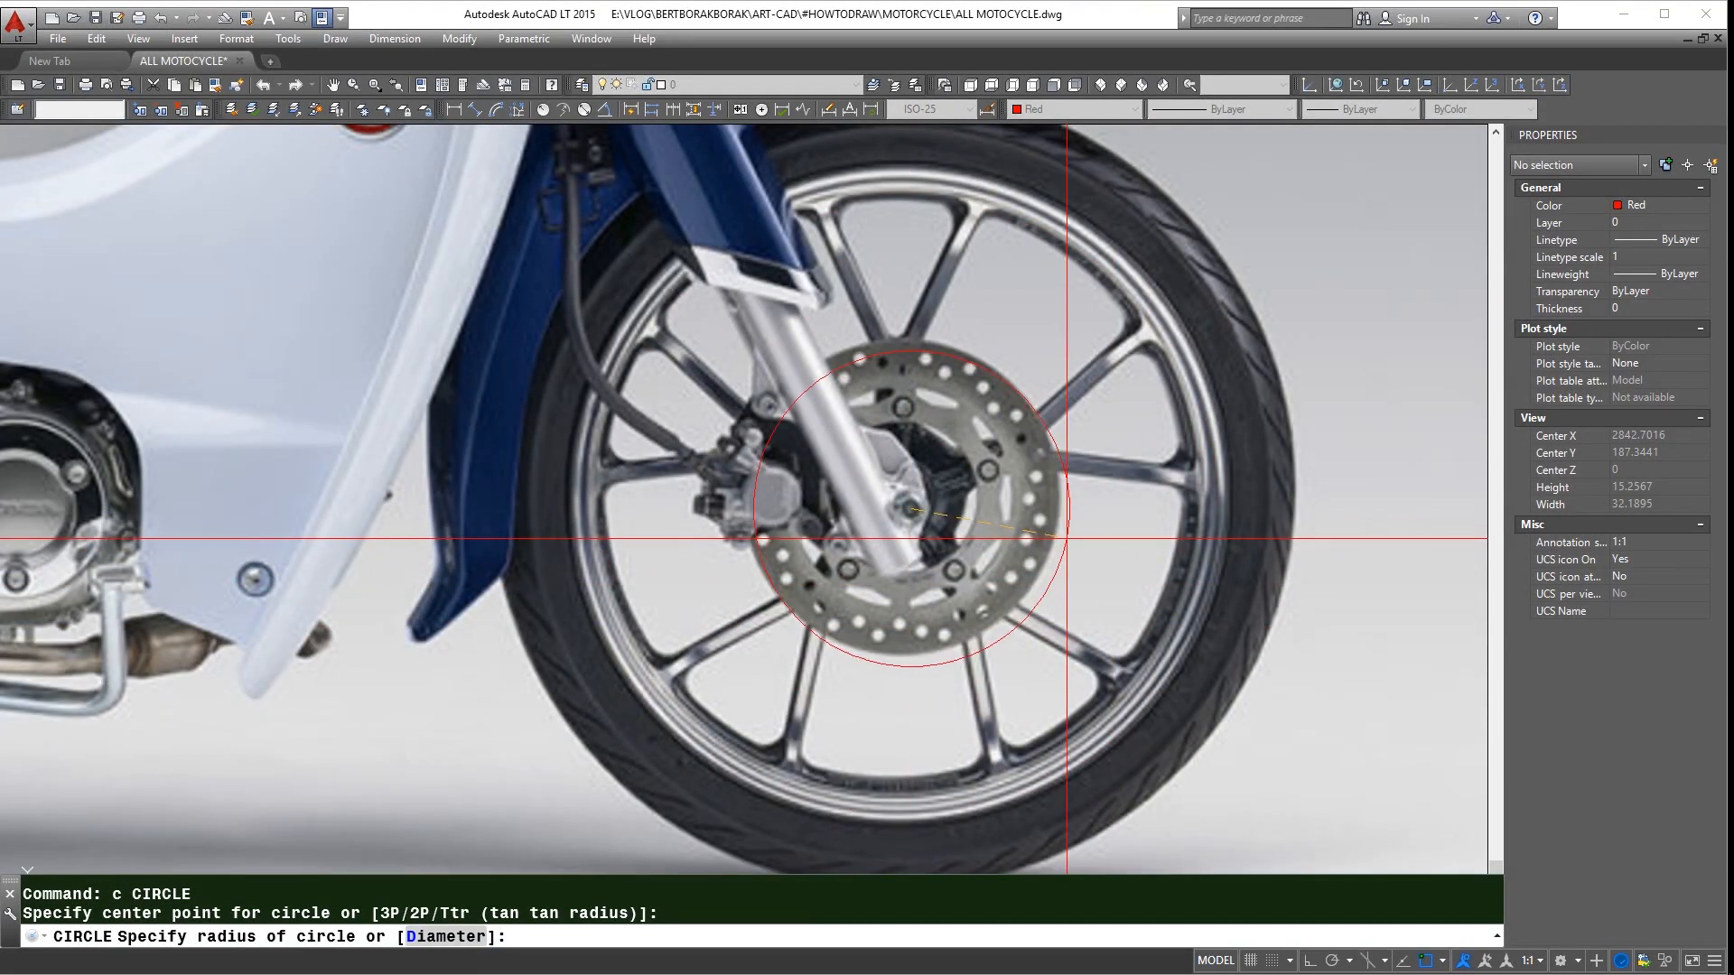
- Draw a circle around the front brake disc and move it onto the disc's outer edge
{"action": "left_click", "coordinate": [1066, 539]}
{"action": "type", "text": "m"}
{"action": "key", "text": "Return"}
{"action": "left_click", "coordinate": [1058, 506]}
{"action": "key", "text": "Return"}
{"action": "left_click", "coordinate": [1107, 531]}
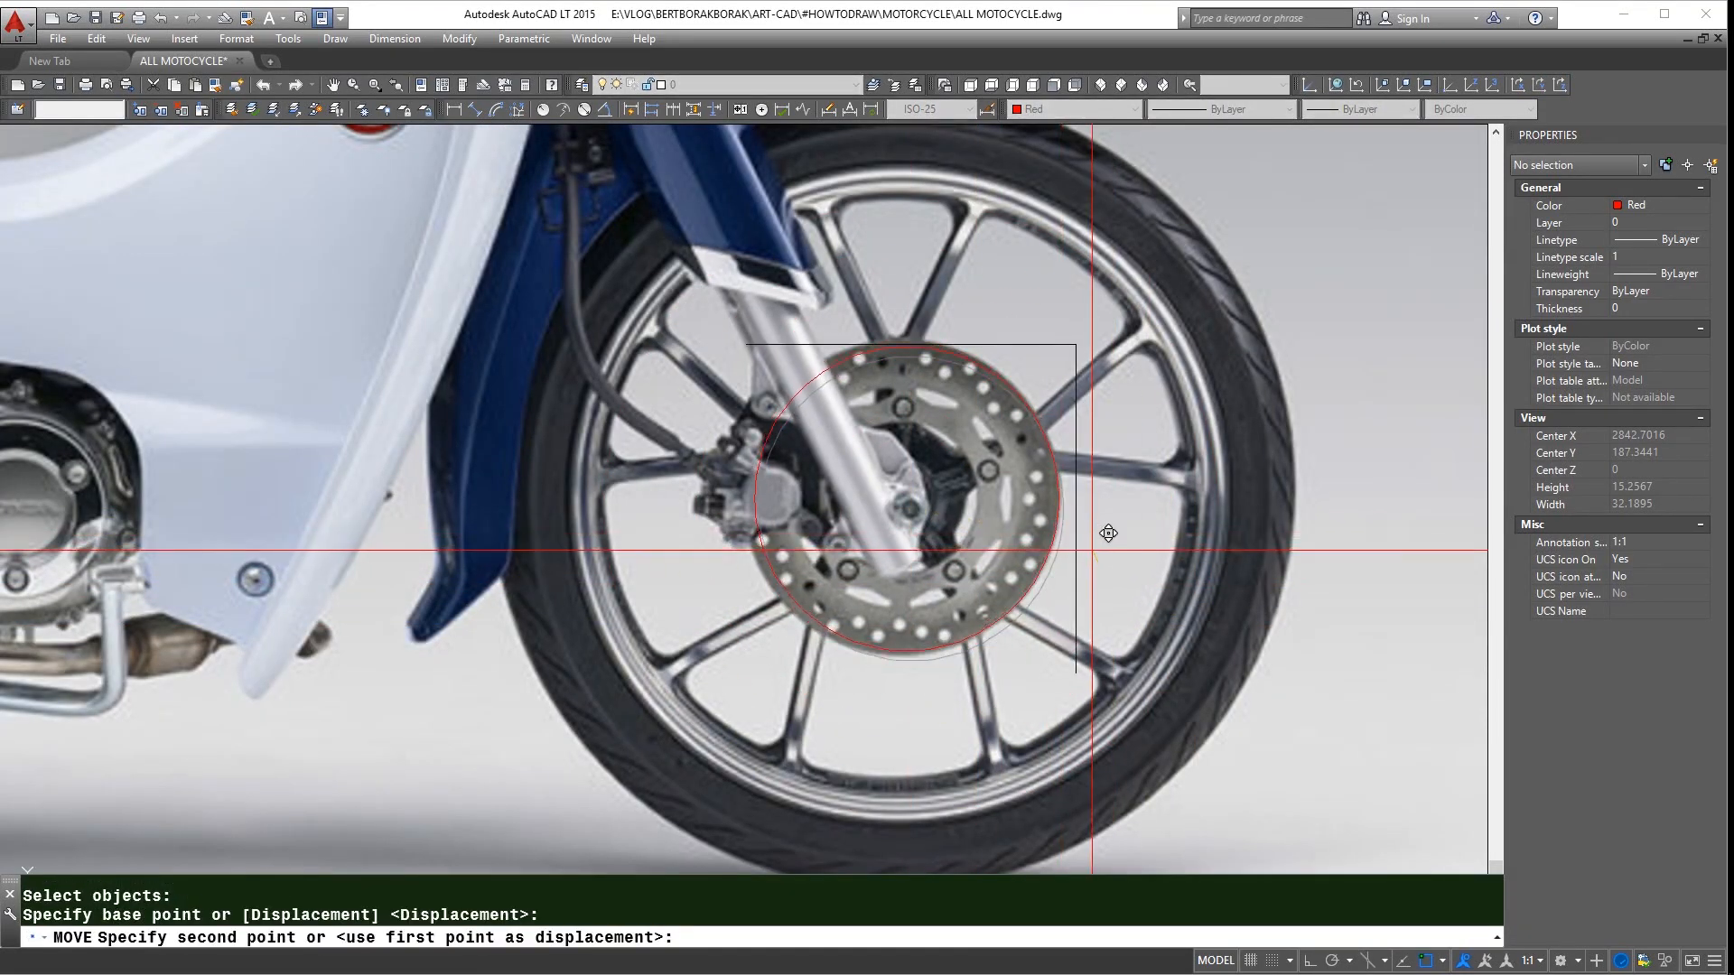
{"action": "left_click", "coordinate": [1108, 533]}
- Refine the circle's position over the brake disc with further small moves
{"action": "scroll", "coordinate": [1108, 533], "scroll_direction": "up", "scroll_amount": 2}
{"action": "left_click", "coordinate": [1036, 551]}
{"action": "key", "text": "Return"}
{"action": "left_click", "coordinate": [1030, 544]}
{"action": "key", "text": "Return"}
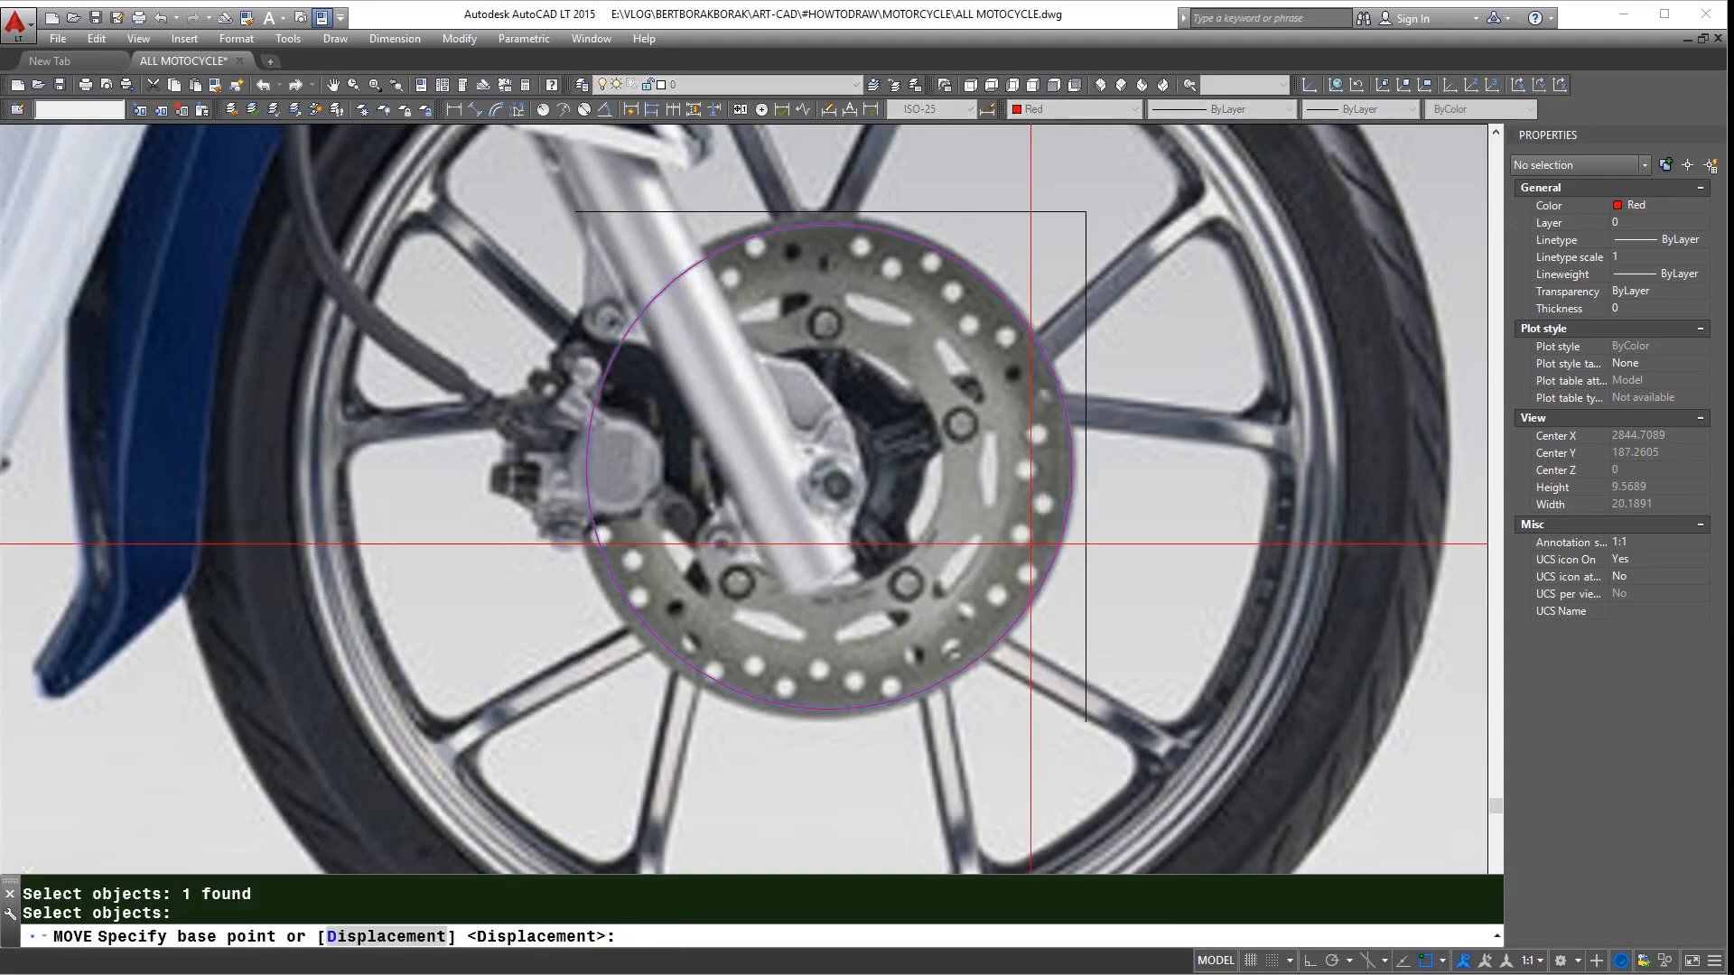
{"action": "left_click", "coordinate": [1030, 544]}
{"action": "left_click", "coordinate": [1026, 544]}
{"action": "left_click", "coordinate": [1032, 583]}
{"action": "key", "text": "Return"}
{"action": "left_click", "coordinate": [1037, 581]}
{"action": "left_click", "coordinate": [1039, 579]}
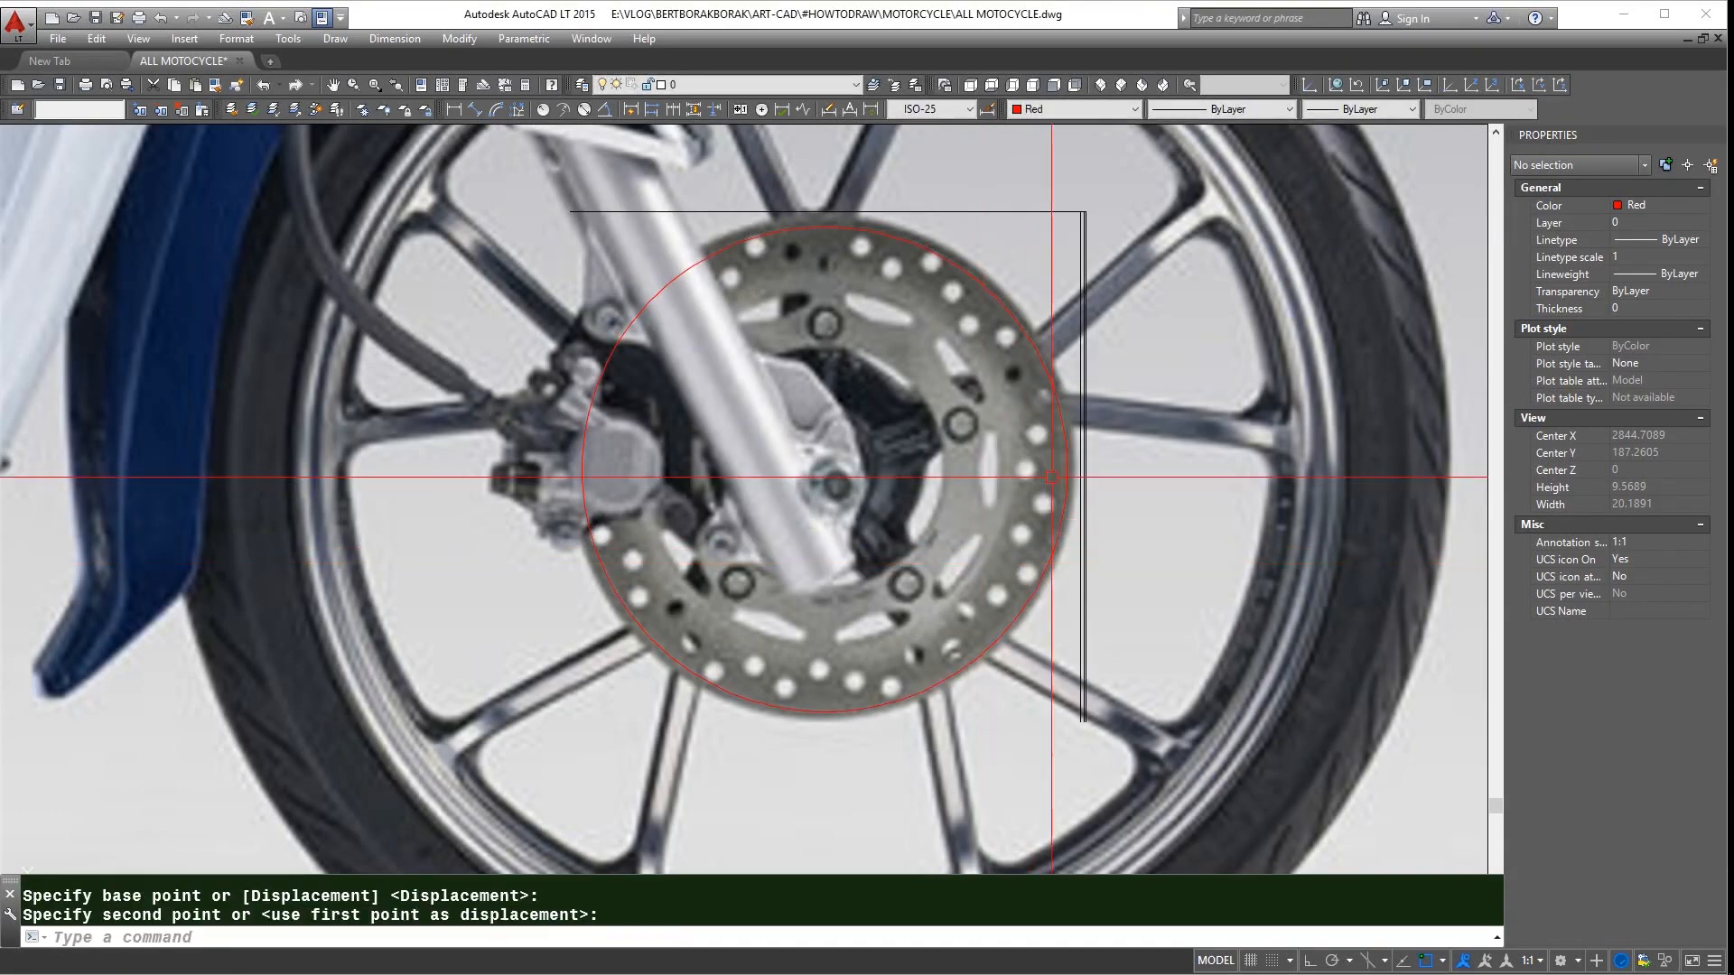
- Enlarge the circle slightly by its quadrant grip to match the brake disc's outer edge
{"action": "left_click", "coordinate": [1065, 505]}
{"action": "scroll", "coordinate": [1066, 473], "scroll_direction": "up", "scroll_amount": 5}
{"action": "left_click", "coordinate": [1067, 472]}
{"action": "left_click", "coordinate": [1094, 474]}
{"action": "key", "text": "Escape"}
{"action": "key", "text": "Escape"}
{"action": "scroll", "coordinate": [1103, 333], "scroll_direction": "down", "scroll_amount": 3}
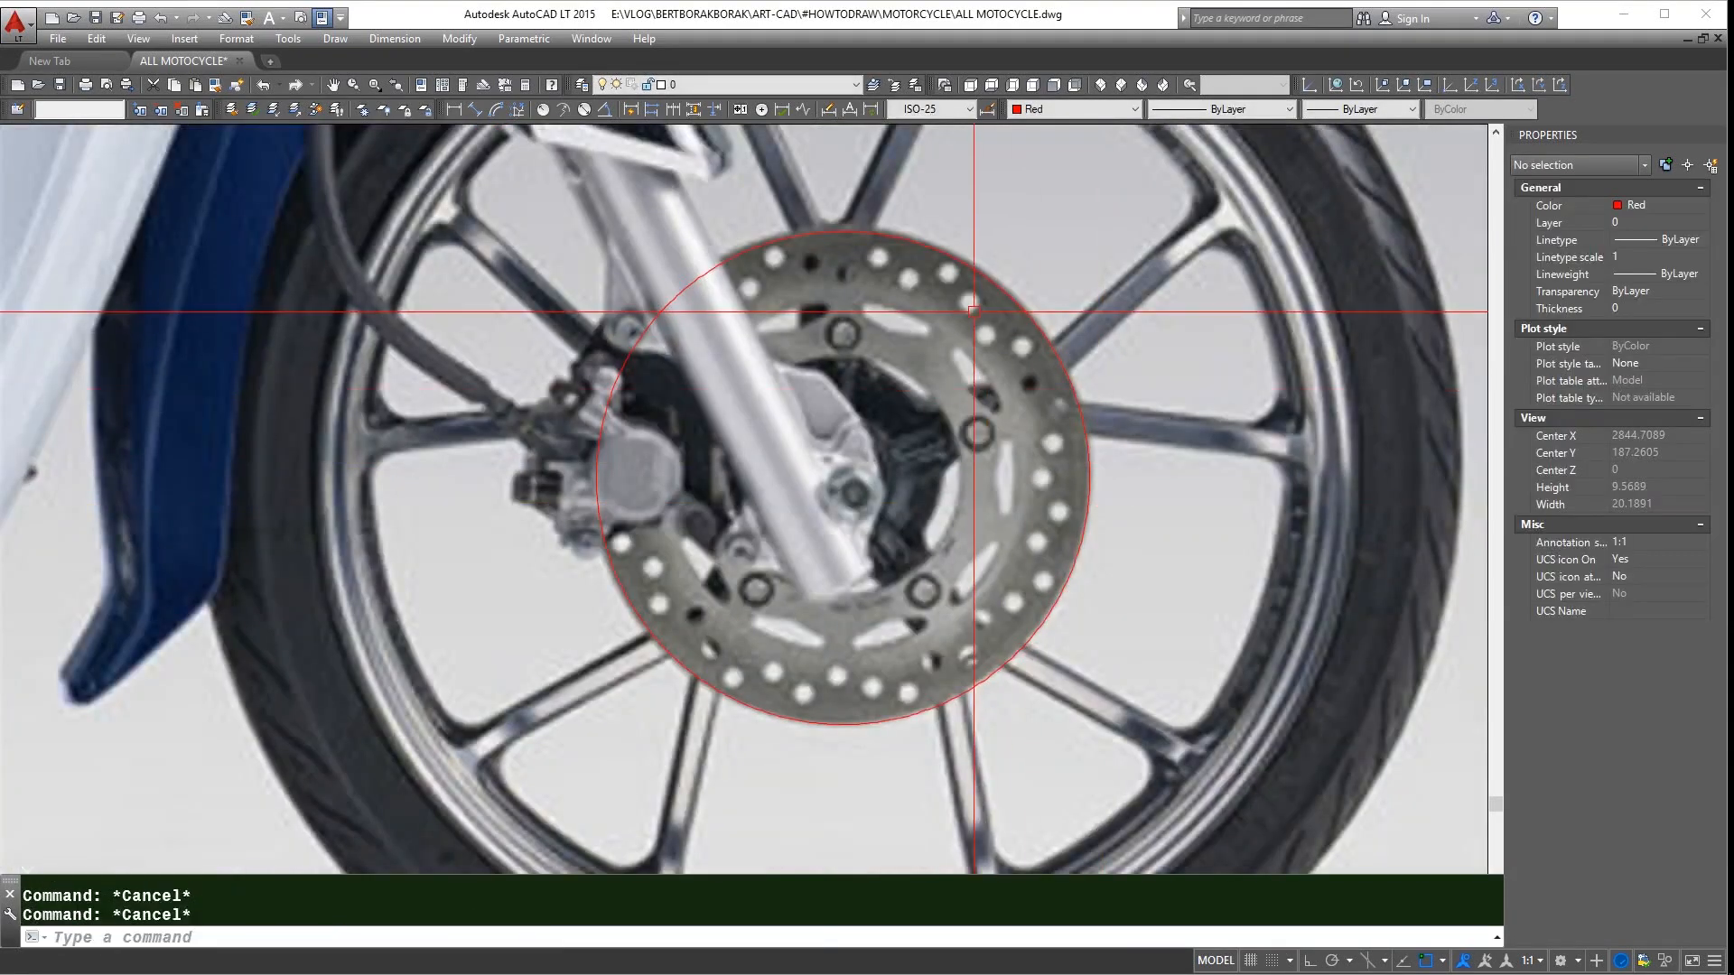
{"action": "scroll", "coordinate": [918, 271], "scroll_direction": "up", "scroll_amount": 2}
{"action": "middle_click_drag", "start_coordinate": [915, 415], "coordinate": [1026, 467]}
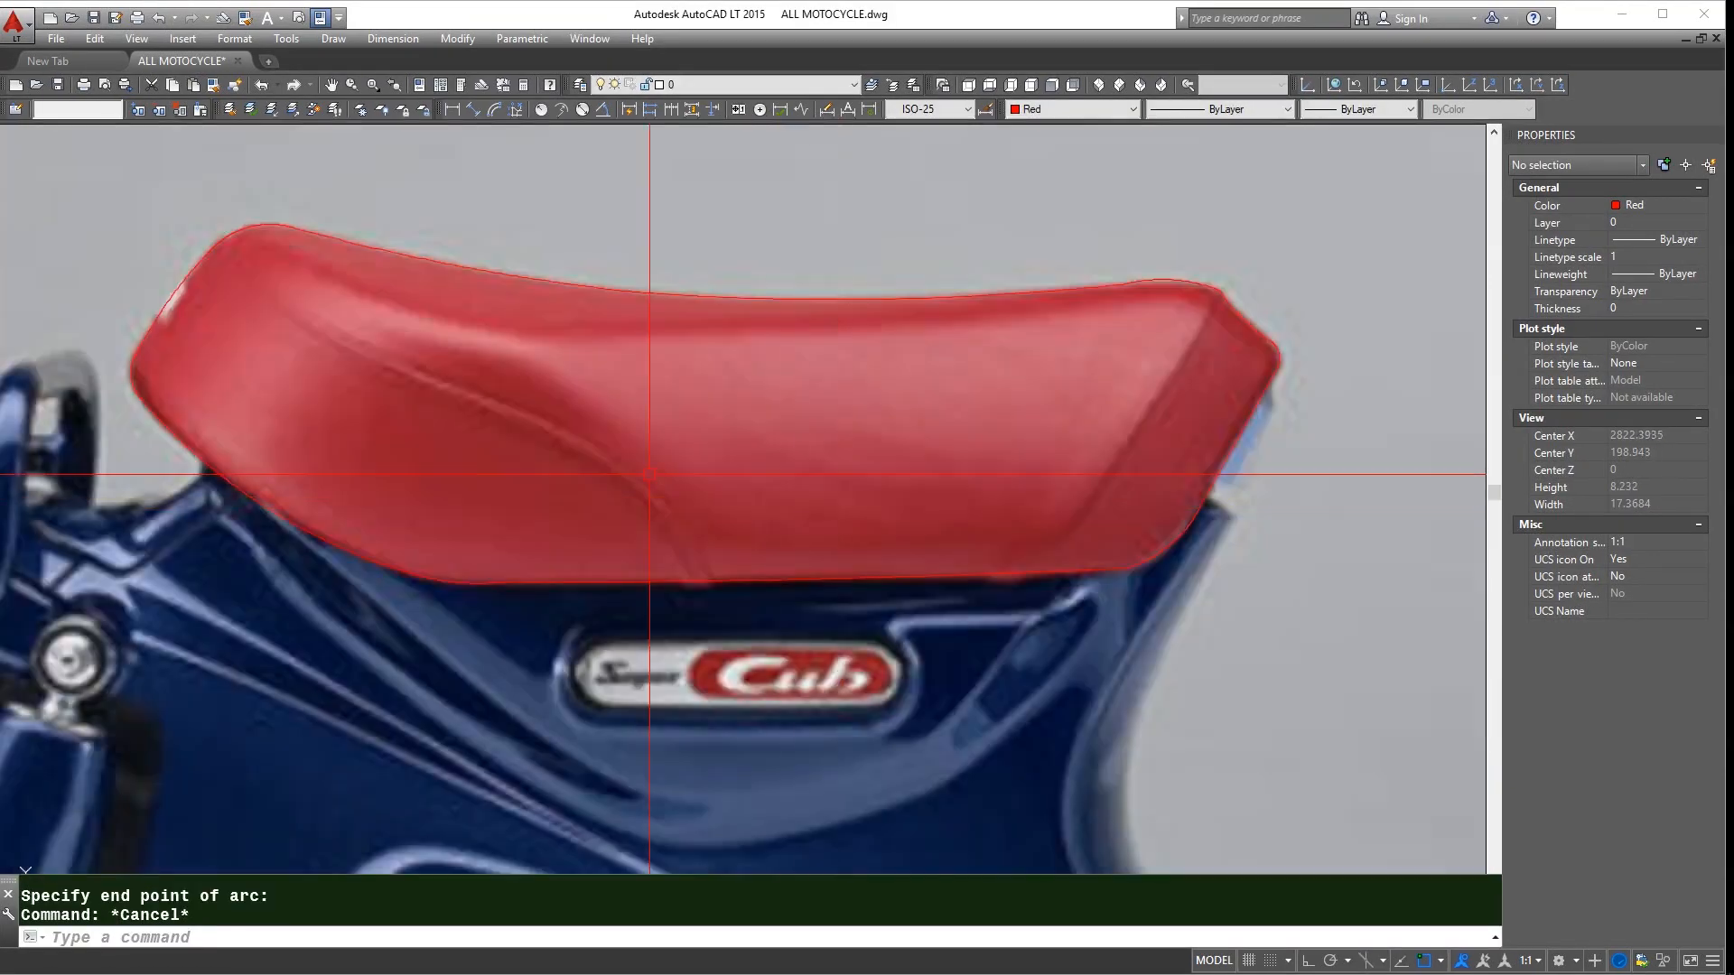
- Trace the seam on the side of the seat with two connected arcs
{"action": "scroll", "coordinate": [236, 285], "scroll_direction": "up", "scroll_amount": 5}
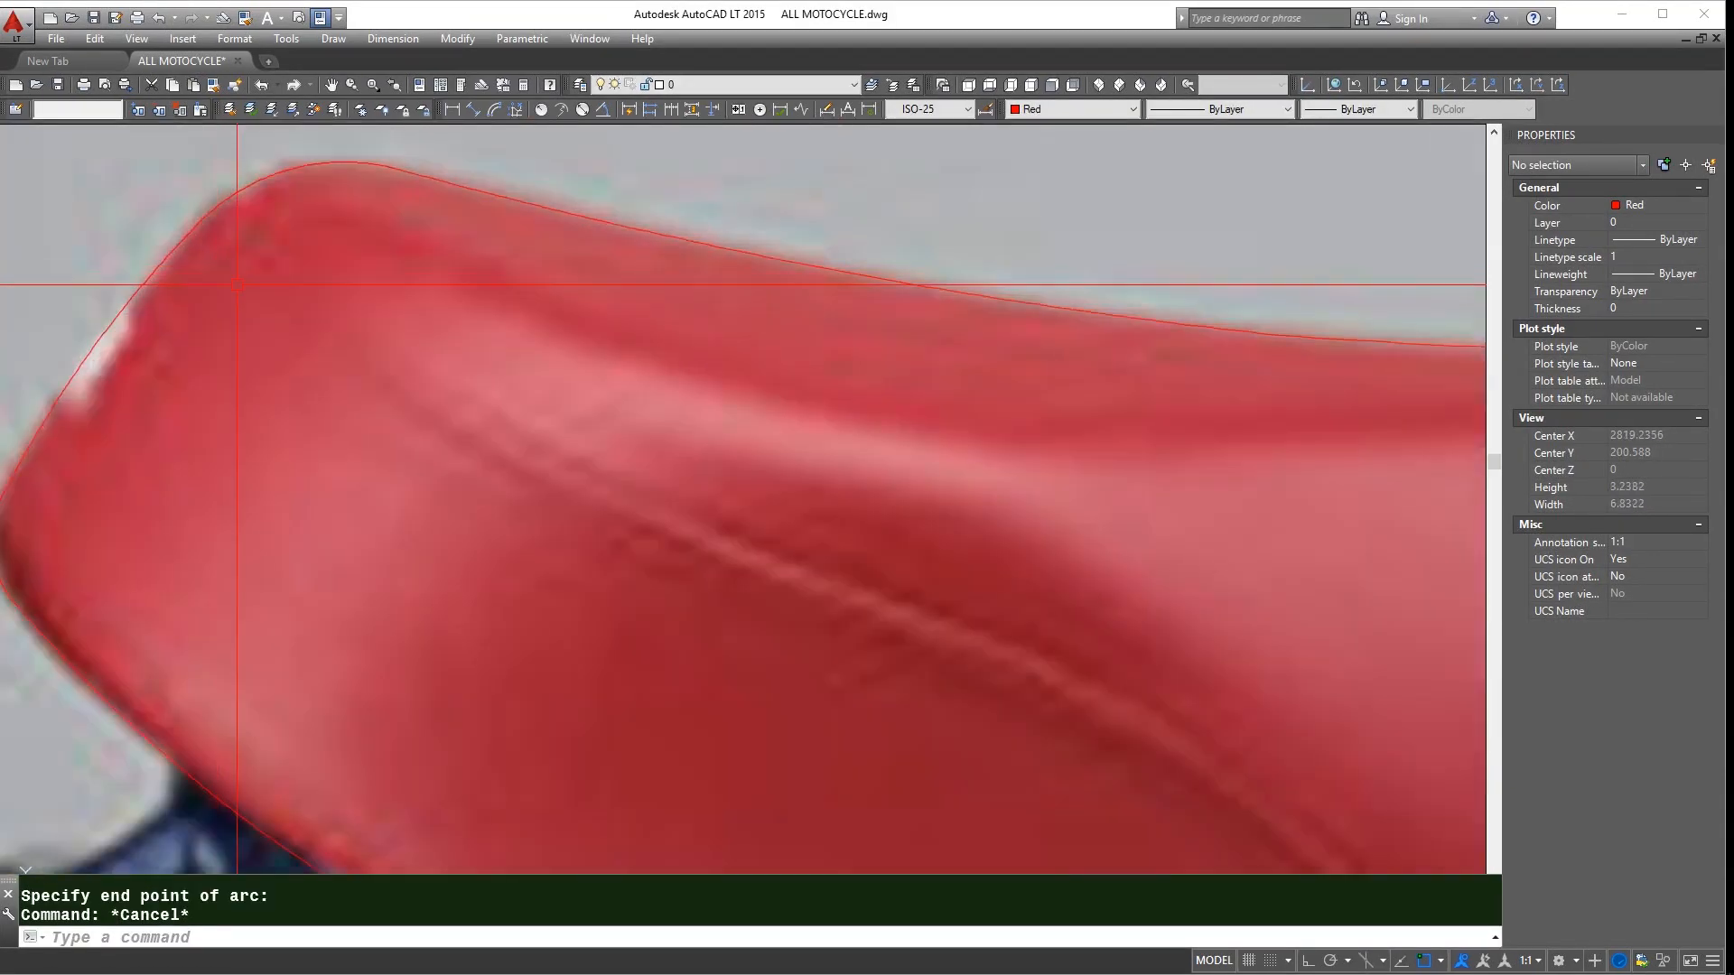
{"action": "type", "text": "a"}
{"action": "key", "text": "Return"}
{"action": "left_click", "coordinate": [289, 288]}
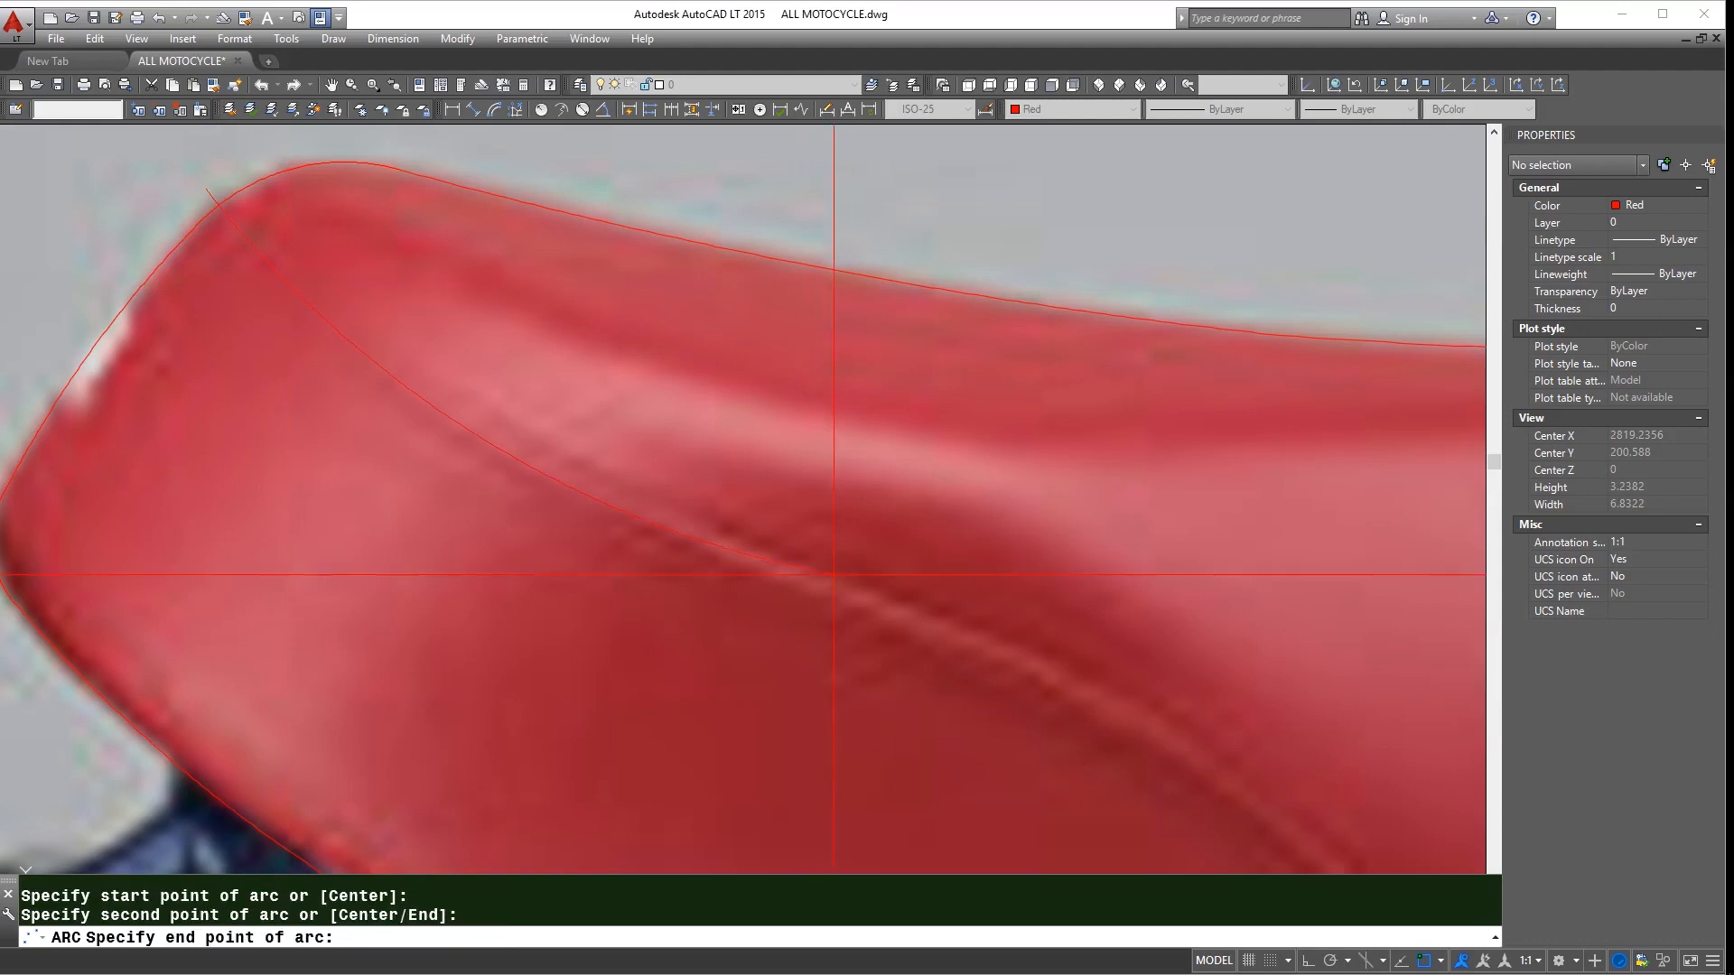
{"action": "middle_click_drag", "start_coordinate": [829, 574], "coordinate": [497, 251]}
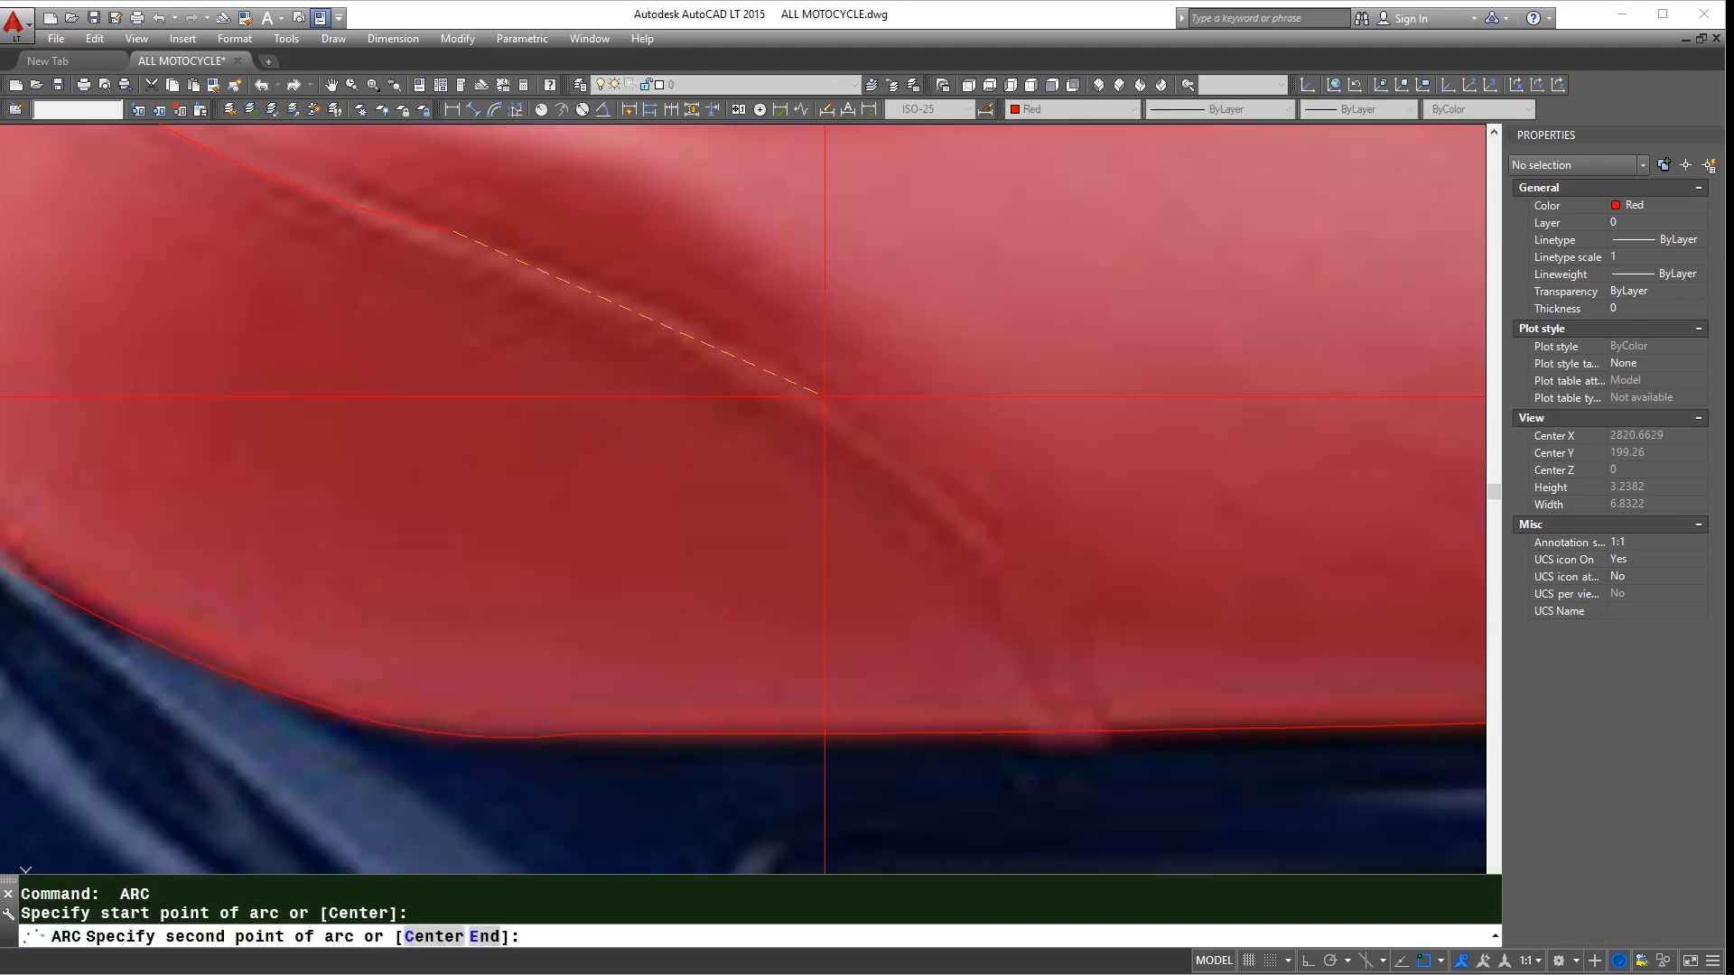
{"action": "left_click", "coordinate": [880, 438]}
- Adjust the seam arcs' shared endpoint and the lower arc's midpoint by their grips to follow the seat seam
{"action": "left_click", "coordinate": [447, 229]}
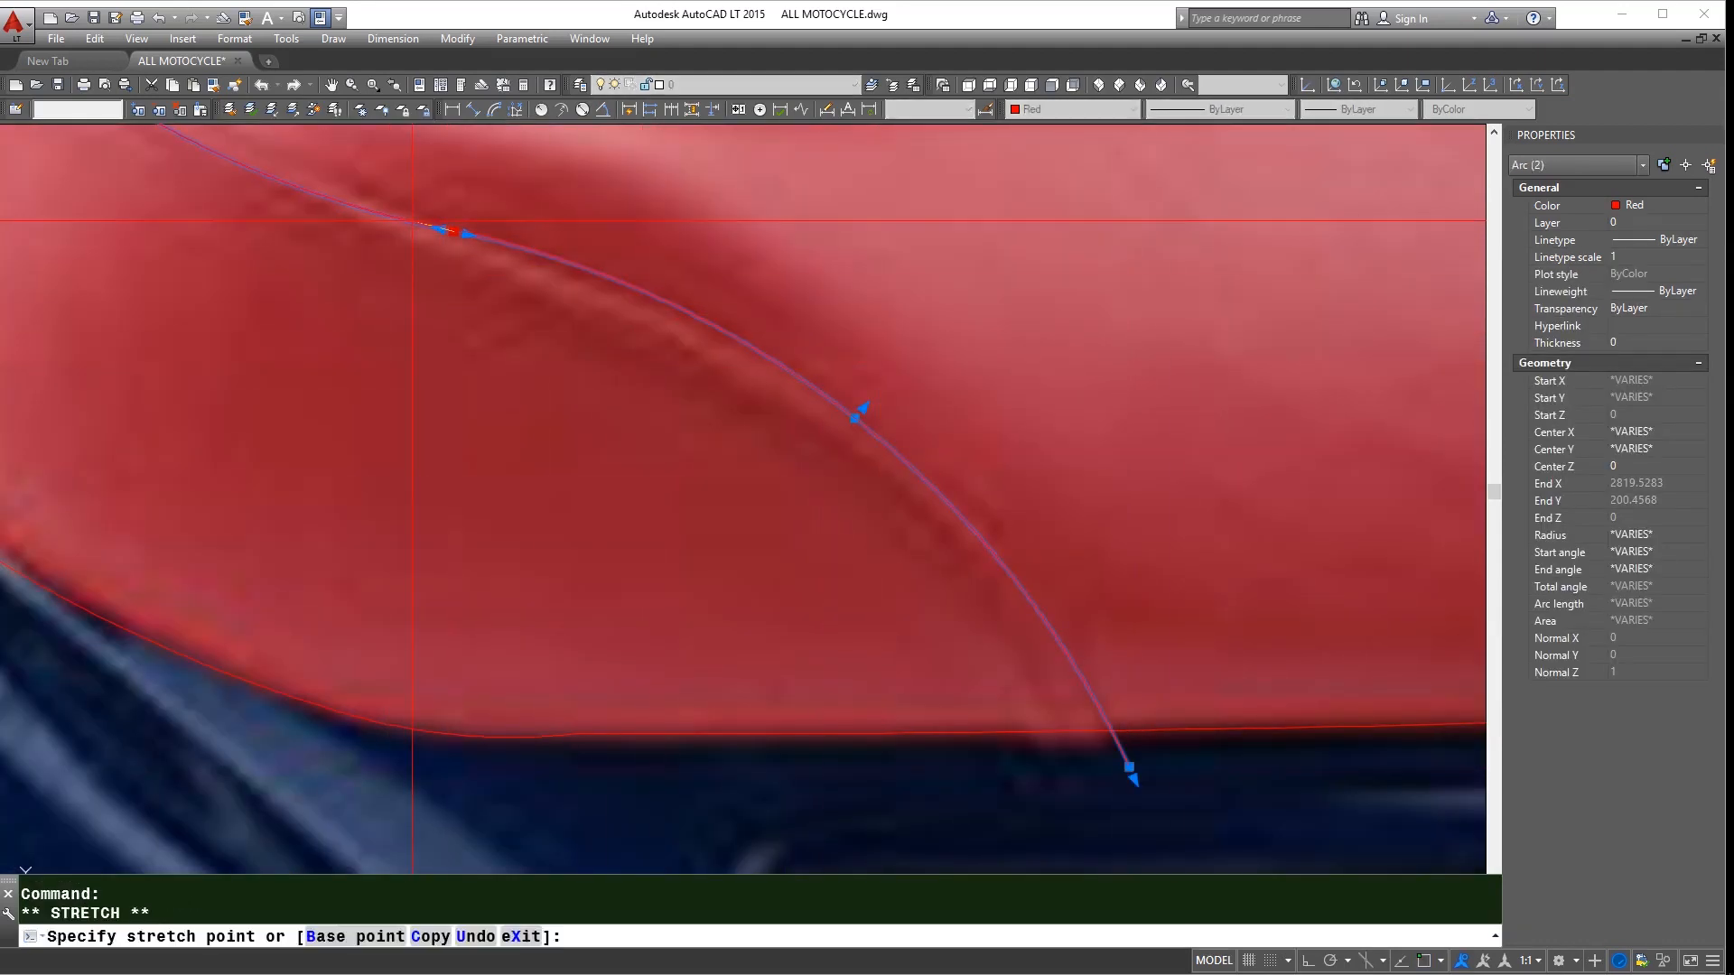
{"action": "left_click", "coordinate": [439, 229]}
{"action": "left_click", "coordinate": [852, 412]}
{"action": "left_click", "coordinate": [844, 416]}
{"action": "left_click", "coordinate": [440, 228]}
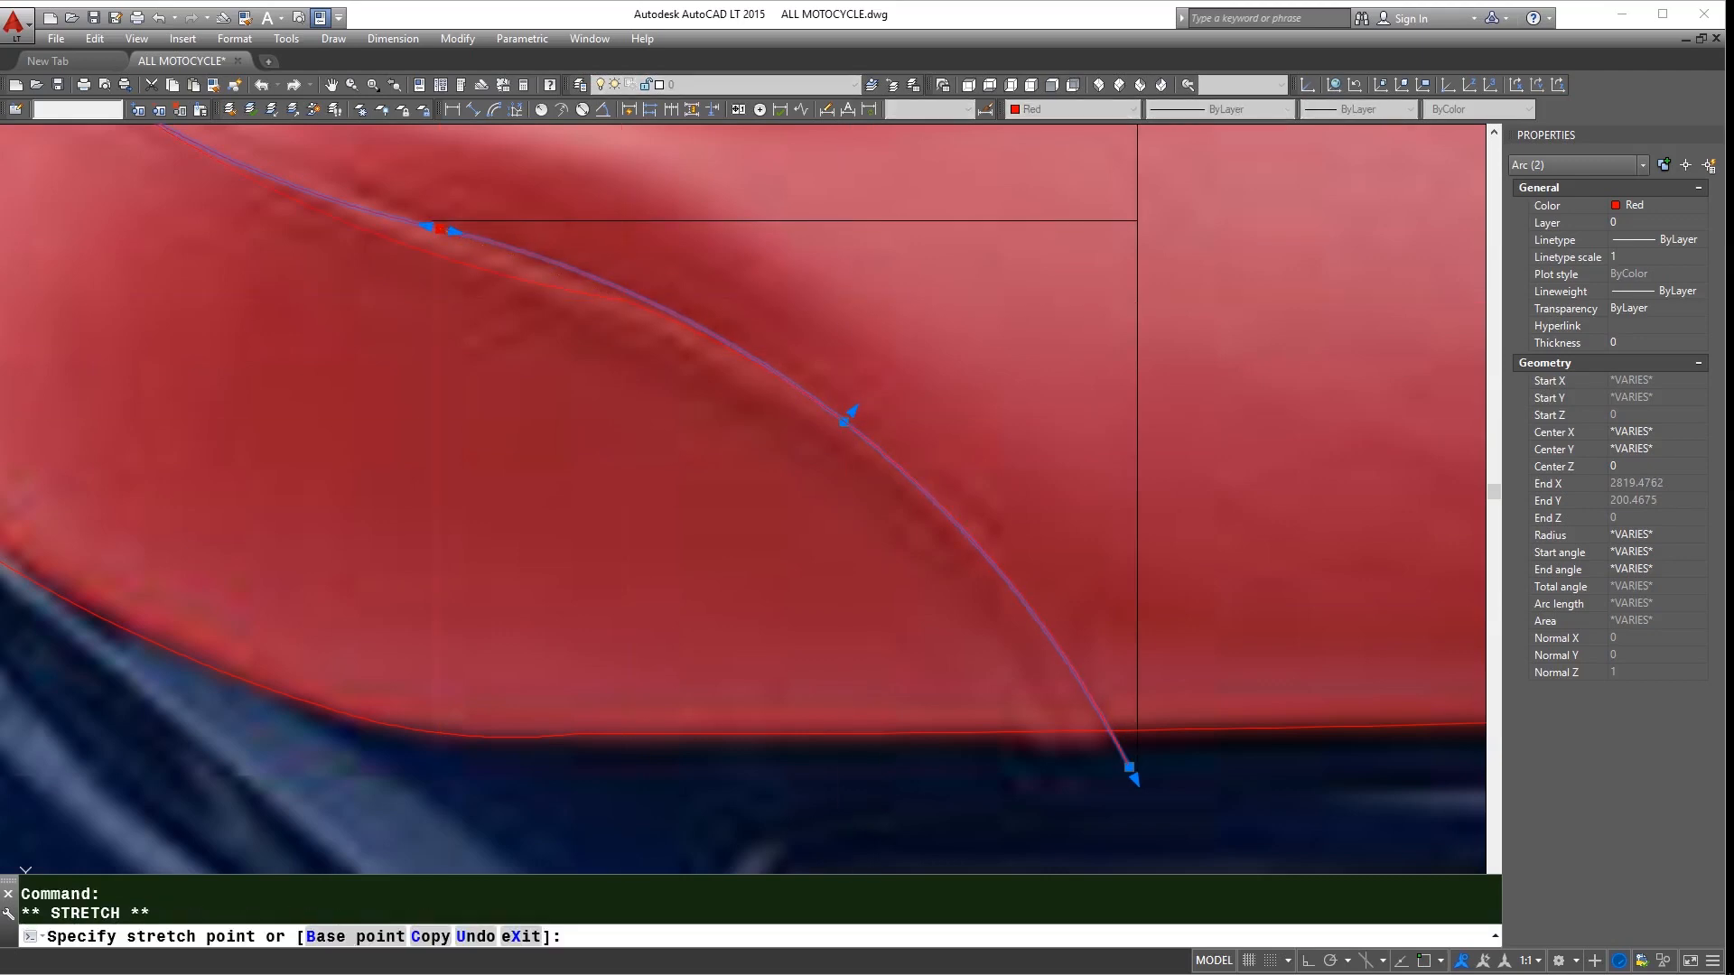
{"action": "left_click", "coordinate": [623, 298]}
{"action": "middle_click_drag", "start_coordinate": [624, 298], "coordinate": [1058, 501]}
{"action": "scroll", "coordinate": [654, 398], "scroll_direction": "down", "scroll_amount": 2}
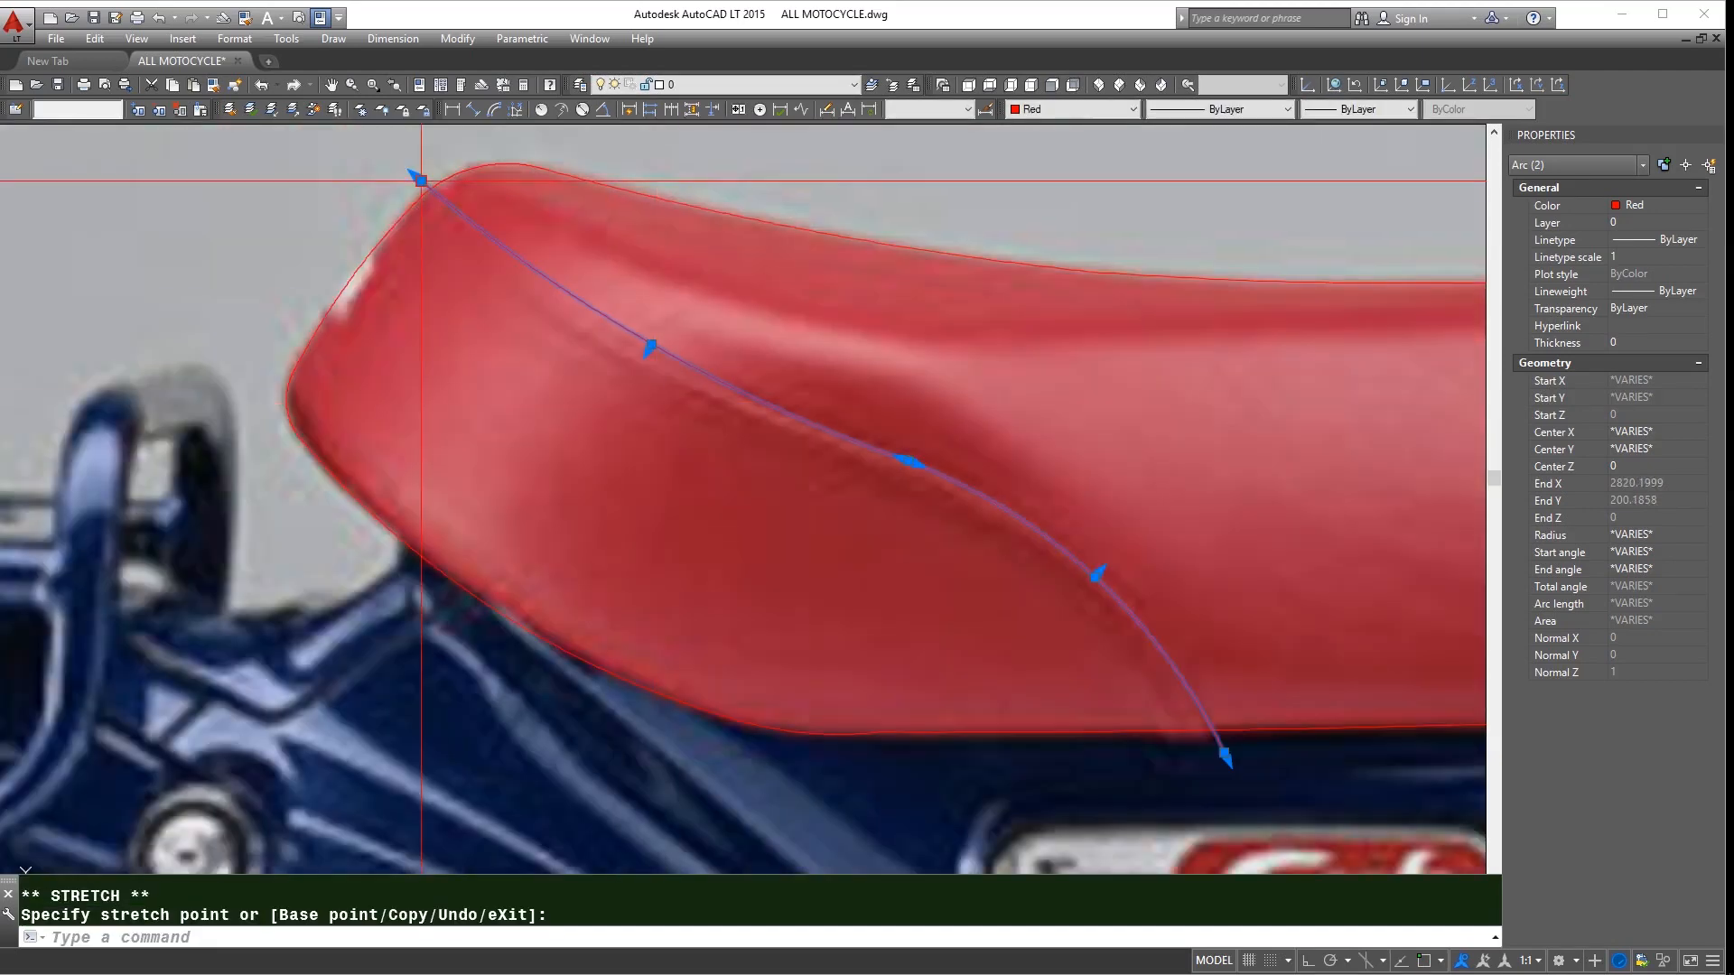
{"action": "scroll", "coordinate": [912, 501], "scroll_direction": "up", "scroll_amount": 4}
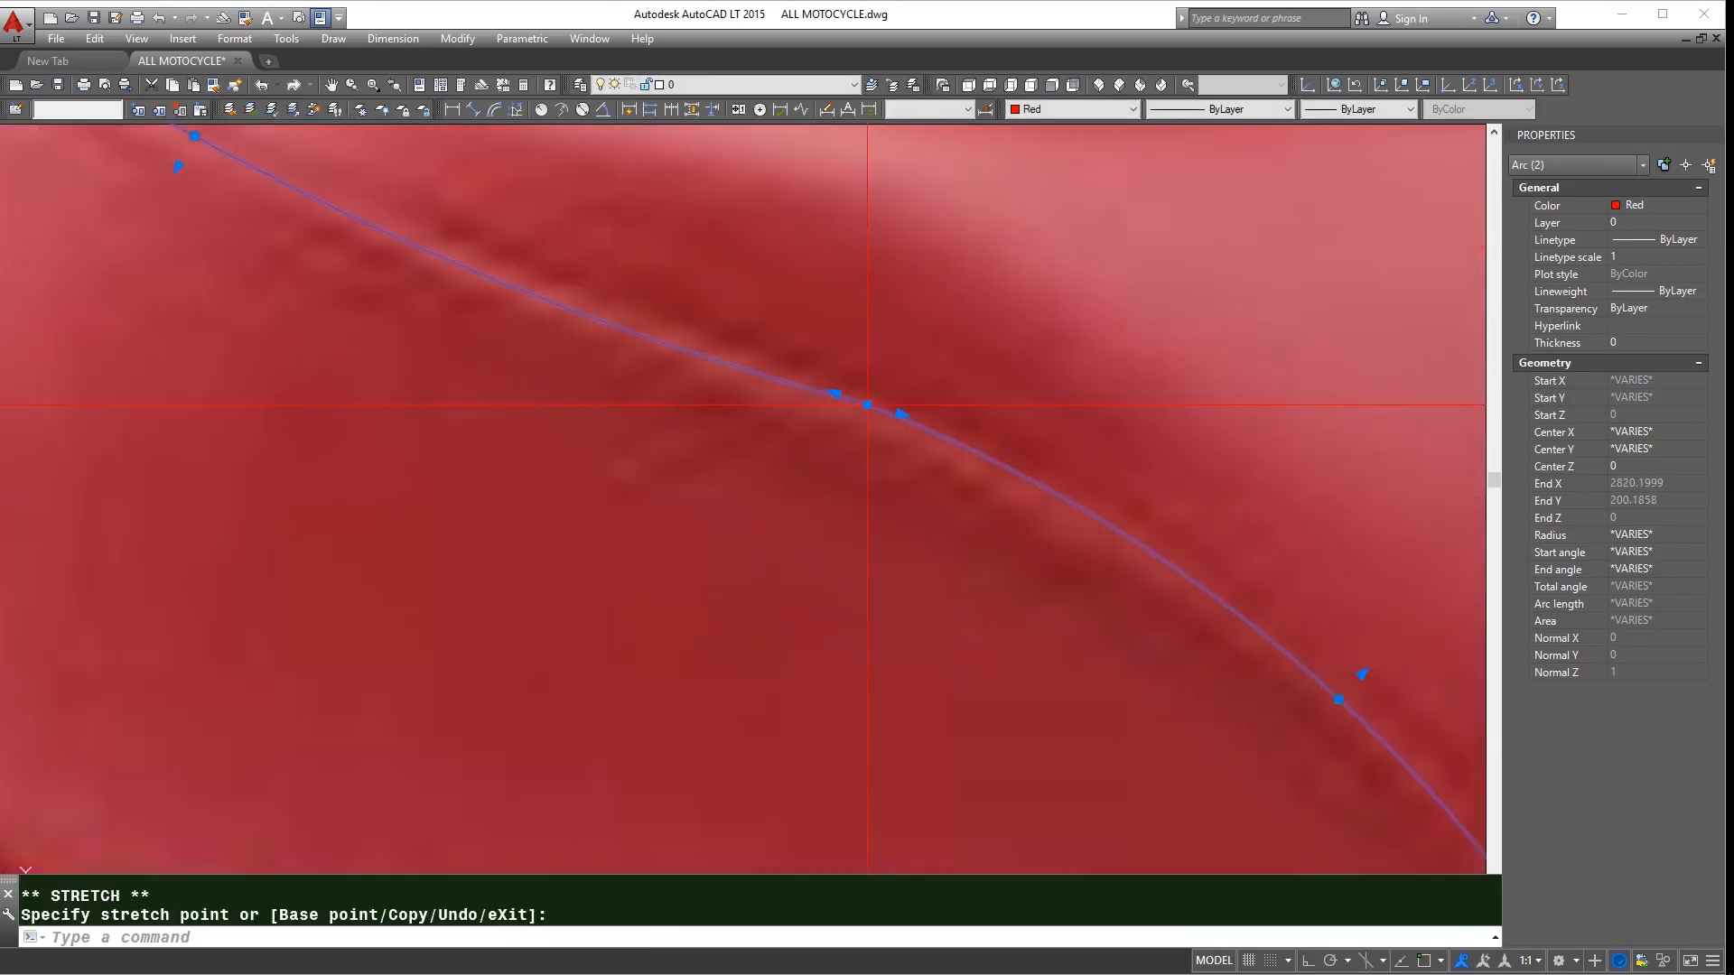
{"action": "scroll", "coordinate": [858, 433], "scroll_direction": "down", "scroll_amount": 2}
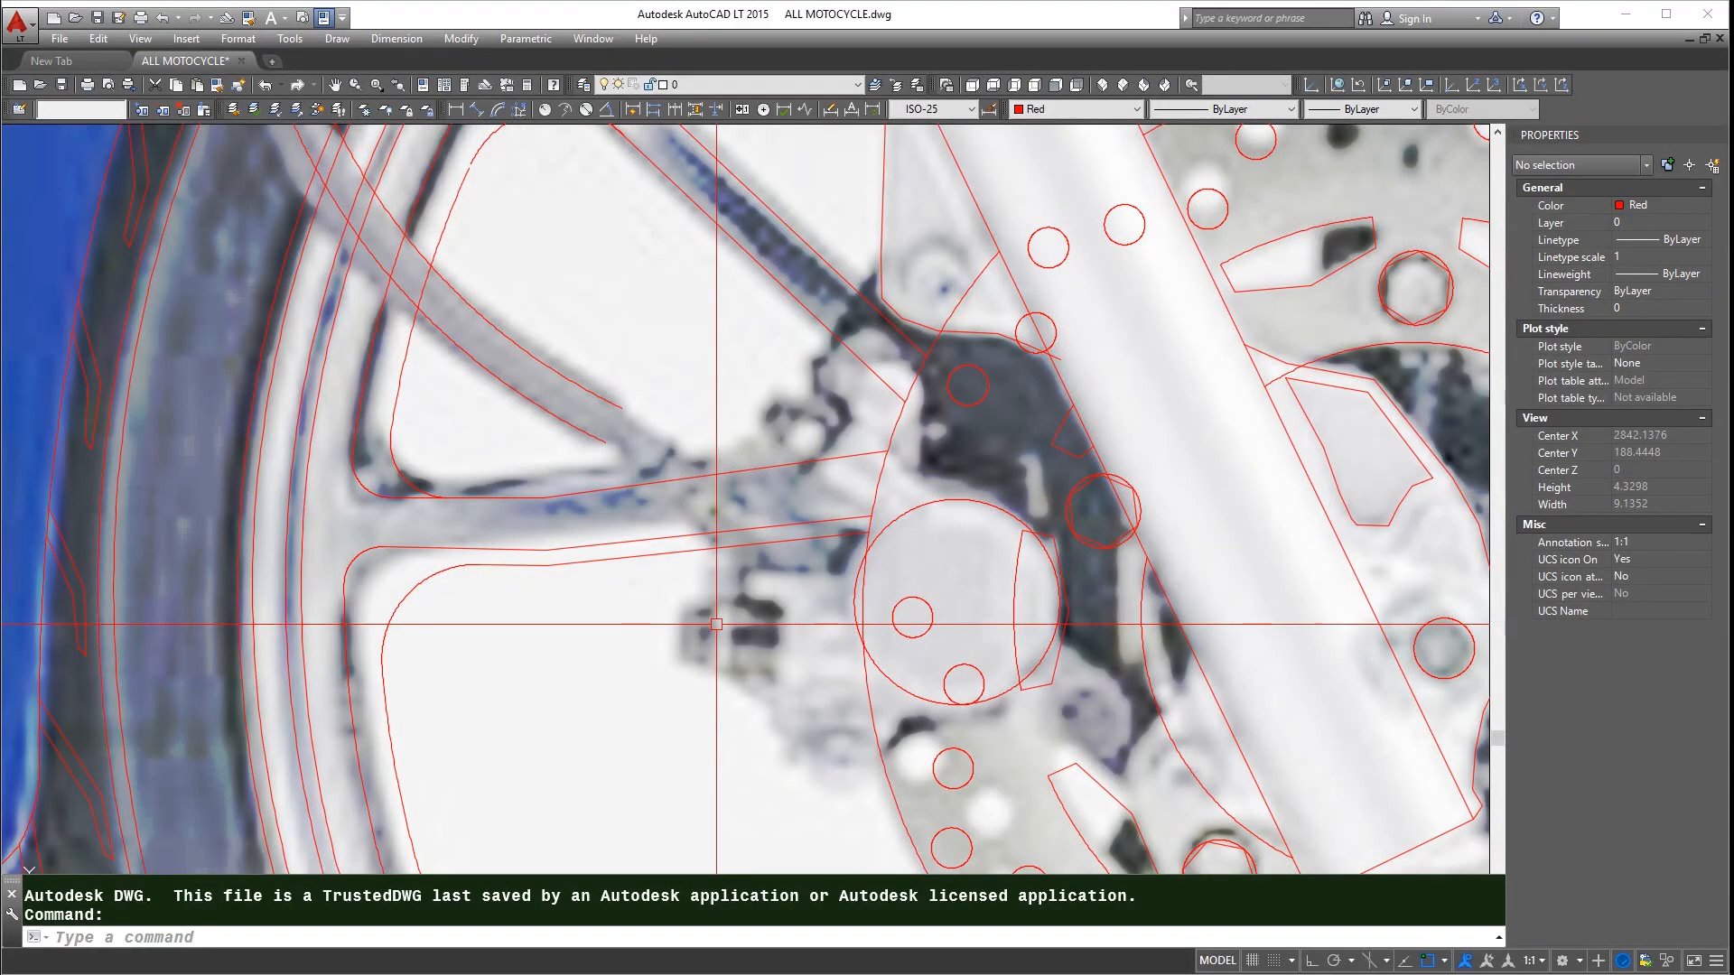
- Trace the outer edge of the front brake caliper with a polyline ending beside the caliper circle
{"action": "type", "text": "pl"}
{"action": "key", "text": "Return"}
{"action": "left_click", "coordinate": [857, 328]}
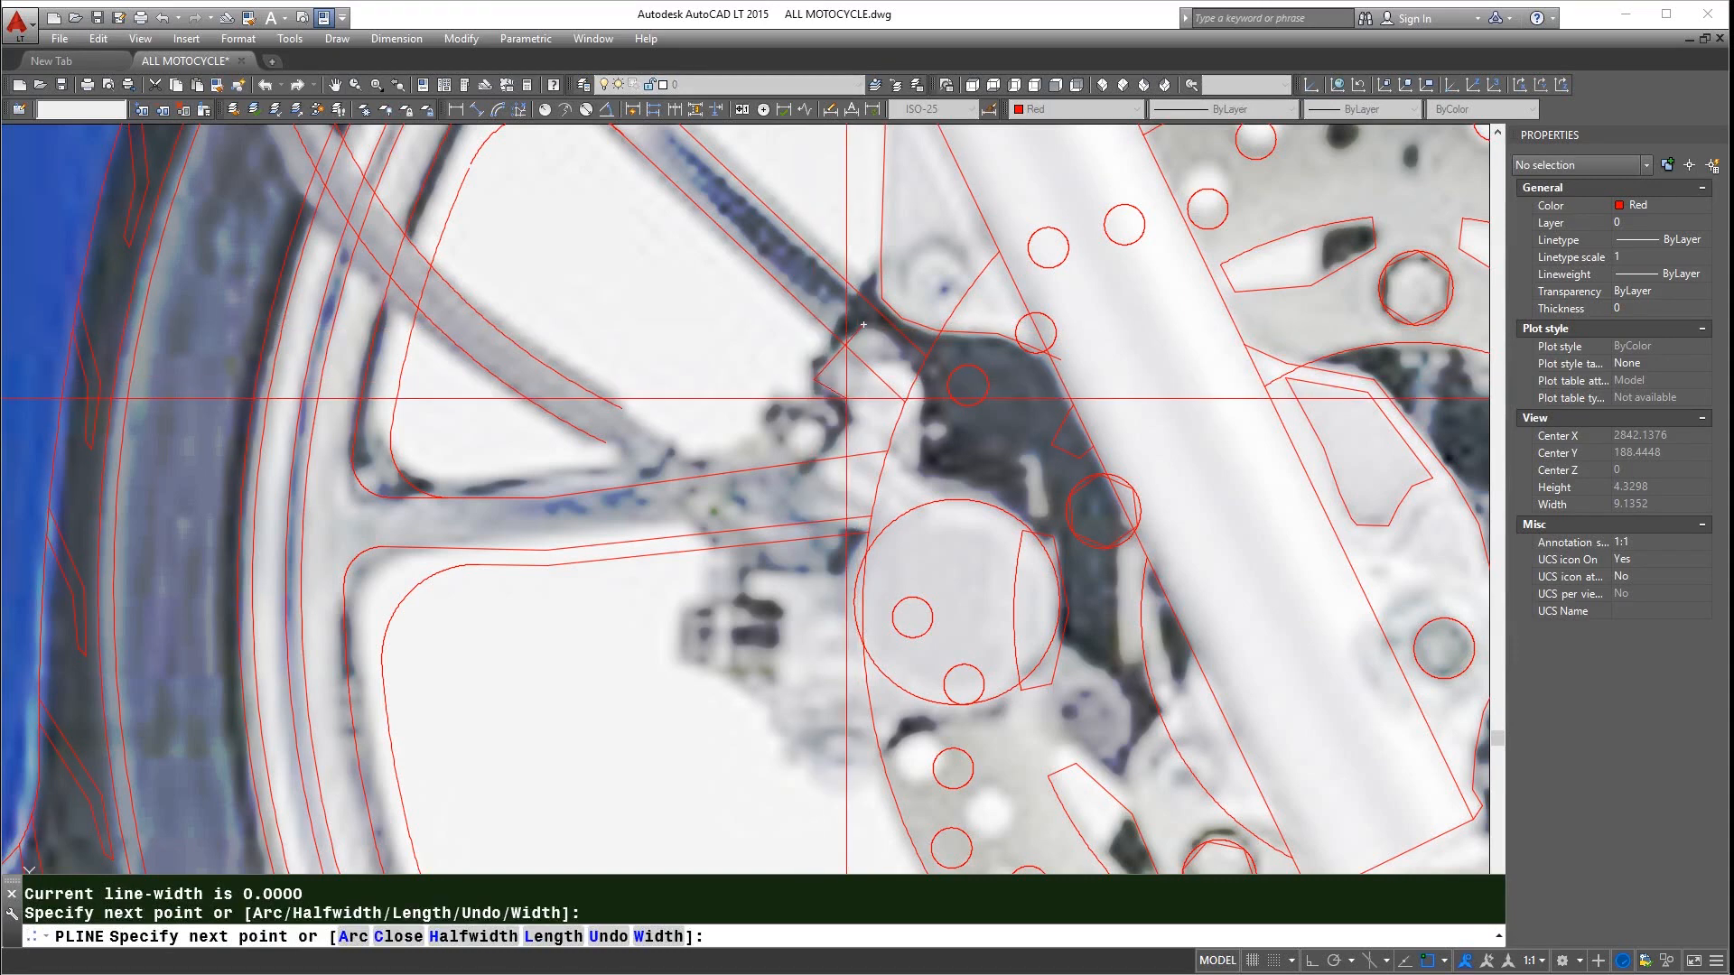
{"action": "scroll", "coordinate": [851, 539], "scroll_direction": "up", "scroll_amount": 3}
{"action": "scroll", "coordinate": [883, 523], "scroll_direction": "down", "scroll_amount": 1}
{"action": "key", "text": "Escape"}
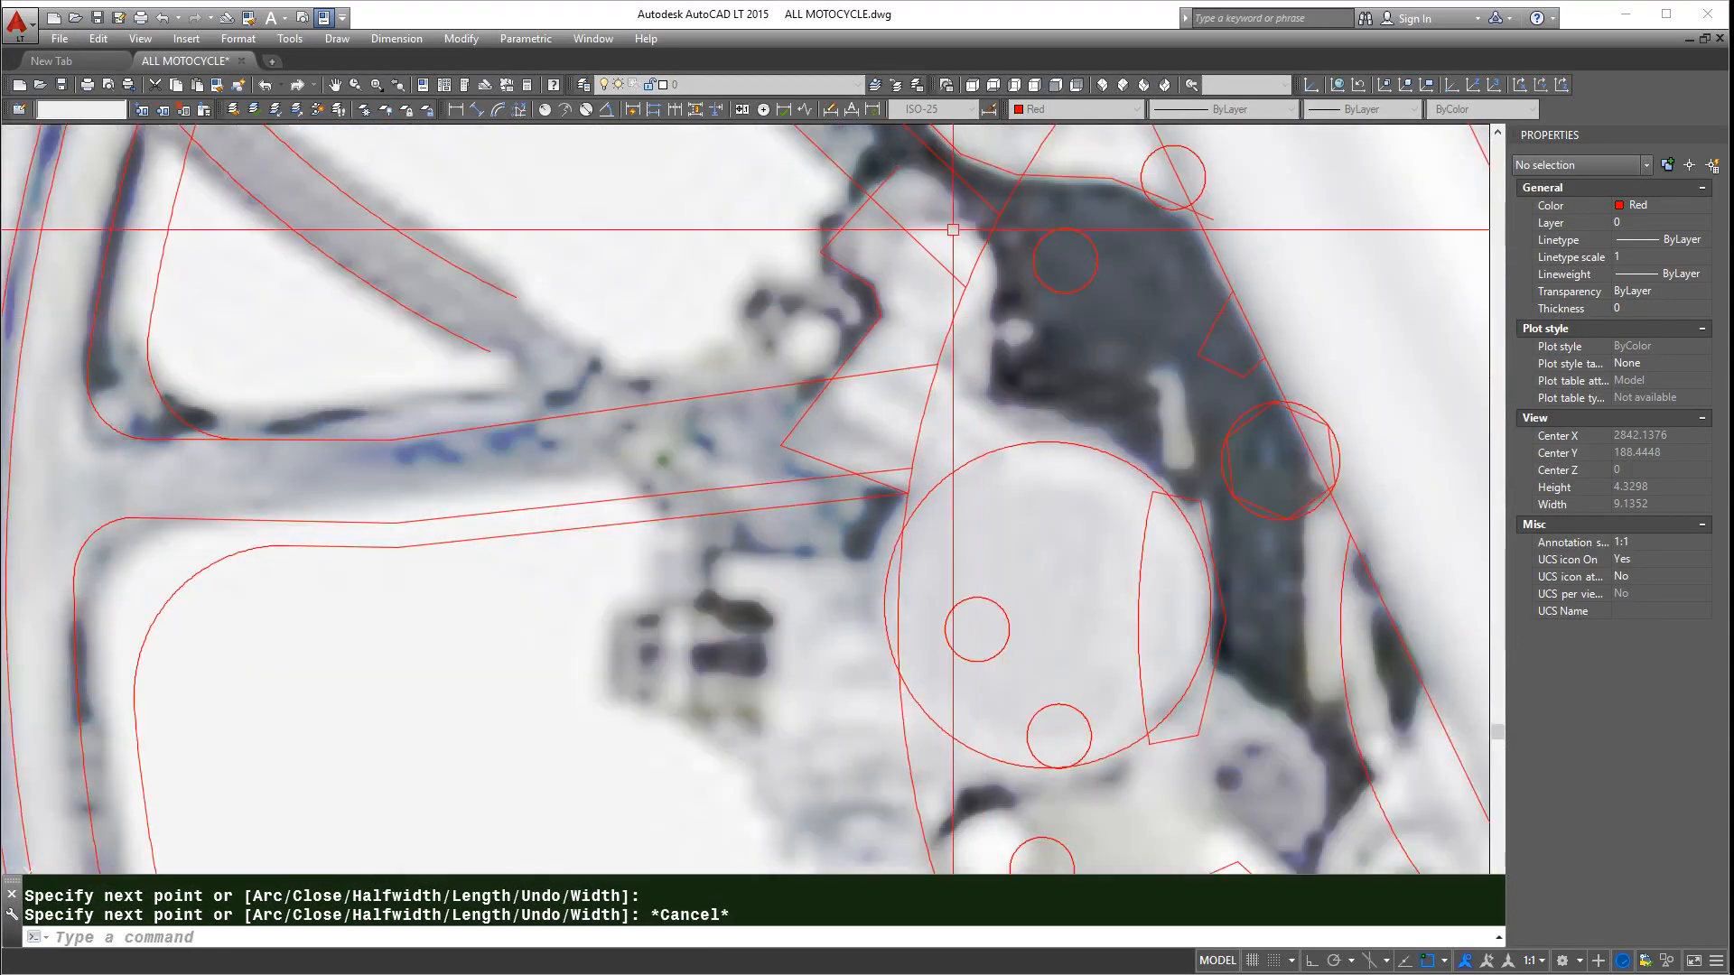
- Trace the dark bracket's inner edge with a polyline, continuing with an arc above the large caliper circle
{"action": "key", "text": "Return"}
{"action": "left_click", "coordinate": [899, 165]}
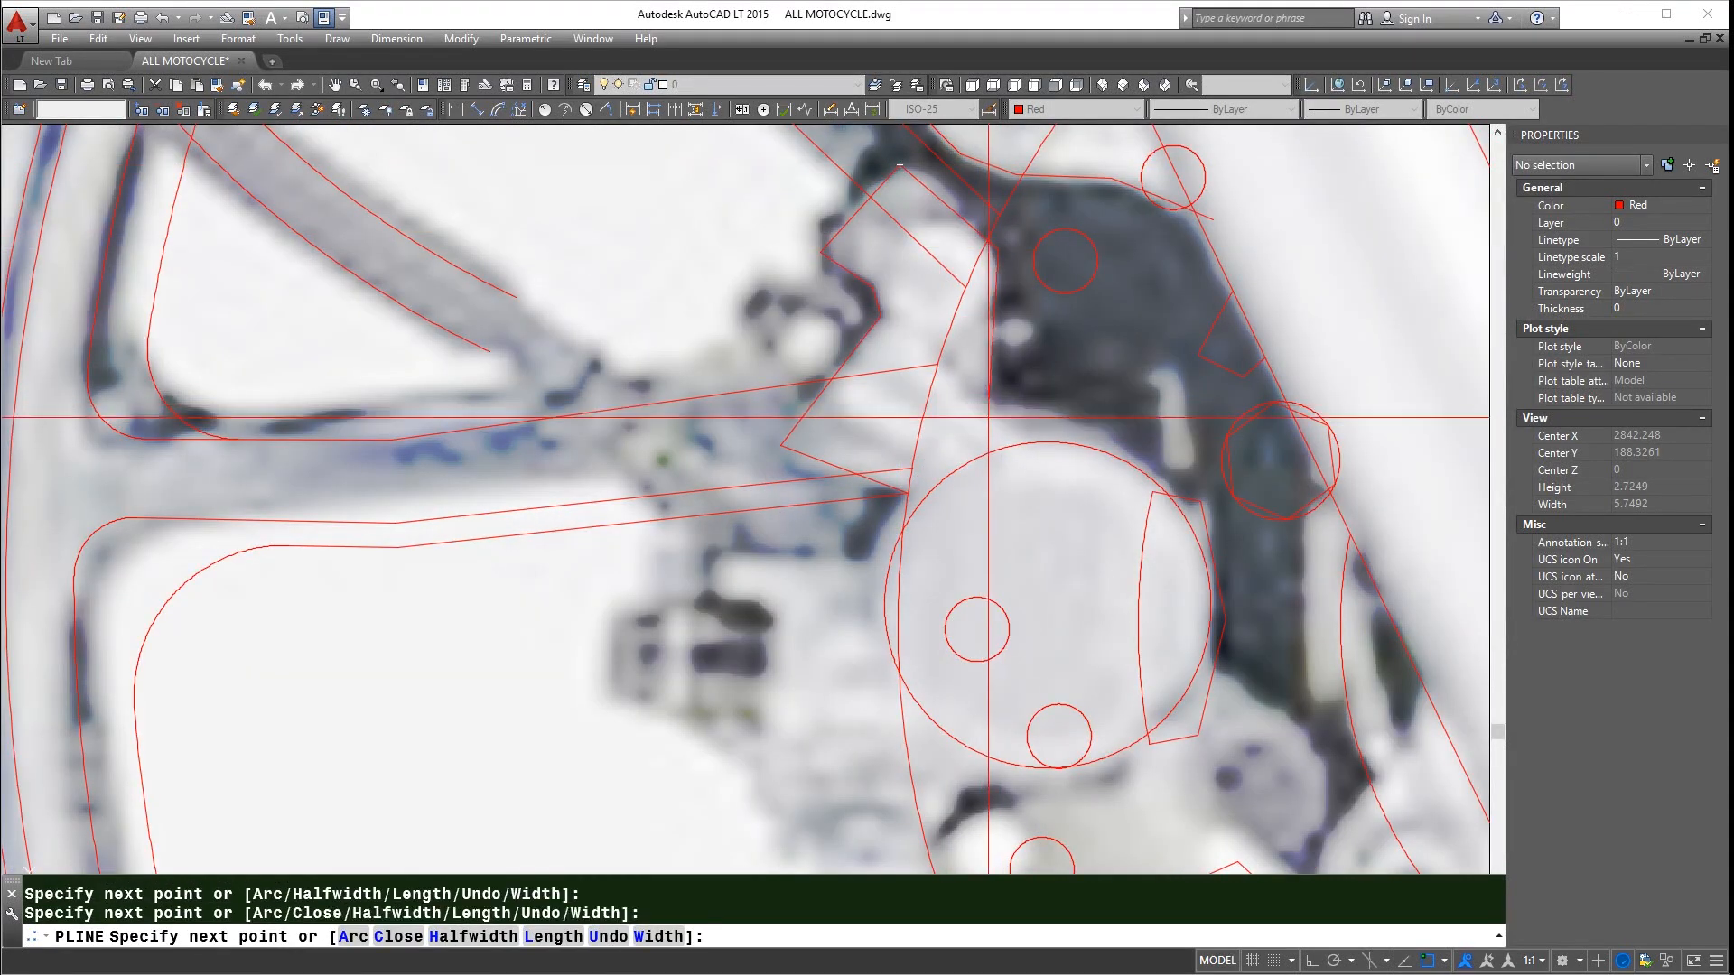
{"action": "key", "text": "Escape"}
{"action": "type", "text": "a"}
{"action": "key", "text": "Return"}
{"action": "left_click", "coordinate": [988, 403]}
{"action": "left_click", "coordinate": [1111, 424]}
{"action": "left_click", "coordinate": [1176, 497]}
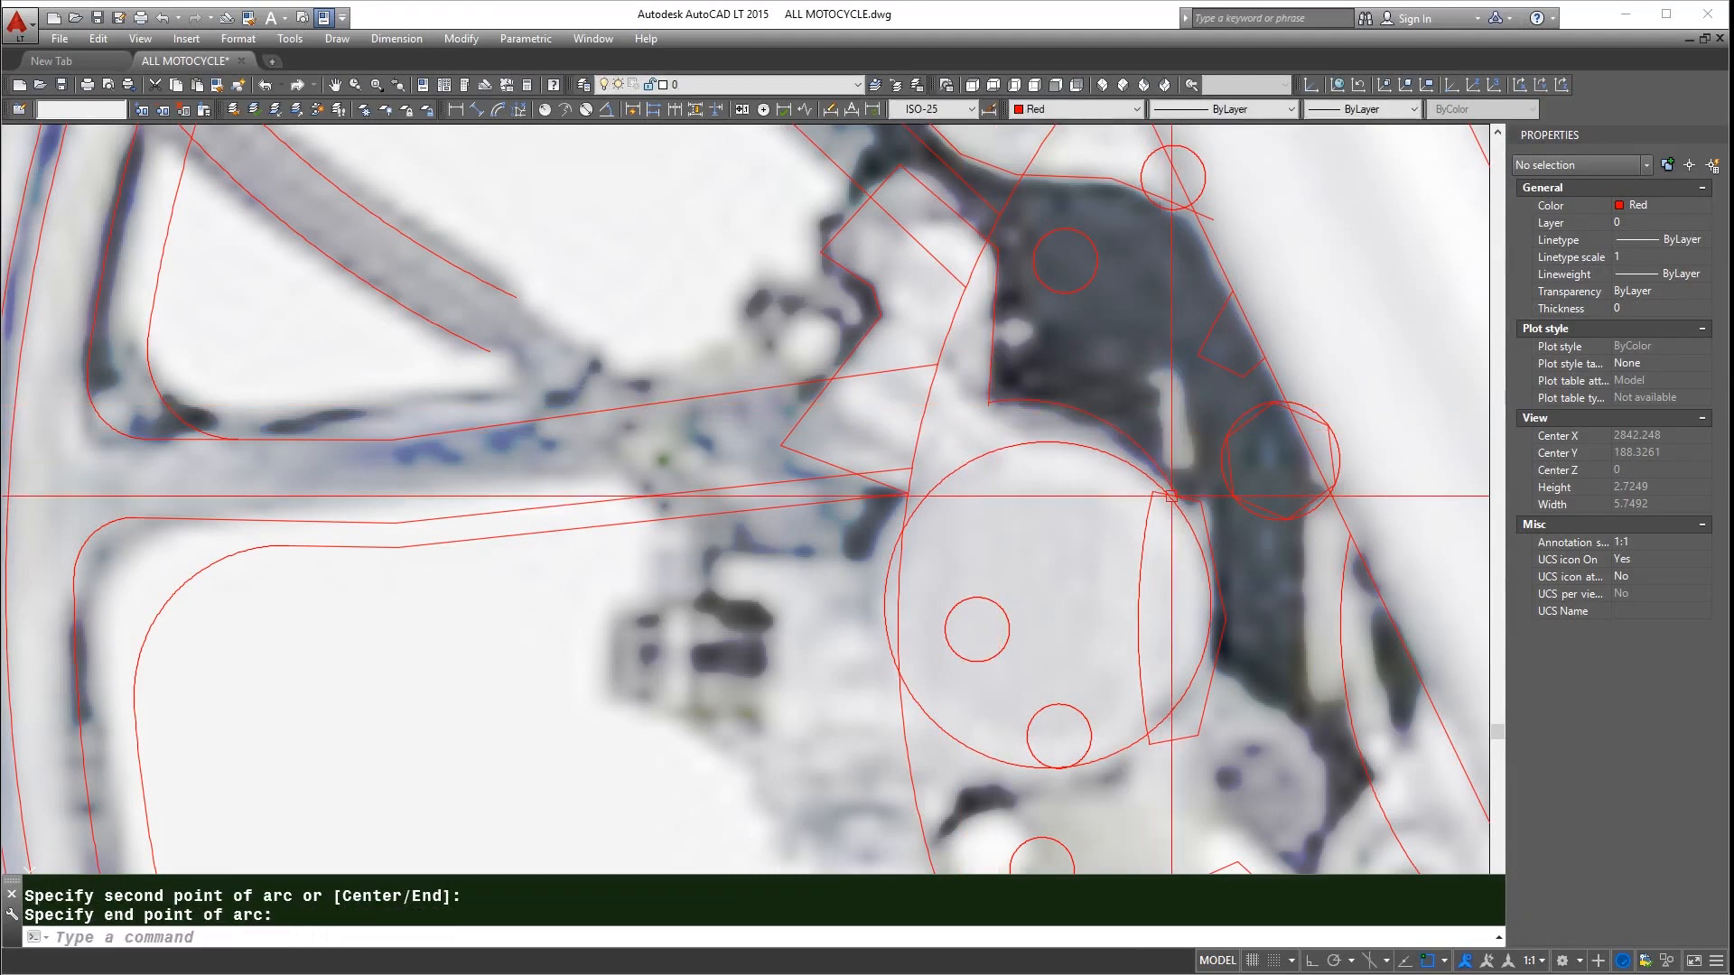
- Join the bracket polyline and the arc at a sharp corner using Fillet with radius 0
{"action": "scroll", "coordinate": [1009, 417], "scroll_direction": "up", "scroll_amount": 4}
{"action": "left_click", "coordinate": [1095, 378]}
{"action": "left_click", "coordinate": [959, 380]}
{"action": "key", "text": "Escape"}
{"action": "type", "text": "f"}
{"action": "key", "text": "Return"}
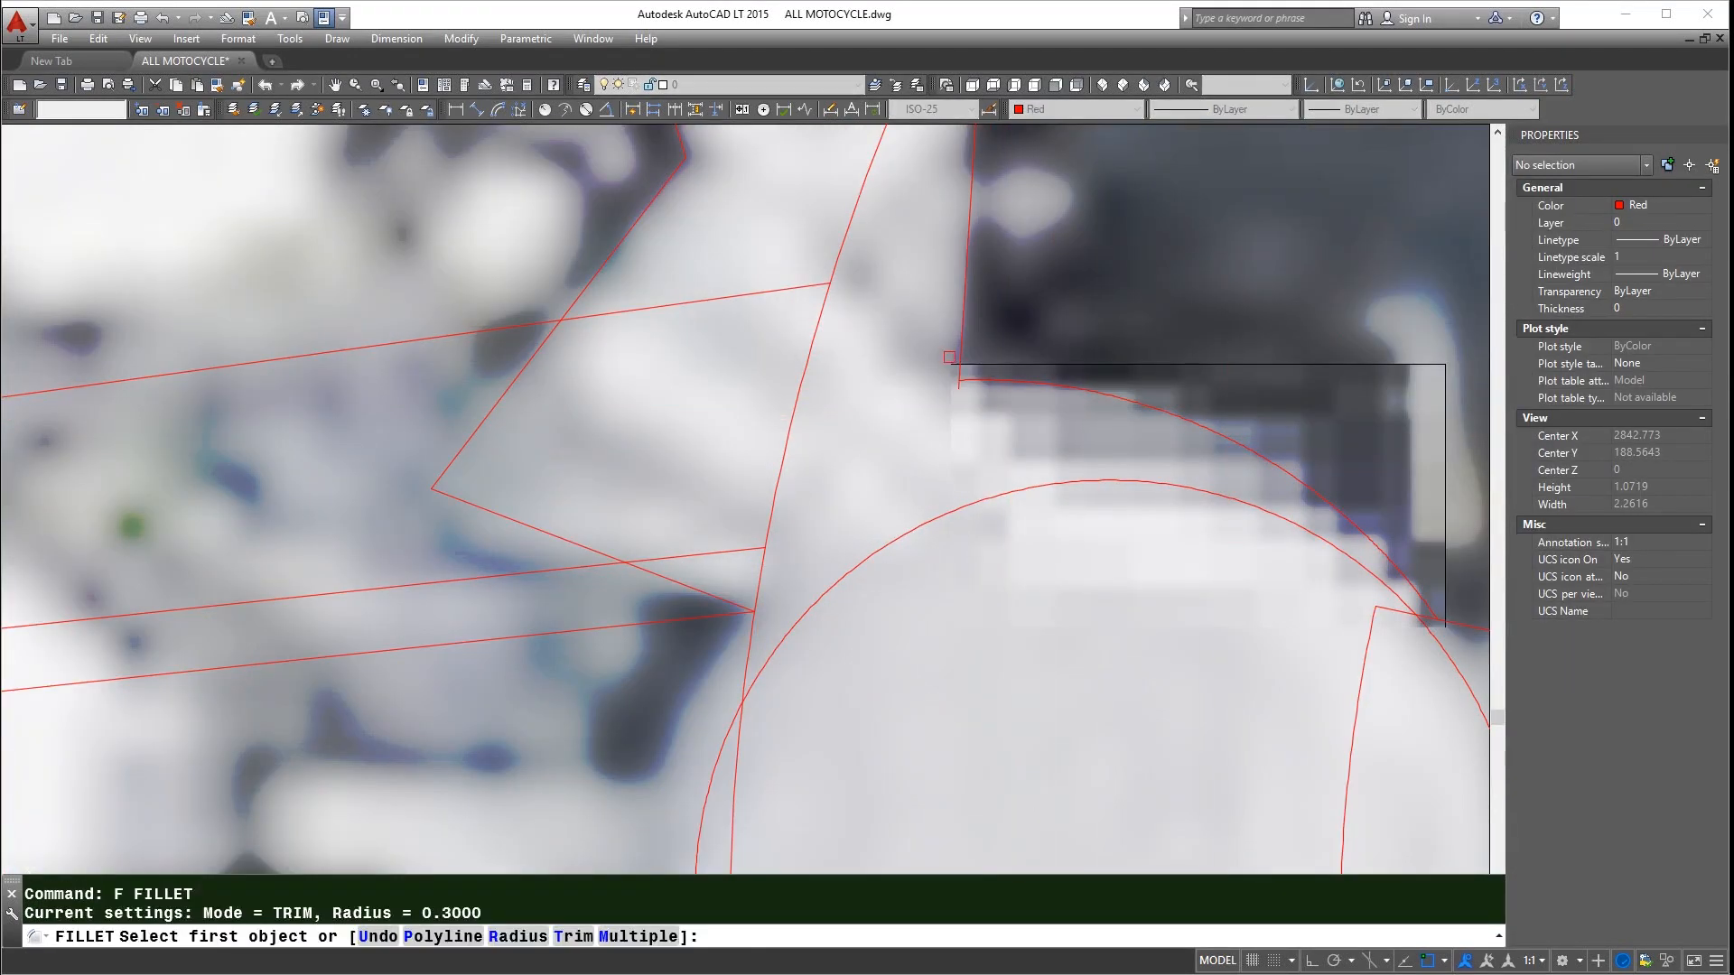
{"action": "type", "text": "r"}
{"action": "key", "text": "Return"}
{"action": "type", "text": "0"}
{"action": "key", "text": "Return"}
{"action": "left_click", "coordinate": [961, 372]}
{"action": "left_click", "coordinate": [977, 380]}
- Trim the excess linework around the bracket arc beside the large caliper circle
{"action": "type", "text": "tr"}
{"action": "key", "text": "Return"}
{"action": "key", "text": "Return"}
{"action": "scroll", "coordinate": [958, 361], "scroll_direction": "down", "scroll_amount": 8}
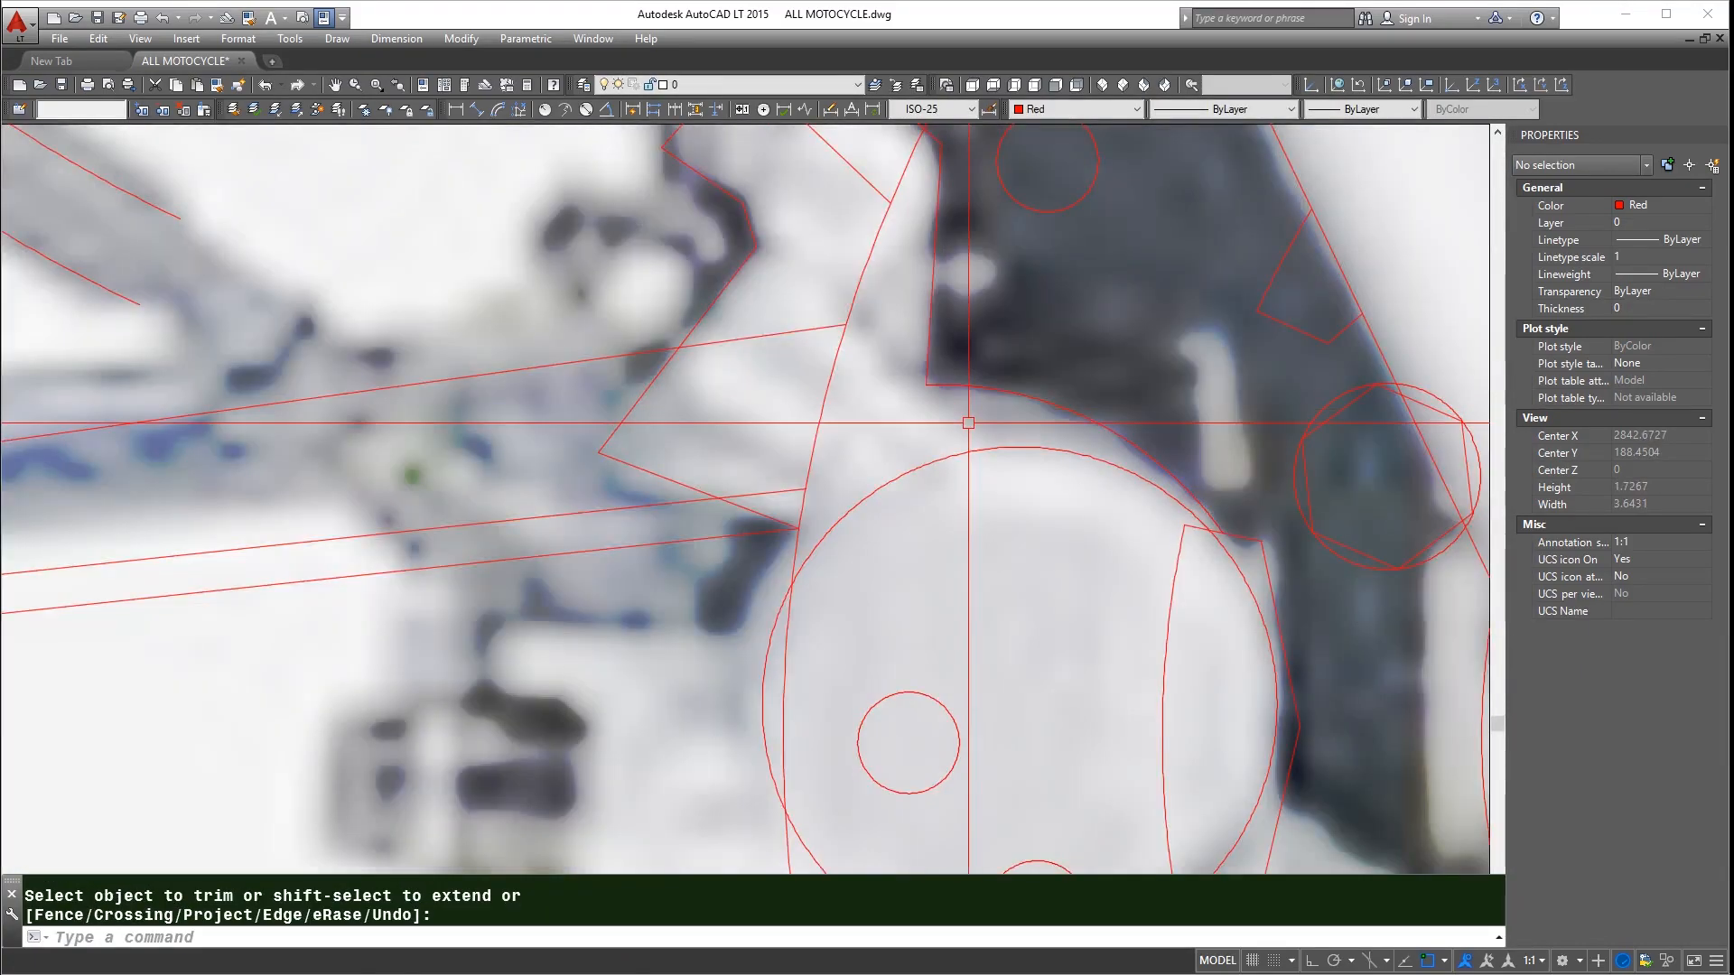
{"action": "scroll", "coordinate": [918, 517], "scroll_direction": "up", "scroll_amount": 6}
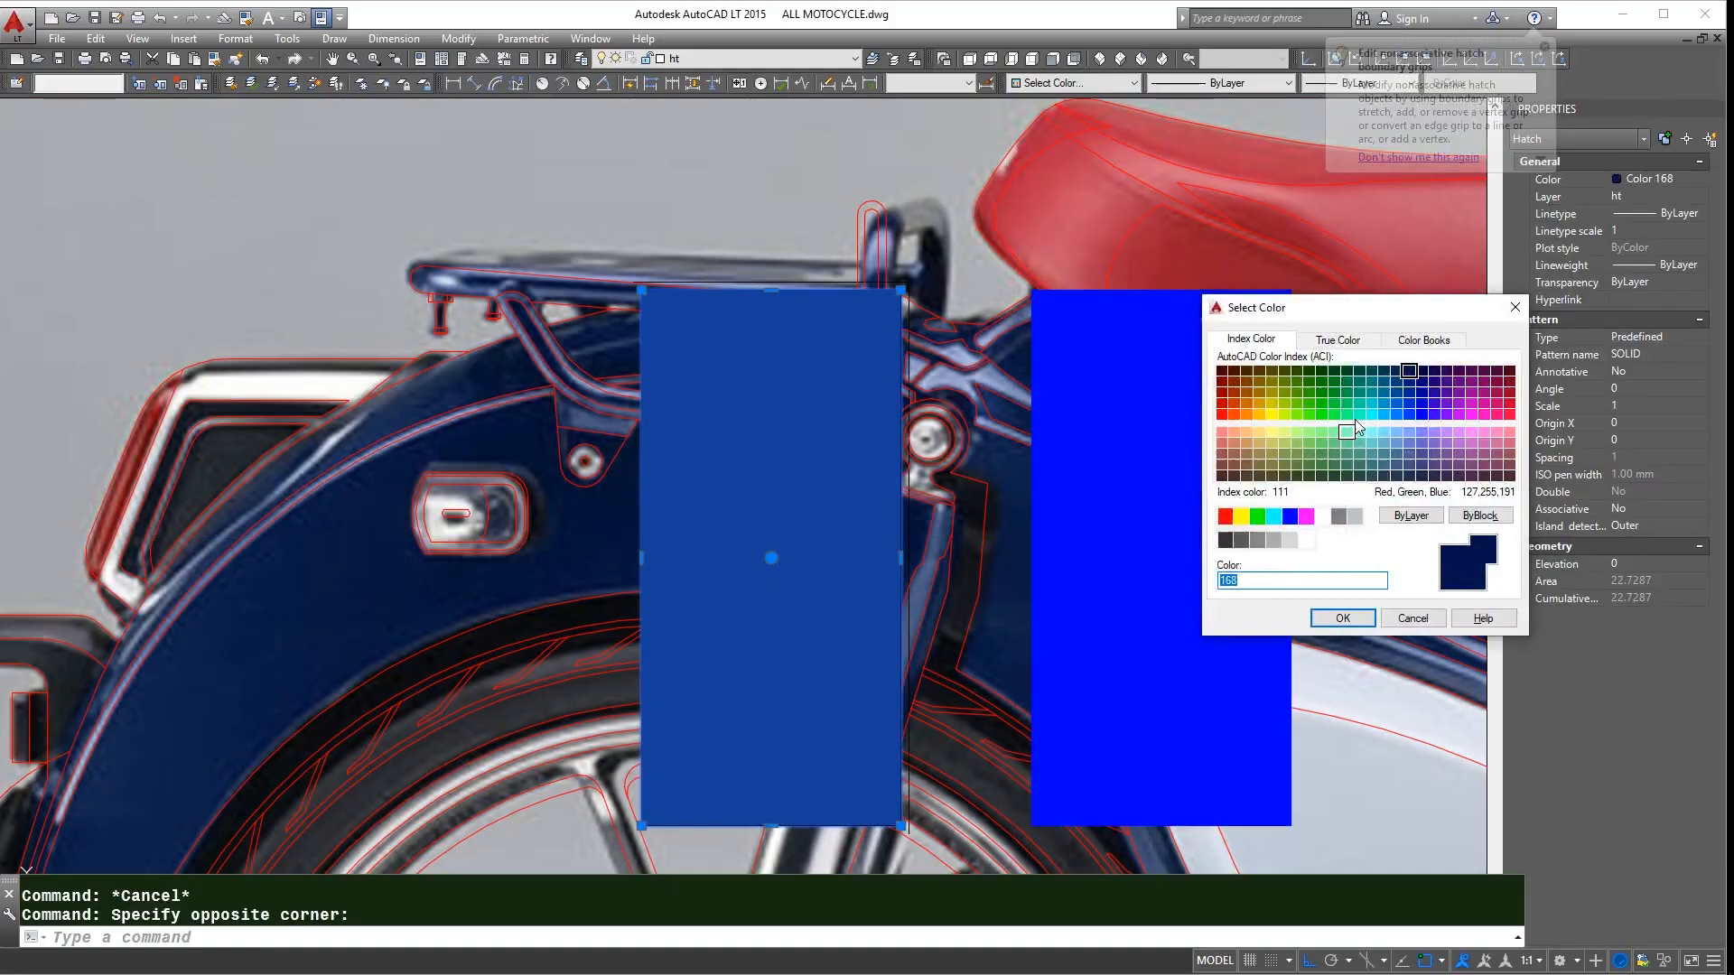
- Try index colours 158, 169 and 179 on the hatch swatch over the rear fender
{"action": "left_click", "coordinate": [1342, 617]}
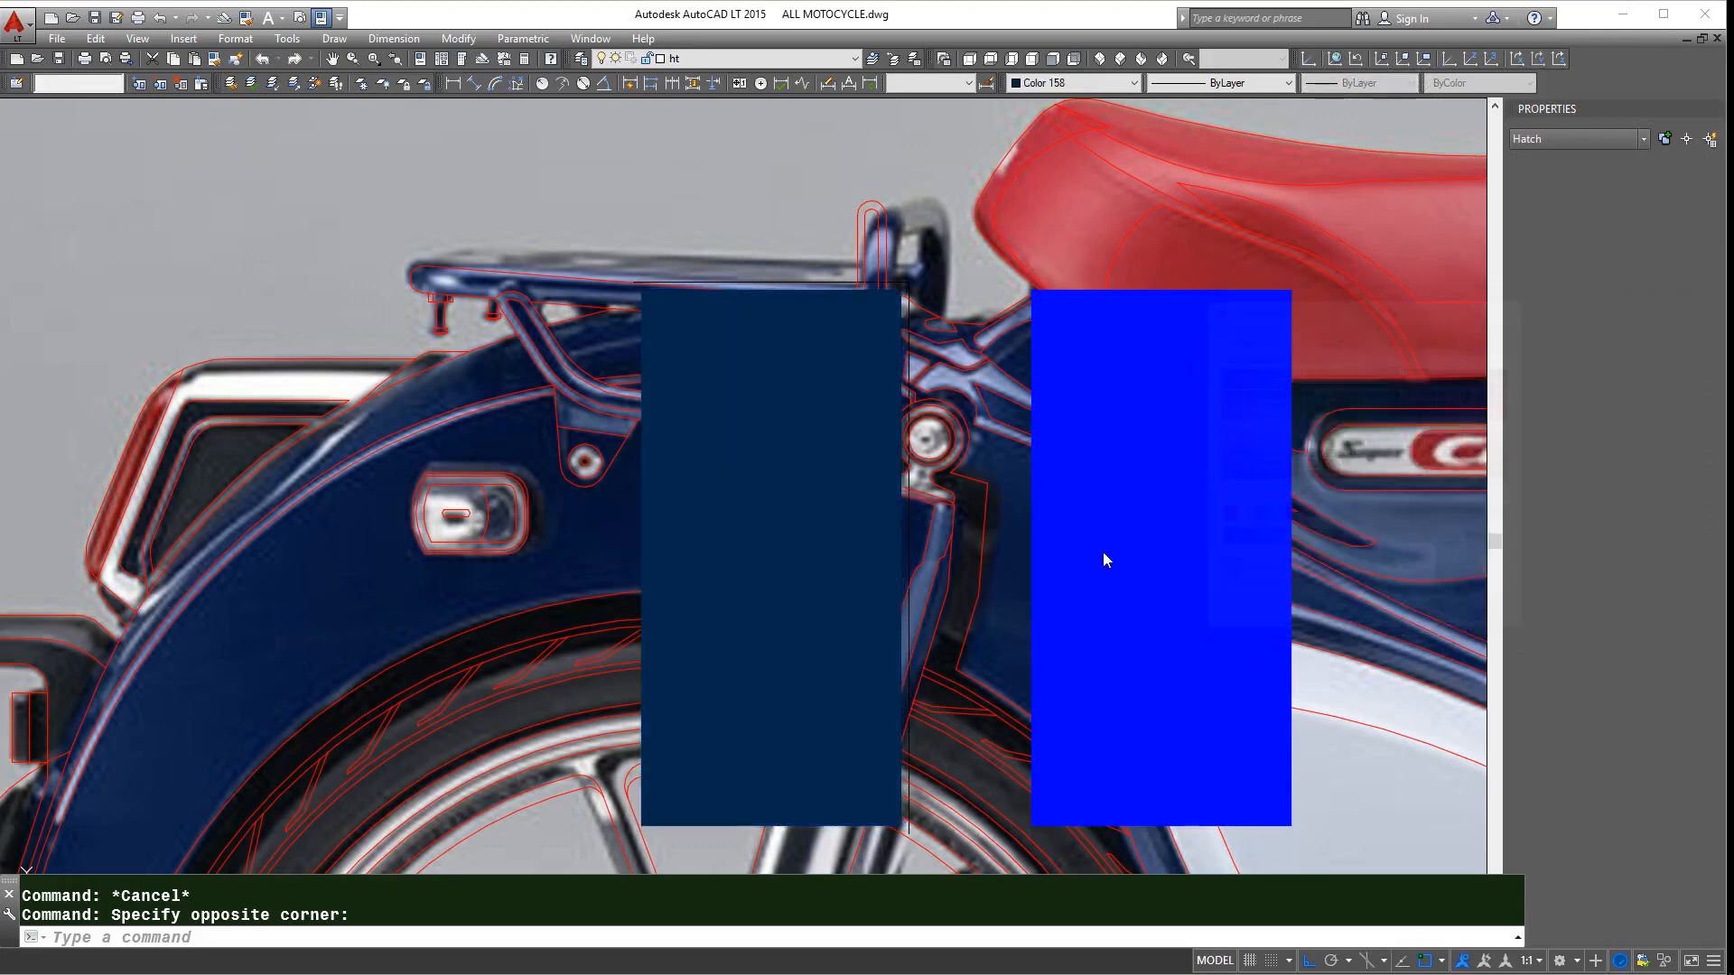
{"action": "key", "text": "Escape"}
{"action": "key", "text": "Return"}
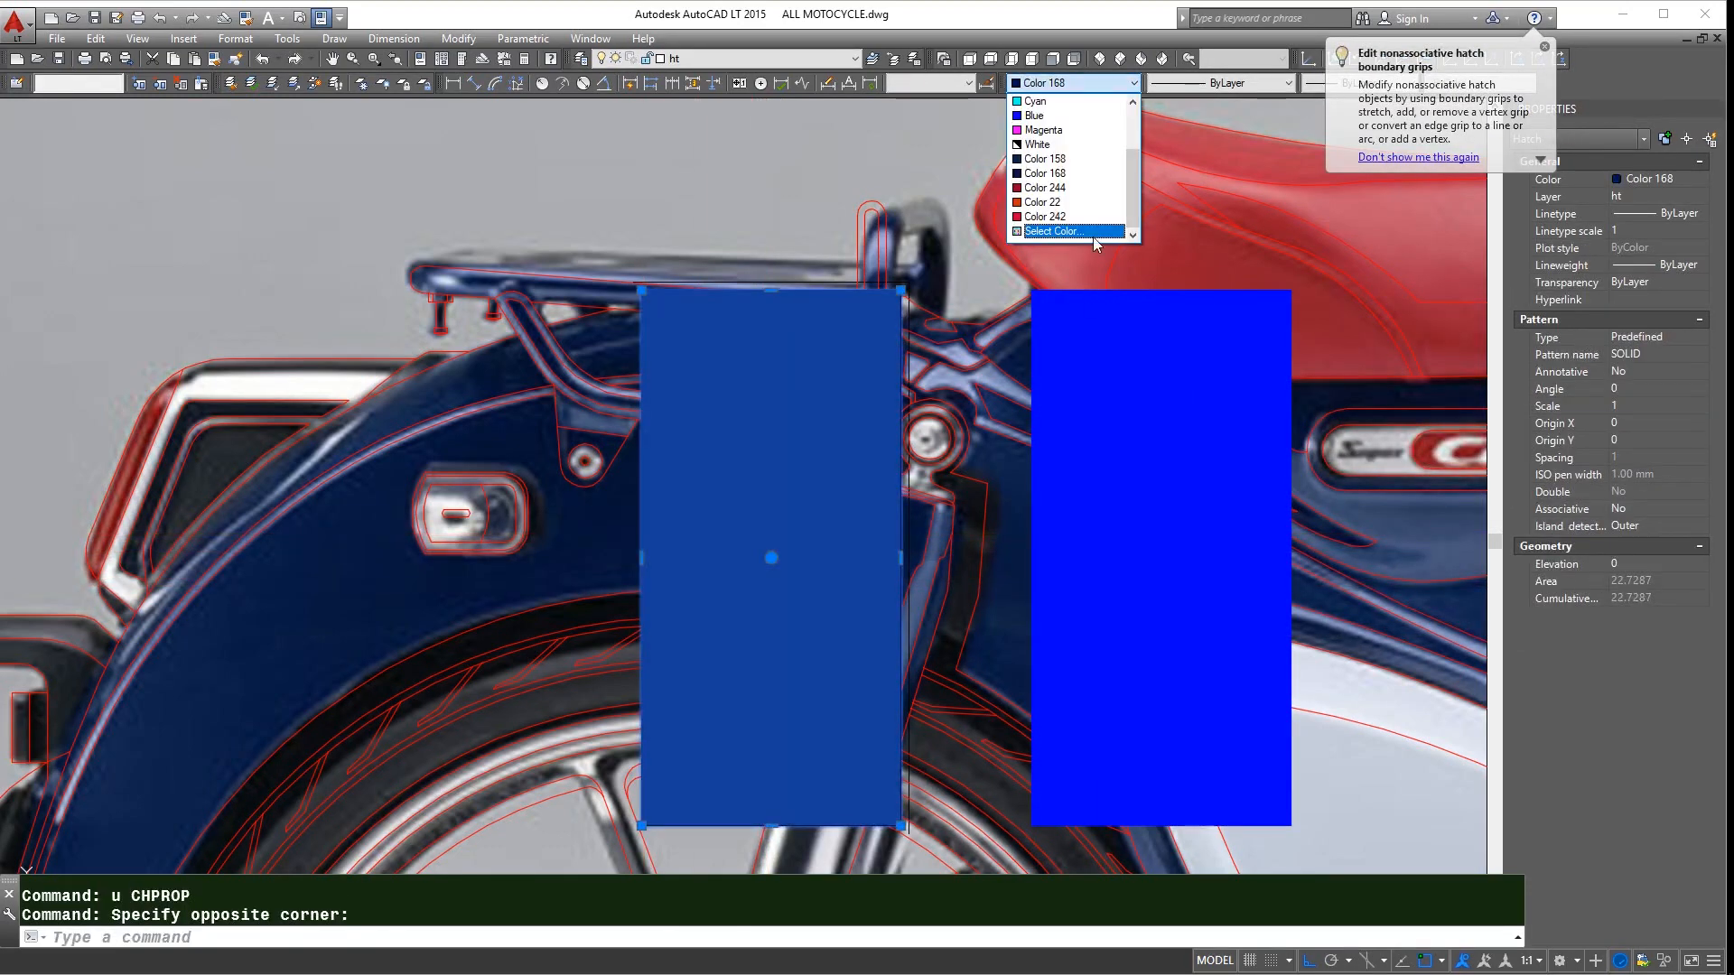
{"action": "left_click", "coordinate": [1093, 233]}
{"action": "double_click", "coordinate": [1409, 476]}
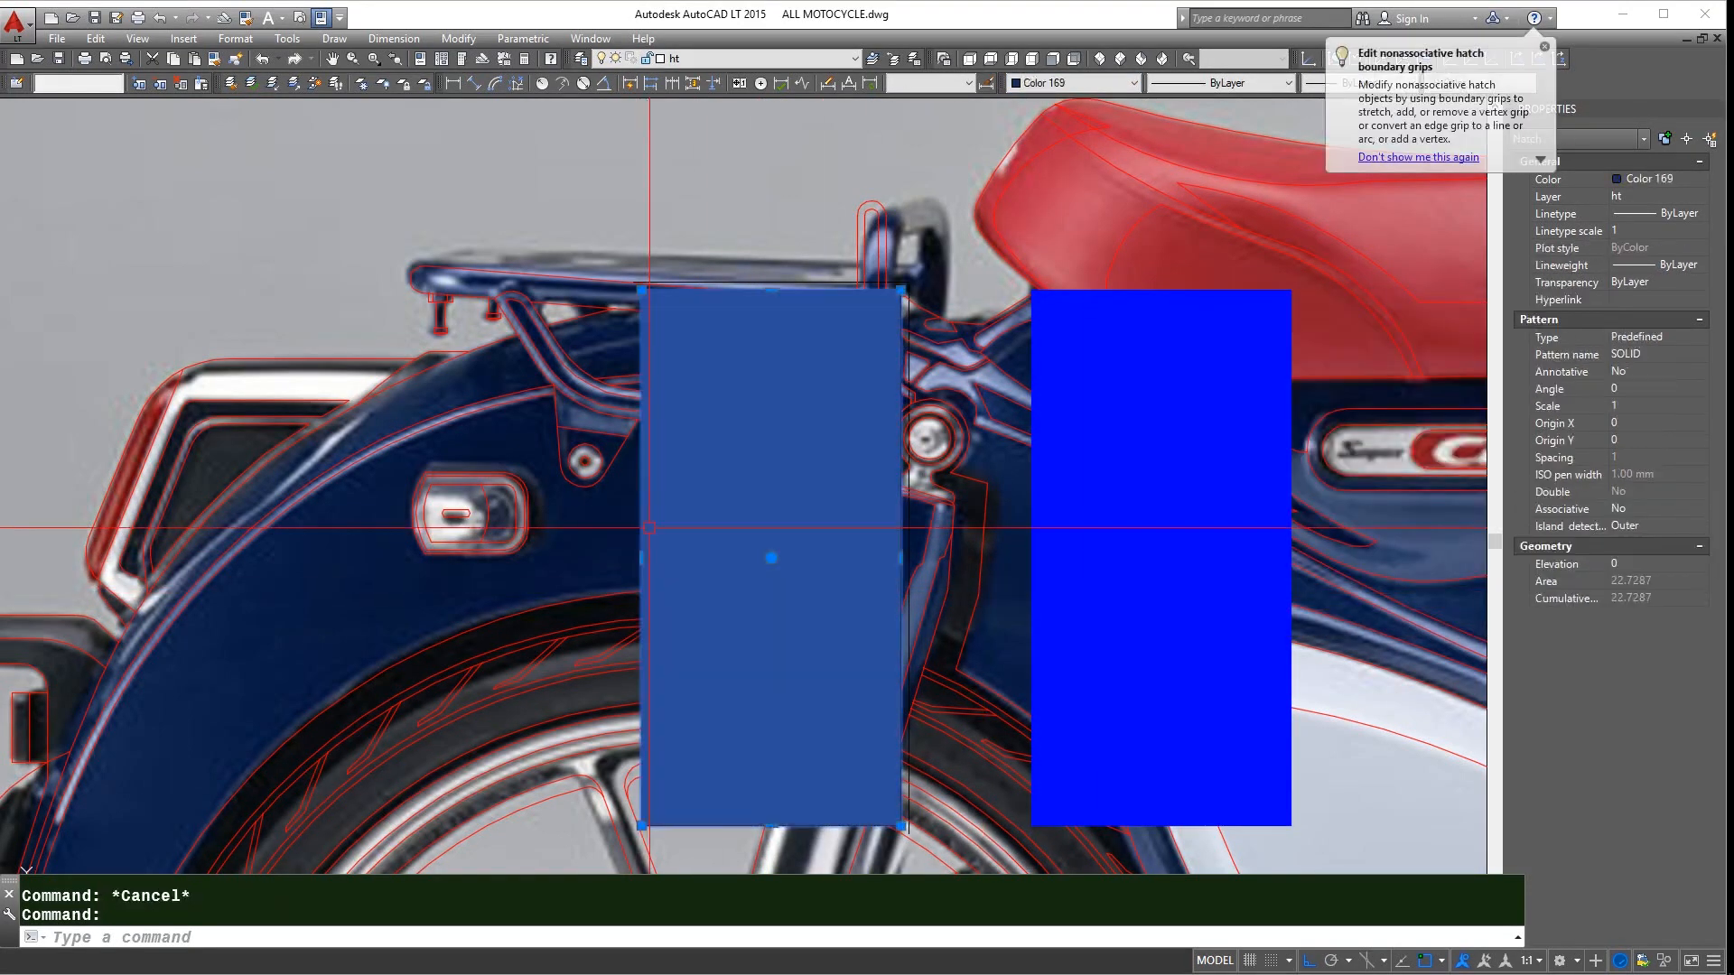
{"action": "left_click", "coordinate": [1070, 82]}
{"action": "left_click", "coordinate": [1093, 233]}
{"action": "left_click", "coordinate": [1341, 619]}
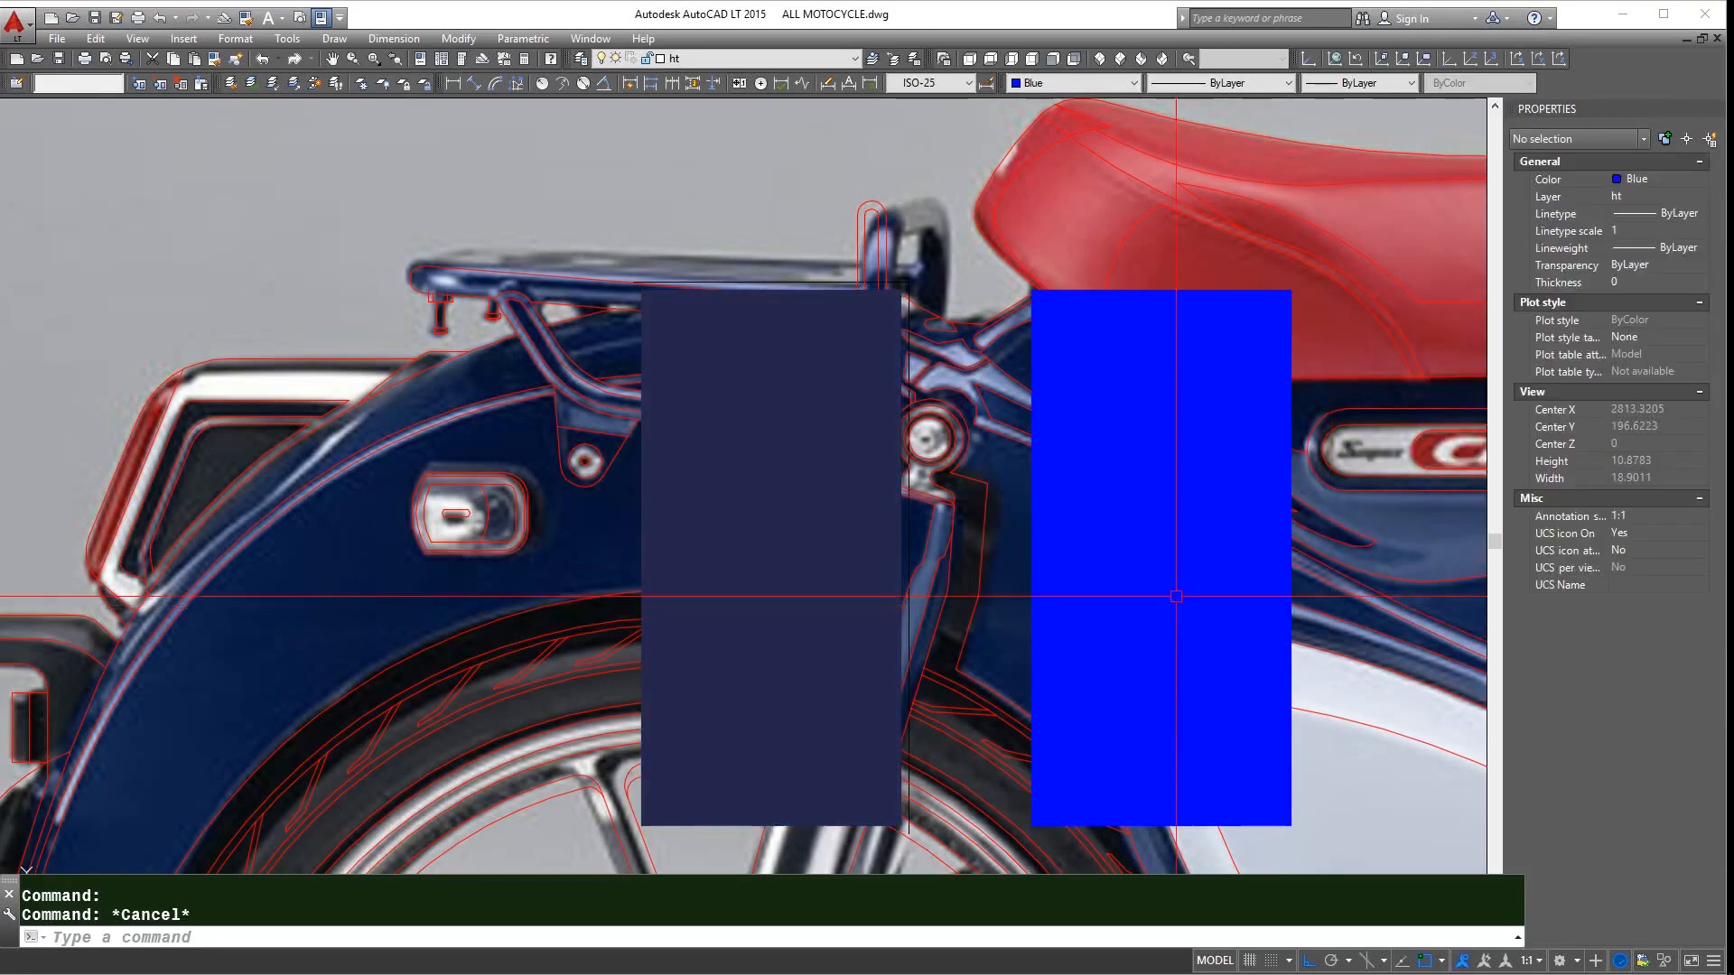
- Recolour the hatch swatch over the rear fender with a dark navy index colour matching the bodywork
{"action": "left_click", "coordinate": [1070, 83]}
{"action": "left_click", "coordinate": [1076, 236]}
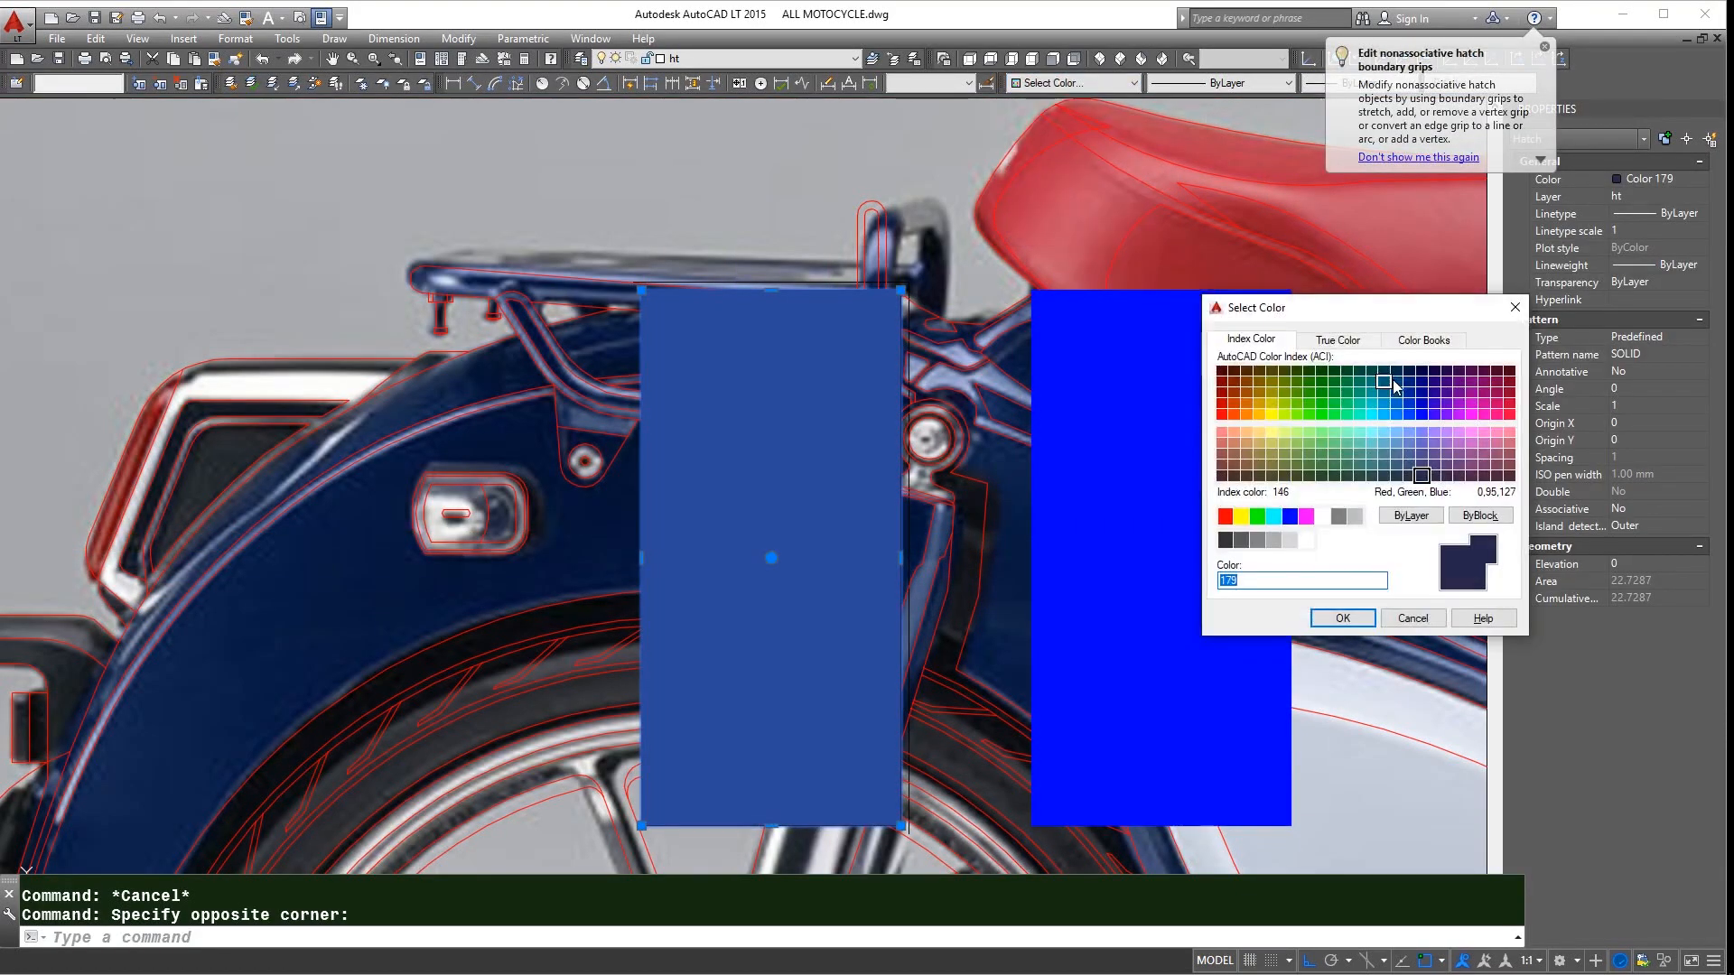
{"action": "left_click", "coordinate": [1419, 373]}
{"action": "left_click", "coordinate": [1350, 620]}
{"action": "key", "text": "Escape"}
- Move the navy swatch up off the rear fender to the empty area above the motorcycle
{"action": "scroll", "coordinate": [925, 468], "scroll_direction": "down", "scroll_amount": 2}
{"action": "scroll", "coordinate": [920, 467], "scroll_direction": "down", "scroll_amount": 2}
{"action": "type", "text": "m"}
{"action": "left_click", "coordinate": [885, 542]}
{"action": "key", "text": "space"}
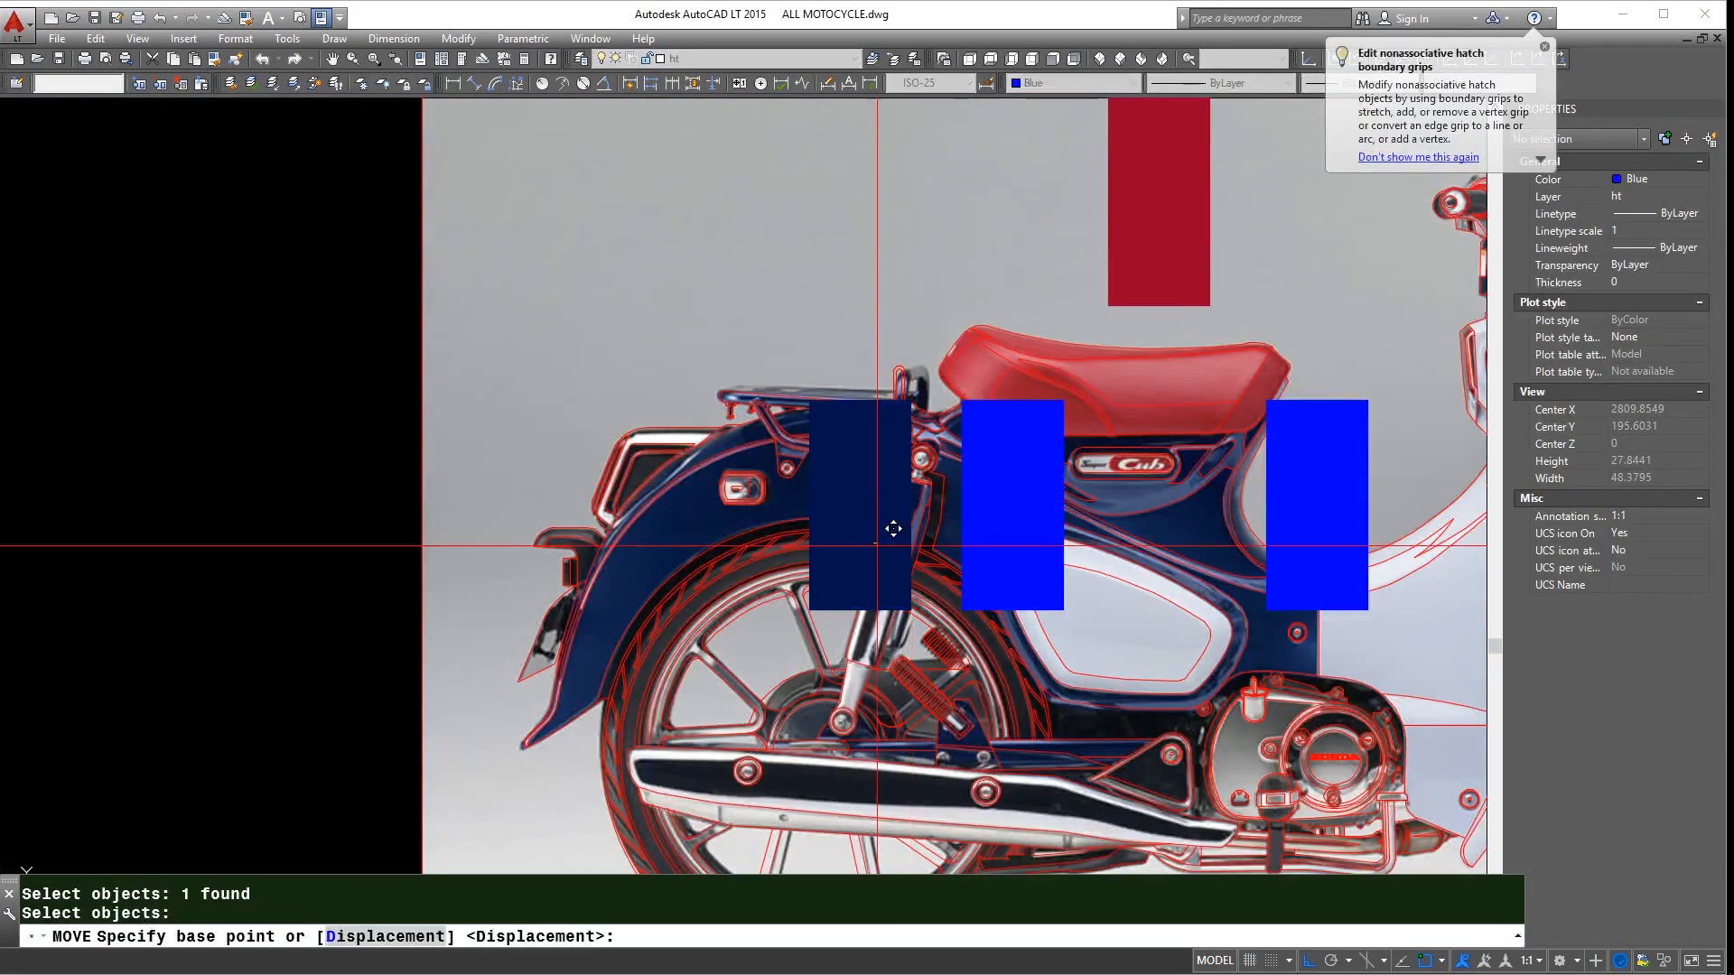
{"action": "left_click", "coordinate": [884, 542]}
{"action": "left_click", "coordinate": [870, 313]}
- Select the blue hatch swatch beneath the seat and open the colour selection for it
{"action": "middle_click_drag", "start_coordinate": [998, 576], "coordinate": [863, 441]}
{"action": "left_click", "coordinate": [894, 439]}
{"action": "left_click", "coordinate": [1070, 82]}
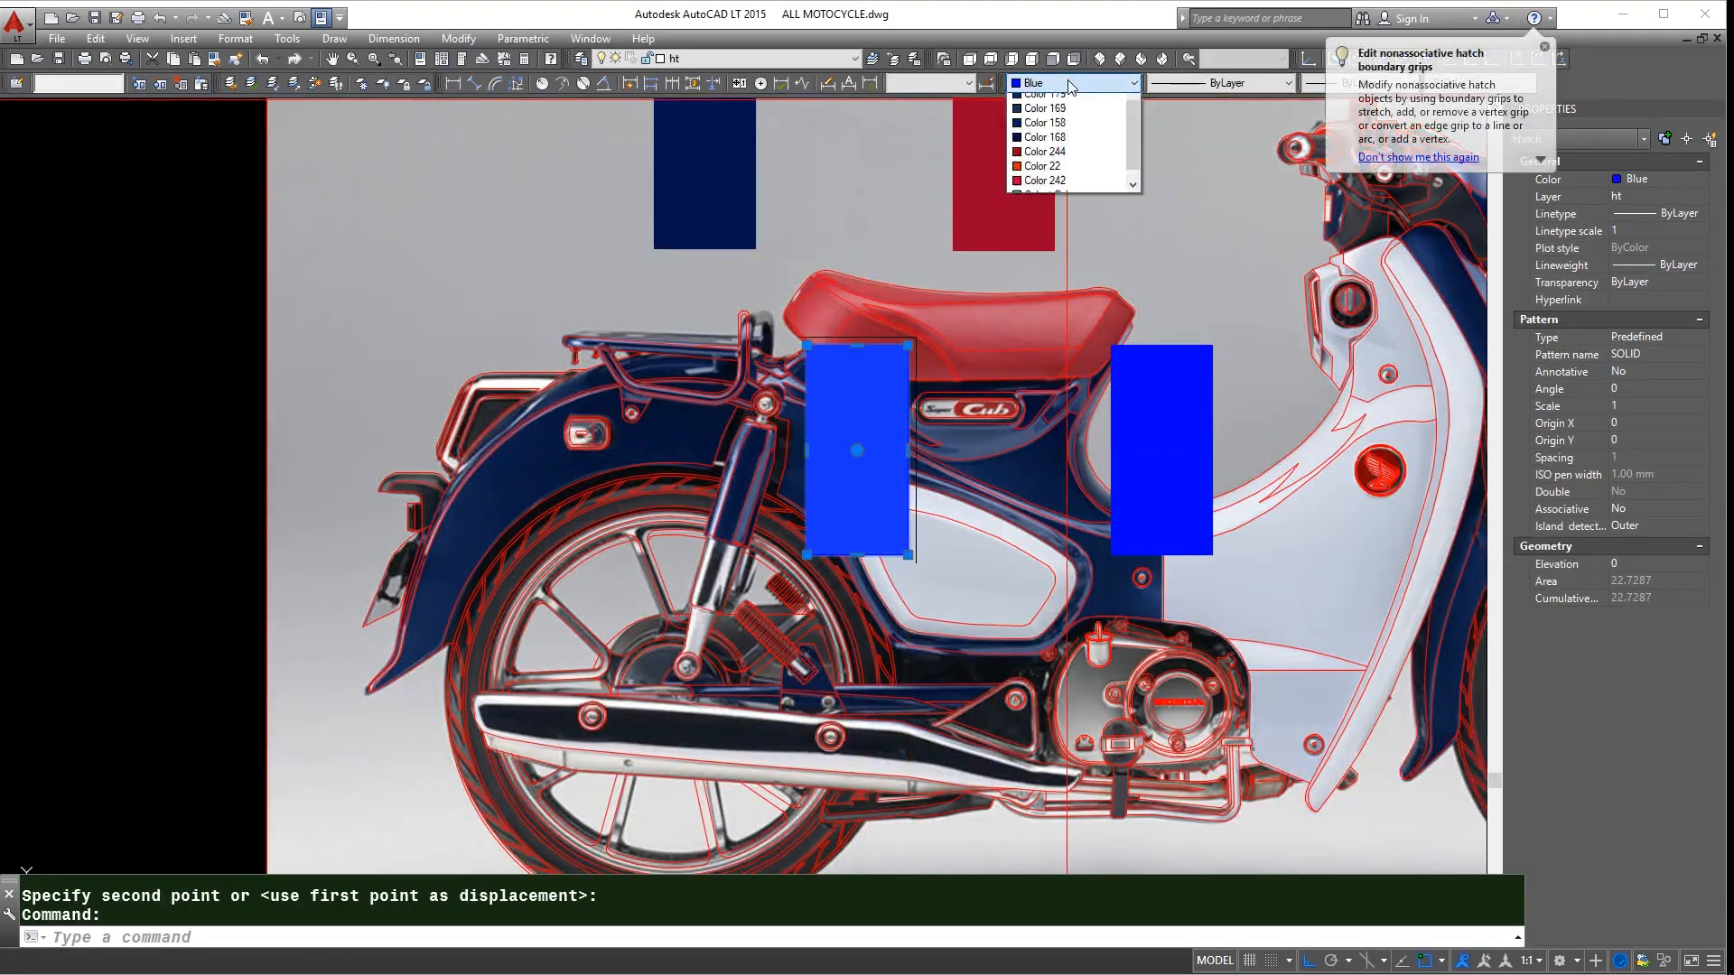
{"action": "left_click", "coordinate": [1076, 237]}
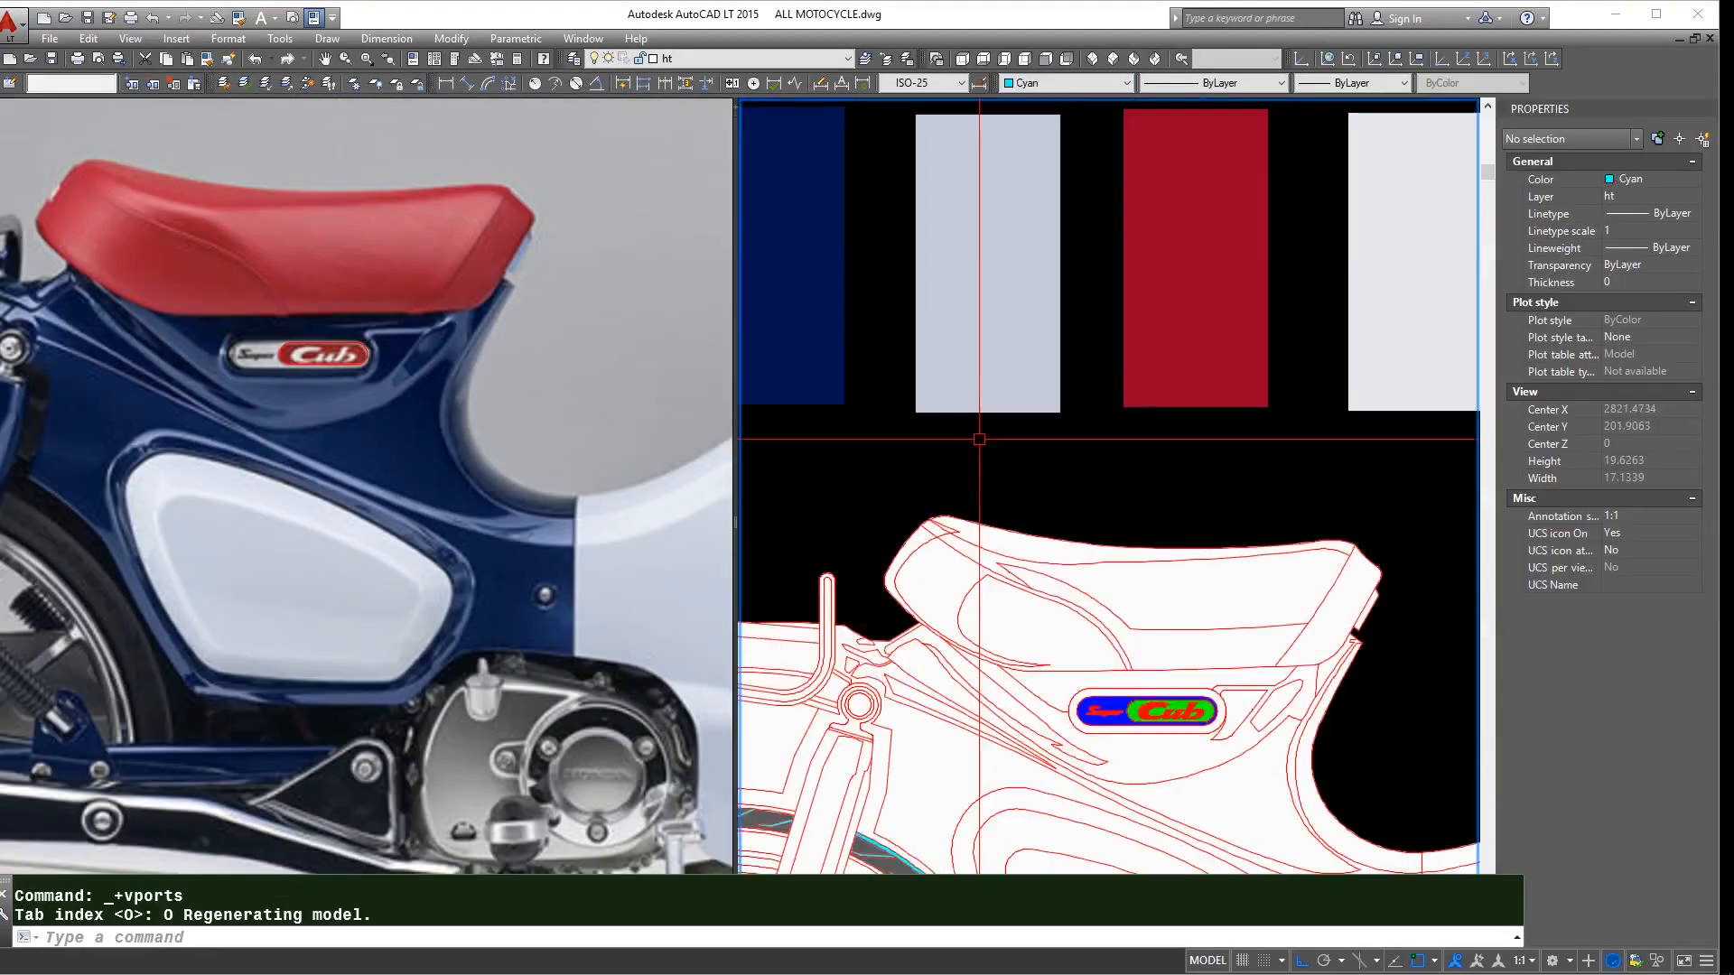
{"action": "type", "text": "m"}
{"action": "key", "text": "space"}
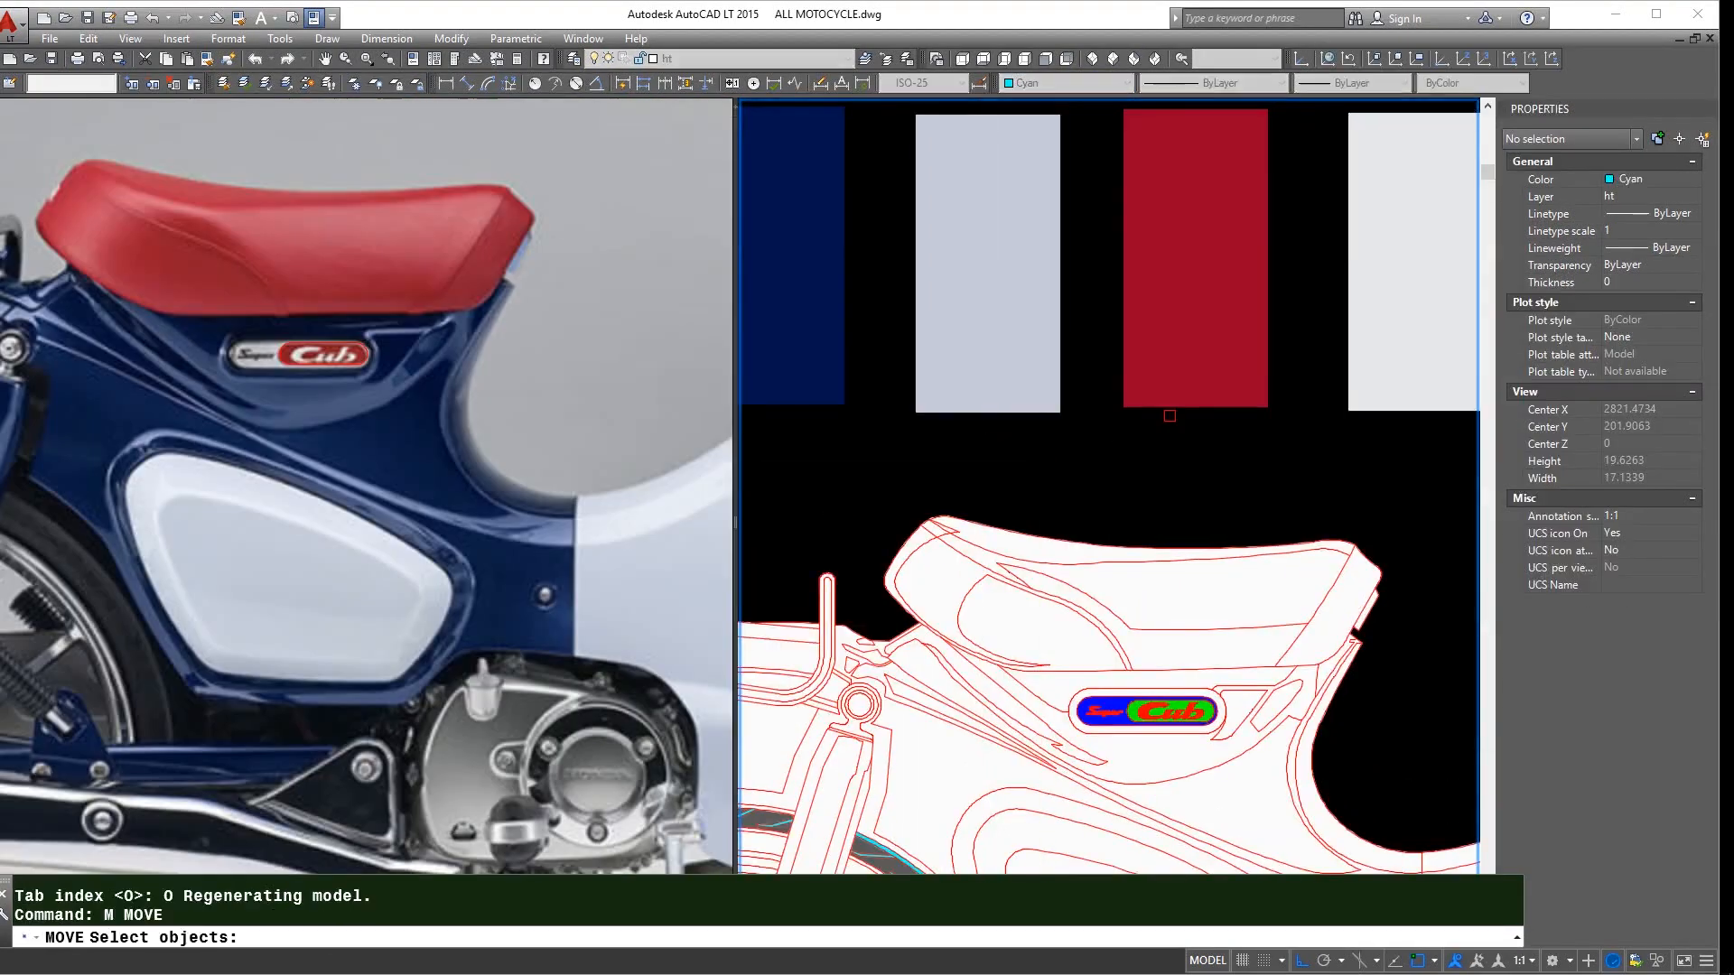
{"action": "left_click", "coordinate": [1164, 388]}
{"action": "left_click", "coordinate": [1171, 651]}
{"action": "key", "text": "Escape"}
{"action": "key", "text": "Escape"}
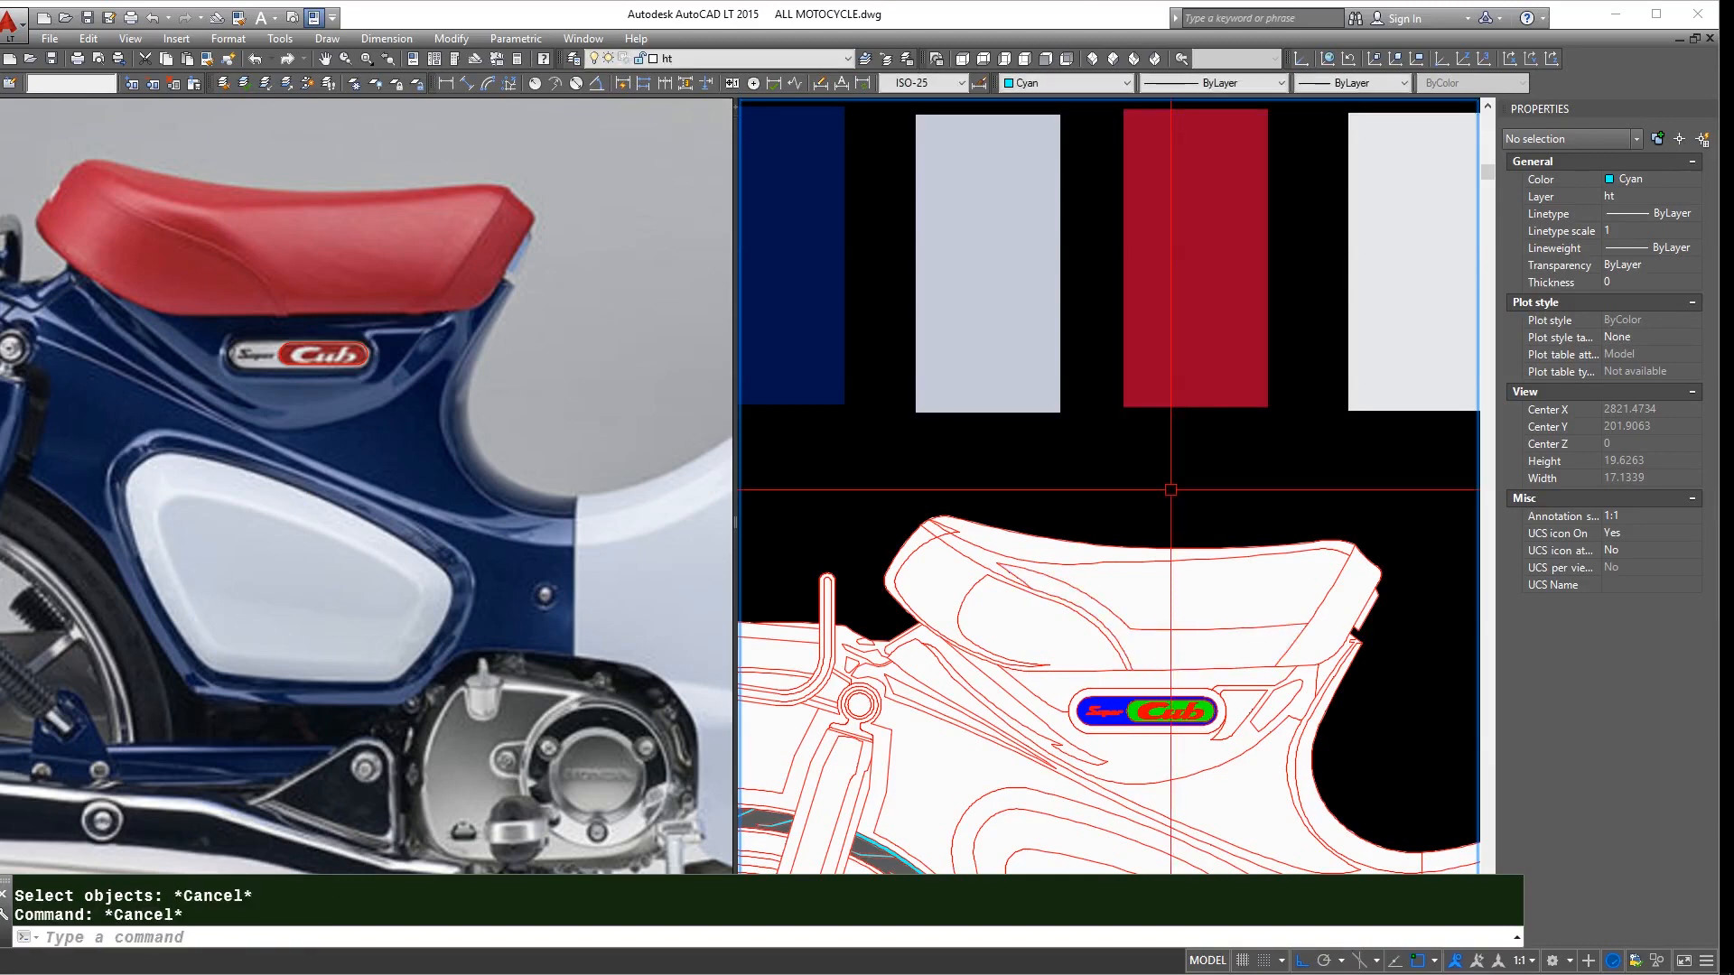
{"action": "type", "text": "m"}
{"action": "left_click", "coordinate": [1188, 388]}
{"action": "left_click", "coordinate": [1179, 653]}
{"action": "key", "text": "space"}
{"action": "key", "text": "Escape"}
{"action": "key", "text": "Escape"}
{"action": "type", "text": "m"}
{"action": "key", "text": "space"}
{"action": "left_click", "coordinate": [1212, 390]}
{"action": "left_click", "coordinate": [1208, 647]}
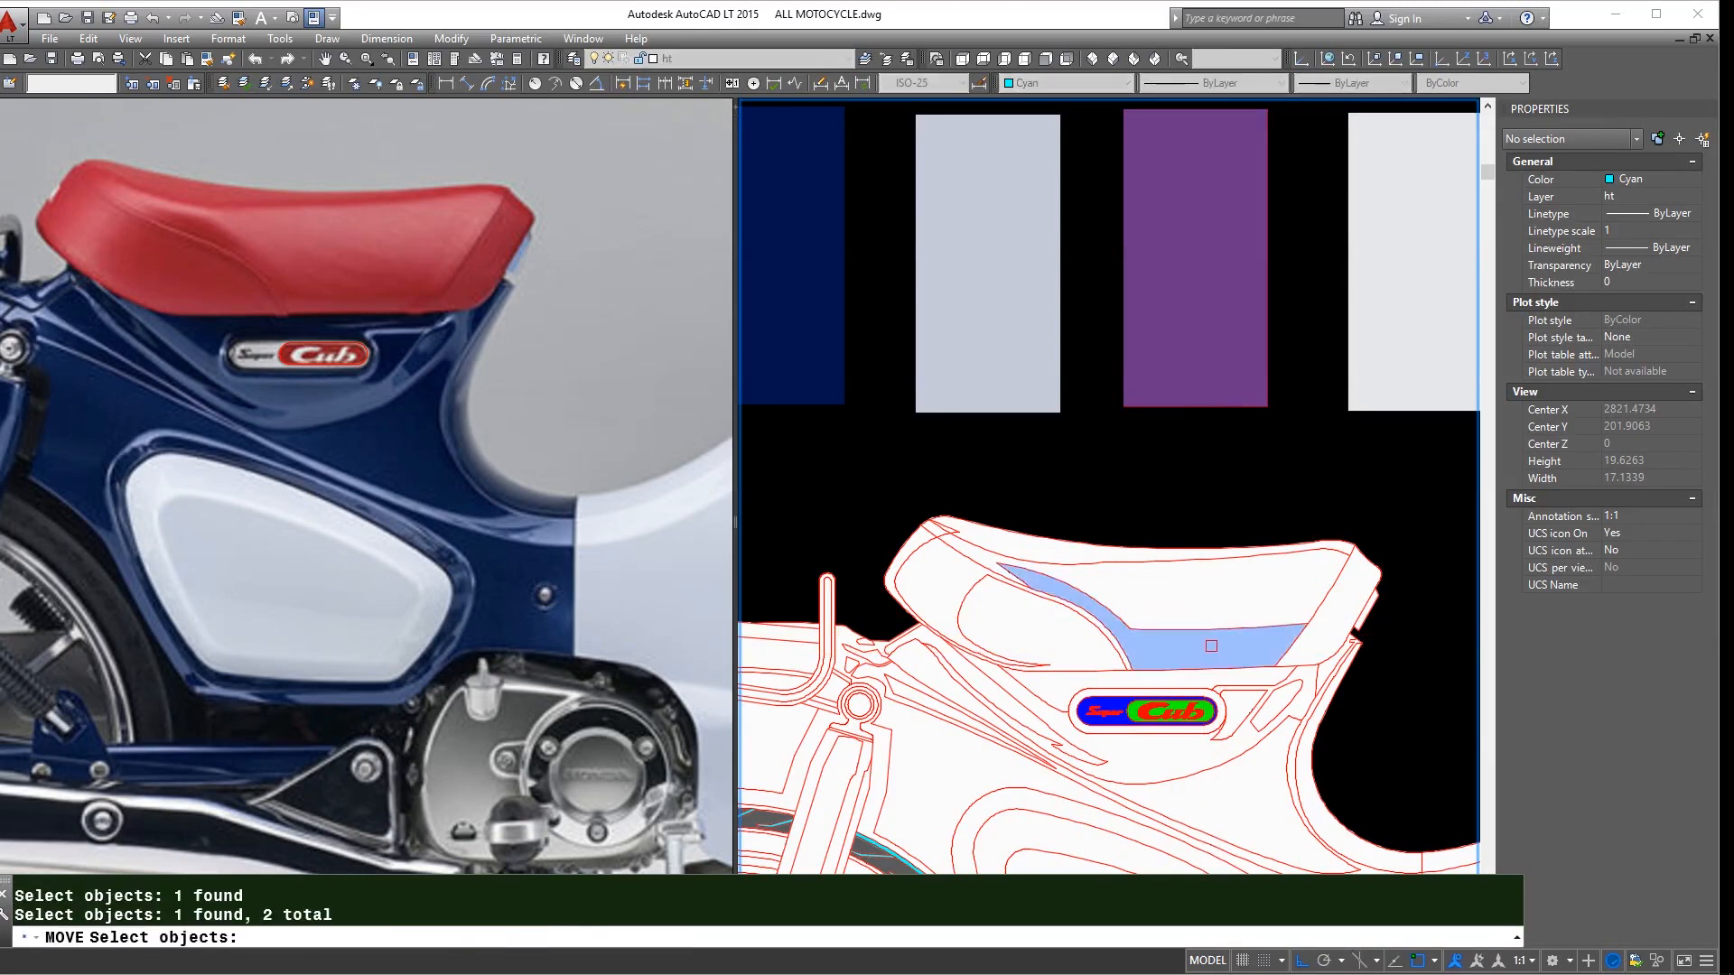
{"action": "key", "text": "space"}
{"action": "key", "text": "Escape"}
{"action": "key", "text": "Escape"}
- Match the properties of the red swatch onto all the hatched regions of the seat
{"action": "type", "text": "ma"}
{"action": "key", "text": "space"}
{"action": "left_click", "coordinate": [1212, 388]}
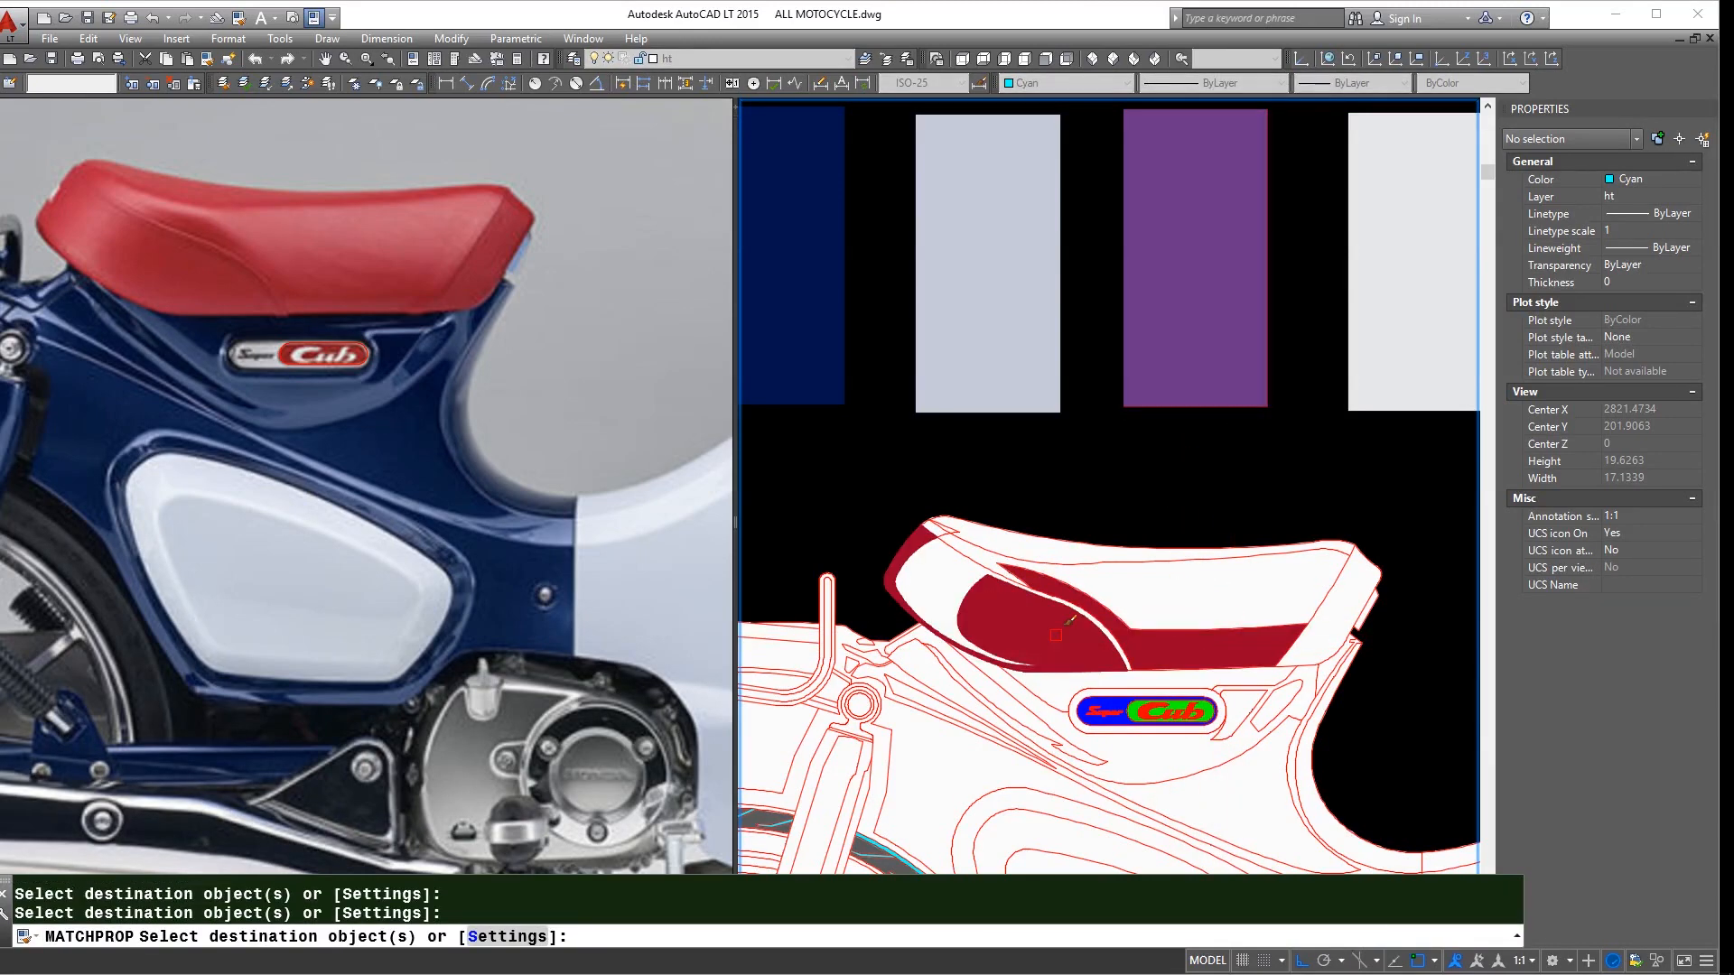
{"action": "left_click", "coordinate": [1056, 635]}
{"action": "scroll", "coordinate": [1055, 635], "scroll_direction": "up", "scroll_amount": 4}
{"action": "scroll", "coordinate": [923, 472], "scroll_direction": "up", "scroll_amount": 4}
{"action": "left_click", "coordinate": [923, 474]}
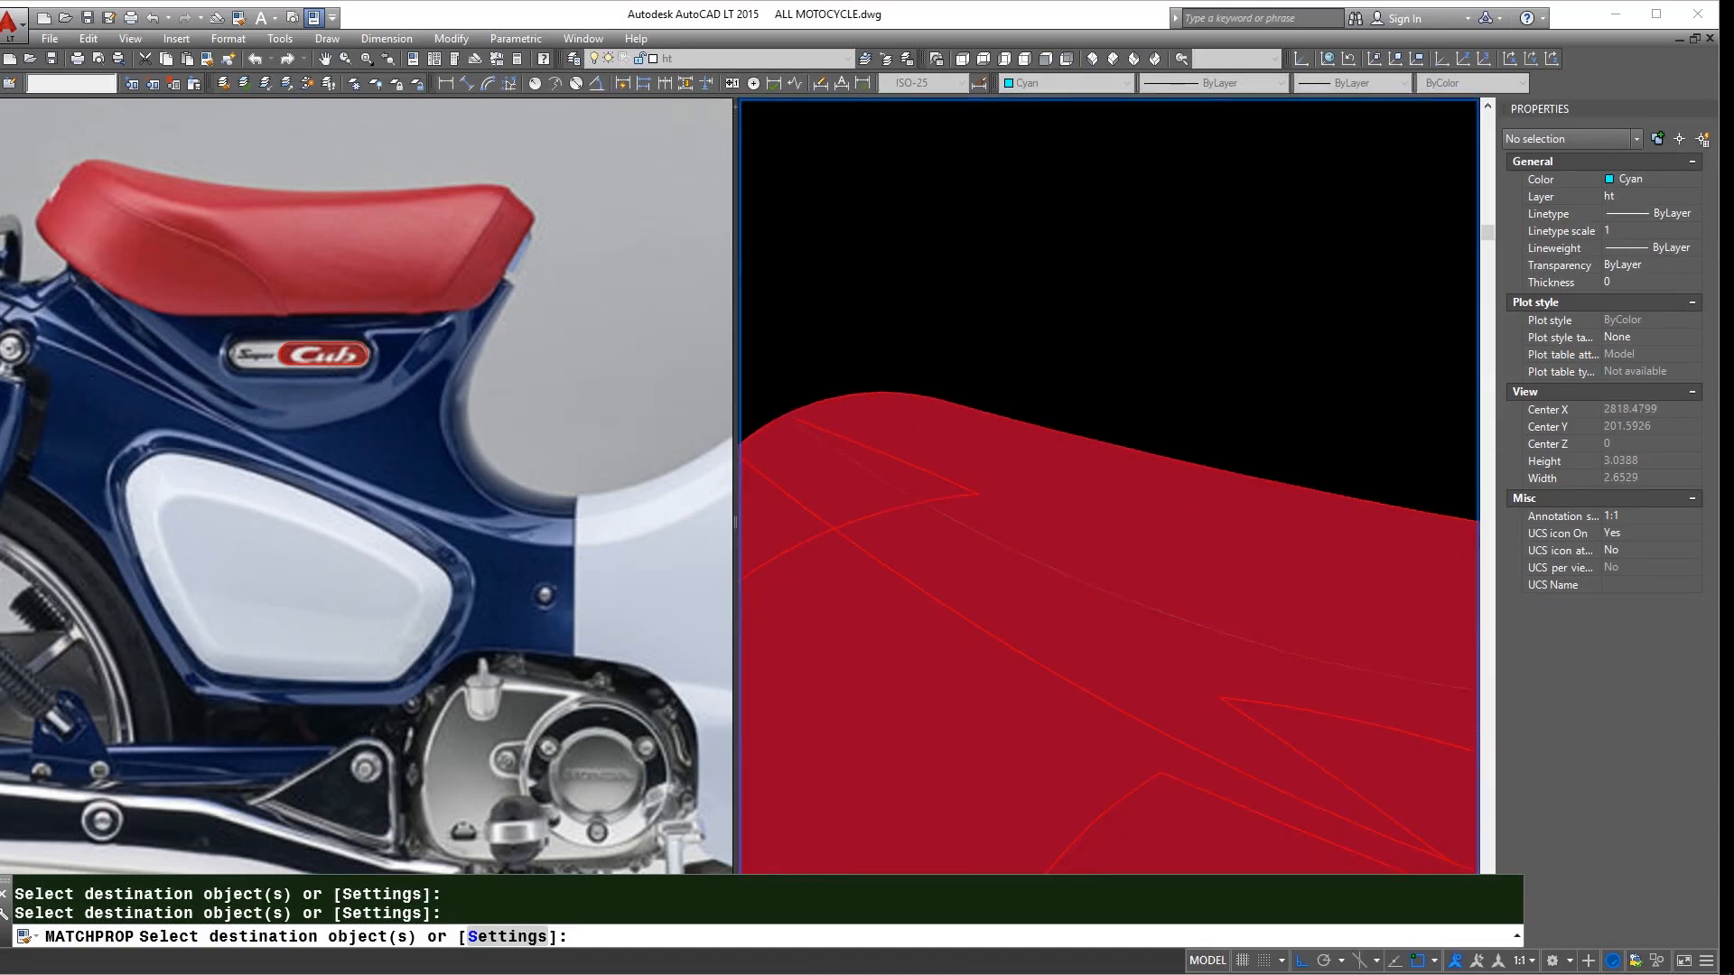
{"action": "scroll", "coordinate": [903, 471], "scroll_direction": "down", "scroll_amount": 6}
{"action": "middle_click_drag", "start_coordinate": [903, 472], "coordinate": [664, 462]}
{"action": "key", "text": "space"}
- Recolour the long highlight hatch along the seat's upper side with the light pink true colour 255,184,201
{"action": "left_click", "coordinate": [1216, 581]}
{"action": "left_click", "coordinate": [1065, 82]}
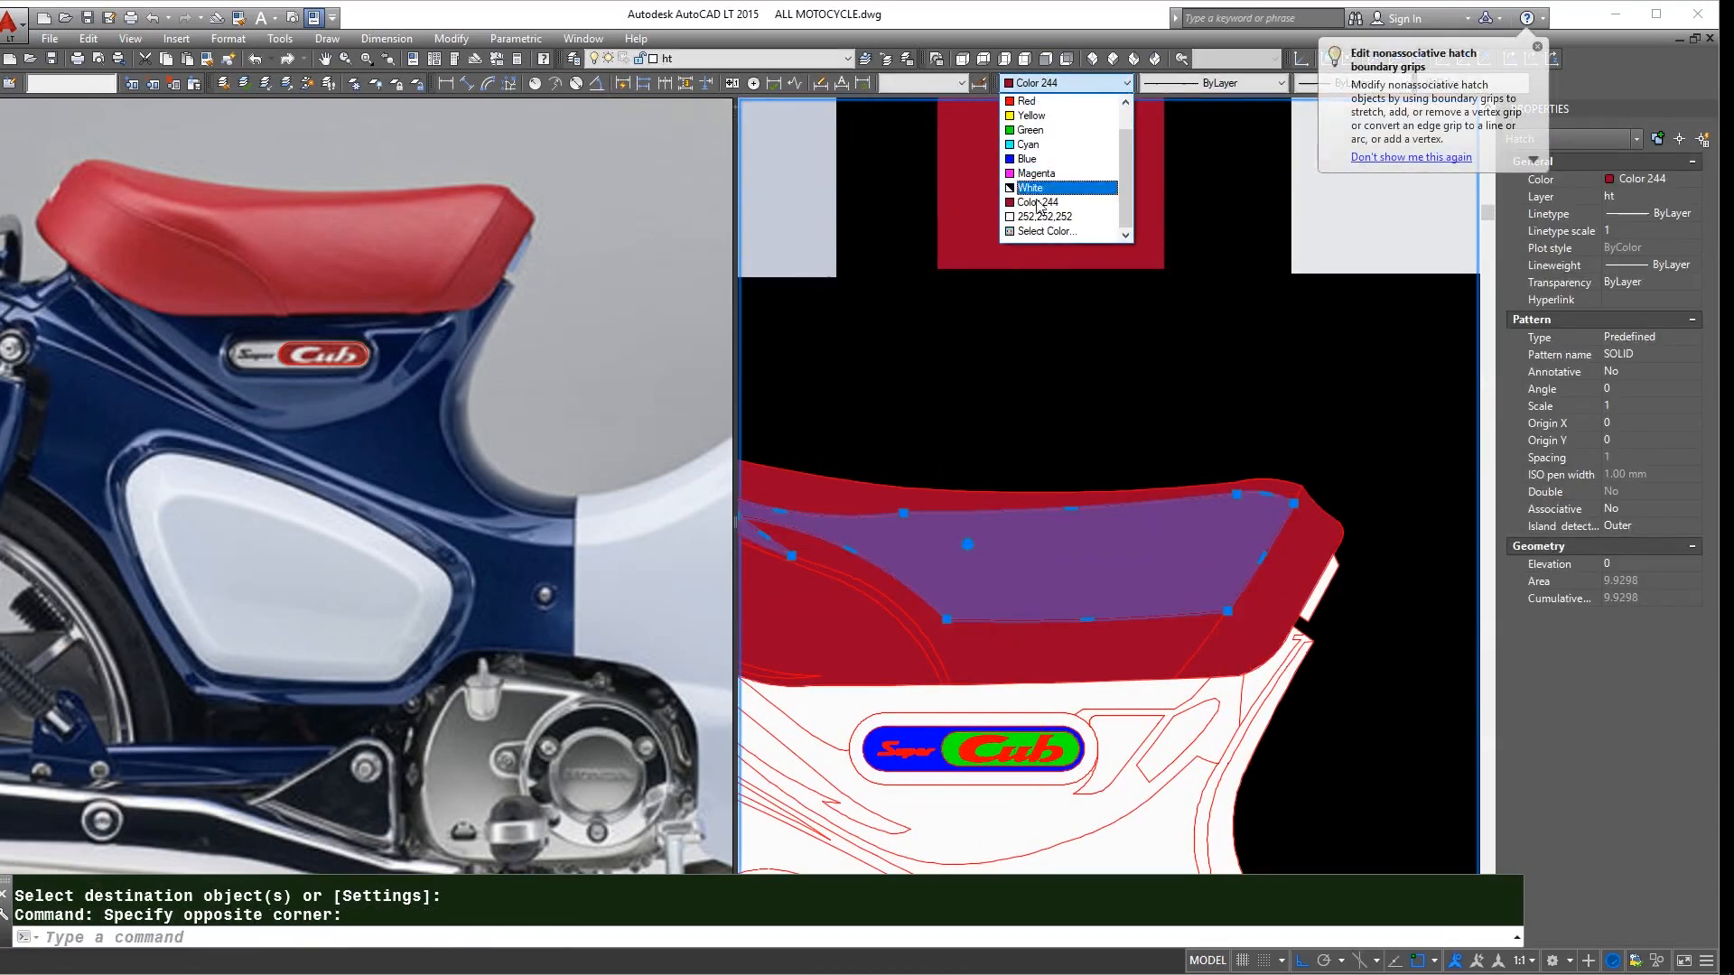
{"action": "left_click", "coordinate": [1038, 233]}
{"action": "left_click", "coordinate": [1337, 338]}
{"action": "left_click_drag", "start_coordinate": [1409, 483], "coordinate": [1413, 472]}
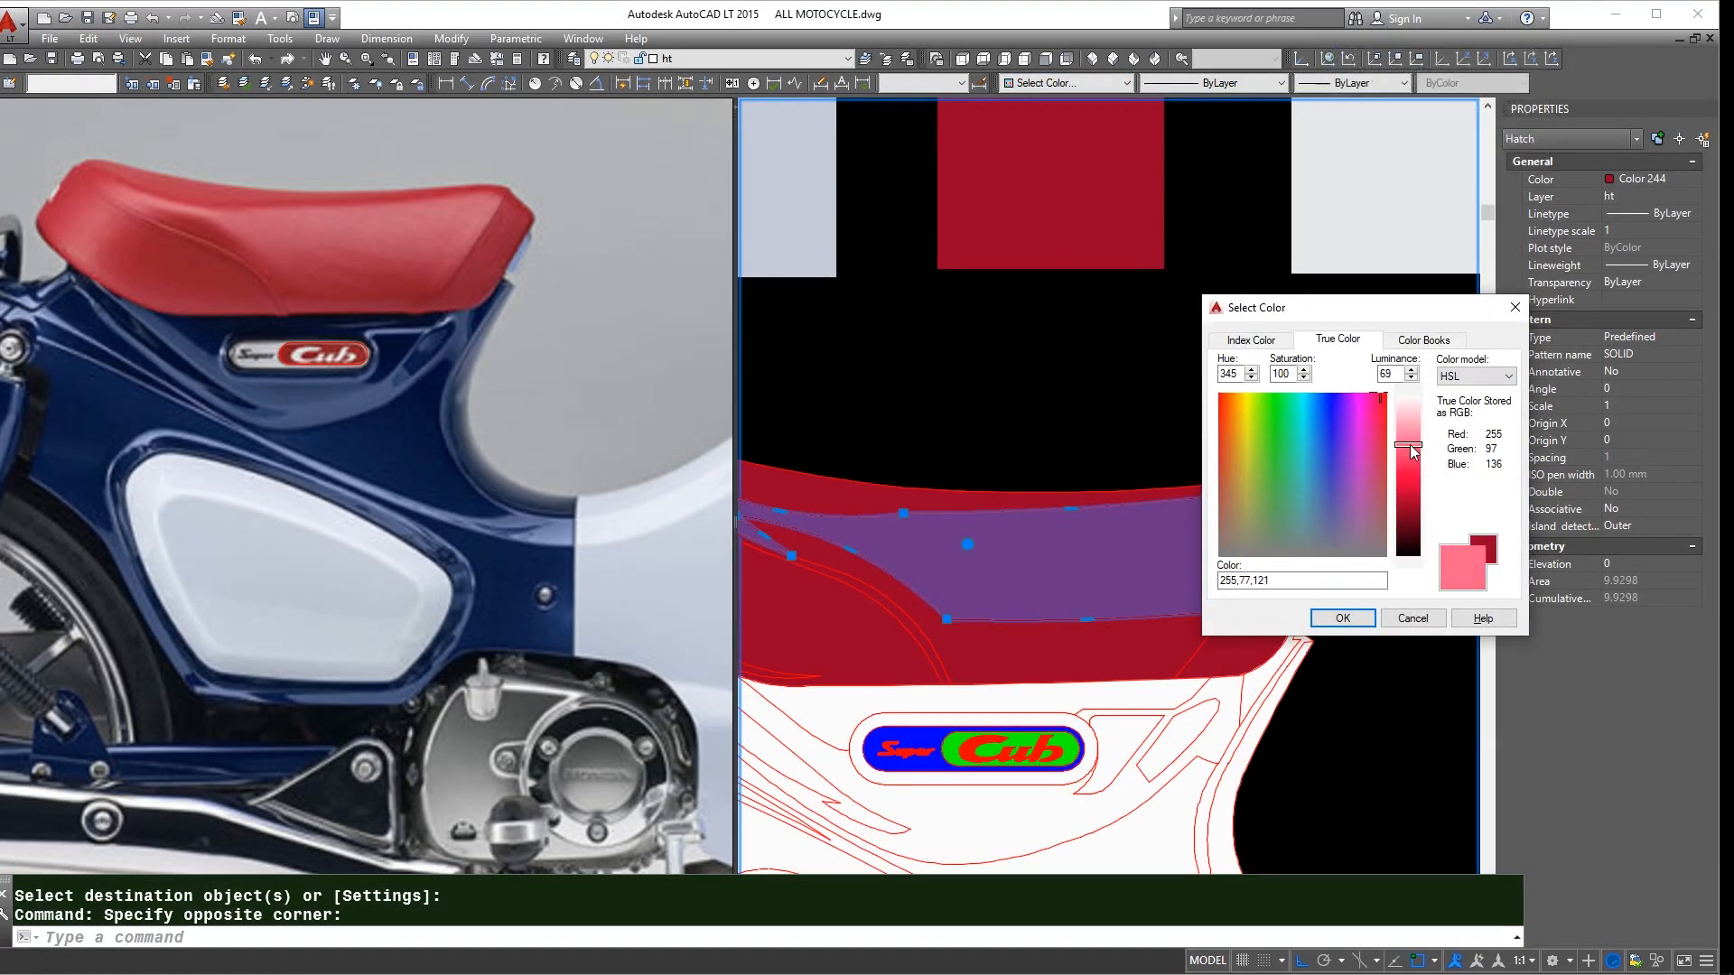
{"action": "left_click", "coordinate": [1342, 618]}
{"action": "key", "text": "Escape"}
{"action": "key", "text": "Escape"}
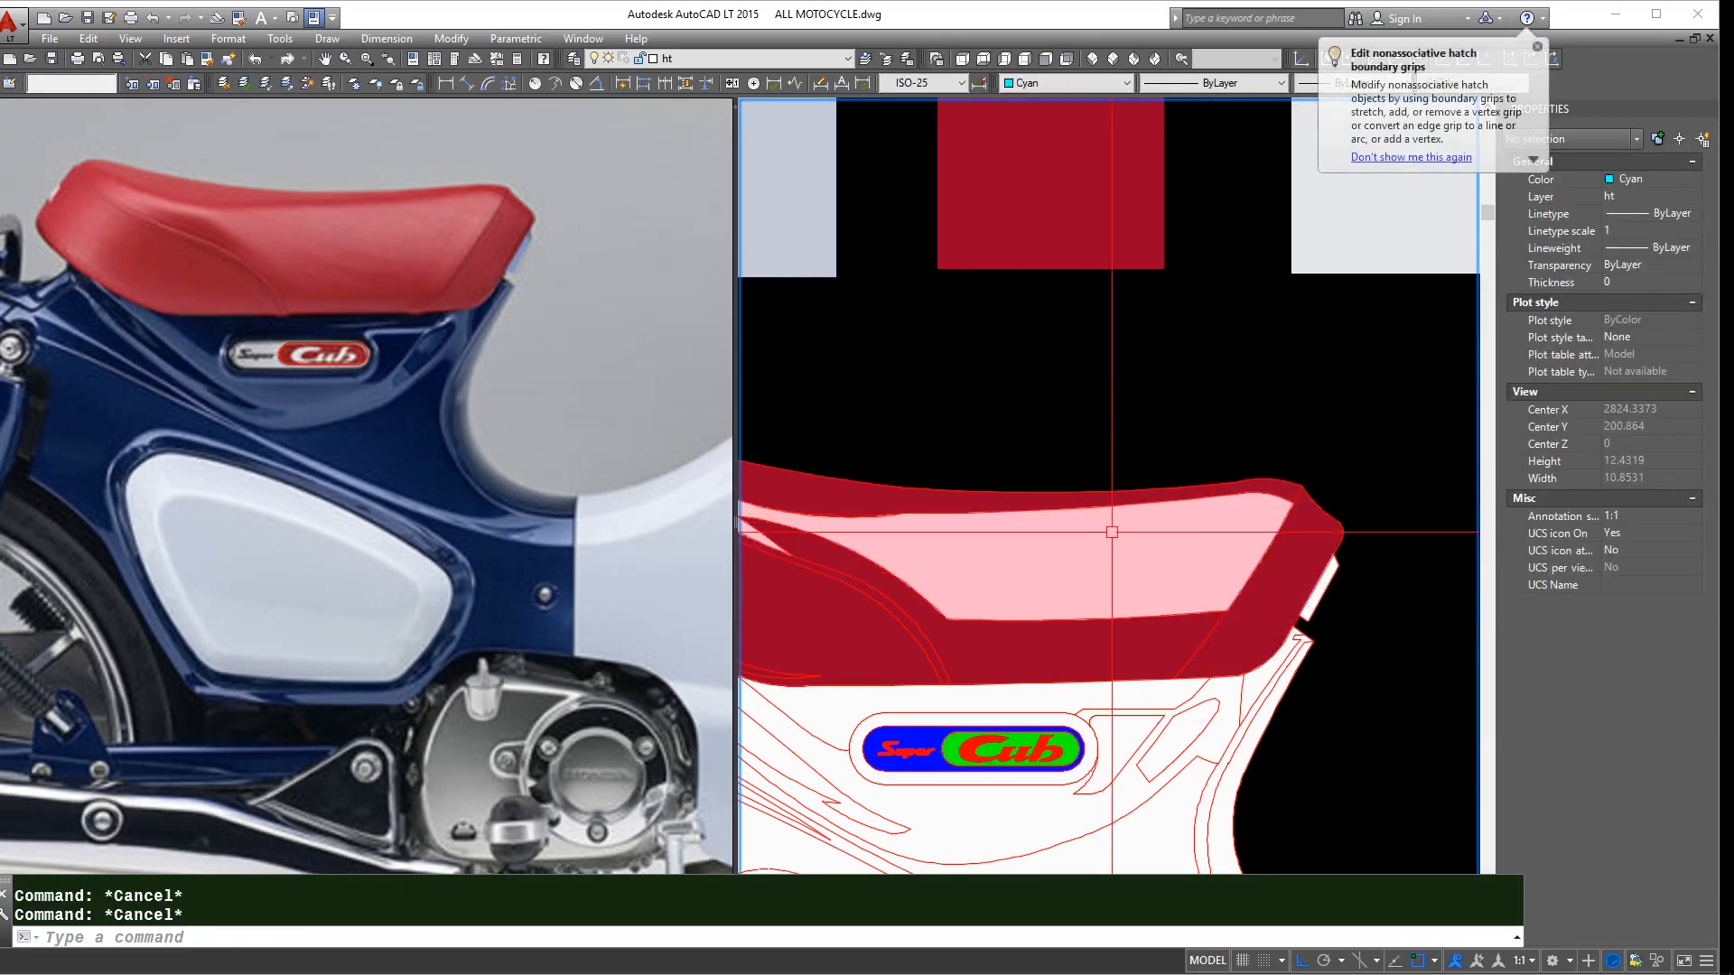
- Match the light pink highlight's properties onto the hatch at the rear of the seat
{"action": "middle_click_drag", "start_coordinate": [894, 576], "coordinate": [1102, 576]}
{"action": "type", "text": "ma"}
{"action": "key", "text": "space"}
{"action": "left_click", "coordinate": [1118, 560]}
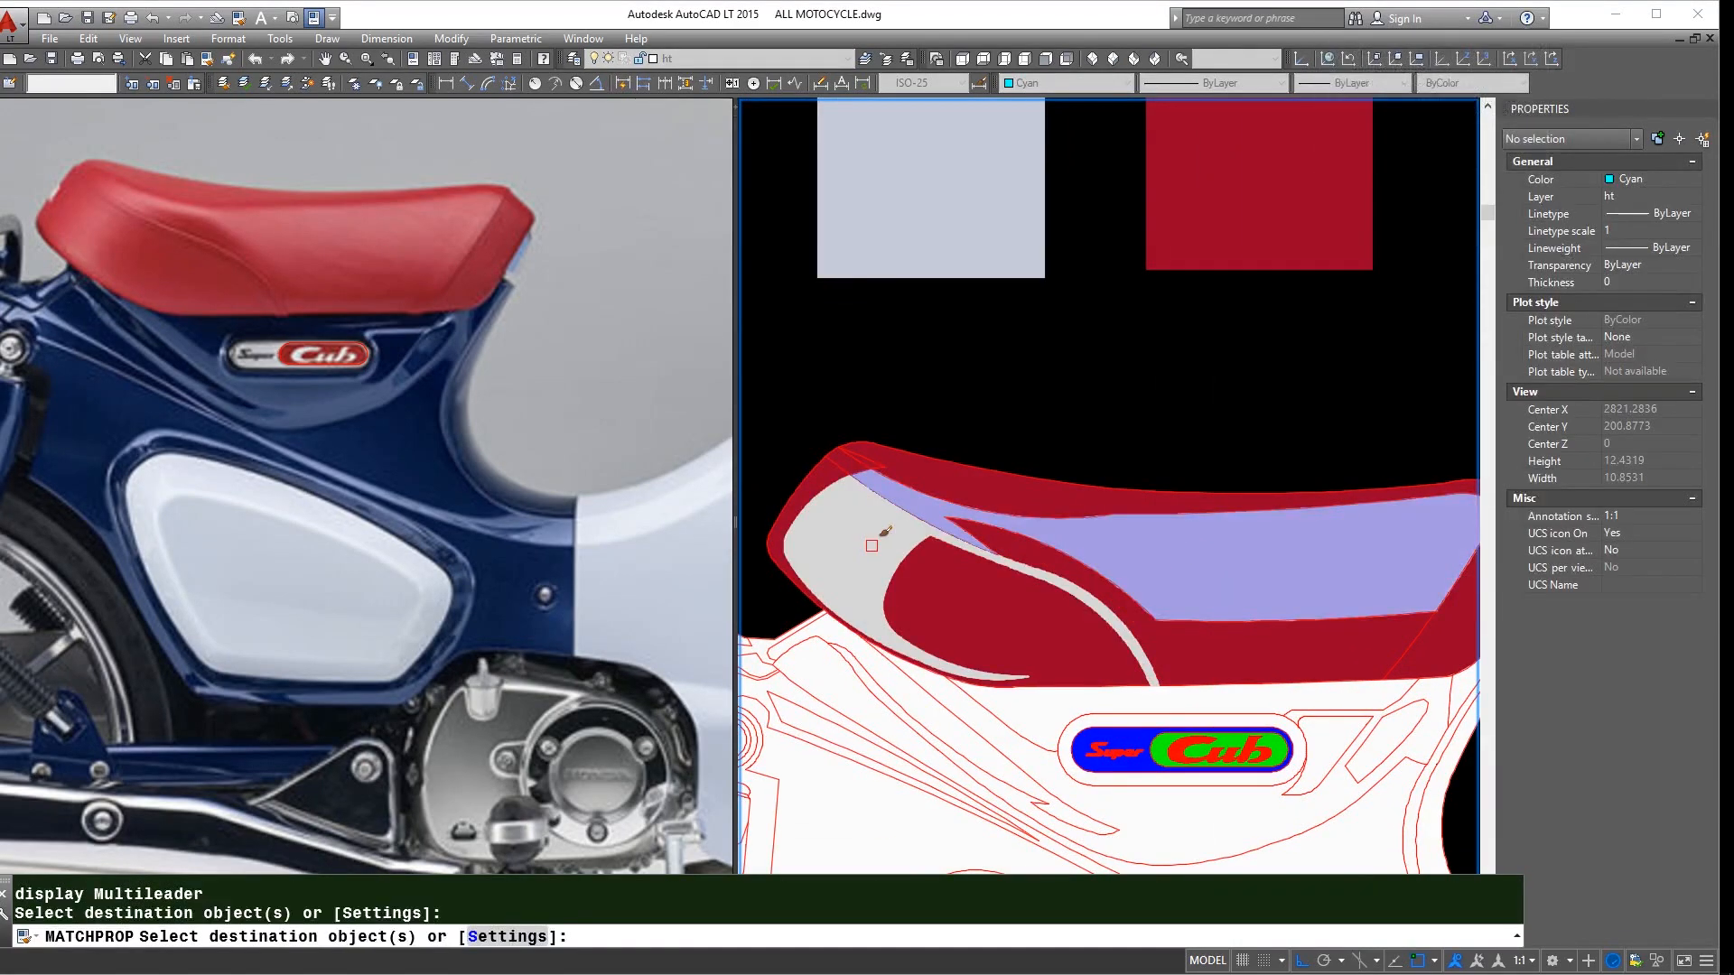
{"action": "left_click", "coordinate": [875, 538]}
{"action": "key", "text": "space"}
- Recolour the hatch at the rear of the seat with true colour 255,61,106
{"action": "left_click", "coordinate": [873, 536]}
{"action": "left_click", "coordinate": [1052, 83]}
{"action": "left_click", "coordinate": [1045, 232]}
{"action": "left_click", "coordinate": [1343, 617]}
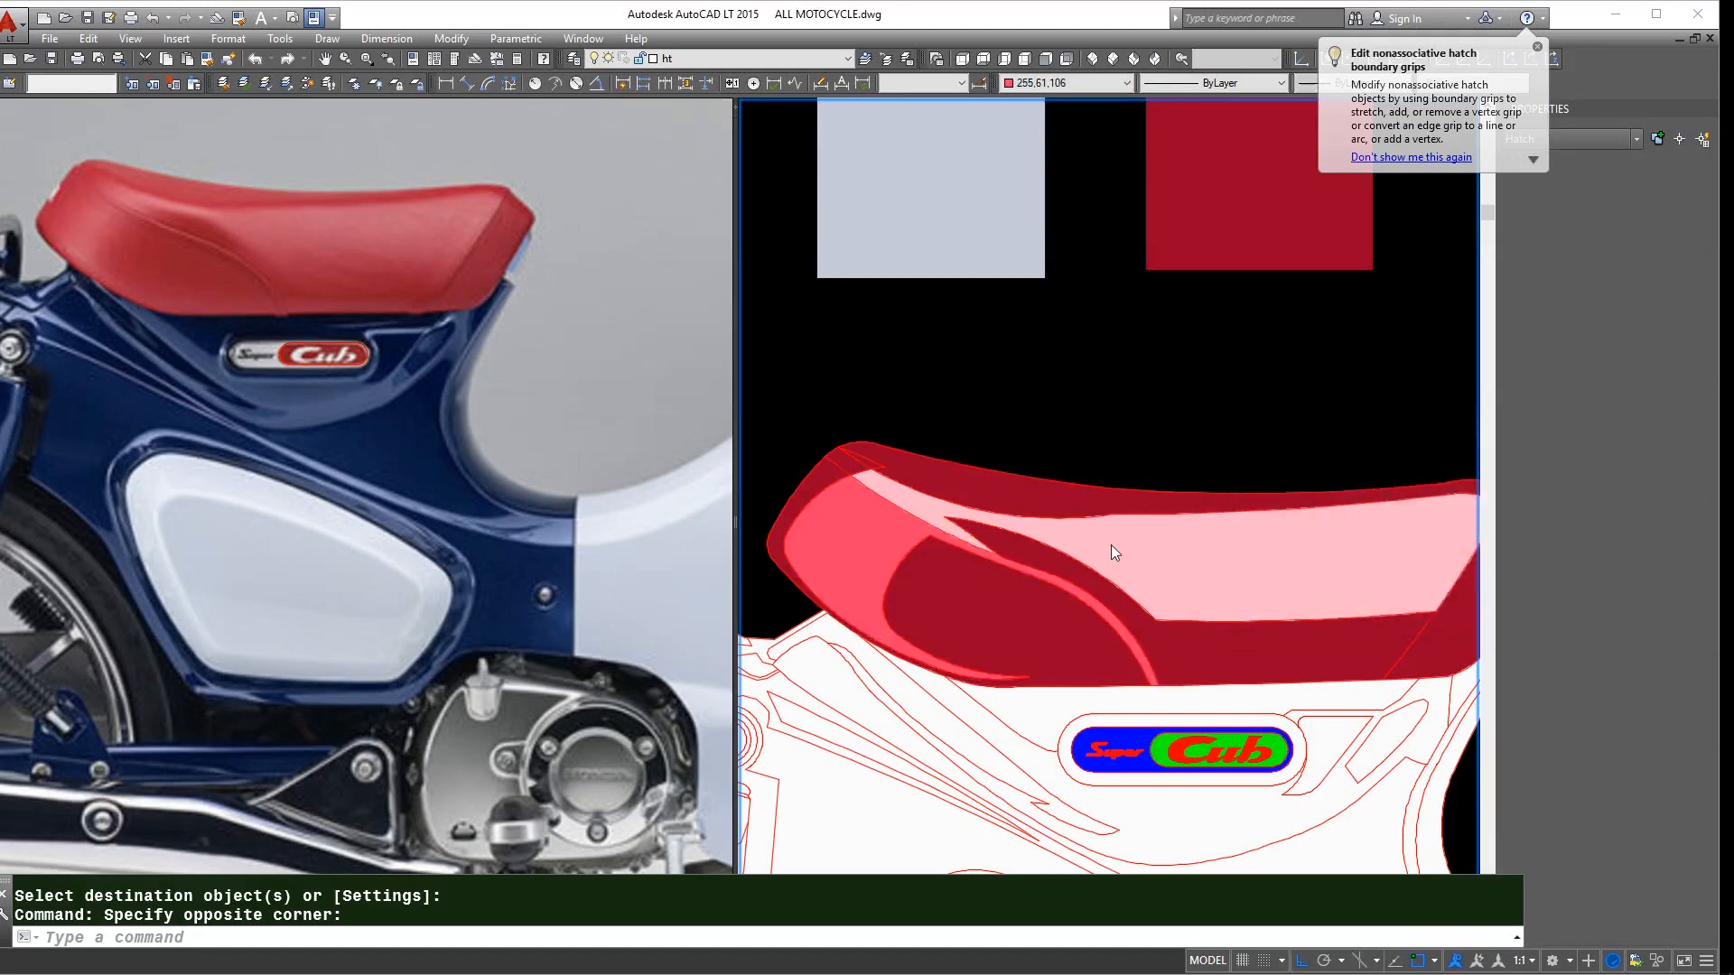
{"action": "key", "text": "Escape"}
{"action": "key", "text": "Escape"}
{"action": "scroll", "coordinate": [962, 585], "scroll_direction": "down", "scroll_amount": 2}
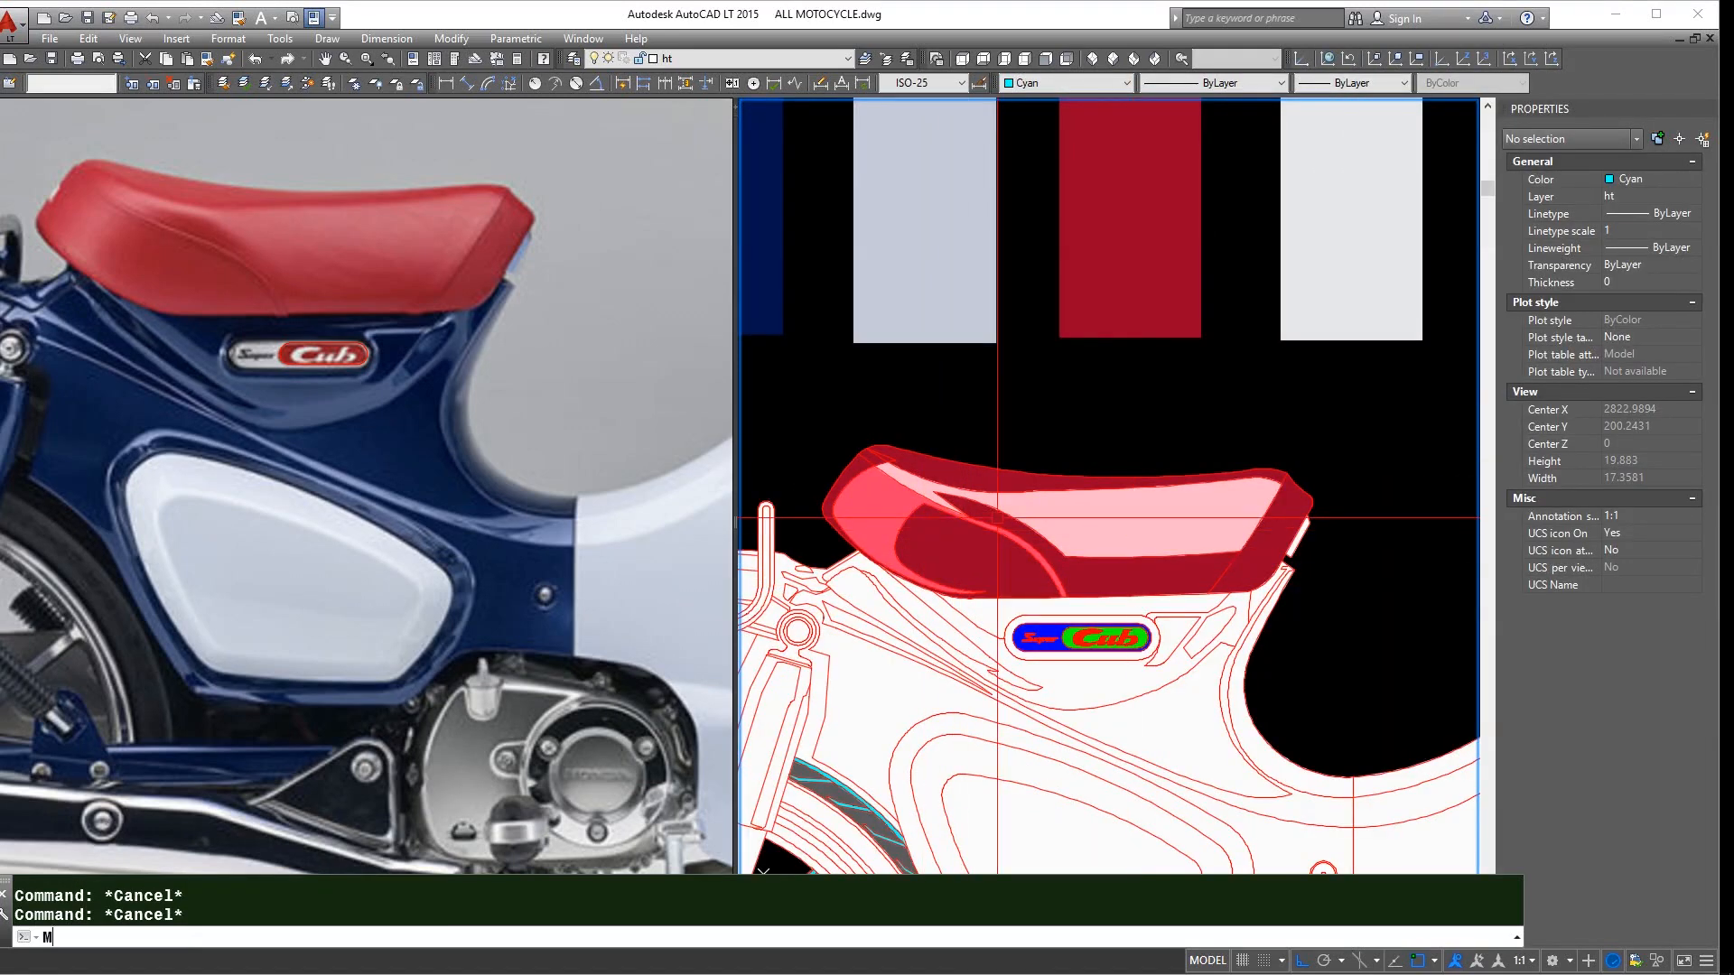
- Match the rear seat hatch's properties onto the long upper seat highlight and recolour that highlight with true colour 222,124,137
{"action": "type", "text": "a"}
{"action": "left_click", "coordinate": [998, 519]}
{"action": "left_click", "coordinate": [1073, 519]}
{"action": "key", "text": "space"}
{"action": "left_click", "coordinate": [1072, 516]}
{"action": "left_click", "coordinate": [1052, 83]}
{"action": "left_click", "coordinate": [1045, 232]}
{"action": "left_click", "coordinate": [1408, 439]}
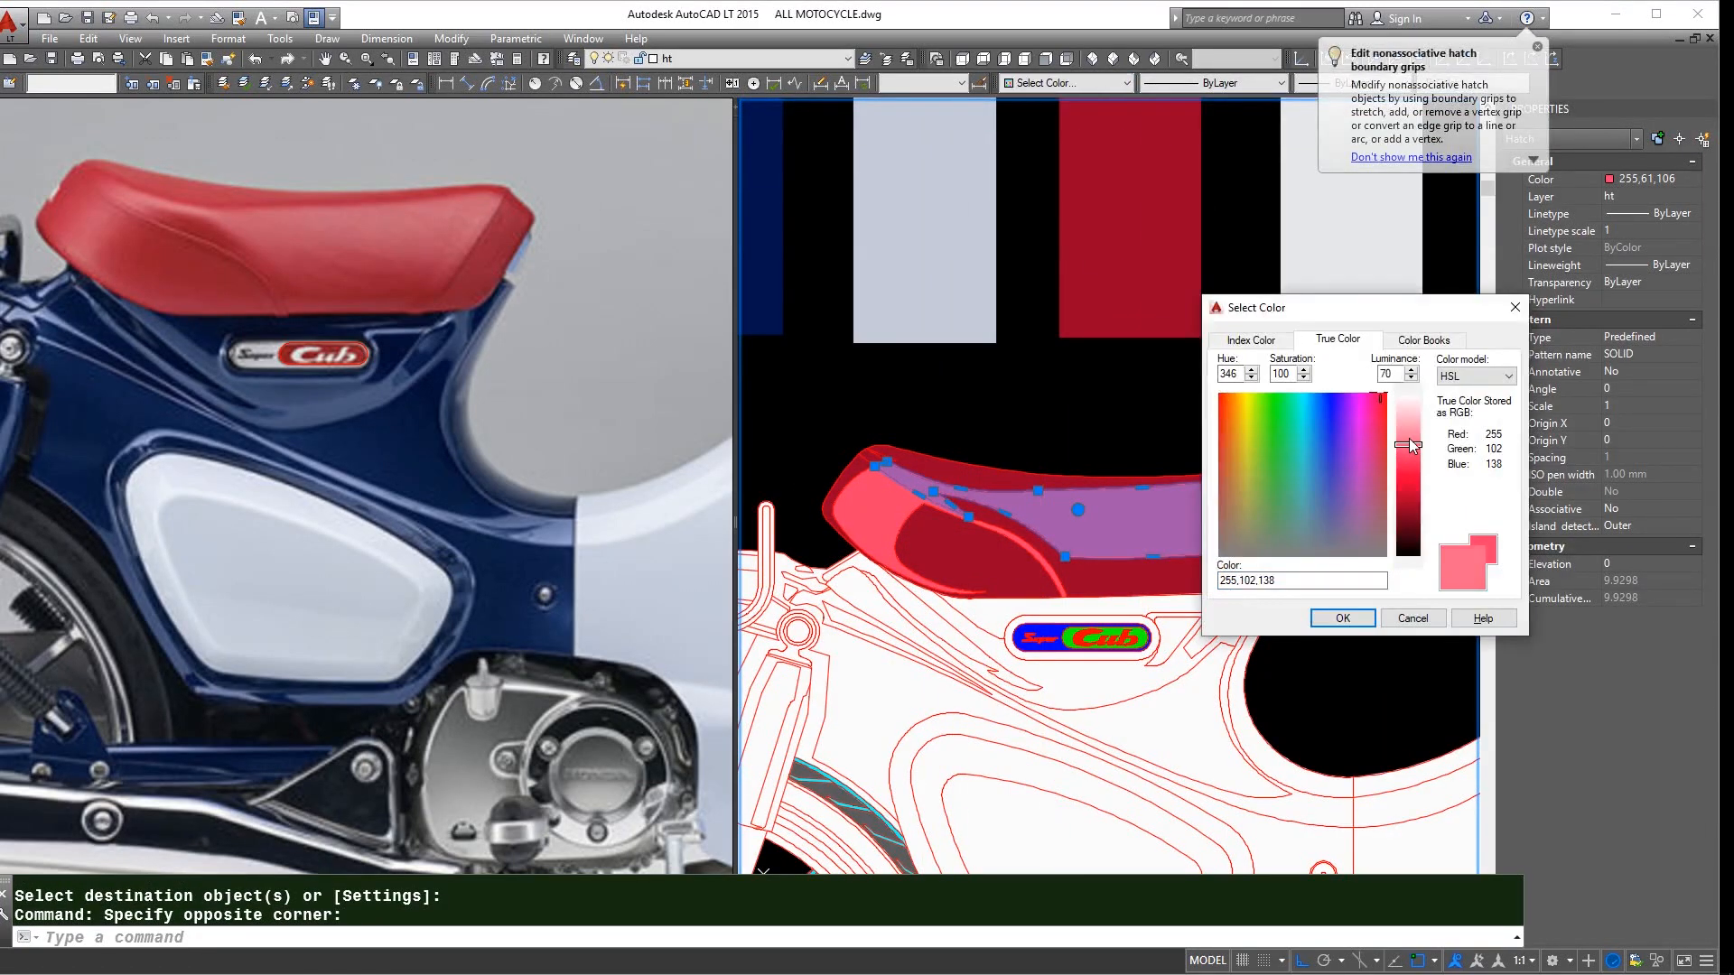
{"action": "left_click_drag", "start_coordinate": [1384, 453], "coordinate": [1380, 456]}
{"action": "left_click", "coordinate": [1343, 617]}
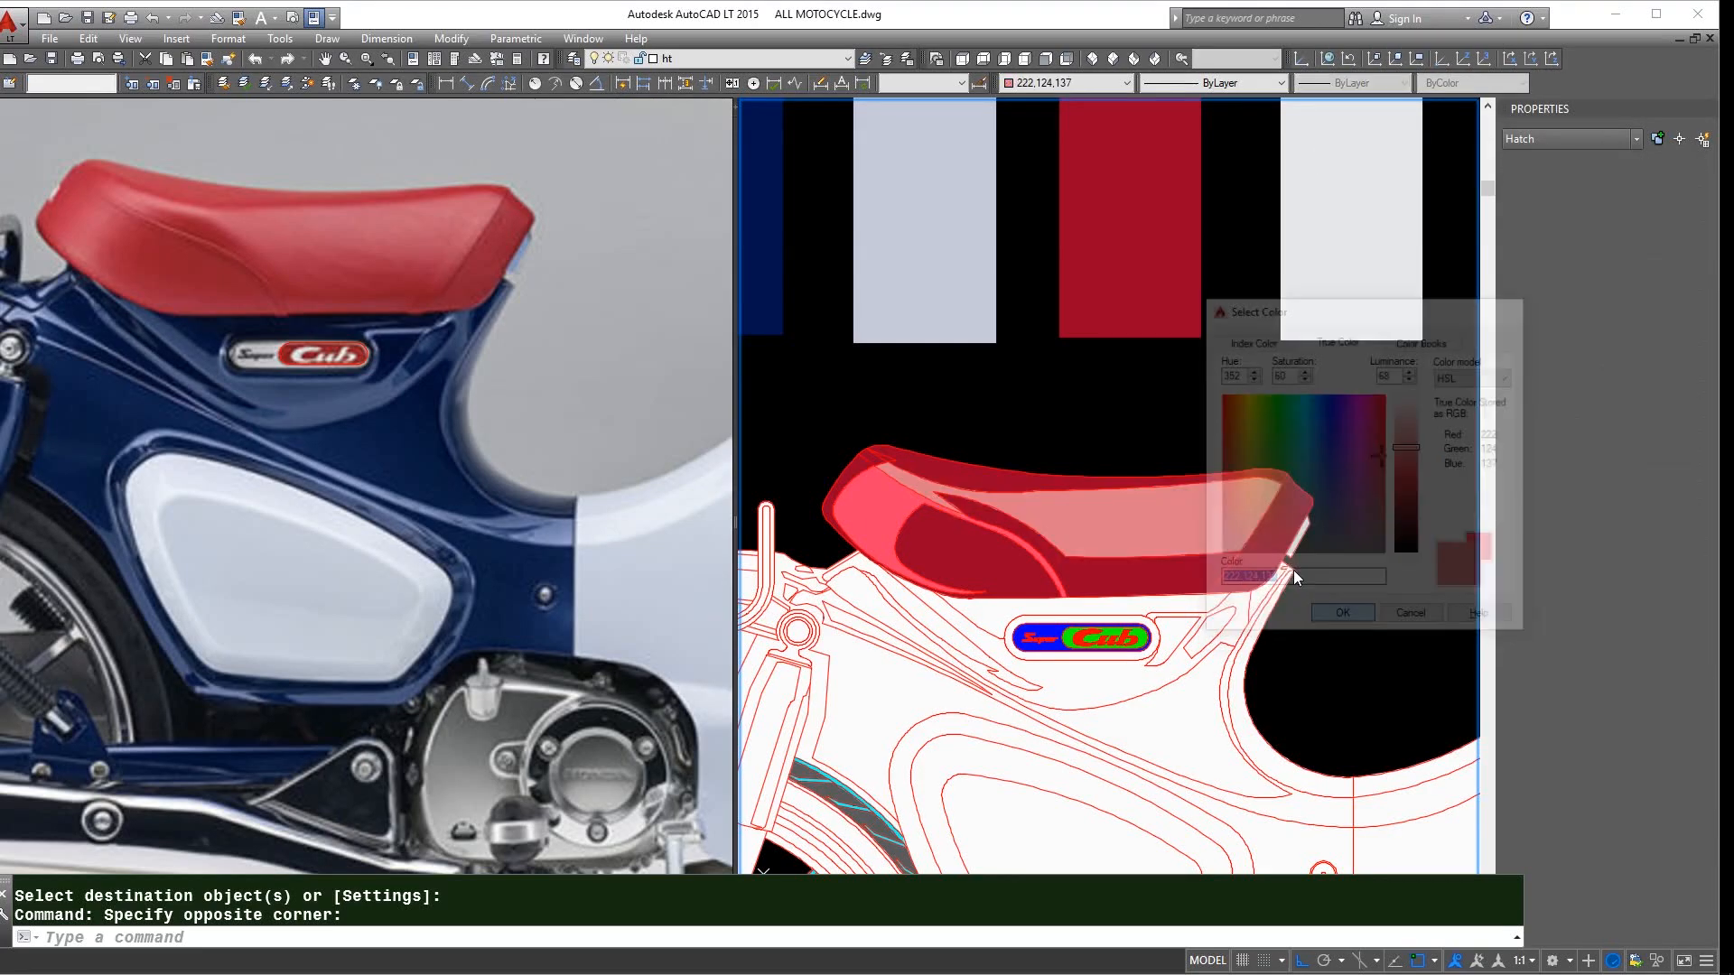
{"action": "key", "text": "Escape"}
{"action": "key", "text": "Escape"}
{"action": "scroll", "coordinate": [1117, 542], "scroll_direction": "down", "scroll_amount": 4}
{"action": "scroll", "coordinate": [1059, 534], "scroll_direction": "up", "scroll_amount": 2}
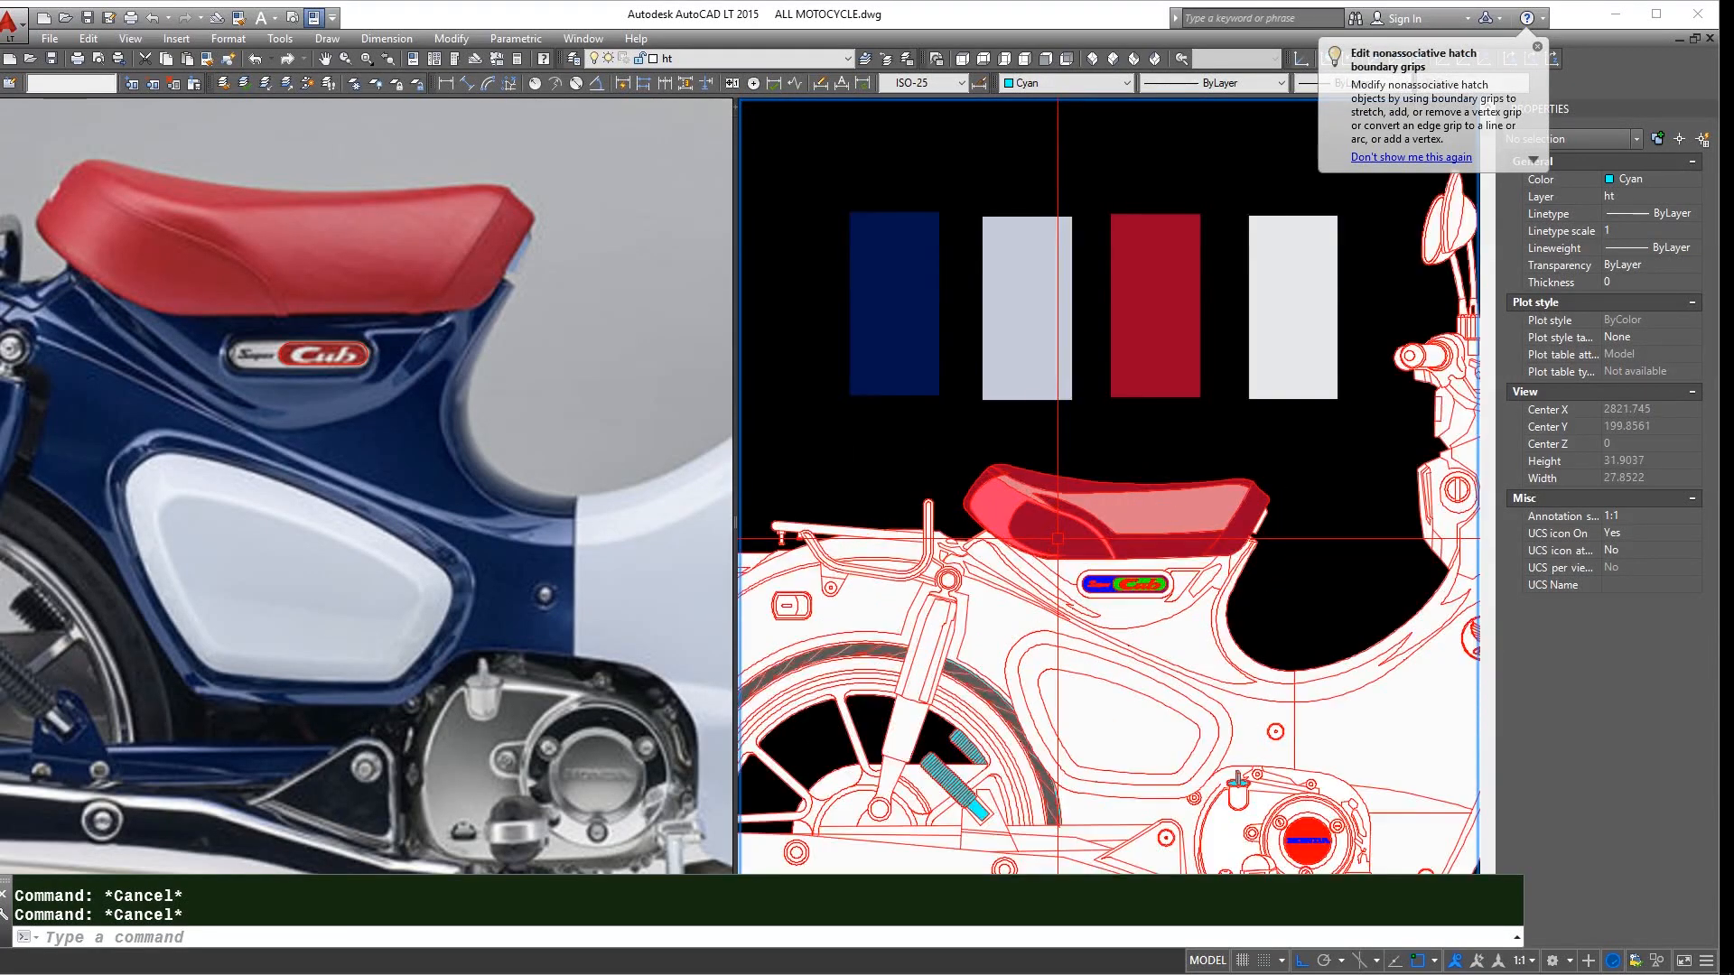
{"action": "type", "text": "m"}
{"action": "left_click", "coordinate": [1057, 536]}
{"action": "key", "text": "space"}
{"action": "key", "text": "Escape"}
{"action": "key", "text": "Escape"}
- Match the seat's dark red onto the rear seat hatch and recolour that hatch with true colour 194,0,48
{"action": "type", "text": "ma"}
{"action": "left_click", "coordinate": [997, 506]}
{"action": "left_click", "coordinate": [1055, 531]}
{"action": "key", "text": "space"}
{"action": "left_click", "coordinate": [998, 508]}
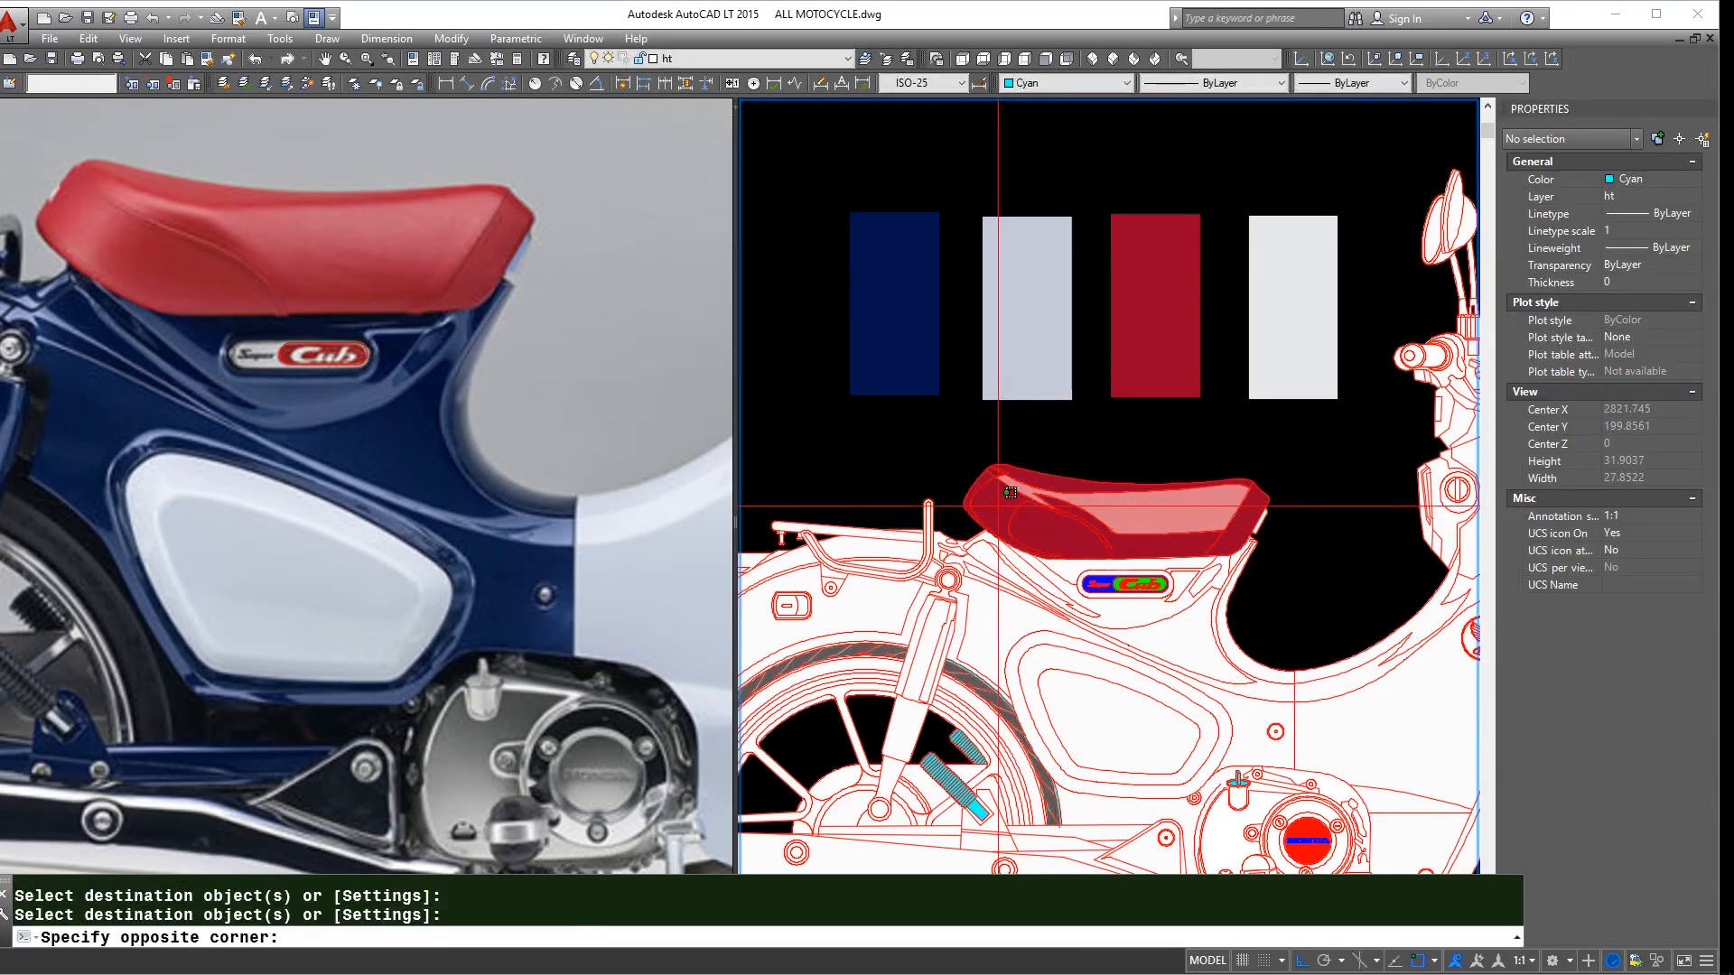
{"action": "left_click", "coordinate": [996, 511]}
{"action": "left_click", "coordinate": [1068, 83]}
{"action": "left_click", "coordinate": [1053, 233]}
{"action": "left_click", "coordinate": [1337, 339]}
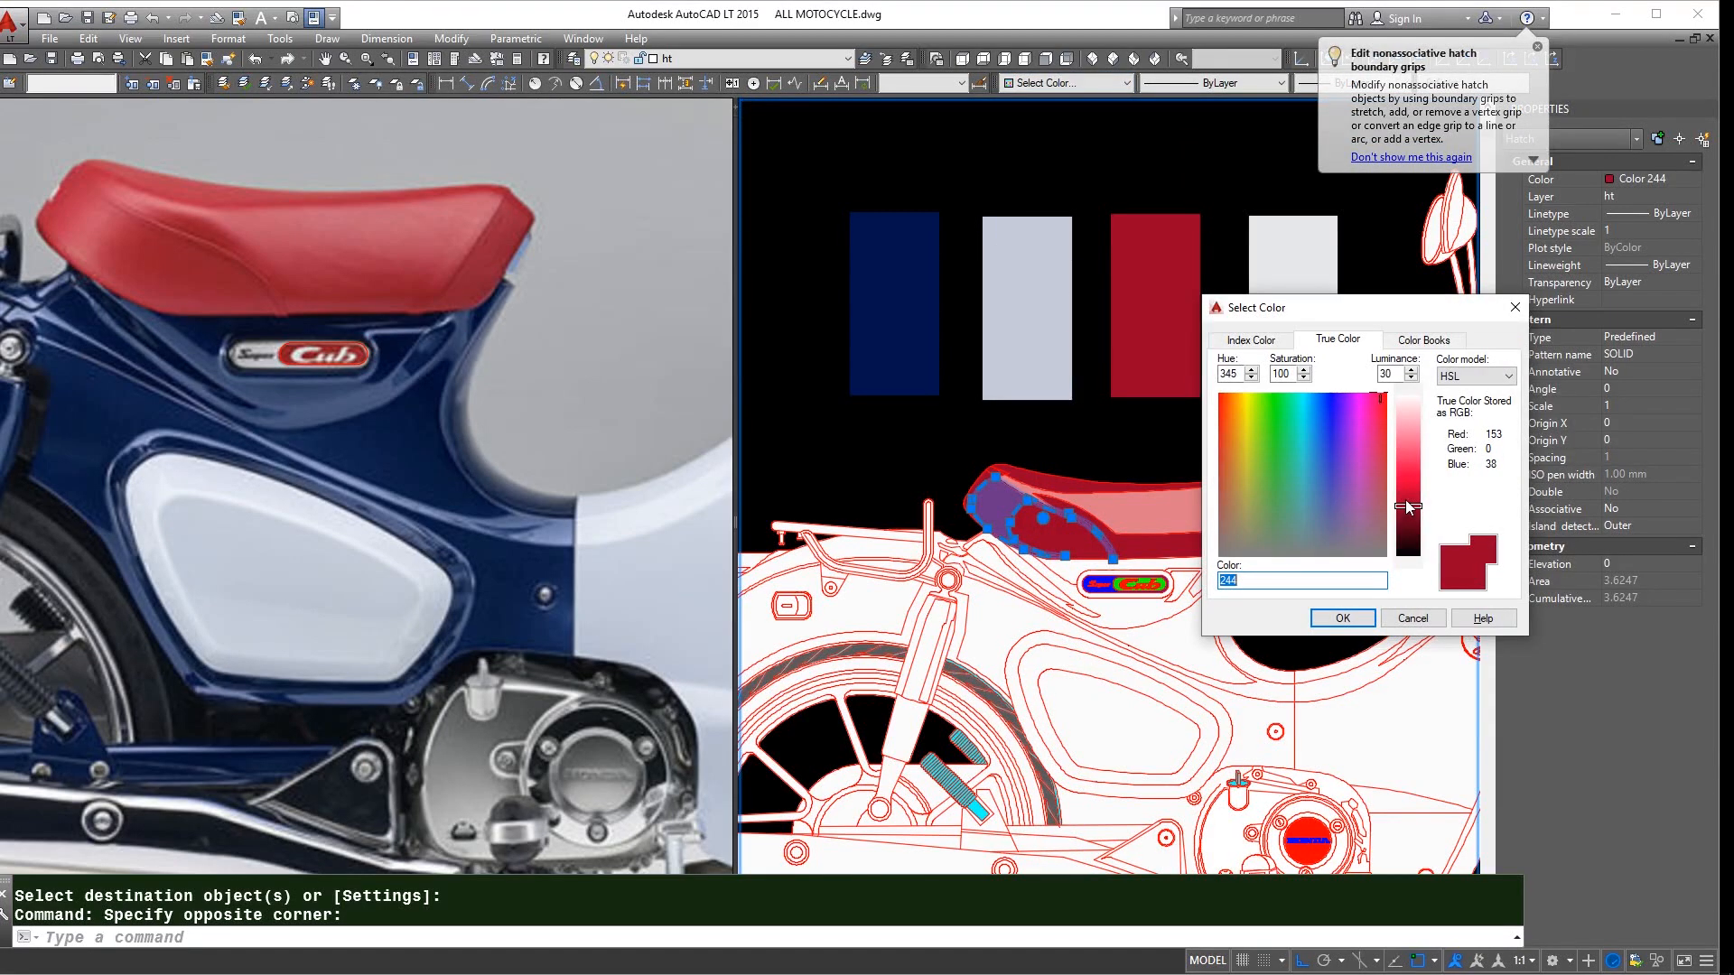
{"action": "left_click", "coordinate": [1343, 618]}
{"action": "key", "text": "Escape"}
{"action": "key", "text": "Escape"}
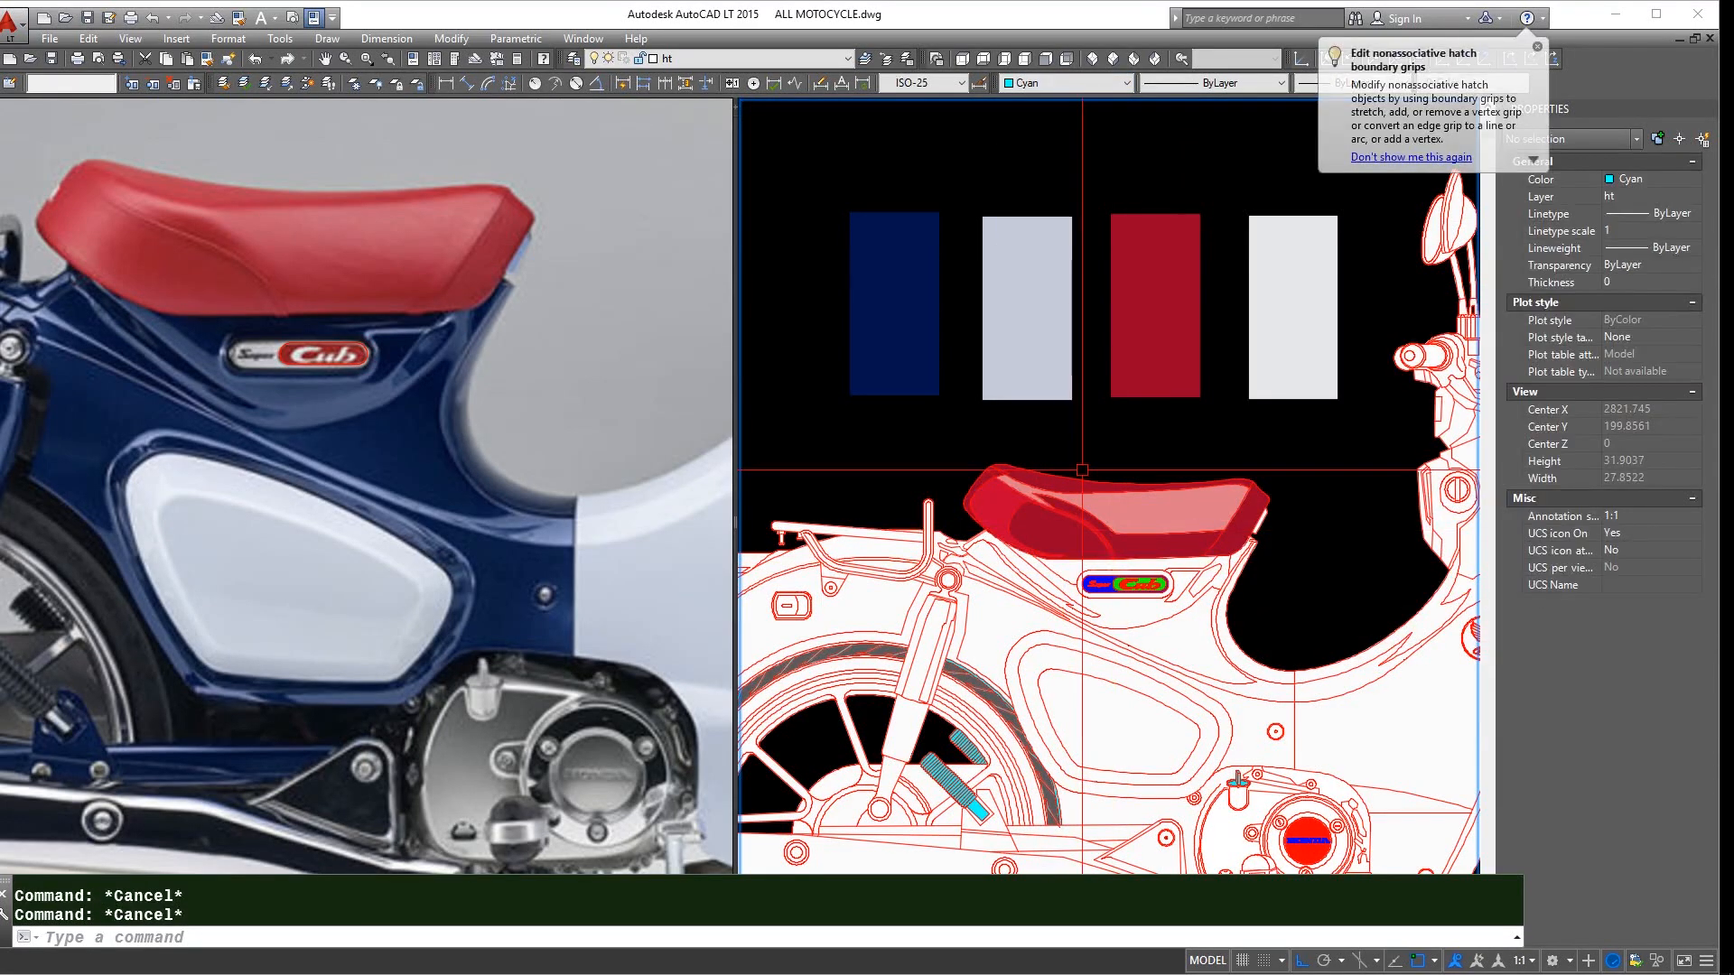
- Recolour the highlight hatch around the rear shock absorber's upper mount with a lighter, greyish blue true colour
{"action": "left_click", "coordinate": [902, 335]}
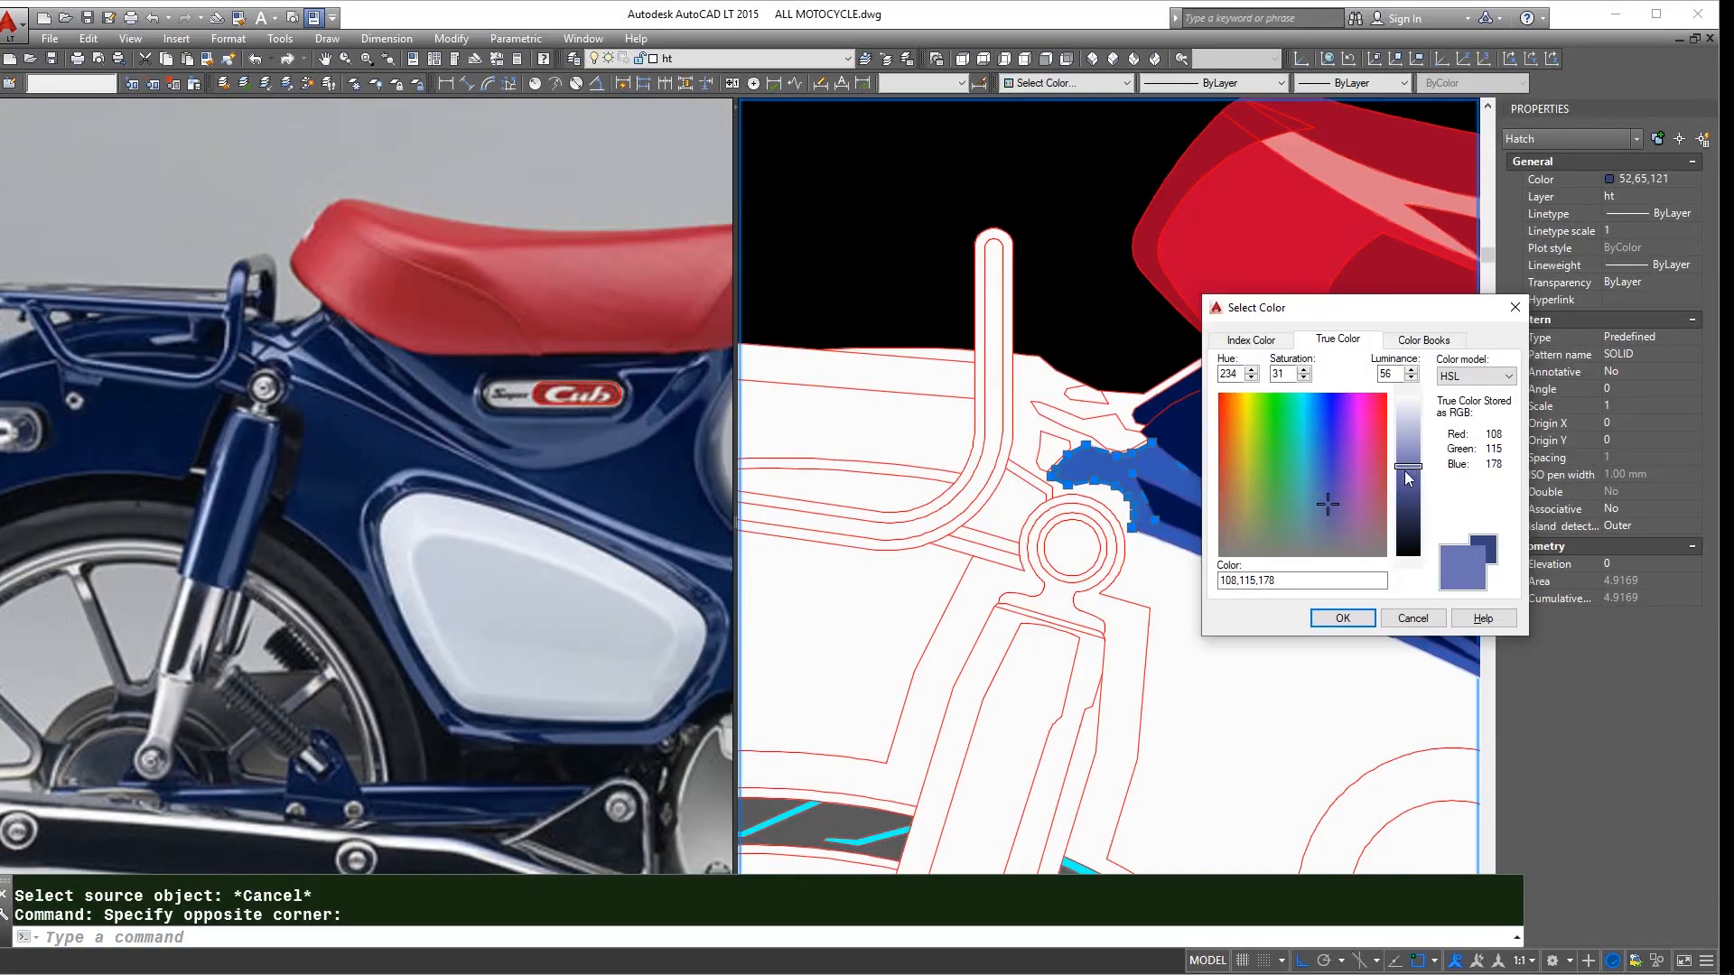
{"action": "left_click", "coordinate": [1335, 615]}
{"action": "key", "text": "Escape"}
{"action": "key", "text": "Escape"}
- Match the lighter blue highlight's properties onto the small highlight hatches just above the shock absorber mount
{"action": "left_click", "coordinate": [1146, 469]}
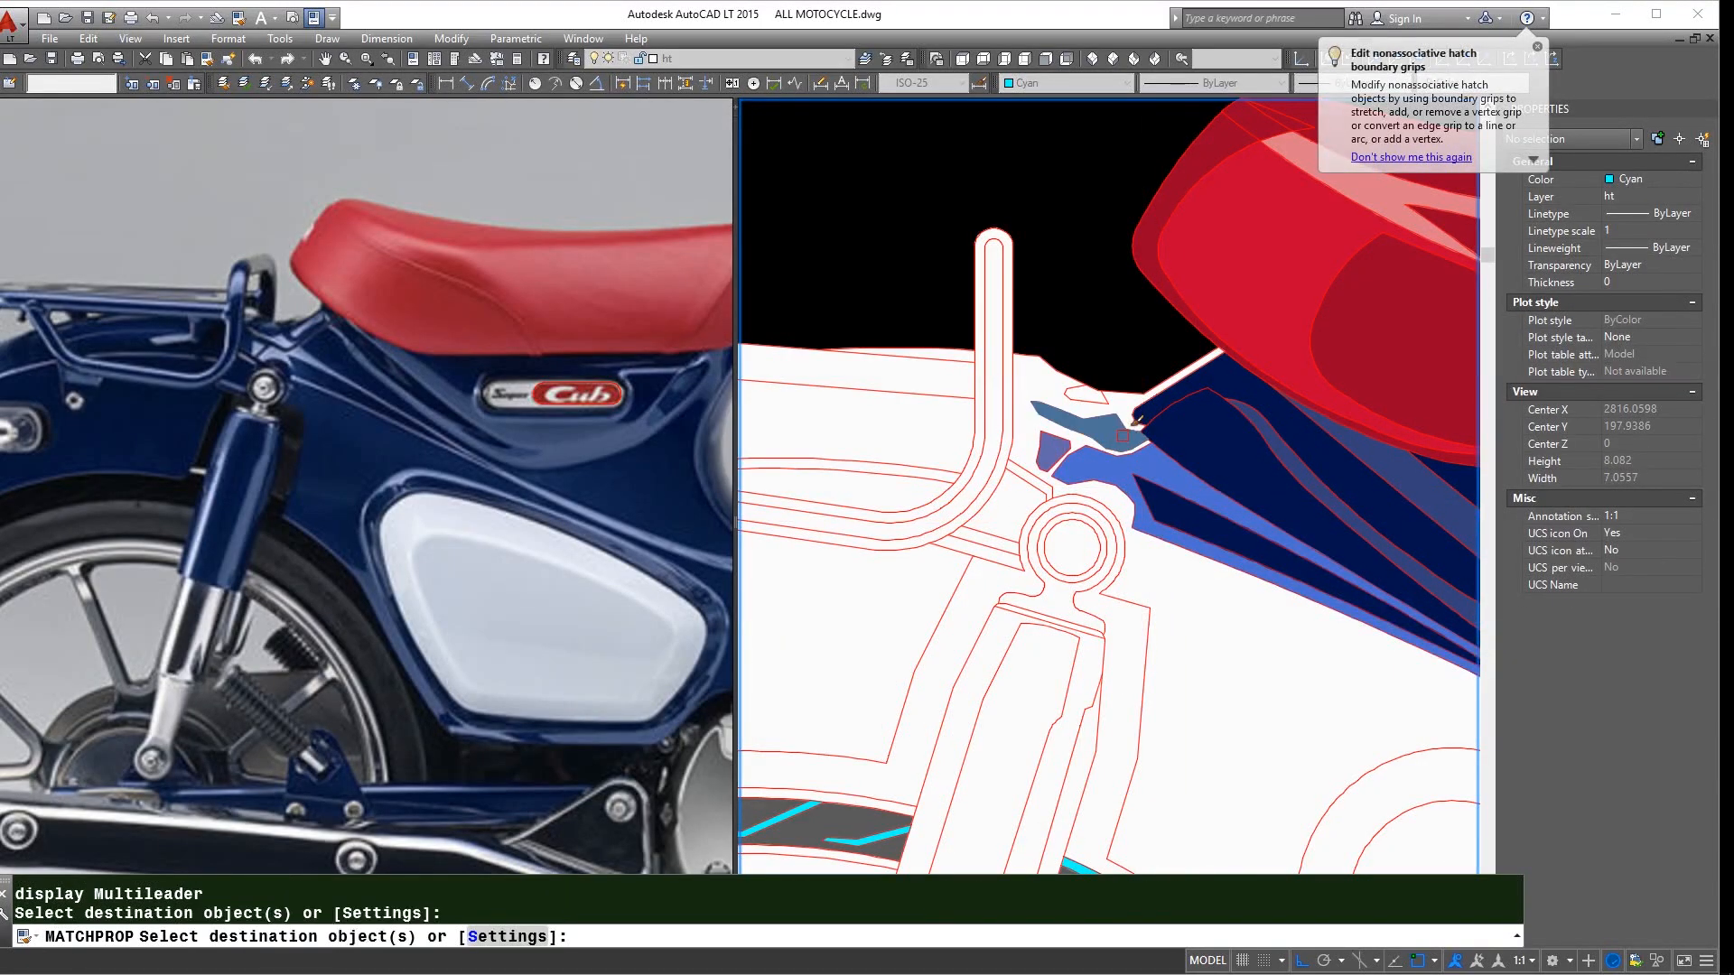
{"action": "left_click", "coordinate": [1107, 428]}
{"action": "scroll", "coordinate": [1106, 408], "scroll_direction": "up", "scroll_amount": 3}
{"action": "left_click", "coordinate": [1070, 388]}
{"action": "key", "text": "space"}
- Match the navy hatch beneath the seat onto the main body panel surrounding the highlights
{"action": "key", "text": "space"}
{"action": "scroll", "coordinate": [1139, 440], "scroll_direction": "down", "scroll_amount": 3}
{"action": "left_click", "coordinate": [1210, 443]}
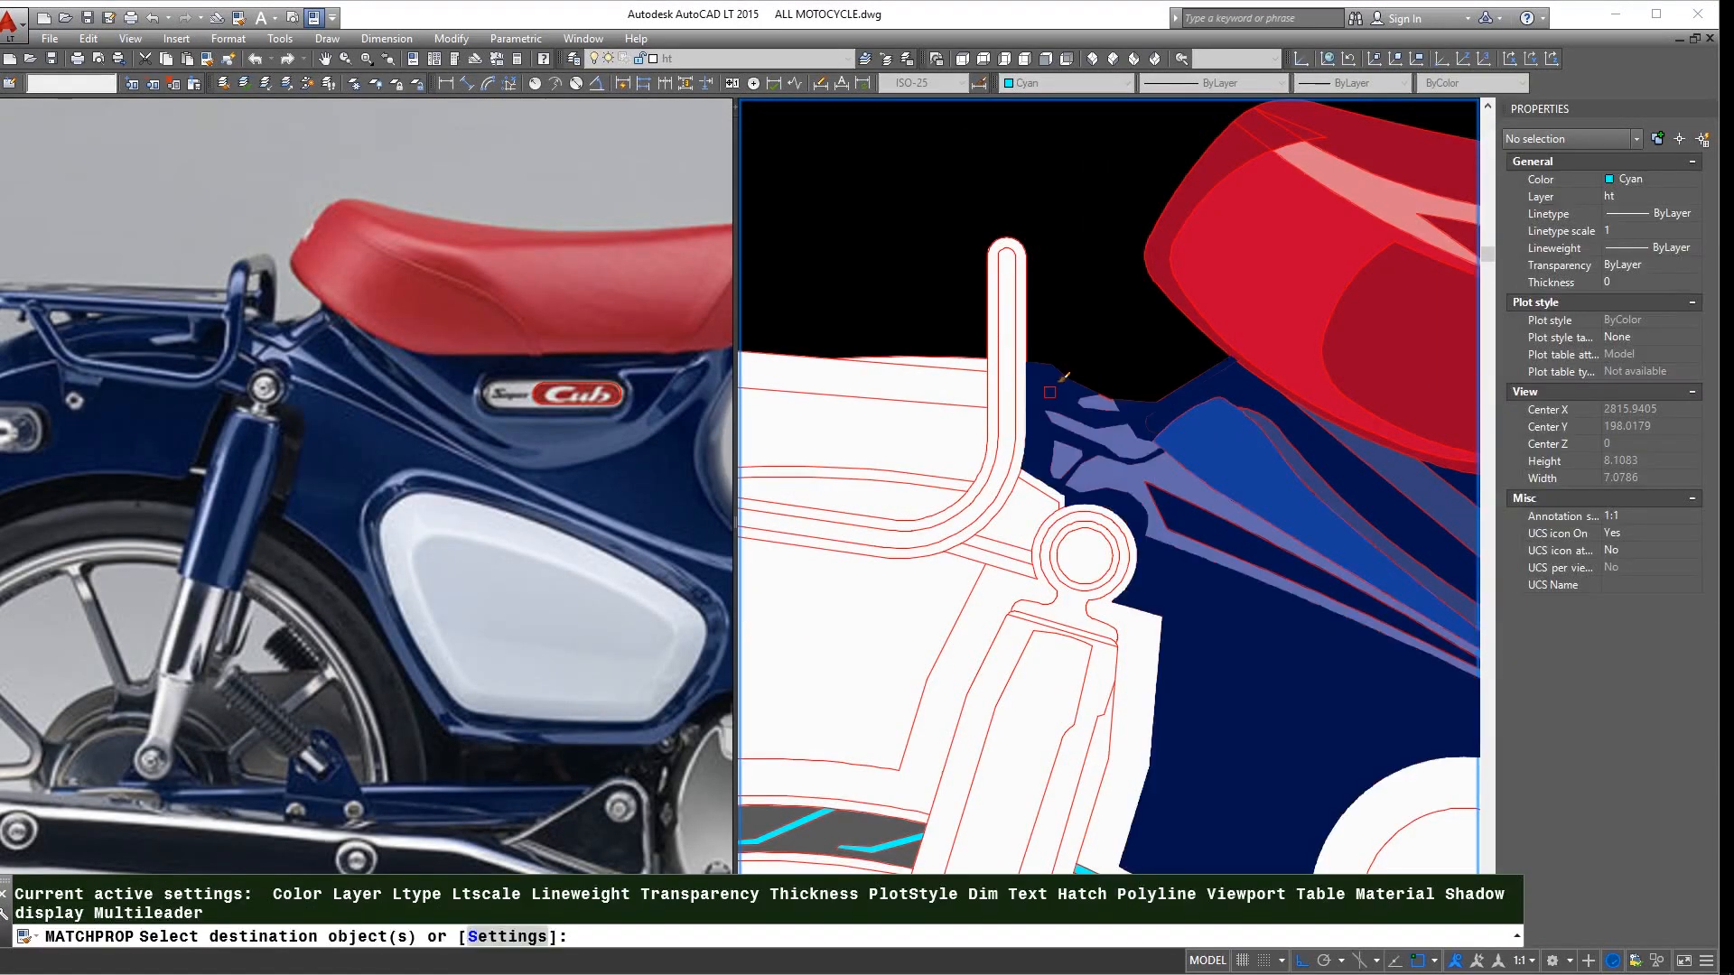
{"action": "left_click", "coordinate": [1104, 426]}
{"action": "key", "text": "space"}
- Match the navy body panel's properties onto the central band of the rear shock absorber
{"action": "scroll", "coordinate": [1129, 443], "scroll_direction": "down", "scroll_amount": 4}
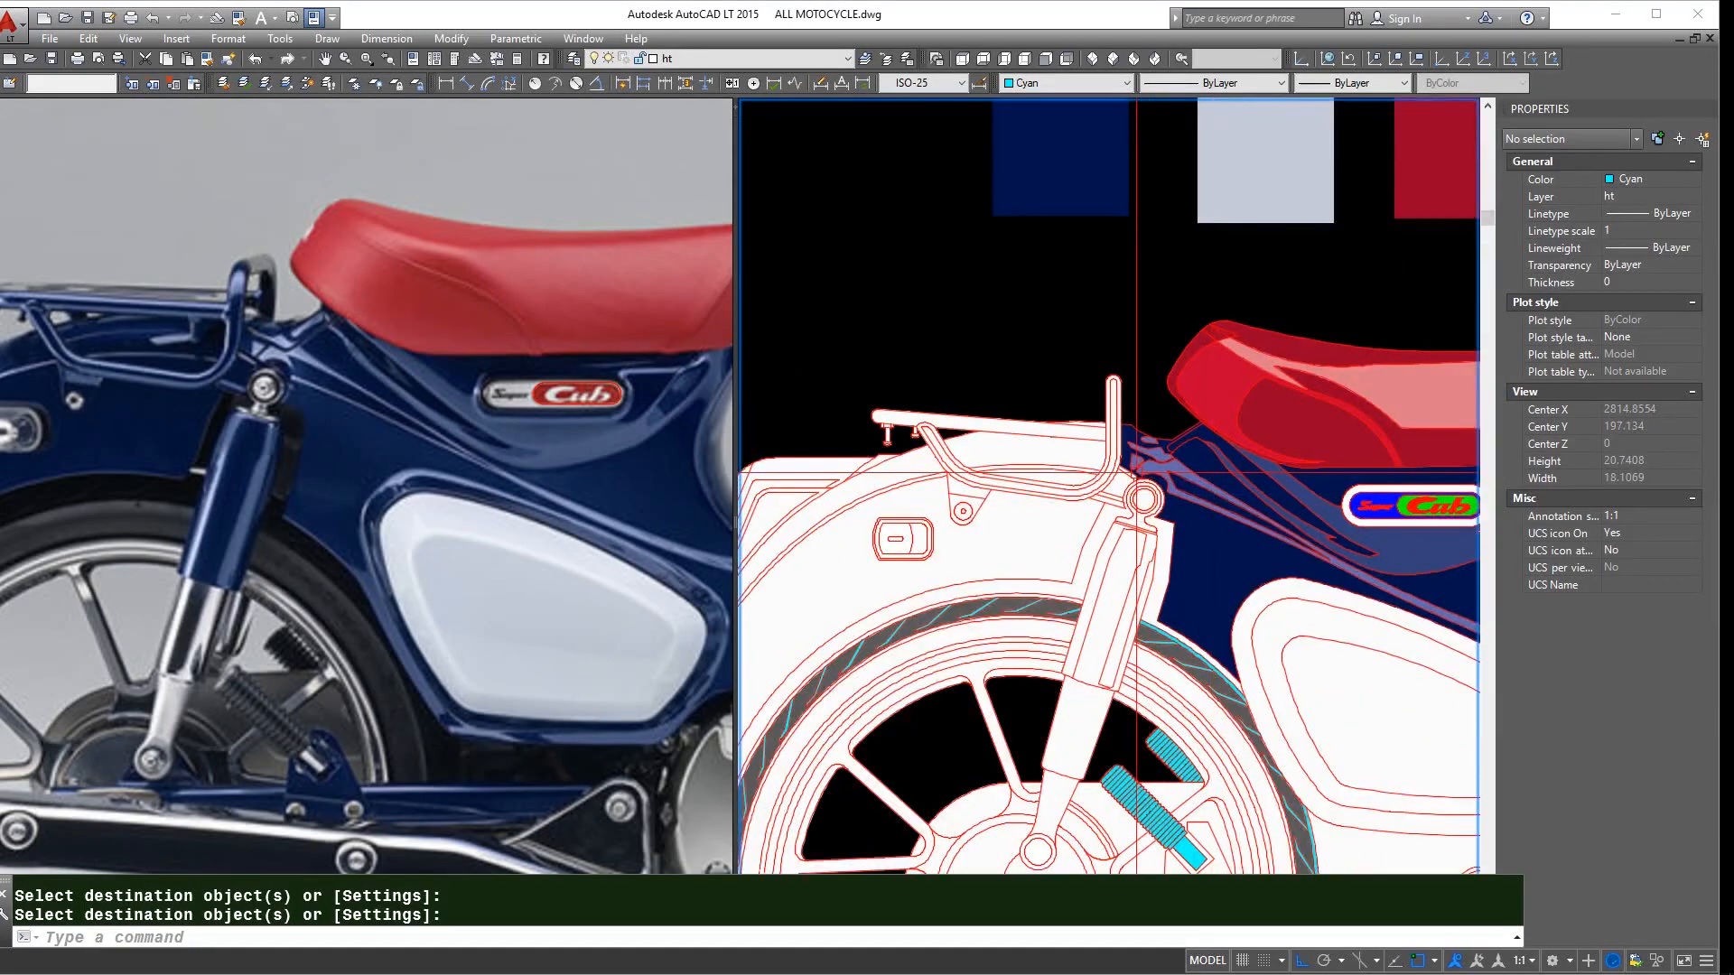
{"action": "scroll", "coordinate": [465, 337], "scroll_direction": "up", "scroll_amount": 2}
{"action": "type", "text": "MA"}
{"action": "key", "text": "space"}
{"action": "left_click", "coordinate": [1219, 554]}
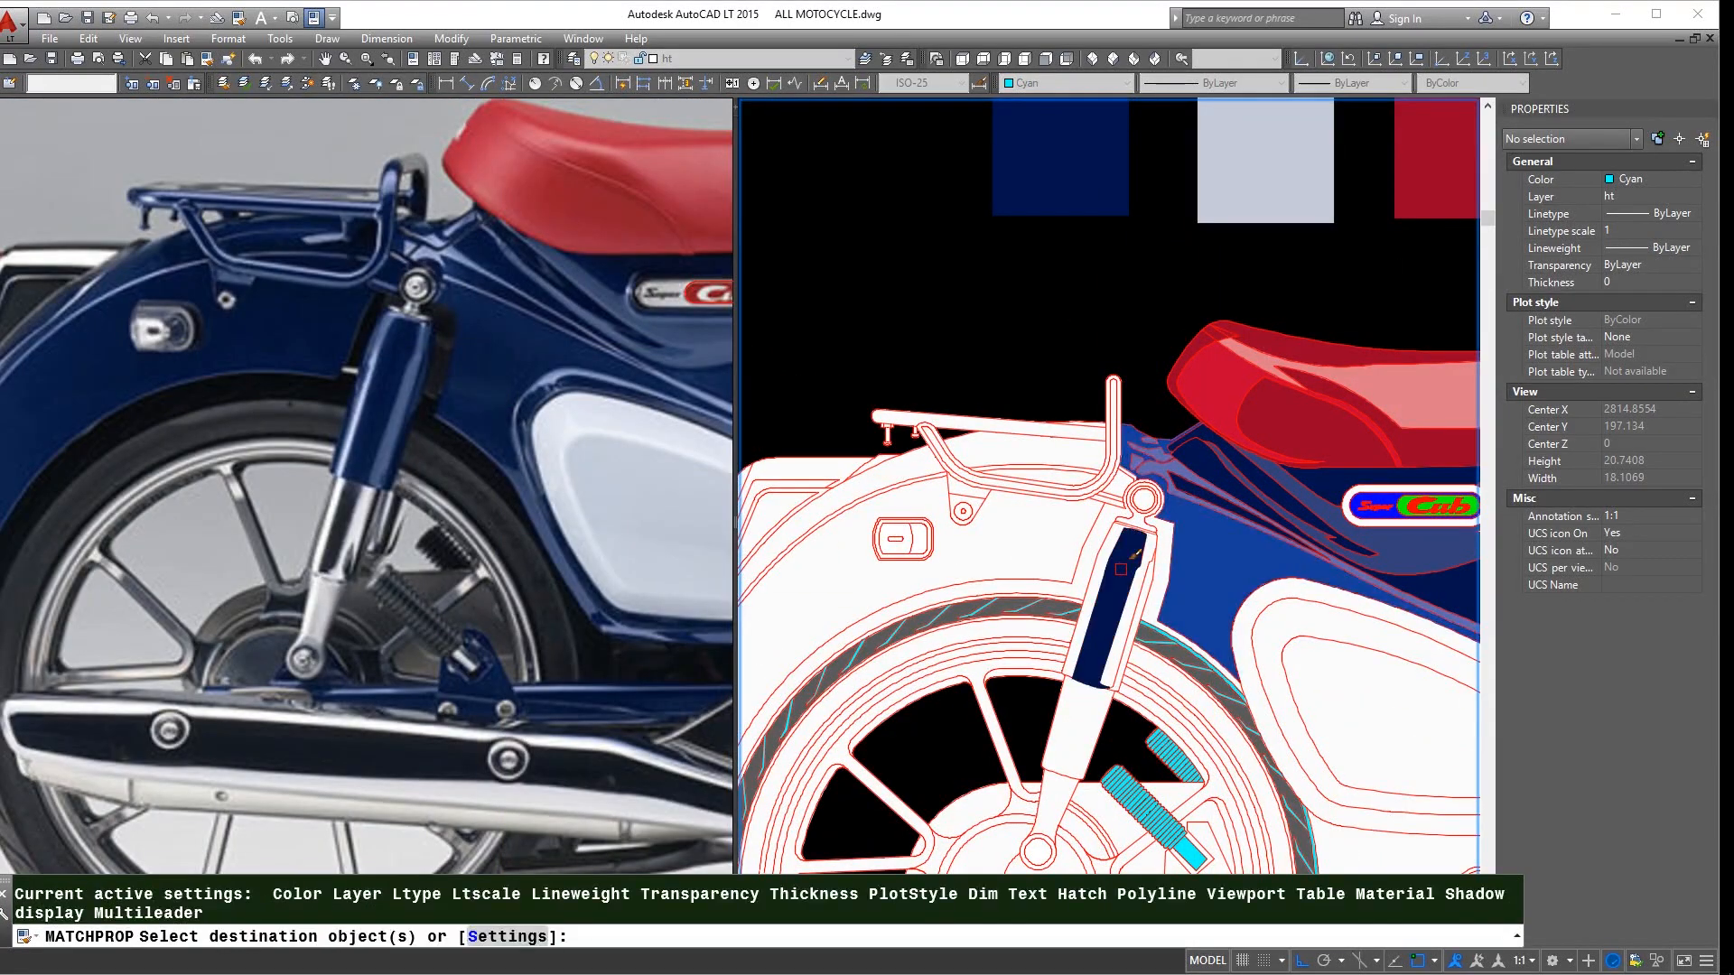
{"action": "left_click", "coordinate": [1129, 587]}
{"action": "key", "text": "space"}
- Match the muted blue of the bodywork highlights onto the side bands of the rear shock absorber
{"action": "scroll", "coordinate": [1162, 474], "scroll_direction": "up", "scroll_amount": 3}
{"action": "left_click", "coordinate": [1090, 569]}
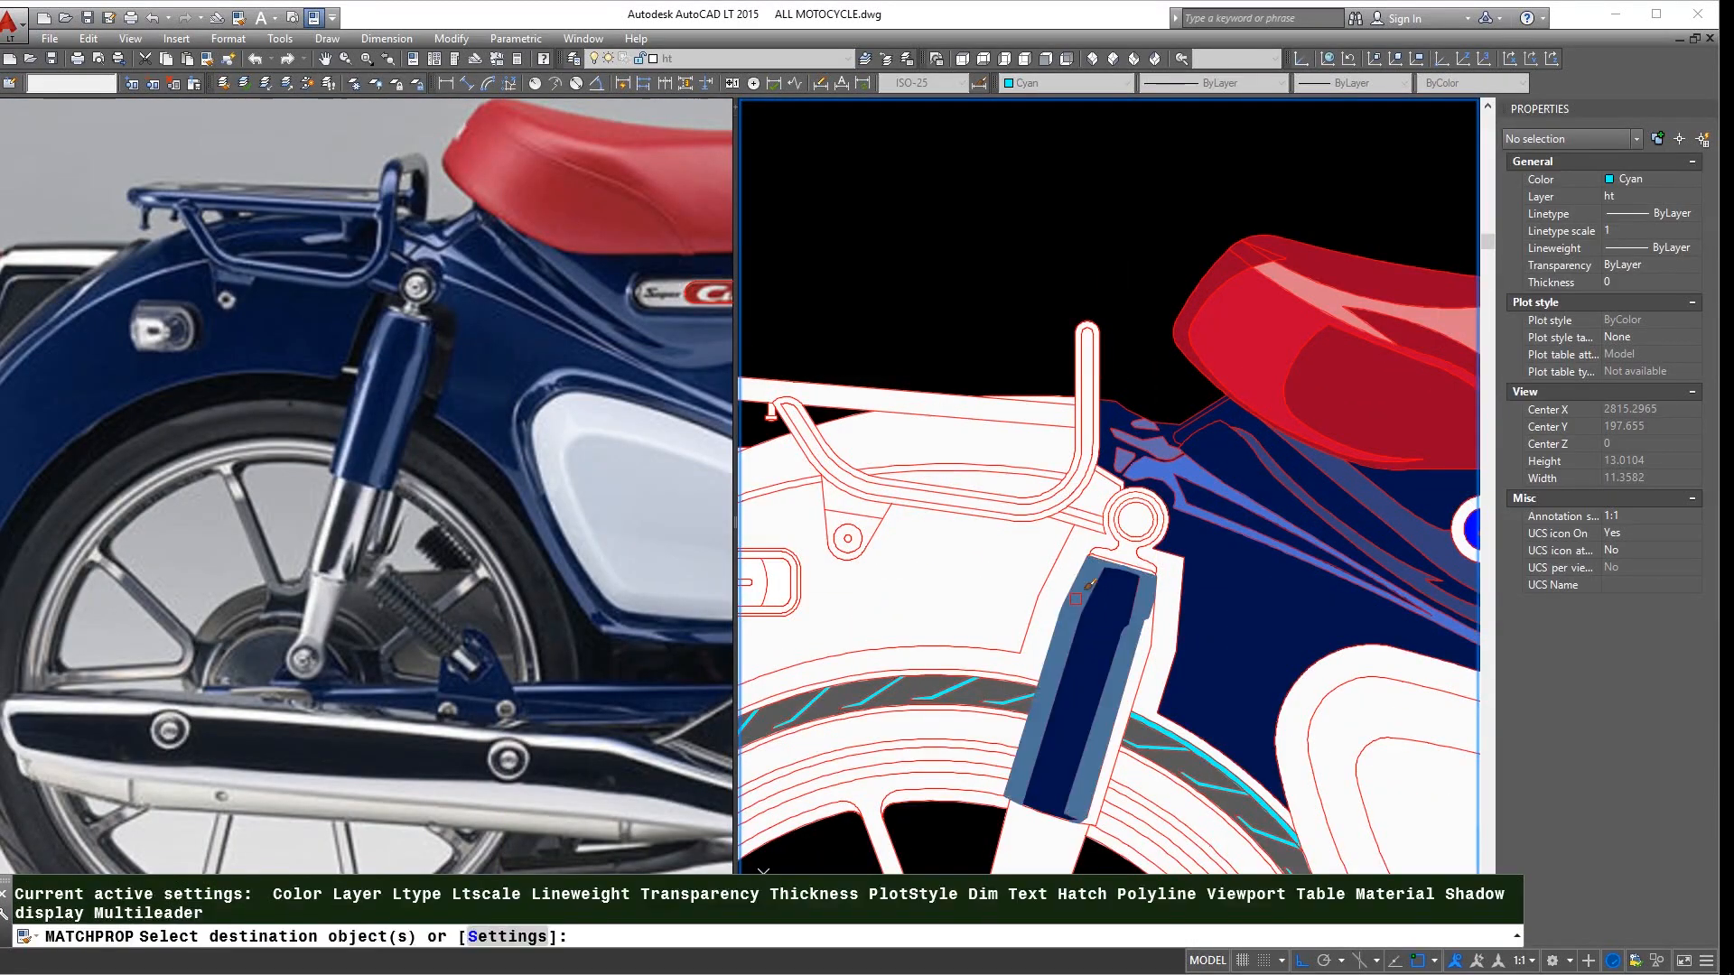
{"action": "left_click", "coordinate": [1076, 599]}
{"action": "key", "text": "space"}
- Match the navy of the shock absorber's central band onto the narrow strip along its front edge
{"action": "scroll", "coordinate": [1084, 596], "scroll_direction": "down", "scroll_amount": 2}
{"action": "scroll", "coordinate": [1106, 660], "scroll_direction": "up", "scroll_amount": 4}
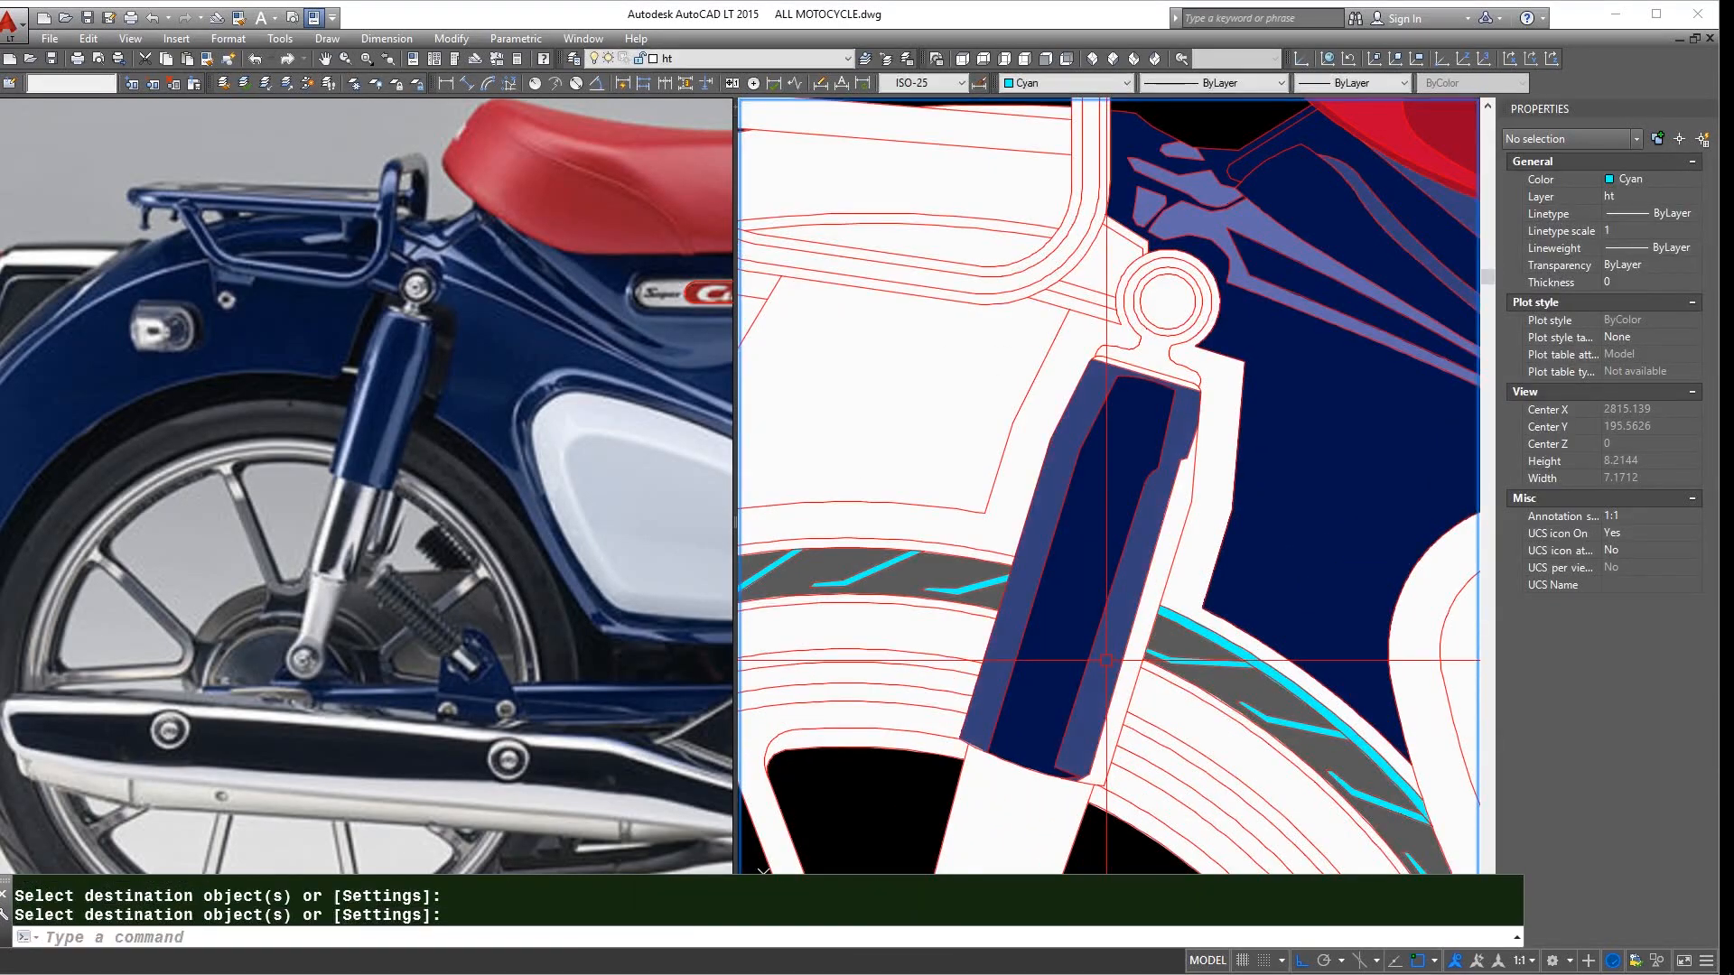
{"action": "key", "text": "space"}
{"action": "left_click", "coordinate": [1095, 619]}
{"action": "left_click", "coordinate": [1159, 577]}
{"action": "scroll", "coordinate": [1159, 577], "scroll_direction": "up", "scroll_amount": 2}
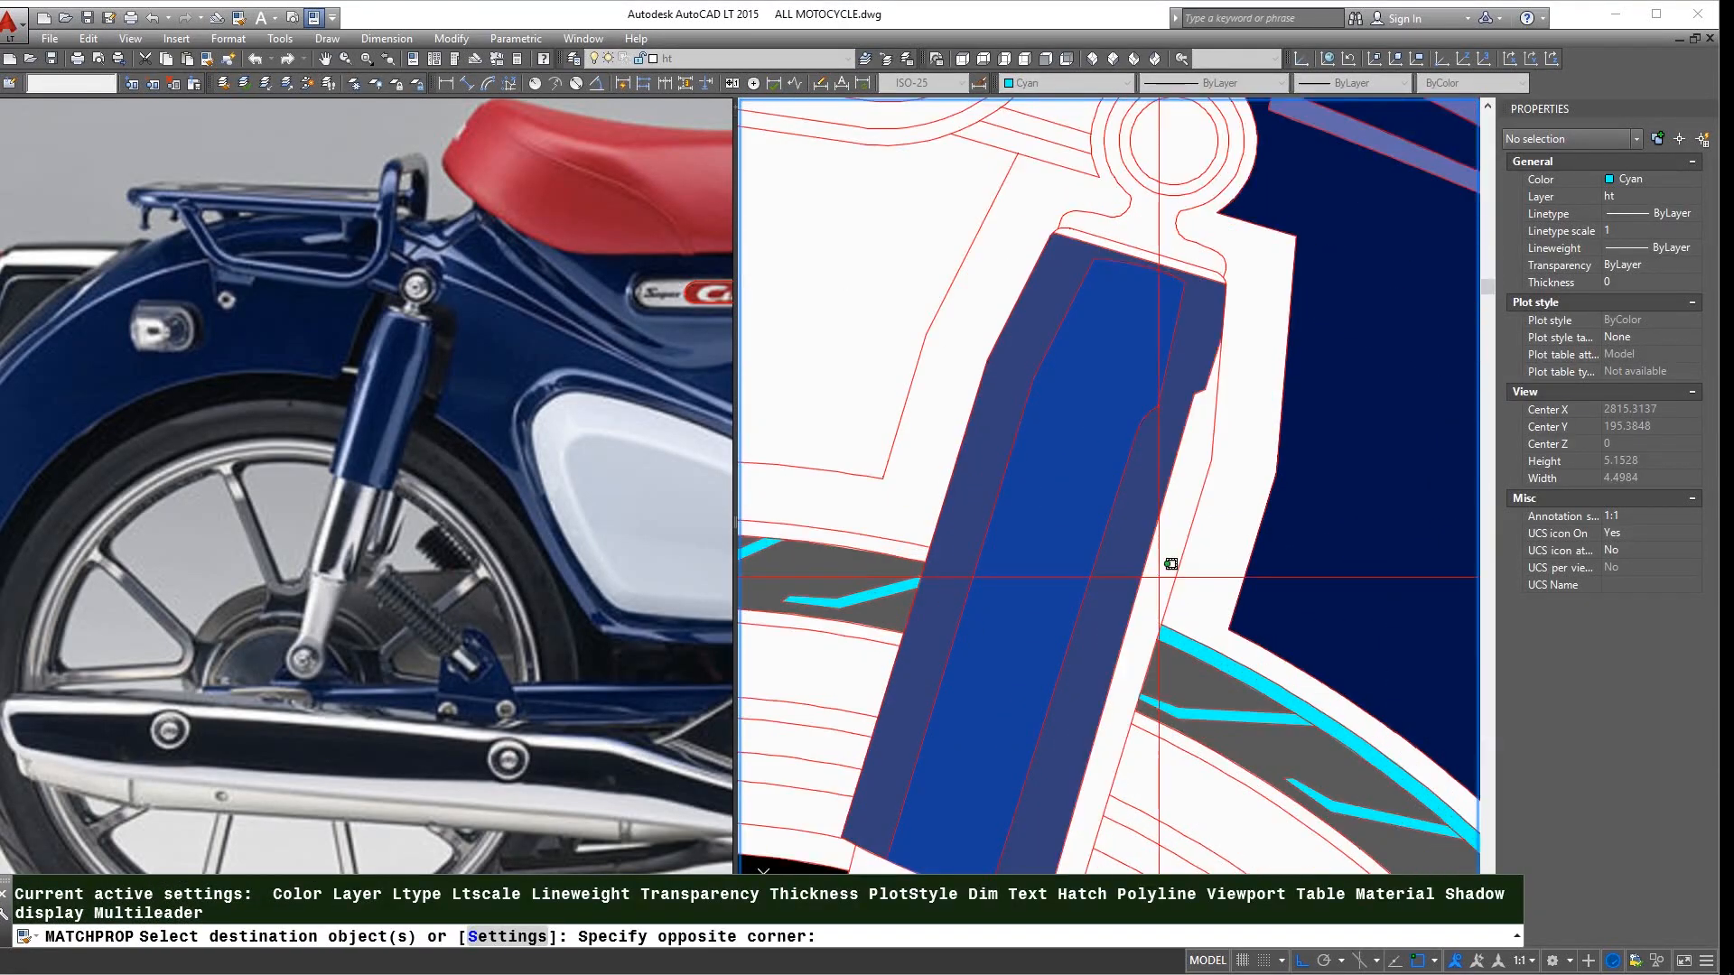
{"action": "left_click", "coordinate": [1156, 576]}
{"action": "key", "text": "space"}
{"action": "key", "text": "space"}
{"action": "left_click", "coordinate": [1116, 470]}
{"action": "left_click", "coordinate": [1184, 460]}
{"action": "key", "text": "space"}
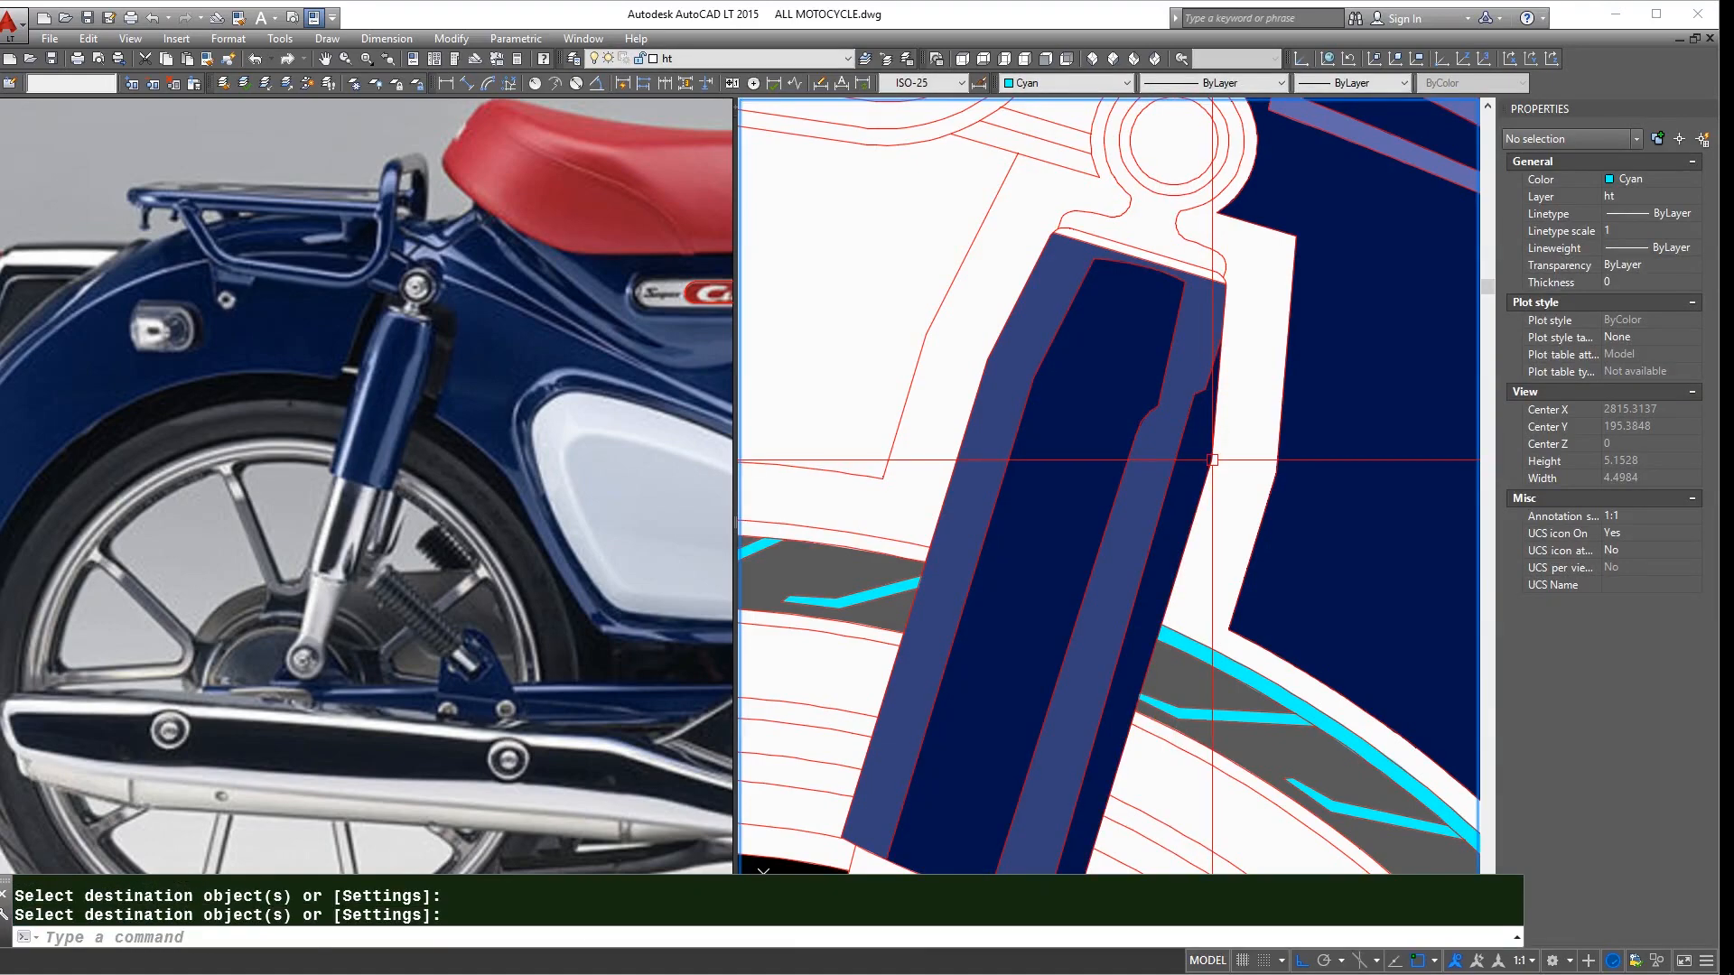
- Match the navy onto the inner fender hatch around the shock absorber and recolour that hatch with true colour 0,13,51
{"action": "left_click", "coordinate": [1198, 458]}
{"action": "left_click", "coordinate": [1237, 454]}
{"action": "key", "text": "space"}
{"action": "left_click", "coordinate": [1234, 475]}
{"action": "left_click", "coordinate": [1080, 83]}
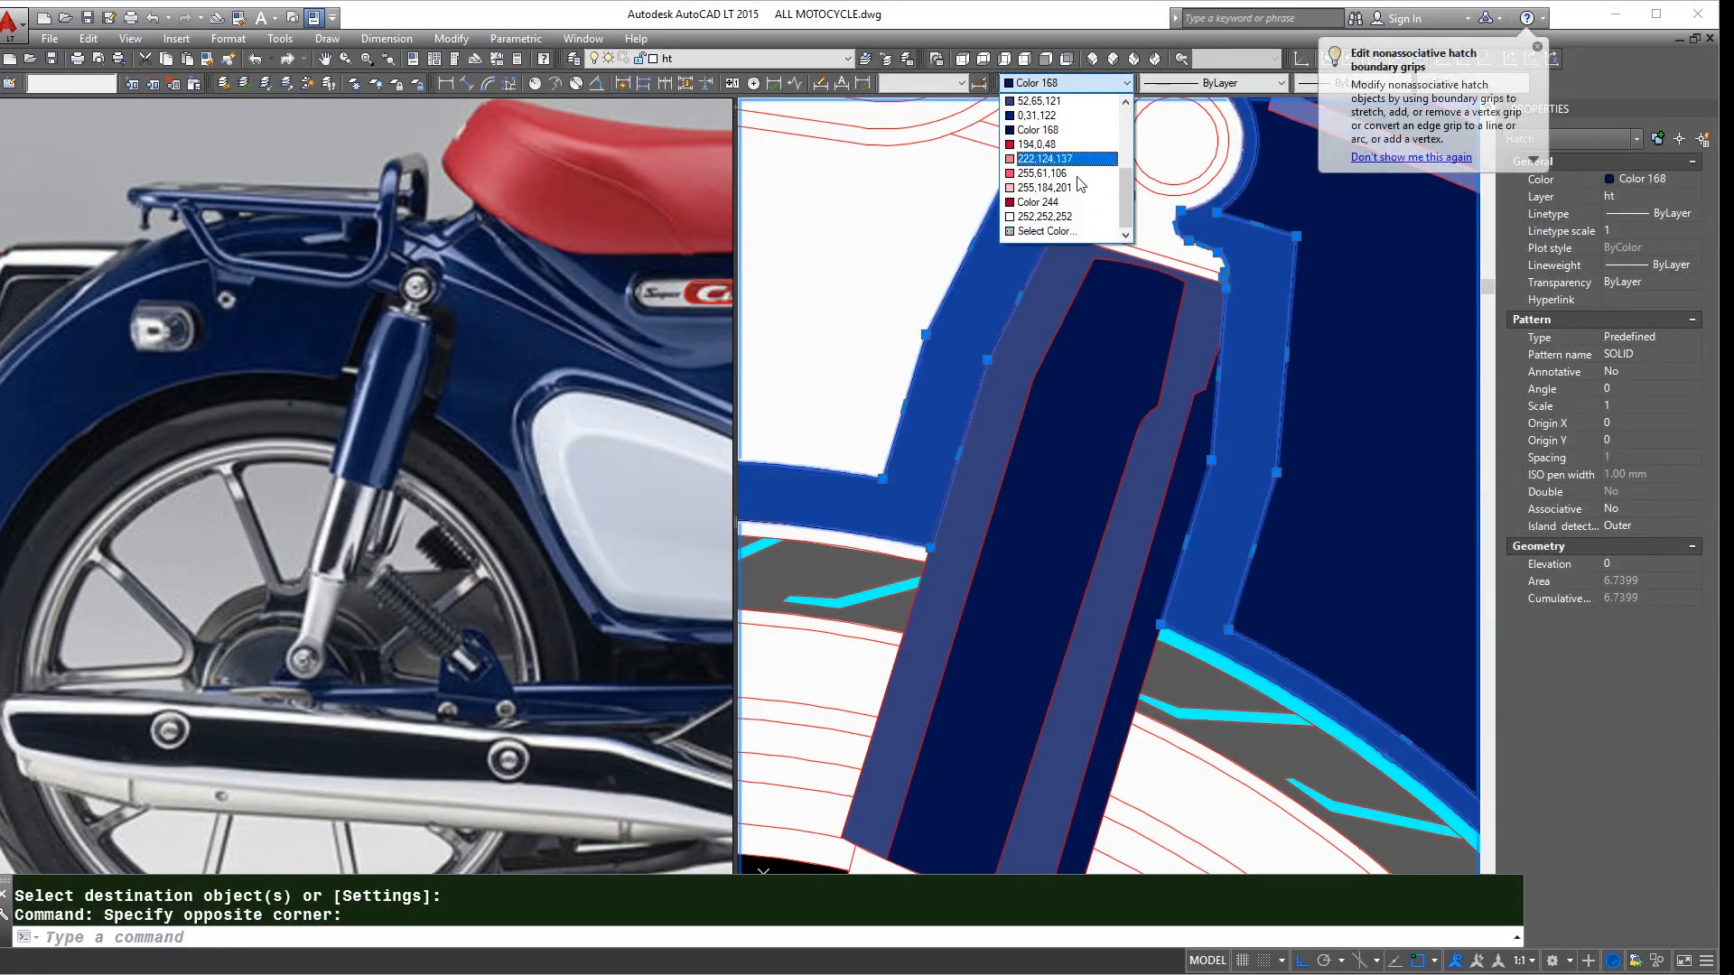
{"action": "left_click", "coordinate": [1080, 232]}
{"action": "left_click", "coordinate": [1320, 340]}
{"action": "left_click", "coordinate": [1343, 618]}
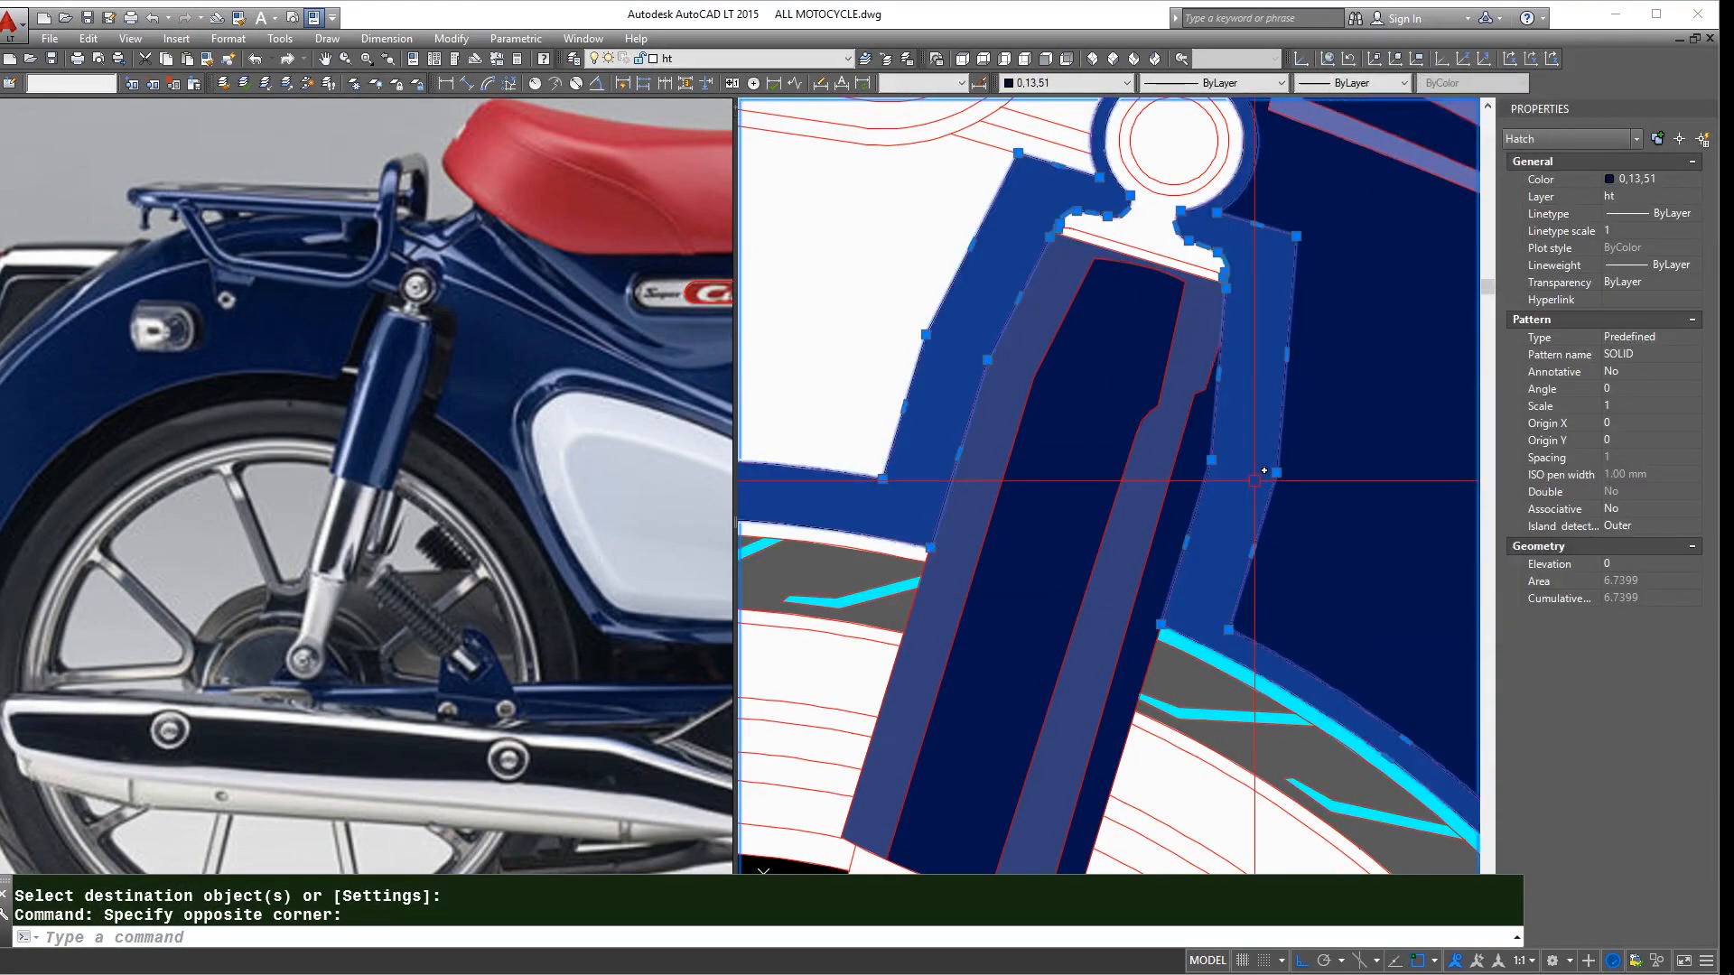
{"action": "key", "text": "Escape"}
{"action": "key", "text": "Escape"}
{"action": "scroll", "coordinate": [1038, 470], "scroll_direction": "down", "scroll_amount": 4}
{"action": "left_click", "coordinate": [1321, 434]}
{"action": "left_click", "coordinate": [1138, 430]}
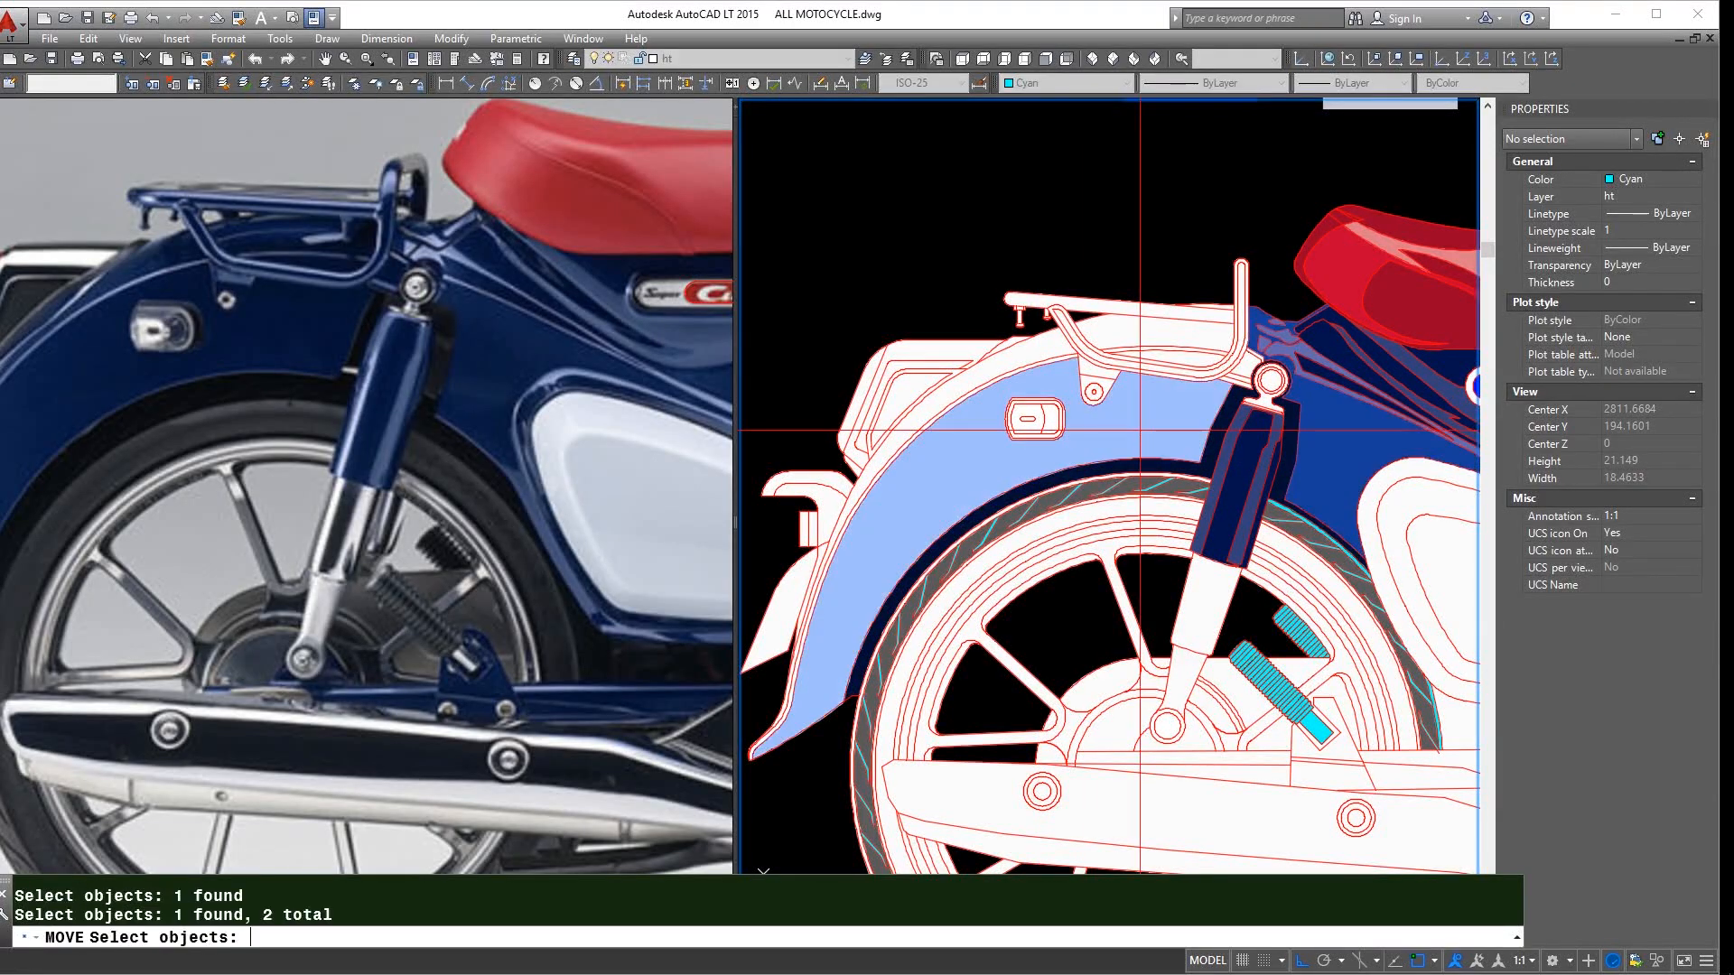
{"action": "key", "text": "Escape"}
{"action": "key", "text": "Escape"}
- Match the navy body panel's properties onto the large side hatch of the rear fender
{"action": "type", "text": "ma"}
{"action": "left_click", "coordinate": [1320, 433]}
{"action": "left_click", "coordinate": [1137, 437]}
{"action": "key", "text": "space"}
- Match the rear fender's navy side hatch onto the fender hatch above it, beneath the luggage rack
{"action": "left_click", "coordinate": [309, 350]}
{"action": "middle_click_drag", "start_coordinate": [310, 351], "coordinate": [635, 414]}
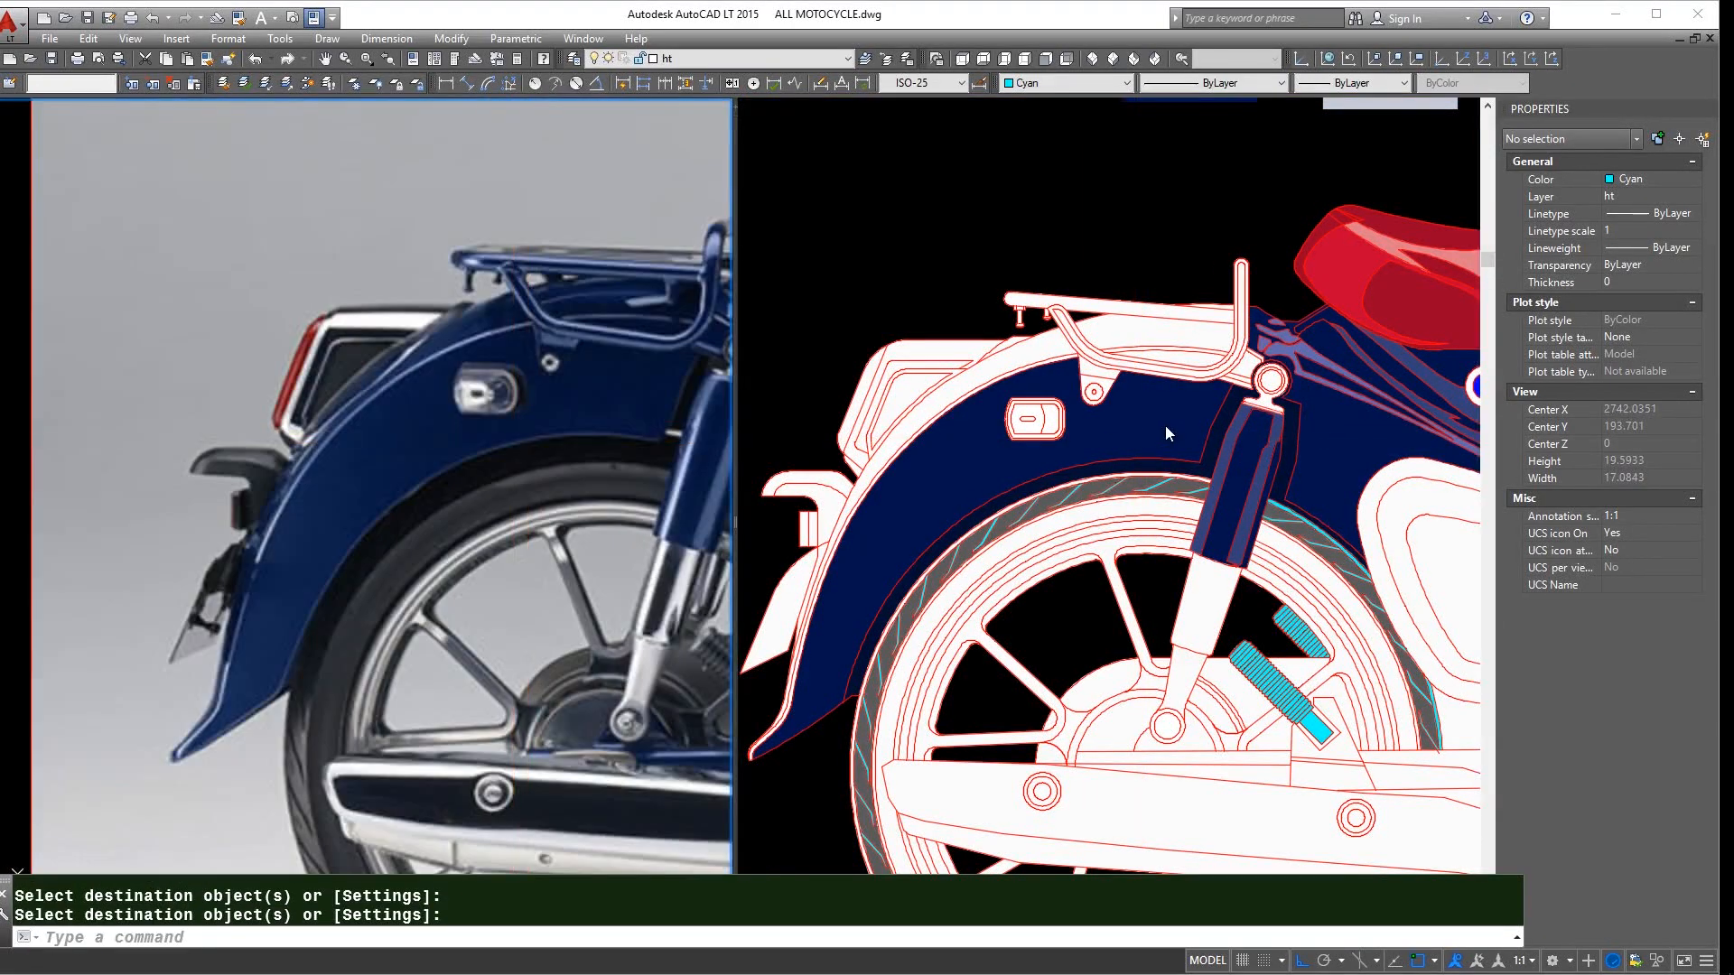
{"action": "left_click", "coordinate": [1166, 430]}
{"action": "type", "text": "ma"}
{"action": "left_click", "coordinate": [1157, 422]}
{"action": "left_click", "coordinate": [1050, 343]}
{"action": "left_click", "coordinate": [1061, 379]}
{"action": "key", "text": "space"}
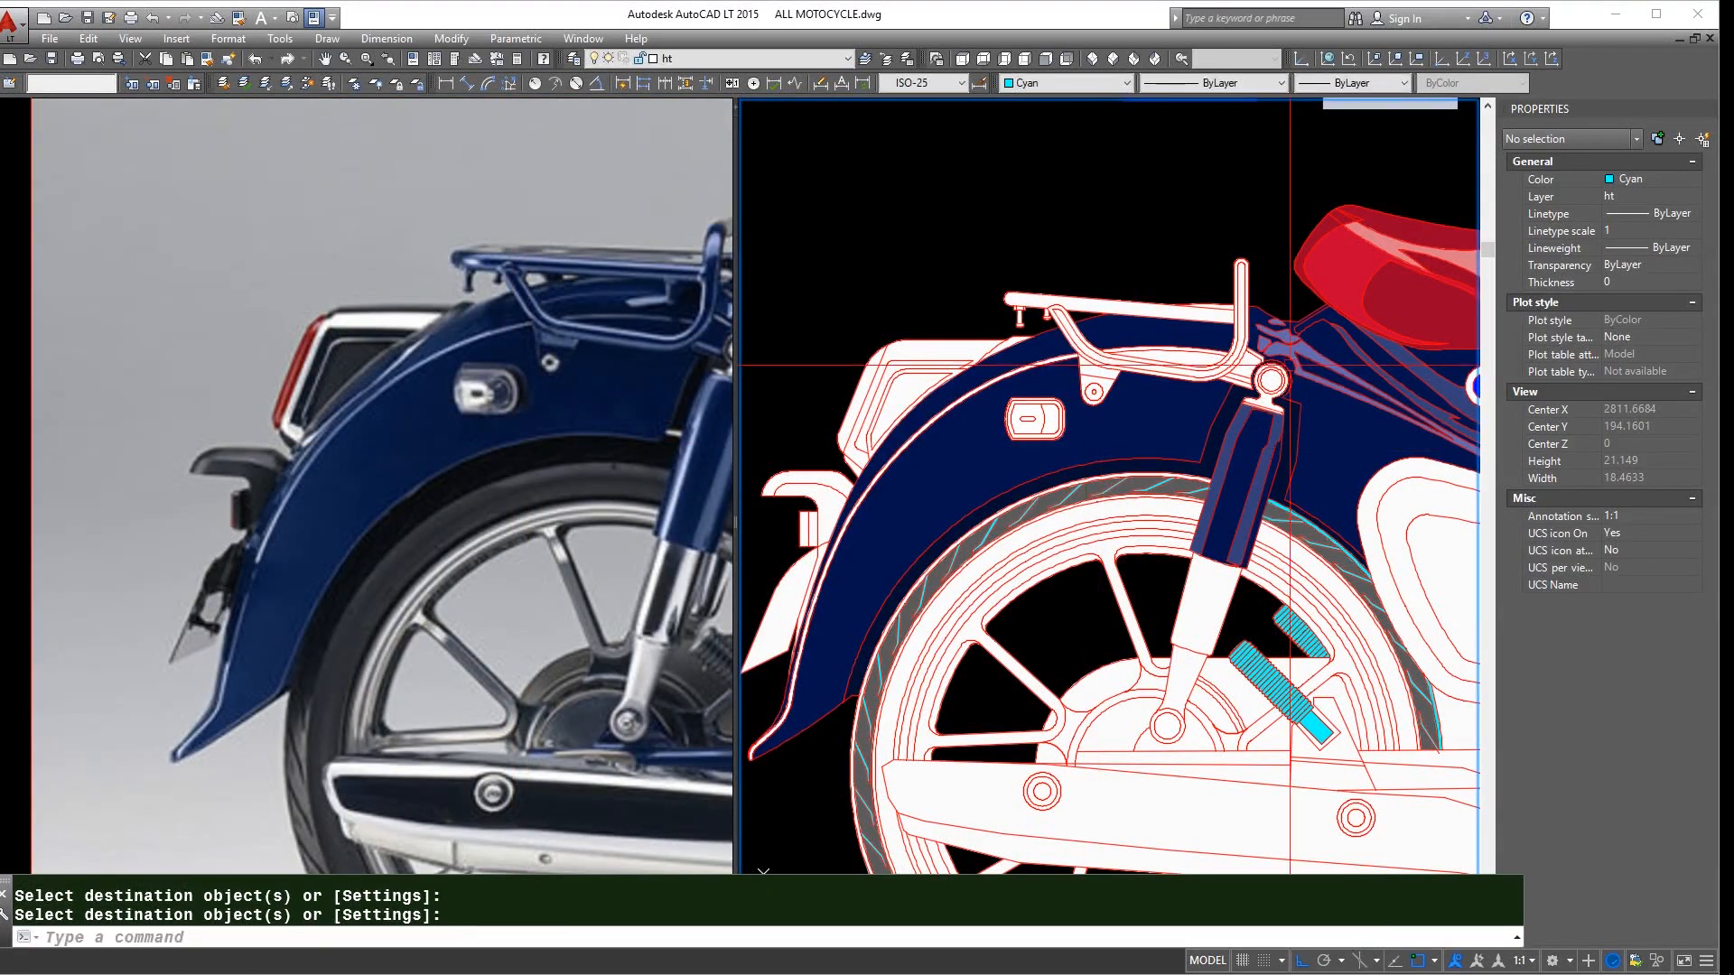
- Match the lighter blue highlight's properties onto the thin curved line running along the rear fender
{"action": "scroll", "coordinate": [1306, 345], "scroll_direction": "up", "scroll_amount": 1}
{"action": "key", "text": "space"}
{"action": "left_click", "coordinate": [1268, 350]}
{"action": "scroll", "coordinate": [970, 352], "scroll_direction": "up", "scroll_amount": 3}
{"action": "left_click", "coordinate": [1004, 359]}
{"action": "key", "text": "space"}
- Match the seat's dark red hatch properties onto the tail light's outer strip
{"action": "scroll", "coordinate": [1082, 397], "scroll_direction": "down", "scroll_amount": 8}
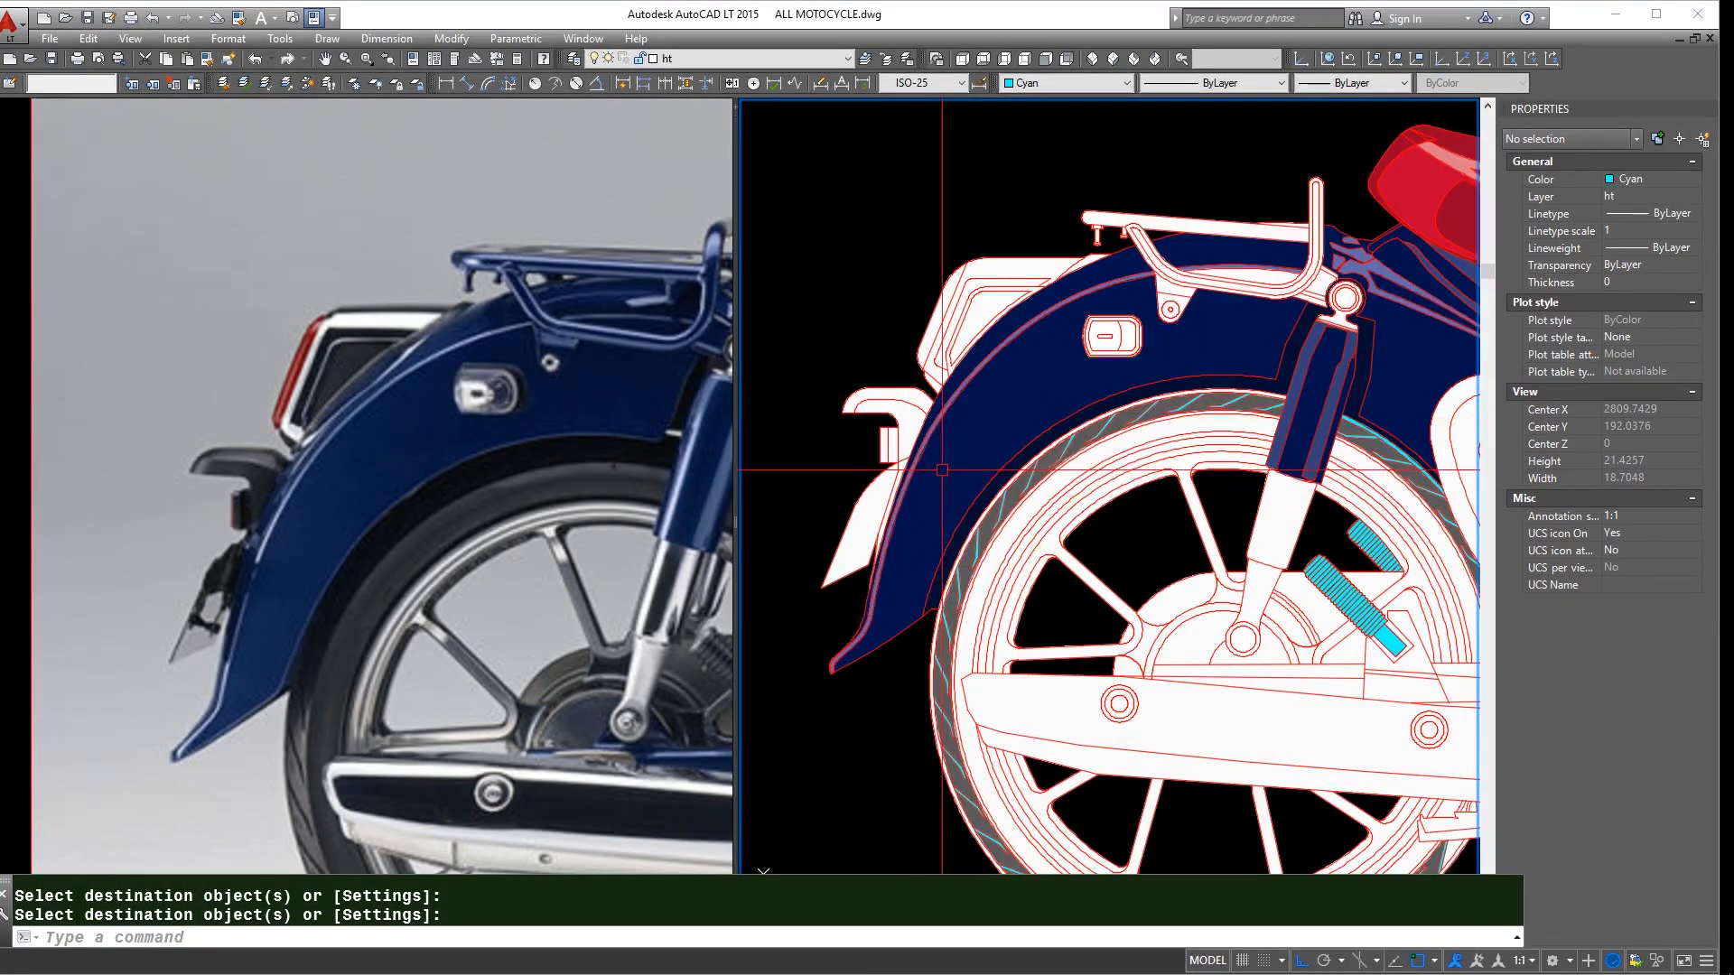
{"action": "left_click", "coordinate": [1418, 161]}
{"action": "scroll", "coordinate": [935, 287], "scroll_direction": "up", "scroll_amount": 4}
{"action": "left_click", "coordinate": [950, 290]}
{"action": "key", "text": "space"}
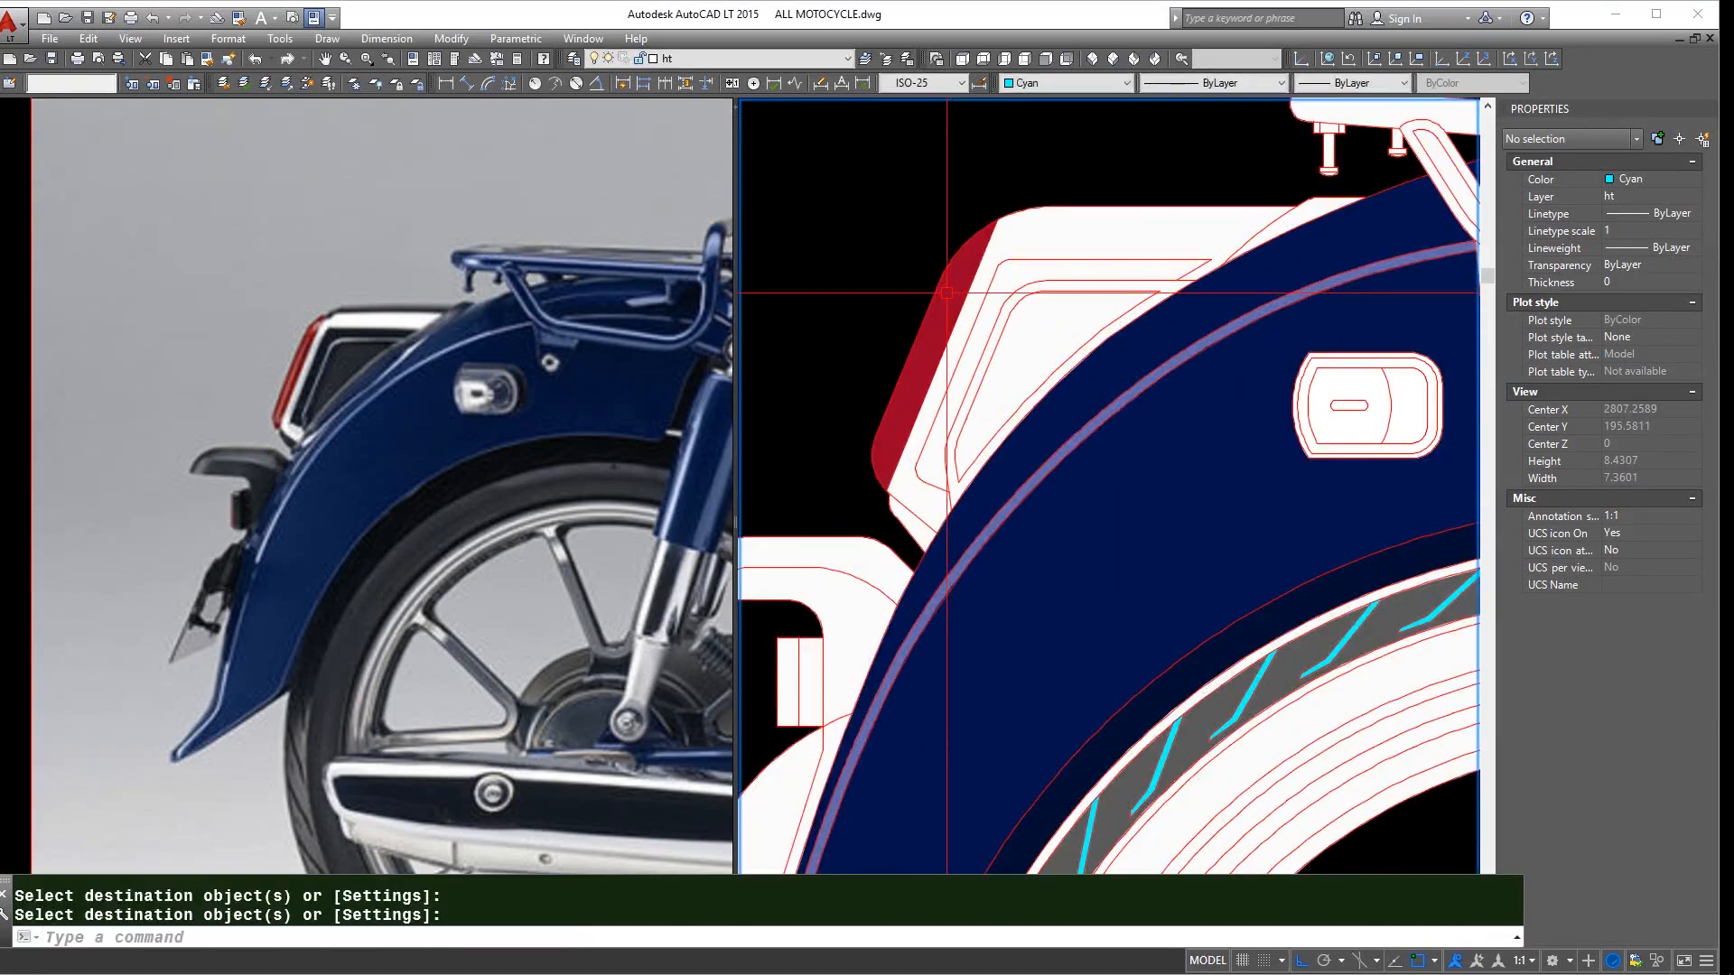
{"action": "scroll", "coordinate": [951, 292], "scroll_direction": "down", "scroll_amount": 4}
{"action": "mouse_move", "coordinate": [1120, 284]}
{"action": "middle_mouse_down"}
{"action": "mouse_move", "coordinate": [963, 308]}
{"action": "mouse_move", "coordinate": [1117, 298]}
{"action": "middle_mouse_up"}
{"action": "scroll", "coordinate": [963, 293], "scroll_direction": "up", "scroll_amount": 2}
{"action": "key", "text": "space"}
{"action": "left_click", "coordinate": [1002, 310]}
{"action": "scroll", "coordinate": [1059, 276], "scroll_direction": "up", "scroll_amount": 2}
{"action": "key", "text": "Escape"}
{"action": "key", "text": "Escape"}
- Try to offset the upper edge of the luggage rack's top rail by 0.01
{"action": "type", "text": "o"}
{"action": "key", "text": "space"}
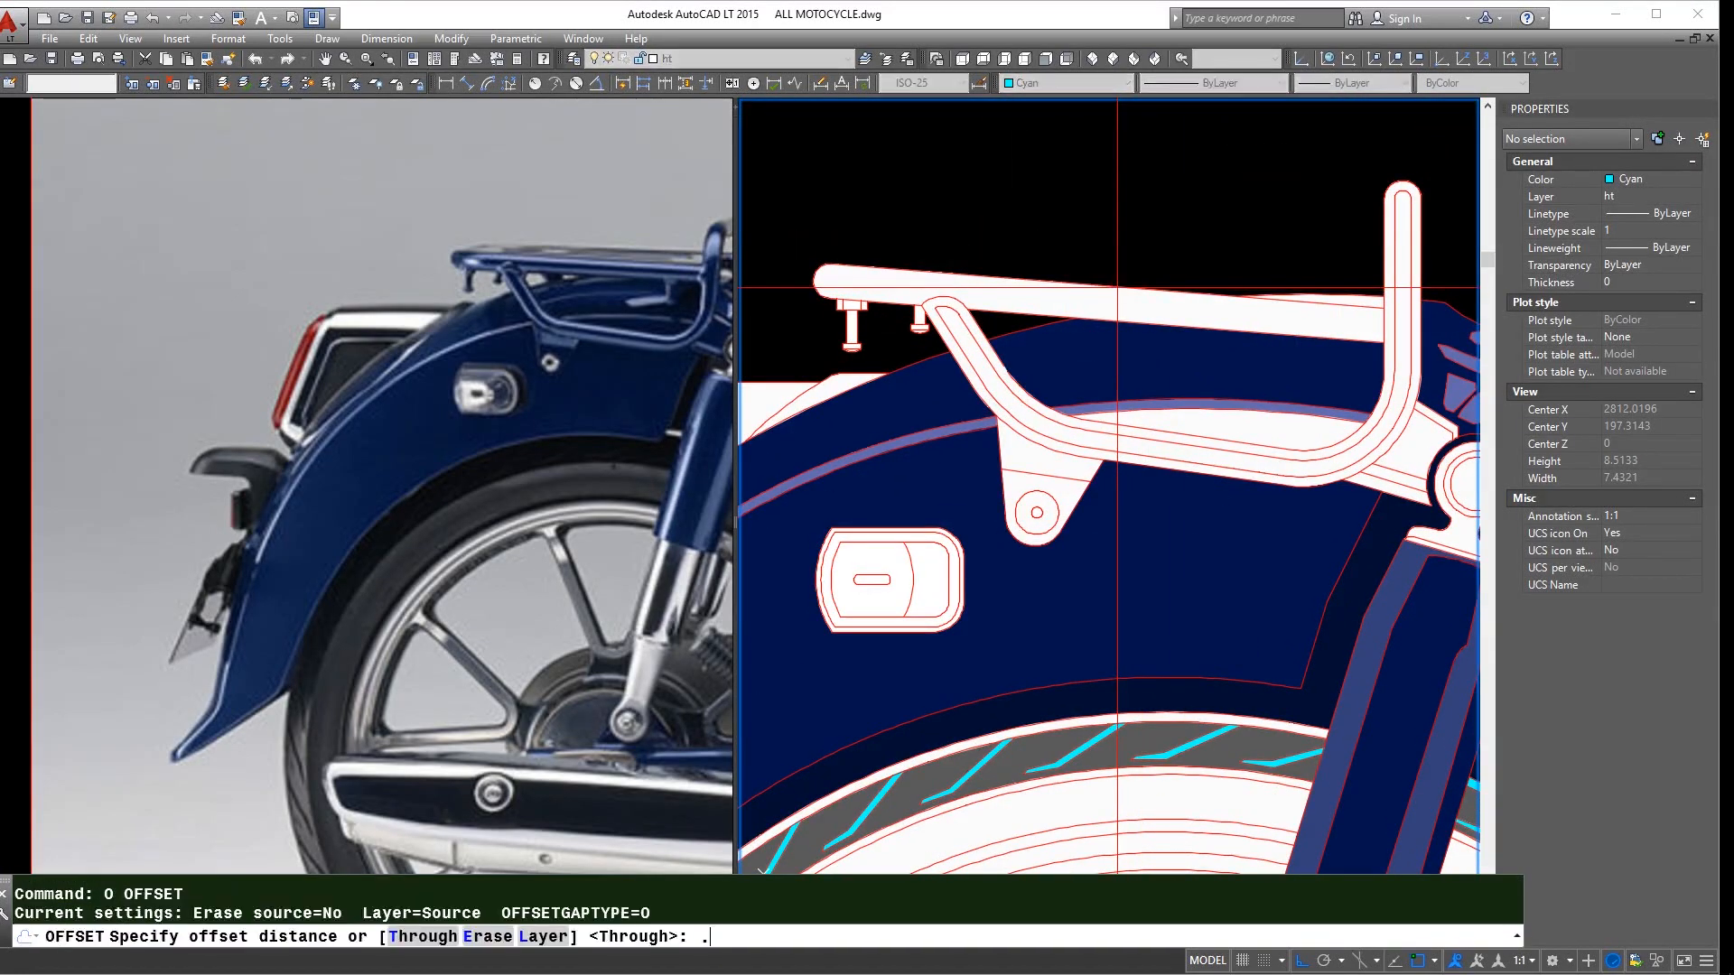
{"action": "type", "text": ".01"}
{"action": "key", "text": "space"}
{"action": "left_click", "coordinate": [1117, 298]}
{"action": "left_click", "coordinate": [1117, 301]}
{"action": "scroll", "coordinate": [1117, 301], "scroll_direction": "up", "scroll_amount": 2}
{"action": "left_click", "coordinate": [1120, 298]}
{"action": "key", "text": "Escape"}
{"action": "key", "text": "space"}
{"action": "key", "text": "Escape"}
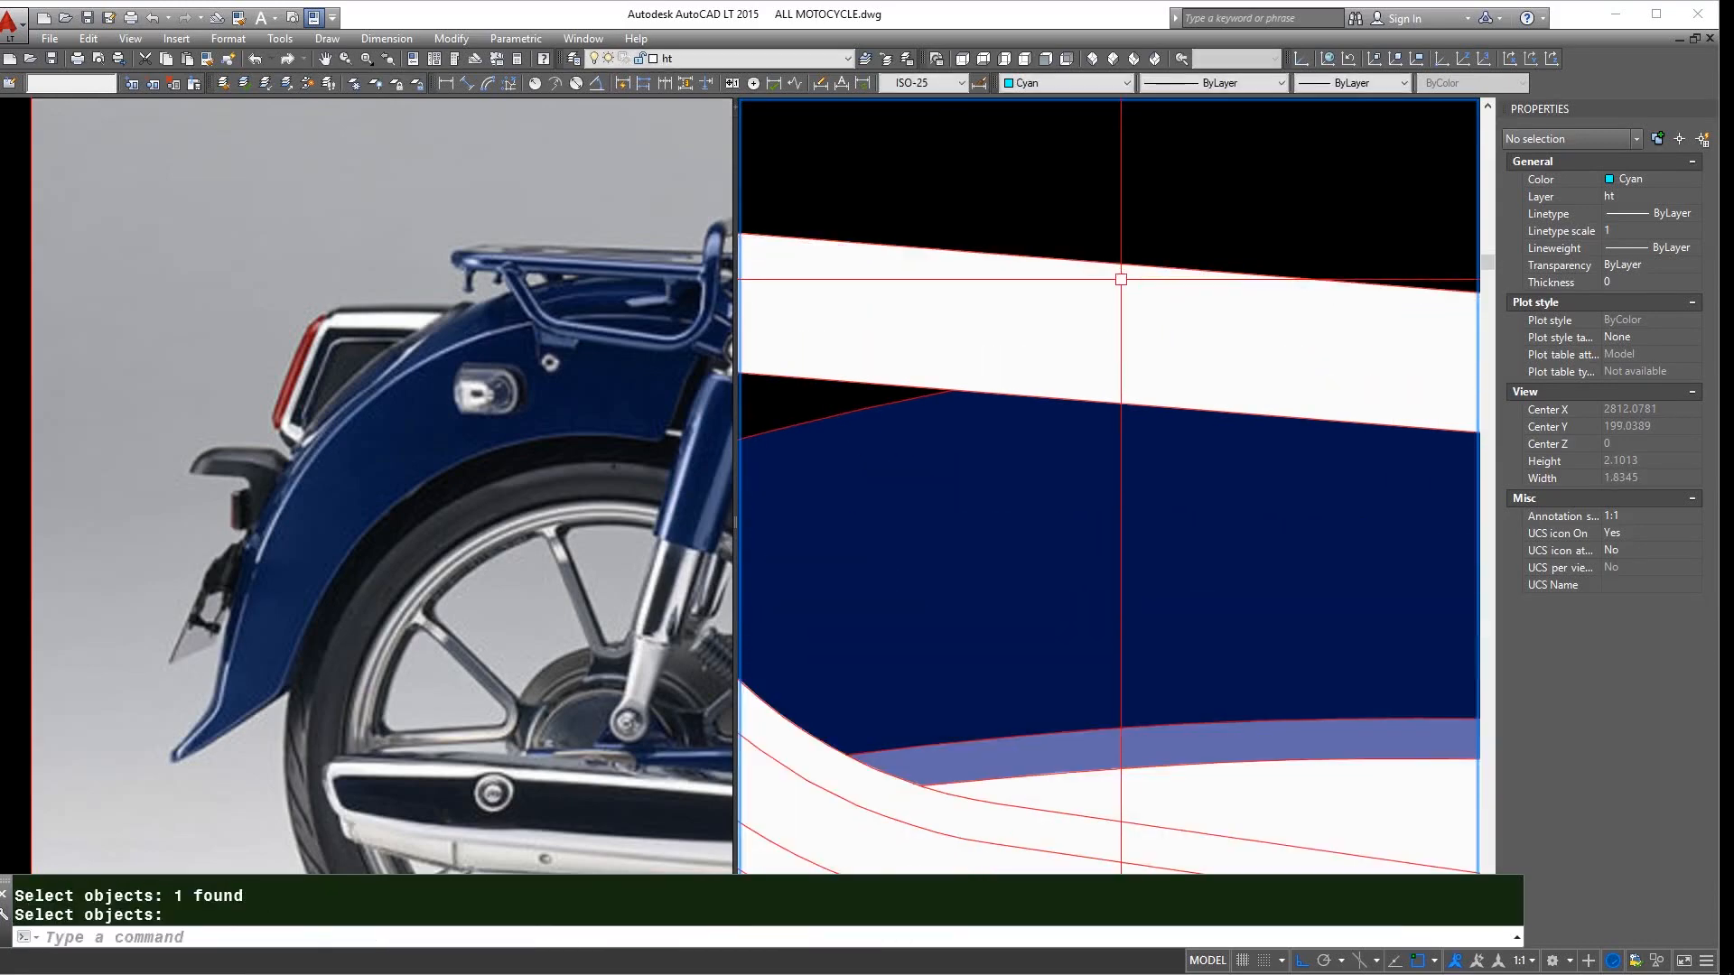
- Hatch the long parallel bands of the front fork leg in front of the brake disc
{"action": "type", "text": "h"}
{"action": "key", "text": "space"}
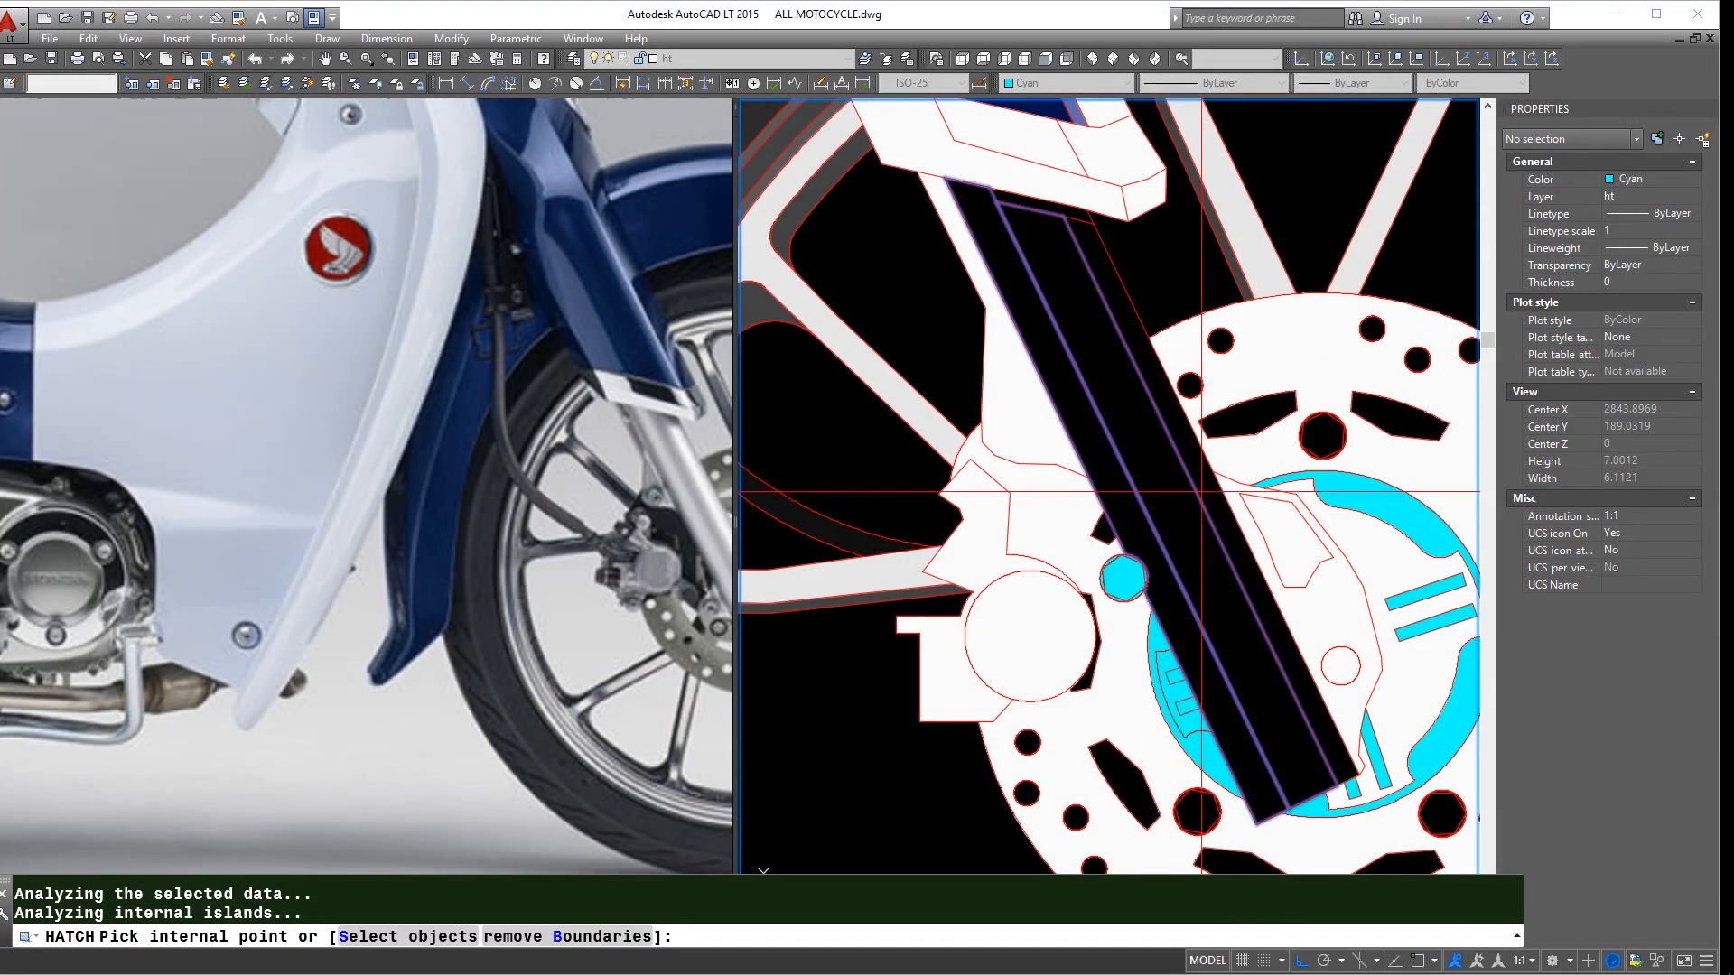
{"action": "key", "text": "space"}
{"action": "key", "text": "space"}
- Hatch the narrow gap strip directly beneath the white fork cover's lower edge
{"action": "type", "text": "ma"}
{"action": "key", "text": "space"}
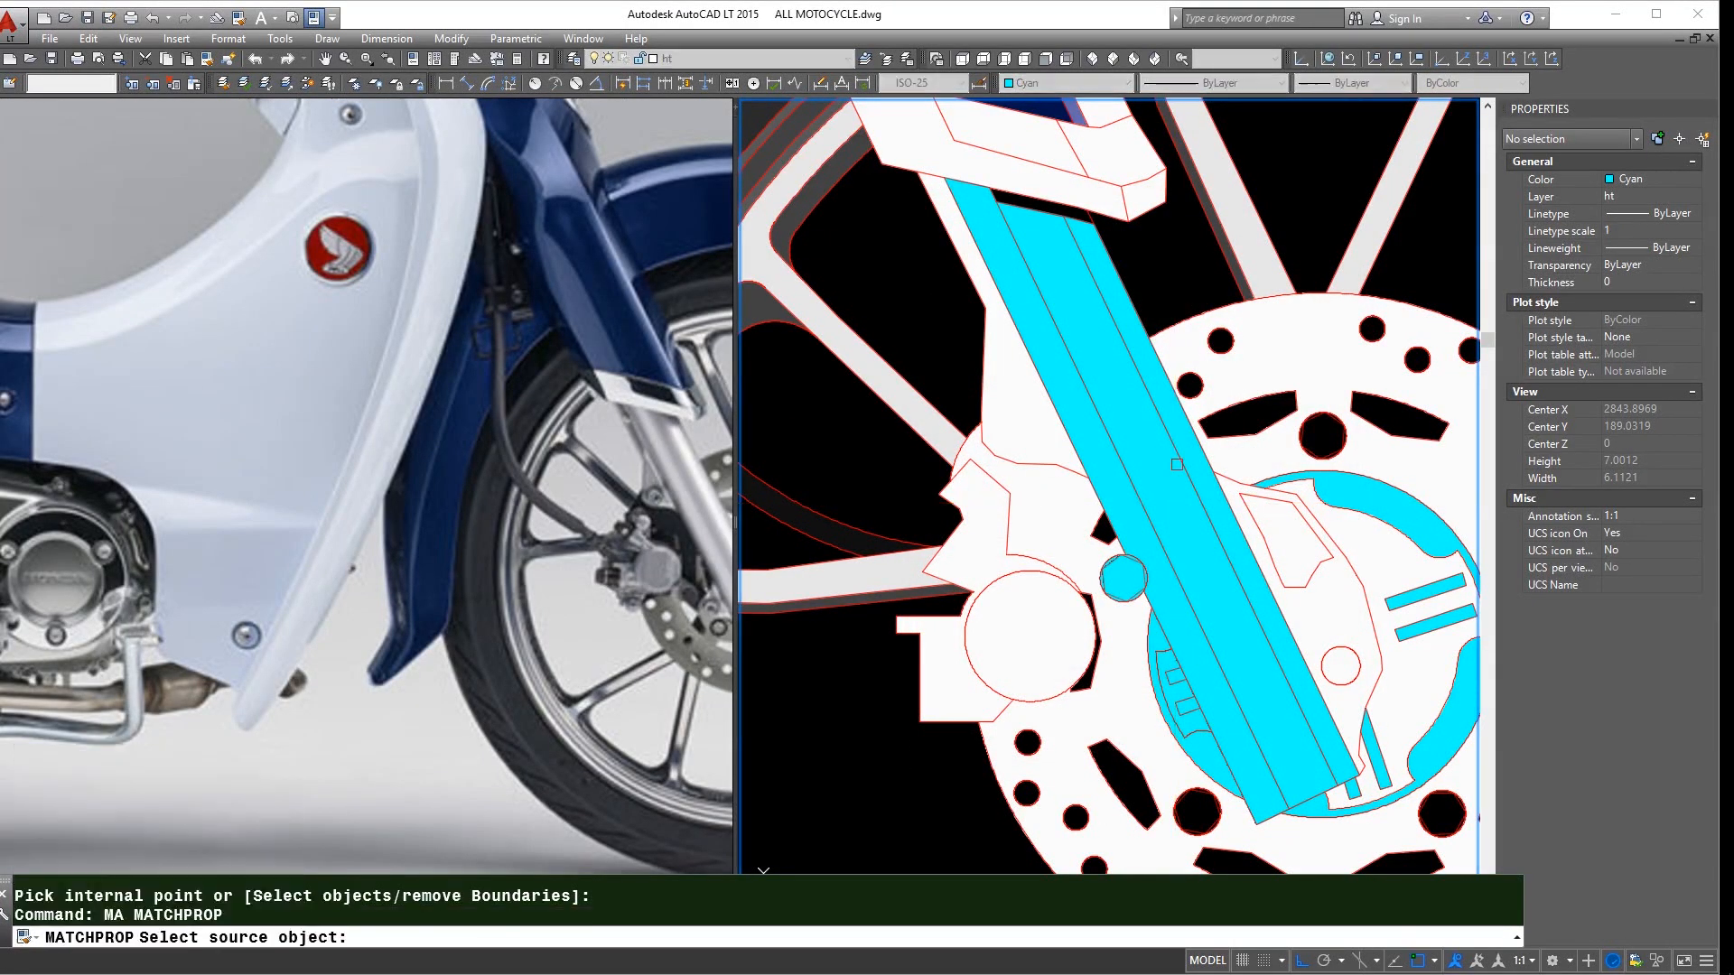
{"action": "scroll", "coordinate": [1176, 464], "scroll_direction": "down", "scroll_amount": 2}
{"action": "key", "text": "Escape"}
{"action": "key", "text": "space"}
{"action": "key", "text": "k"}
{"action": "left_click", "coordinate": [1098, 308]}
{"action": "key", "text": "space"}
{"action": "key", "text": "space"}
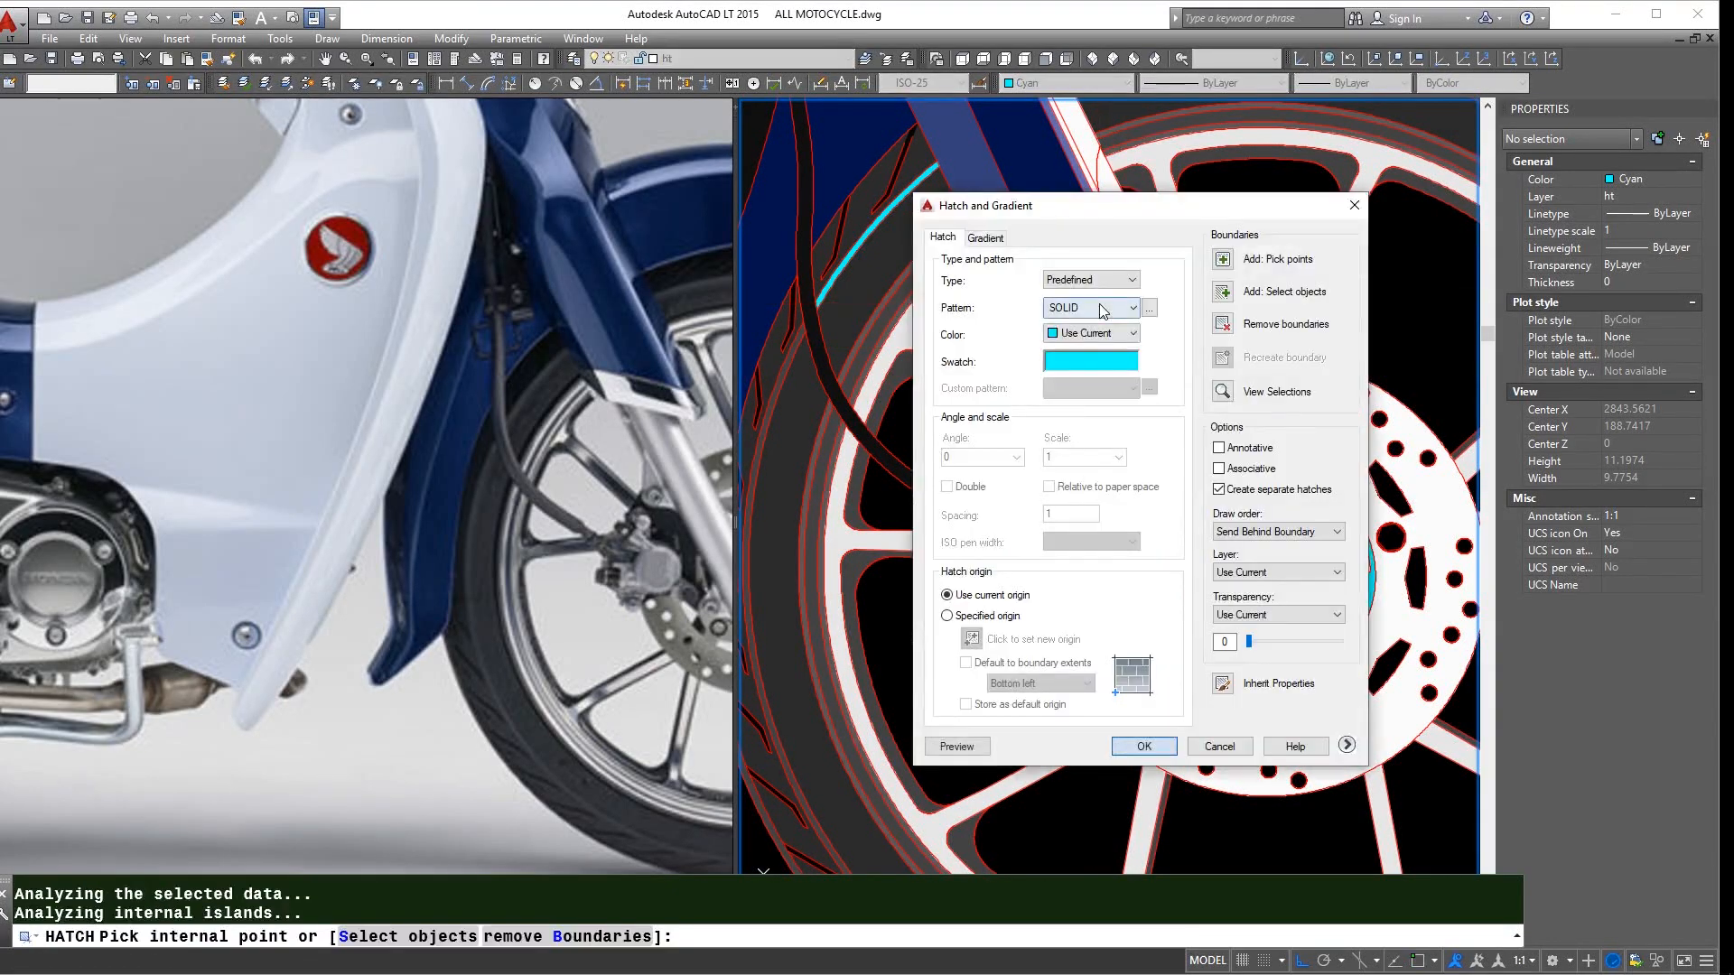
- Match a near-black hatch's properties onto the narrow strip beneath the white fork cover
{"action": "type", "text": "ma"}
{"action": "key", "text": "space"}
{"action": "scroll", "coordinate": [1126, 345], "scroll_direction": "down", "scroll_amount": 3}
{"action": "scroll", "coordinate": [1053, 378], "scroll_direction": "up", "scroll_amount": 3}
{"action": "scroll", "coordinate": [1053, 394], "scroll_direction": "up", "scroll_amount": 1}
{"action": "left_click", "coordinate": [1051, 401]}
{"action": "scroll", "coordinate": [1356, 147], "scroll_direction": "up", "scroll_amount": 2}
{"action": "left_click", "coordinate": [1355, 150]}
{"action": "key", "text": "space"}
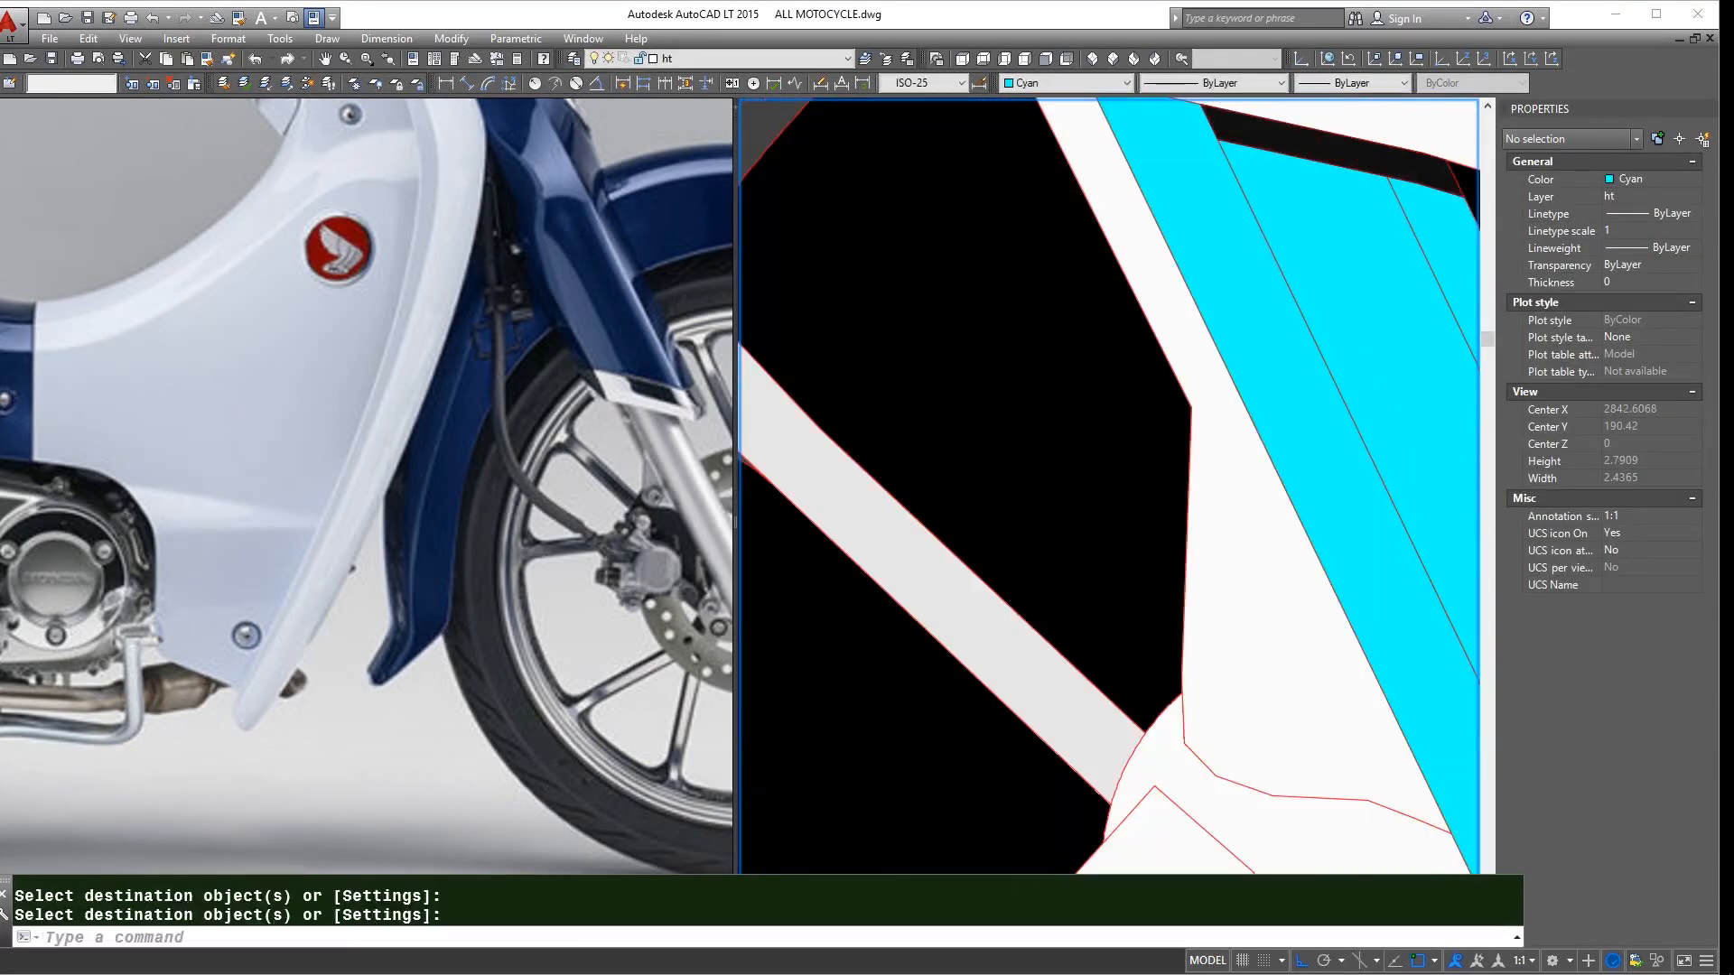
- Match a dark grey hatch's properties onto the two outer bands of the front fork leg
{"action": "scroll", "coordinate": [1354, 154], "scroll_direction": "down", "scroll_amount": 3}
{"action": "scroll", "coordinate": [1174, 172], "scroll_direction": "up", "scroll_amount": 3}
{"action": "key", "text": "space"}
{"action": "left_click", "coordinate": [1012, 165]}
{"action": "scroll", "coordinate": [1011, 165], "scroll_direction": "down", "scroll_amount": 4}
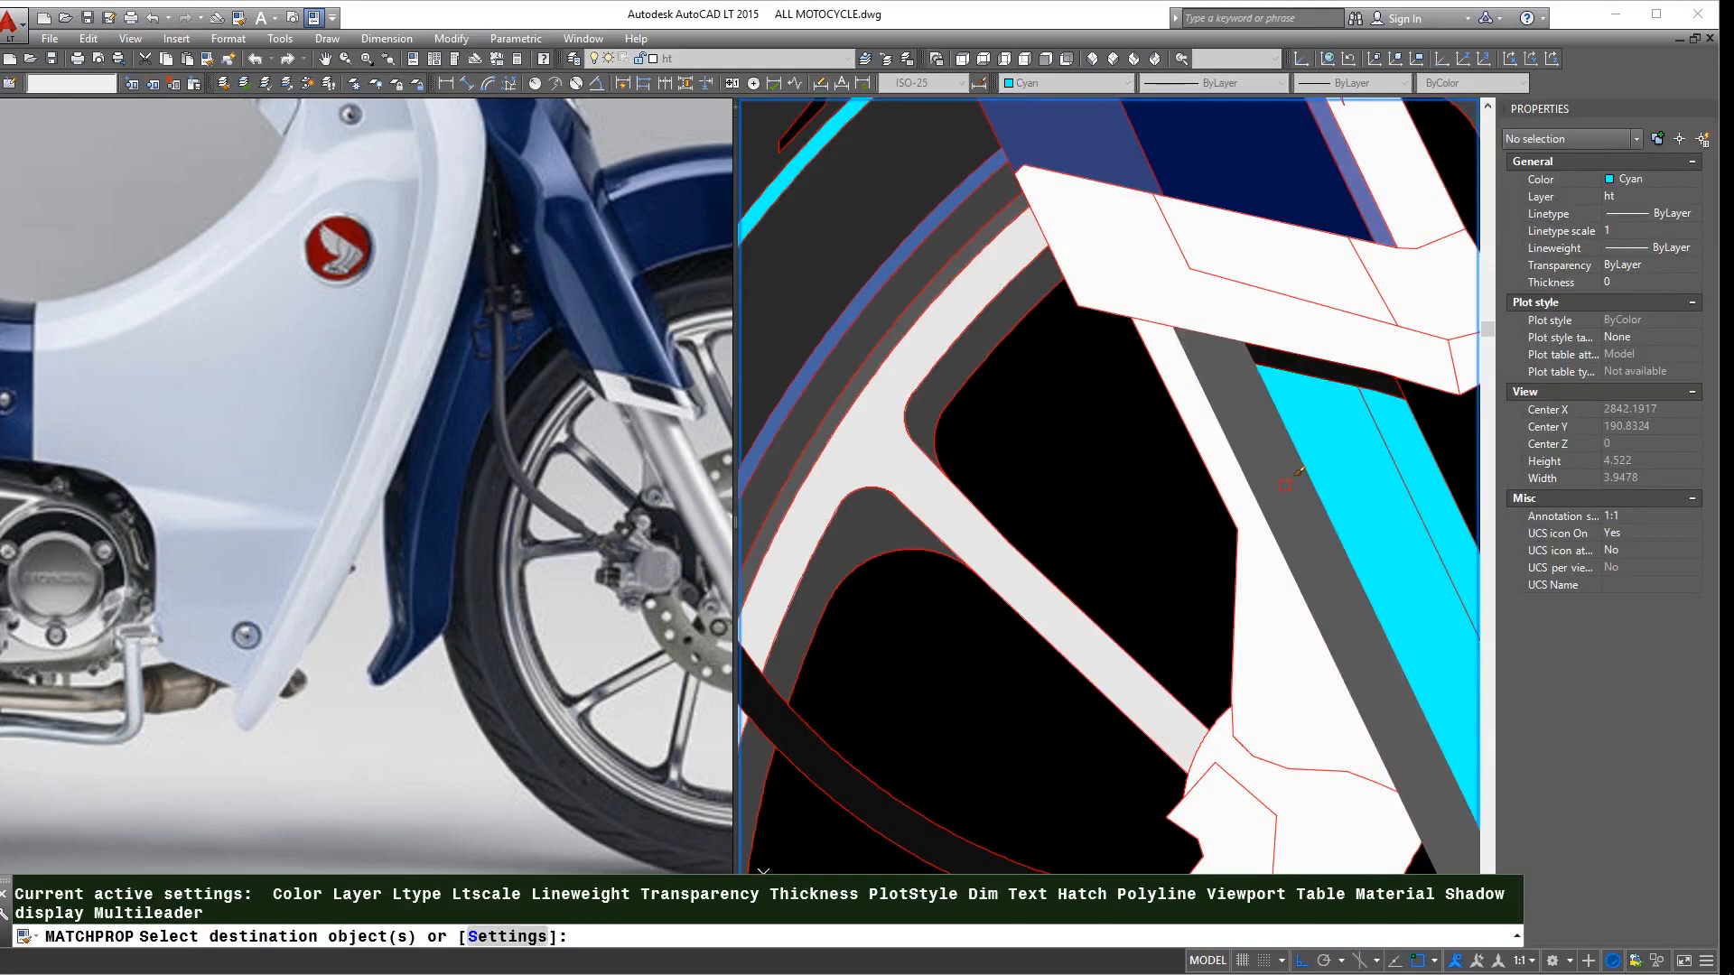
{"action": "left_click", "coordinate": [1289, 488]}
{"action": "left_click", "coordinate": [1415, 460]}
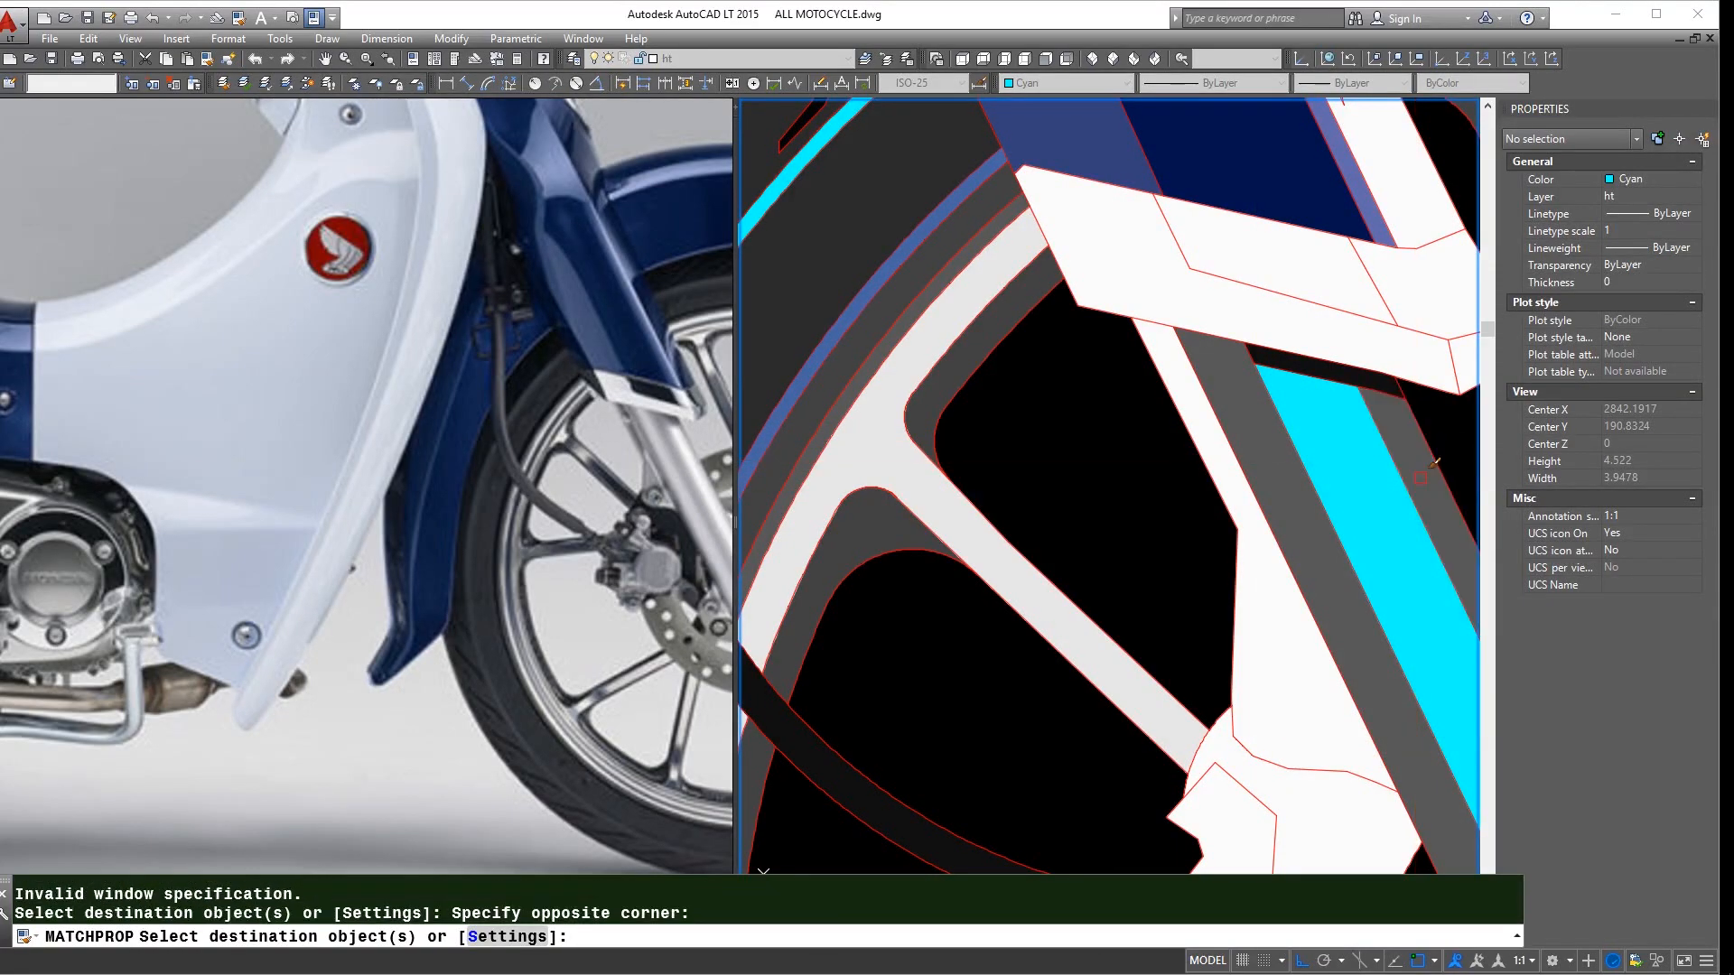
{"action": "left_click", "coordinate": [1415, 461]}
{"action": "key", "text": "space"}
- Match the engine cover centre's grey hatch properties onto the front fork leg
{"action": "scroll", "coordinate": [1354, 379], "scroll_direction": "down", "scroll_amount": 5}
{"action": "scroll", "coordinate": [994, 388], "scroll_direction": "up", "scroll_amount": 2}
{"action": "key", "text": "space"}
{"action": "left_click", "coordinate": [994, 390]}
{"action": "key", "text": "space"}
{"action": "key", "text": "space"}
{"action": "left_click", "coordinate": [1077, 402]}
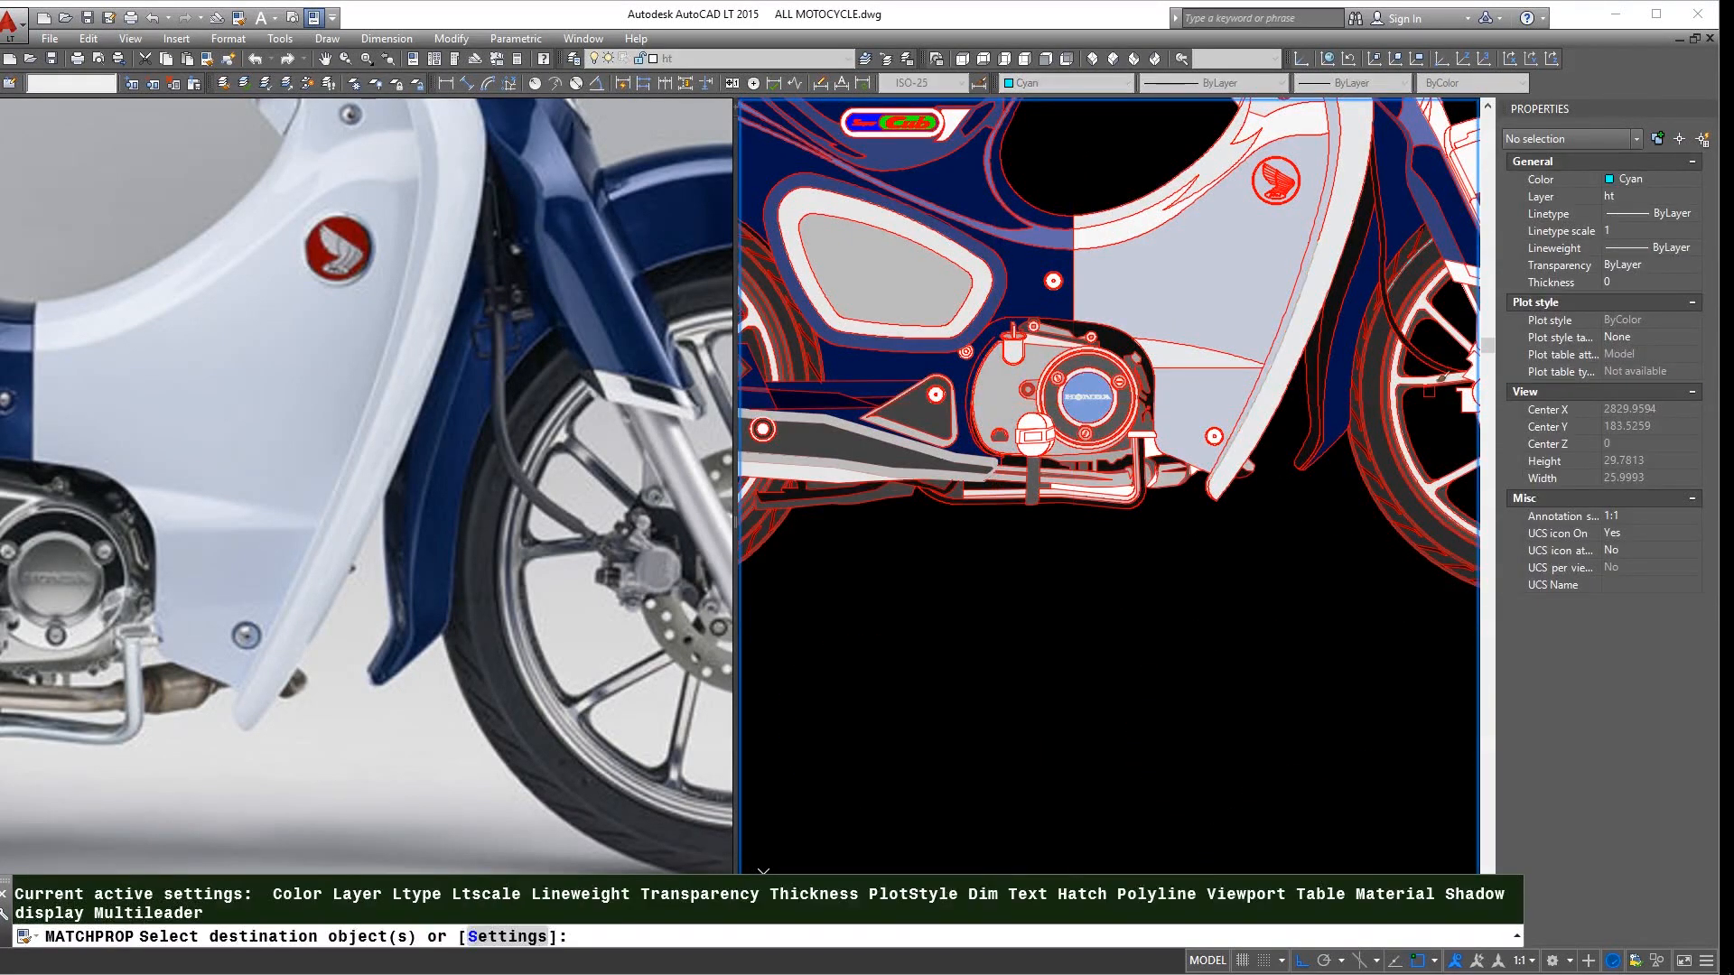
{"action": "scroll", "coordinate": [1088, 397], "scroll_direction": "down", "scroll_amount": 3}
{"action": "scroll", "coordinate": [1323, 390], "scroll_direction": "up", "scroll_amount": 6}
{"action": "left_click", "coordinate": [1262, 403]}
{"action": "key", "text": "space"}
- Match the exhaust's light grey strip properties onto the fork leg's wide middle band
{"action": "scroll", "coordinate": [1315, 442], "scroll_direction": "down", "scroll_amount": 6}
{"action": "scroll", "coordinate": [1002, 465], "scroll_direction": "up", "scroll_amount": 6}
{"action": "key", "text": "space"}
{"action": "left_click", "coordinate": [871, 516]}
{"action": "scroll", "coordinate": [867, 513], "scroll_direction": "down", "scroll_amount": 4}
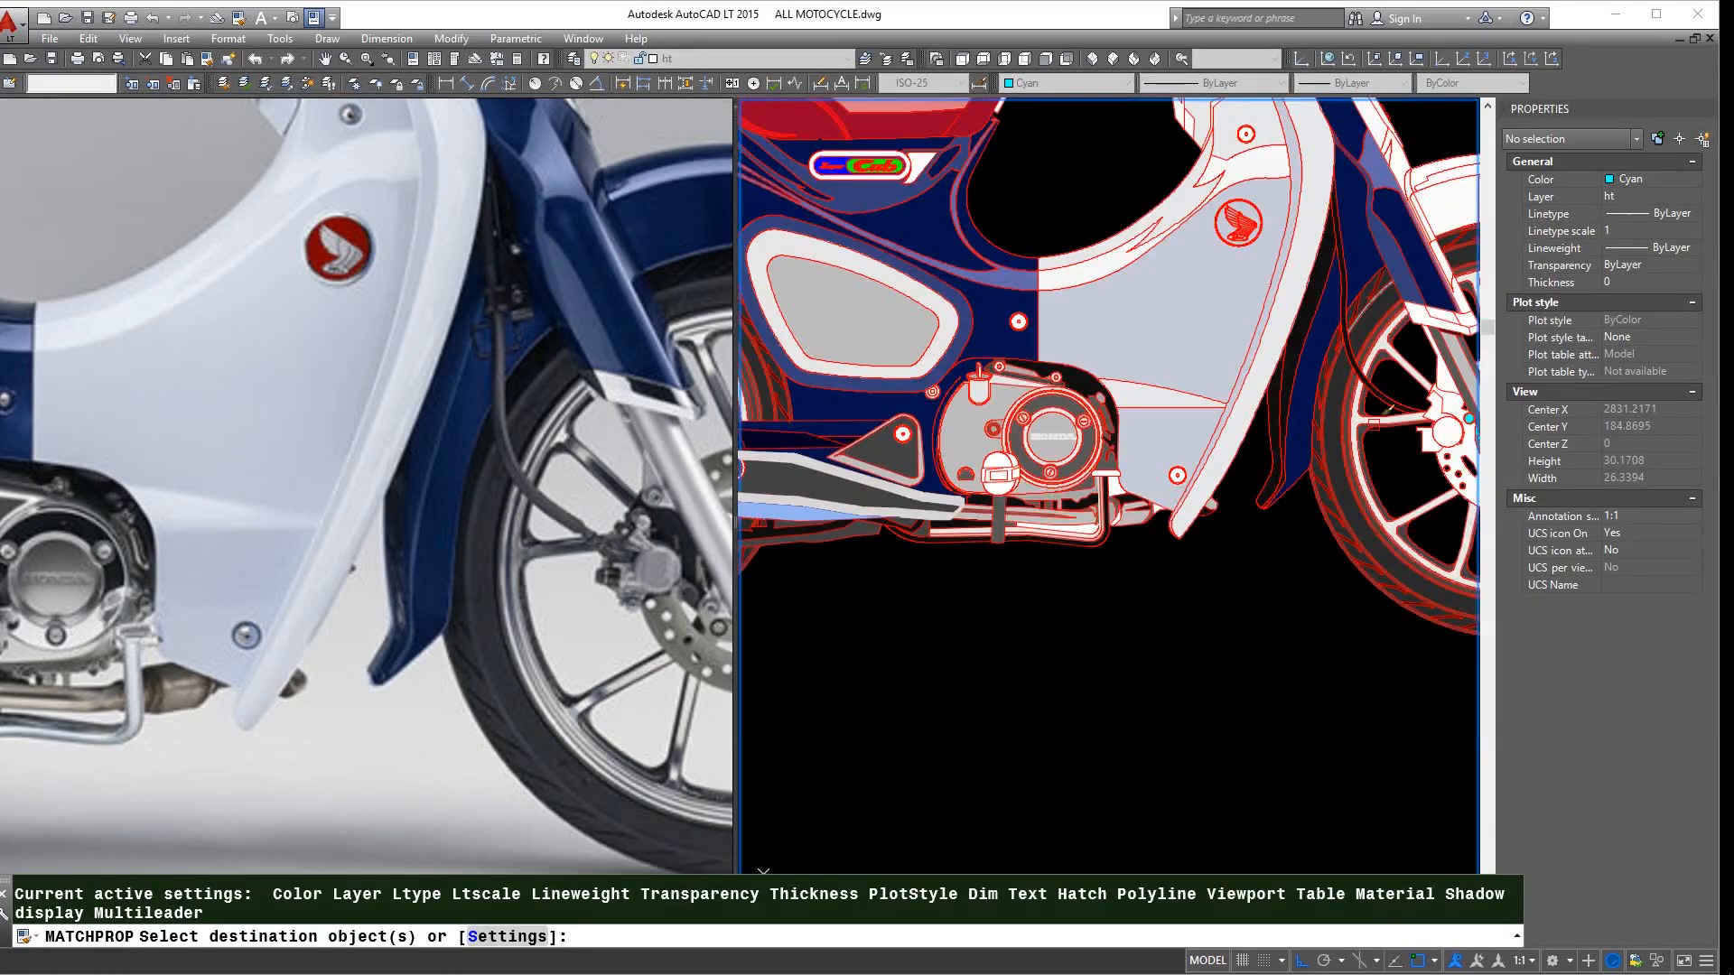
{"action": "scroll", "coordinate": [1323, 393], "scroll_direction": "up", "scroll_amount": 5}
{"action": "left_click", "coordinate": [1249, 391]}
{"action": "key", "text": "space"}
- Match a medium grey hatch's properties onto the outer bands of the front fork leg
{"action": "scroll", "coordinate": [1264, 397], "scroll_direction": "down", "scroll_amount": 6}
{"action": "key", "text": "space"}
{"action": "left_click", "coordinate": [972, 405]}
{"action": "scroll", "coordinate": [973, 406], "scroll_direction": "down", "scroll_amount": 3}
{"action": "scroll", "coordinate": [1354, 390], "scroll_direction": "up", "scroll_amount": 6}
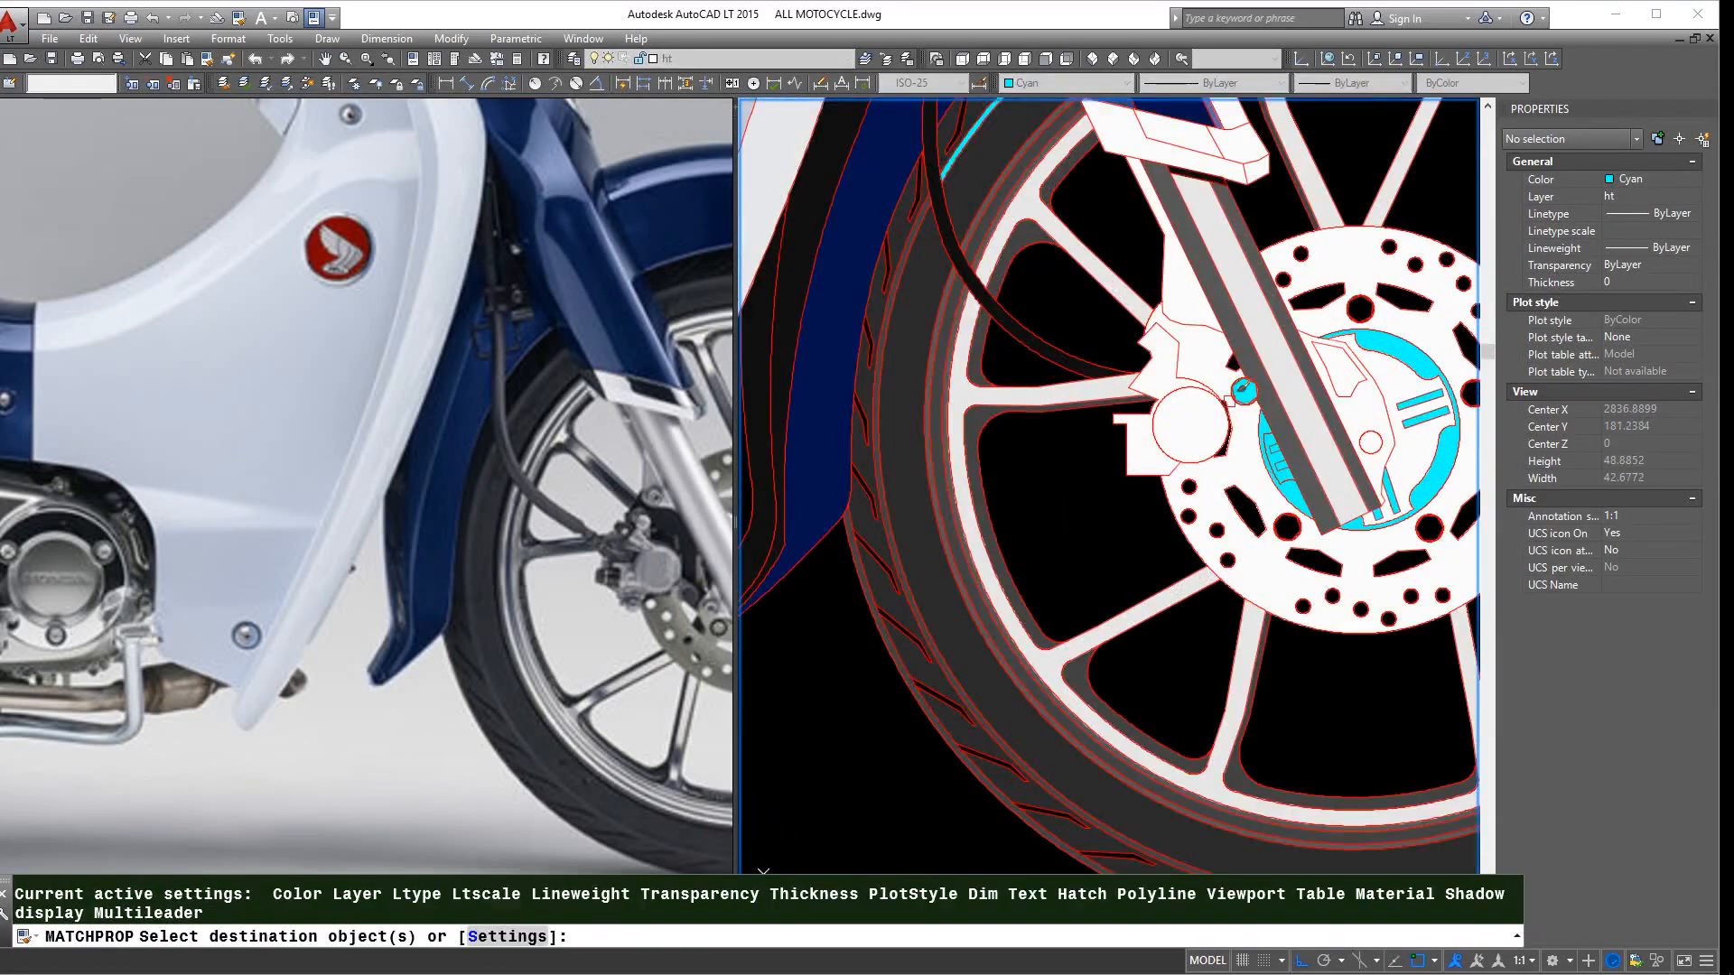
{"action": "left_click", "coordinate": [1323, 380]}
{"action": "key", "text": "space"}
{"action": "scroll", "coordinate": [1159, 462], "scroll_direction": "down", "scroll_amount": 5}
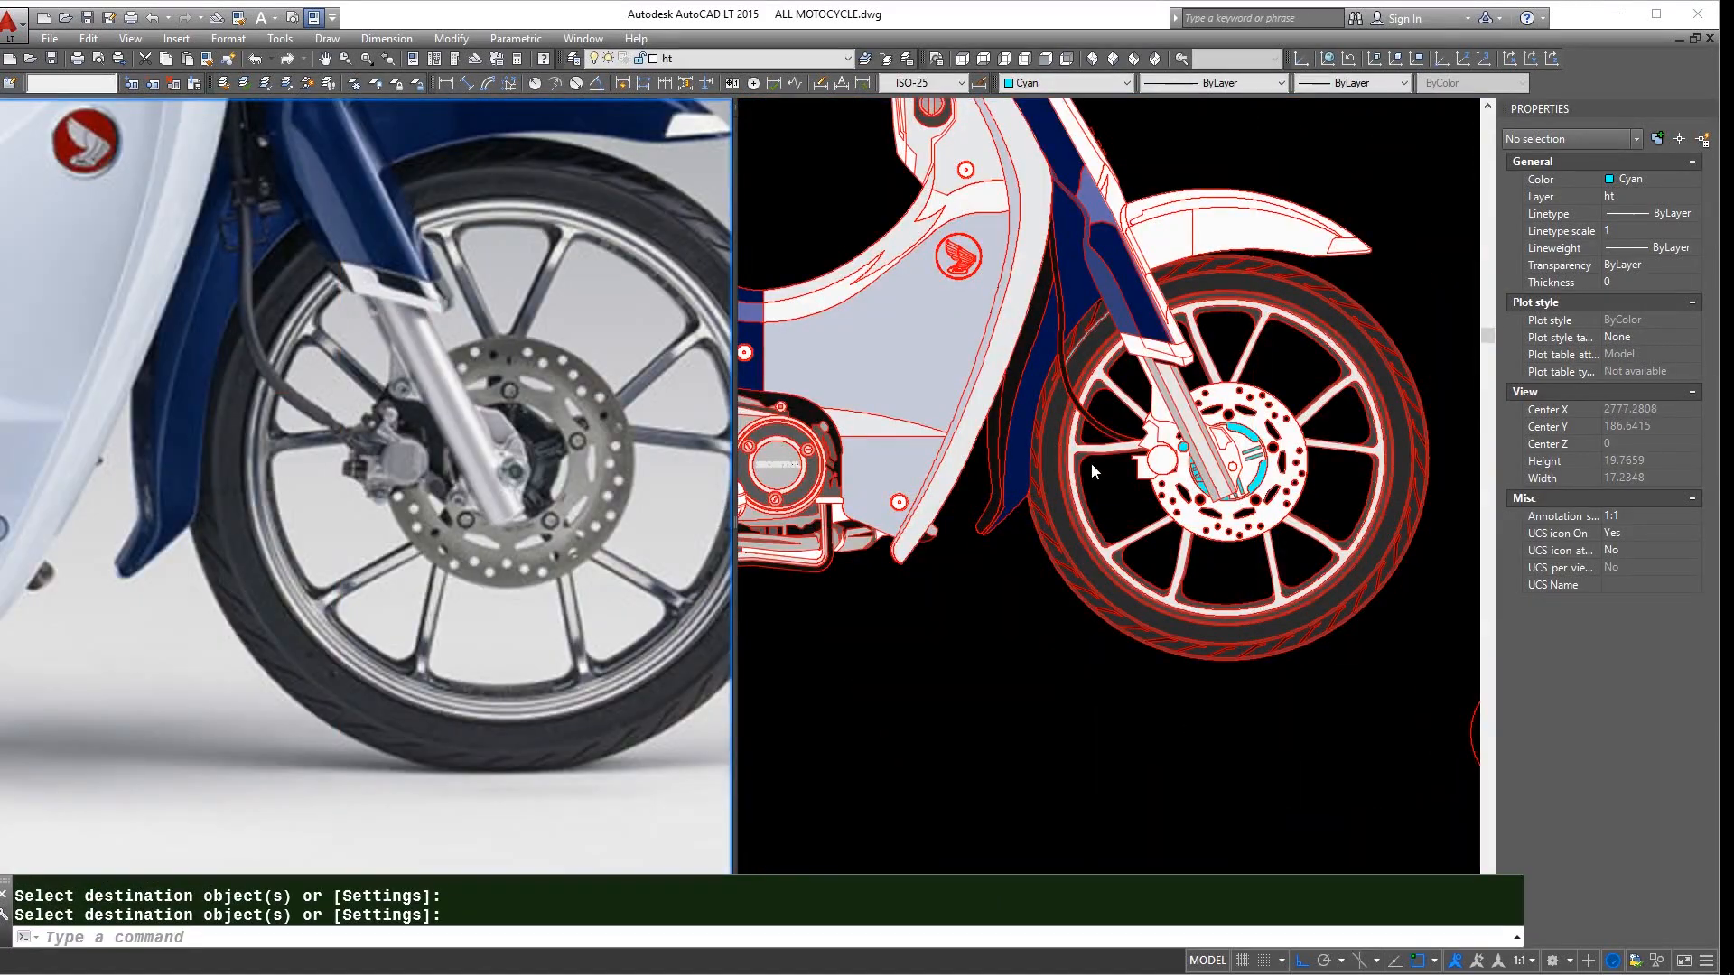
- Match the fork leg's grey outer band properties onto the front brake disc
{"action": "scroll", "coordinate": [1203, 364], "scroll_direction": "up", "scroll_amount": 3}
{"action": "left_click", "coordinate": [1197, 537]}
{"action": "scroll", "coordinate": [1198, 537], "scroll_direction": "up", "scroll_amount": 5}
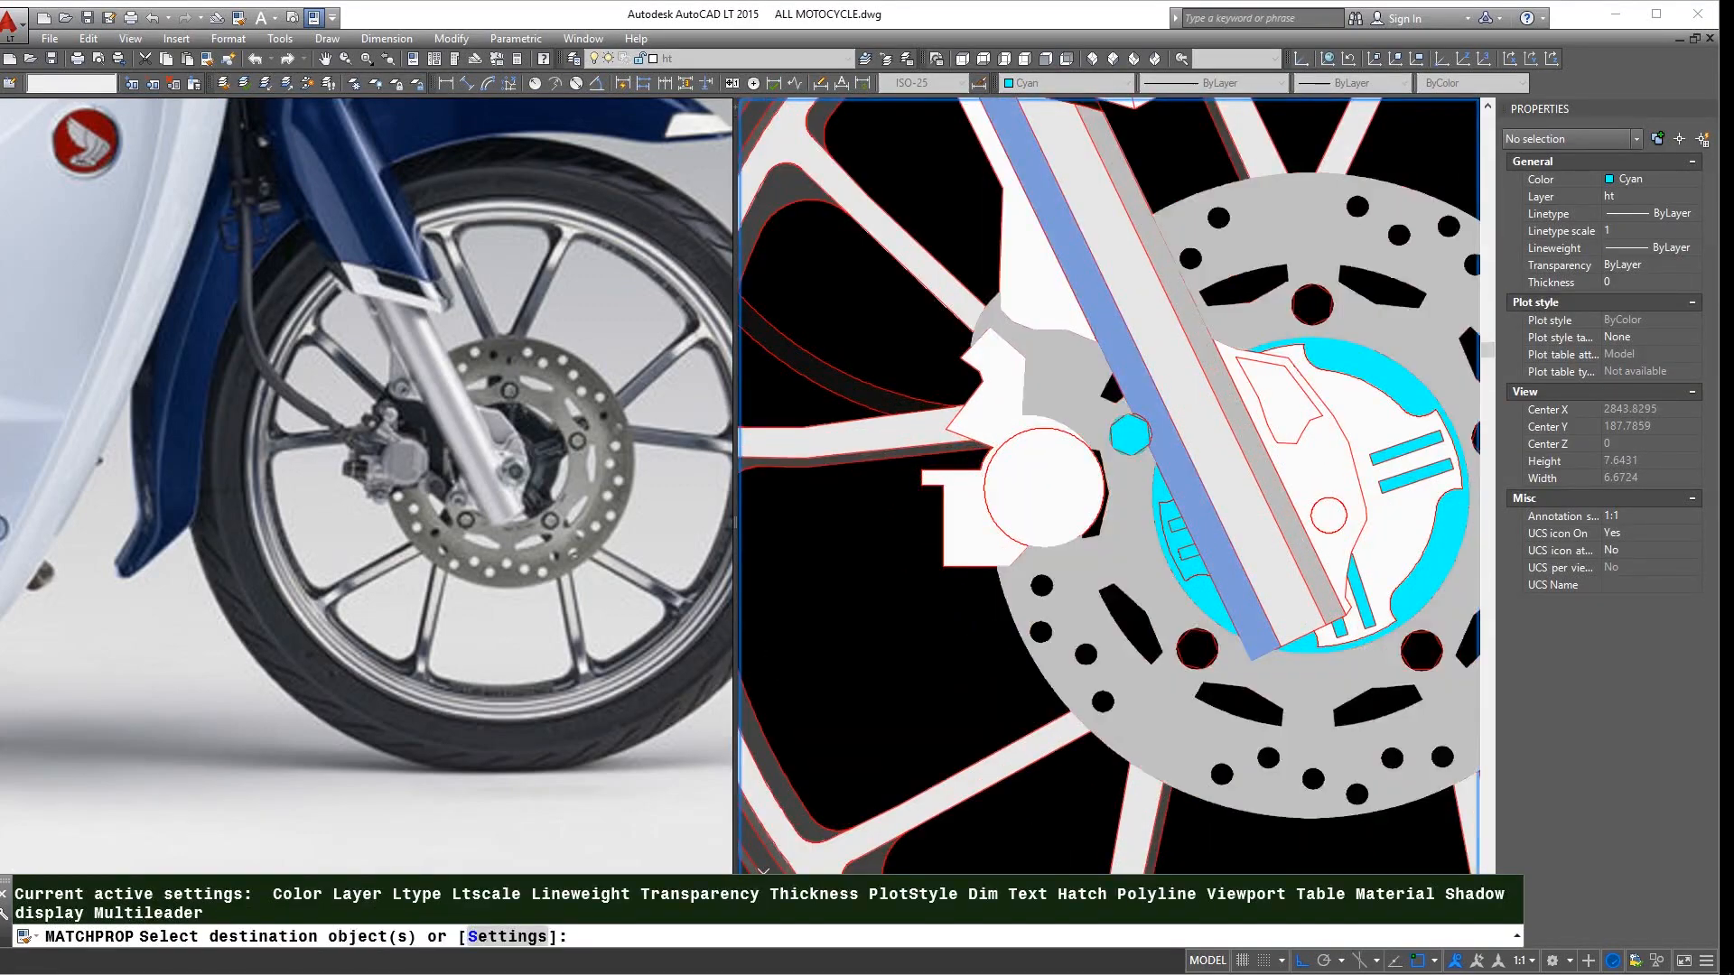
{"action": "left_click", "coordinate": [1153, 531]}
{"action": "key", "text": "space"}
{"action": "scroll", "coordinate": [1145, 534], "scroll_direction": "down", "scroll_amount": 5}
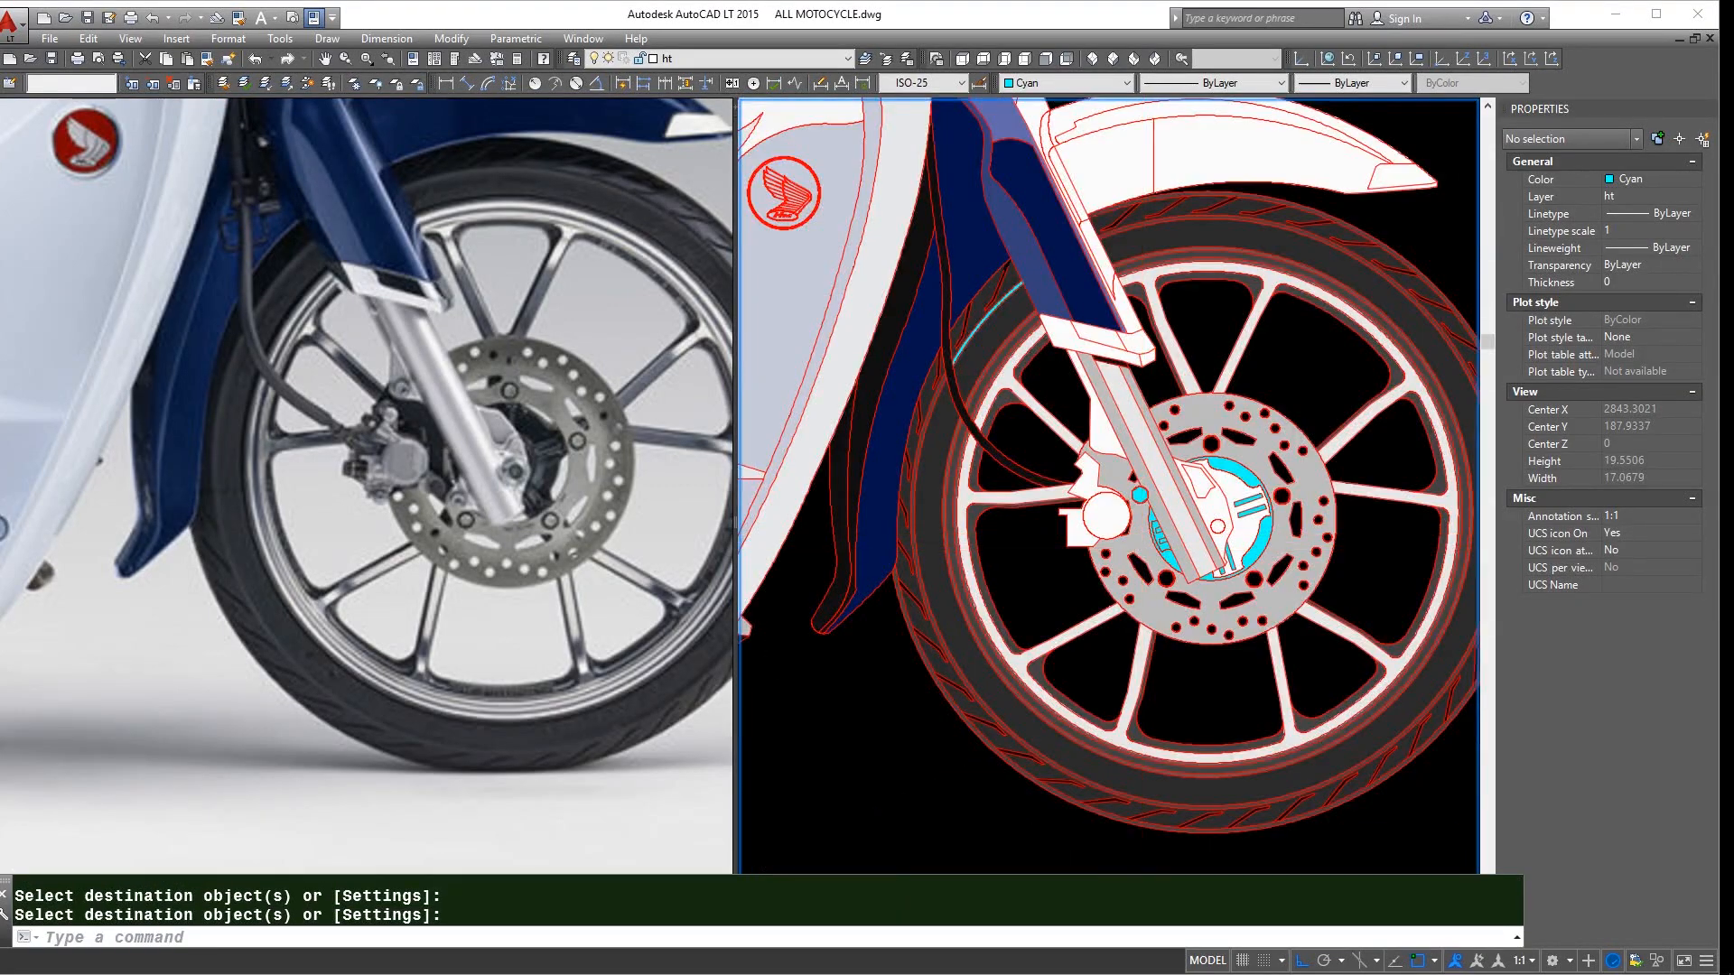
{"action": "type", "text": "e"}
{"action": "key", "text": "space"}
{"action": "left_click", "coordinate": [1127, 541]}
{"action": "scroll", "coordinate": [1128, 541], "scroll_direction": "up", "scroll_amount": 6}
{"action": "key", "text": "Escape"}
{"action": "key", "text": "Escape"}
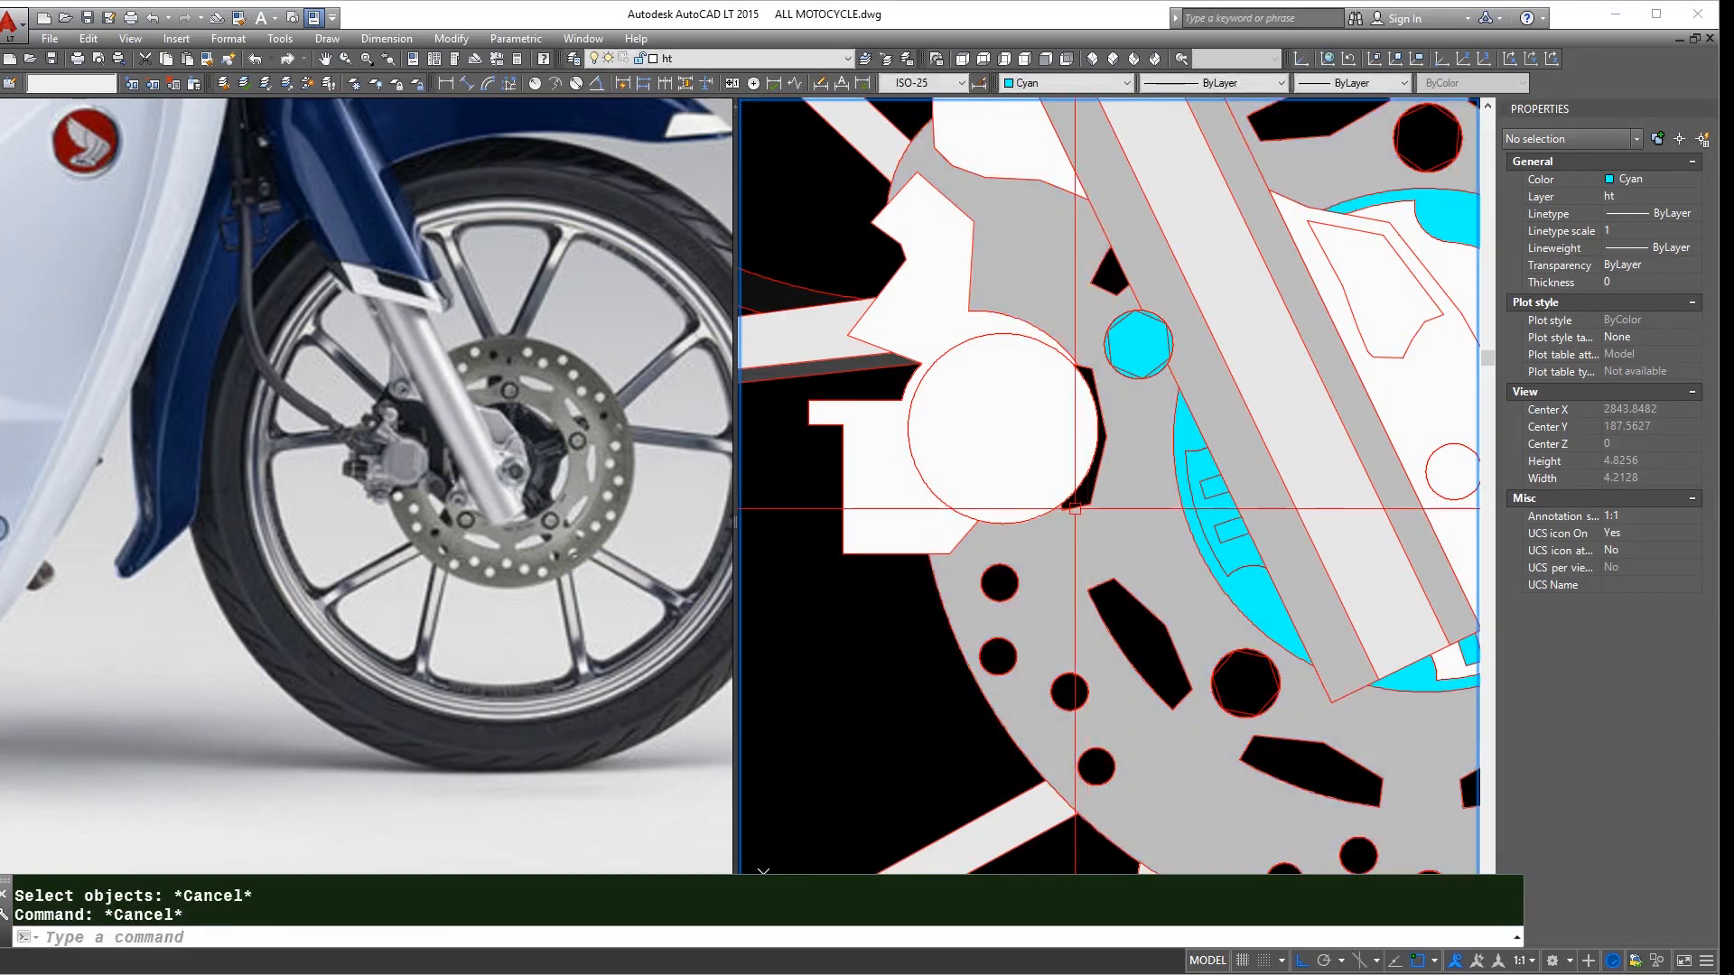
- Extend the short edge line beside the round caliper cover to the hub circle
{"action": "type", "text": "ex"}
{"action": "left_click", "coordinate": [1185, 404]}
{"action": "key", "text": "space"}
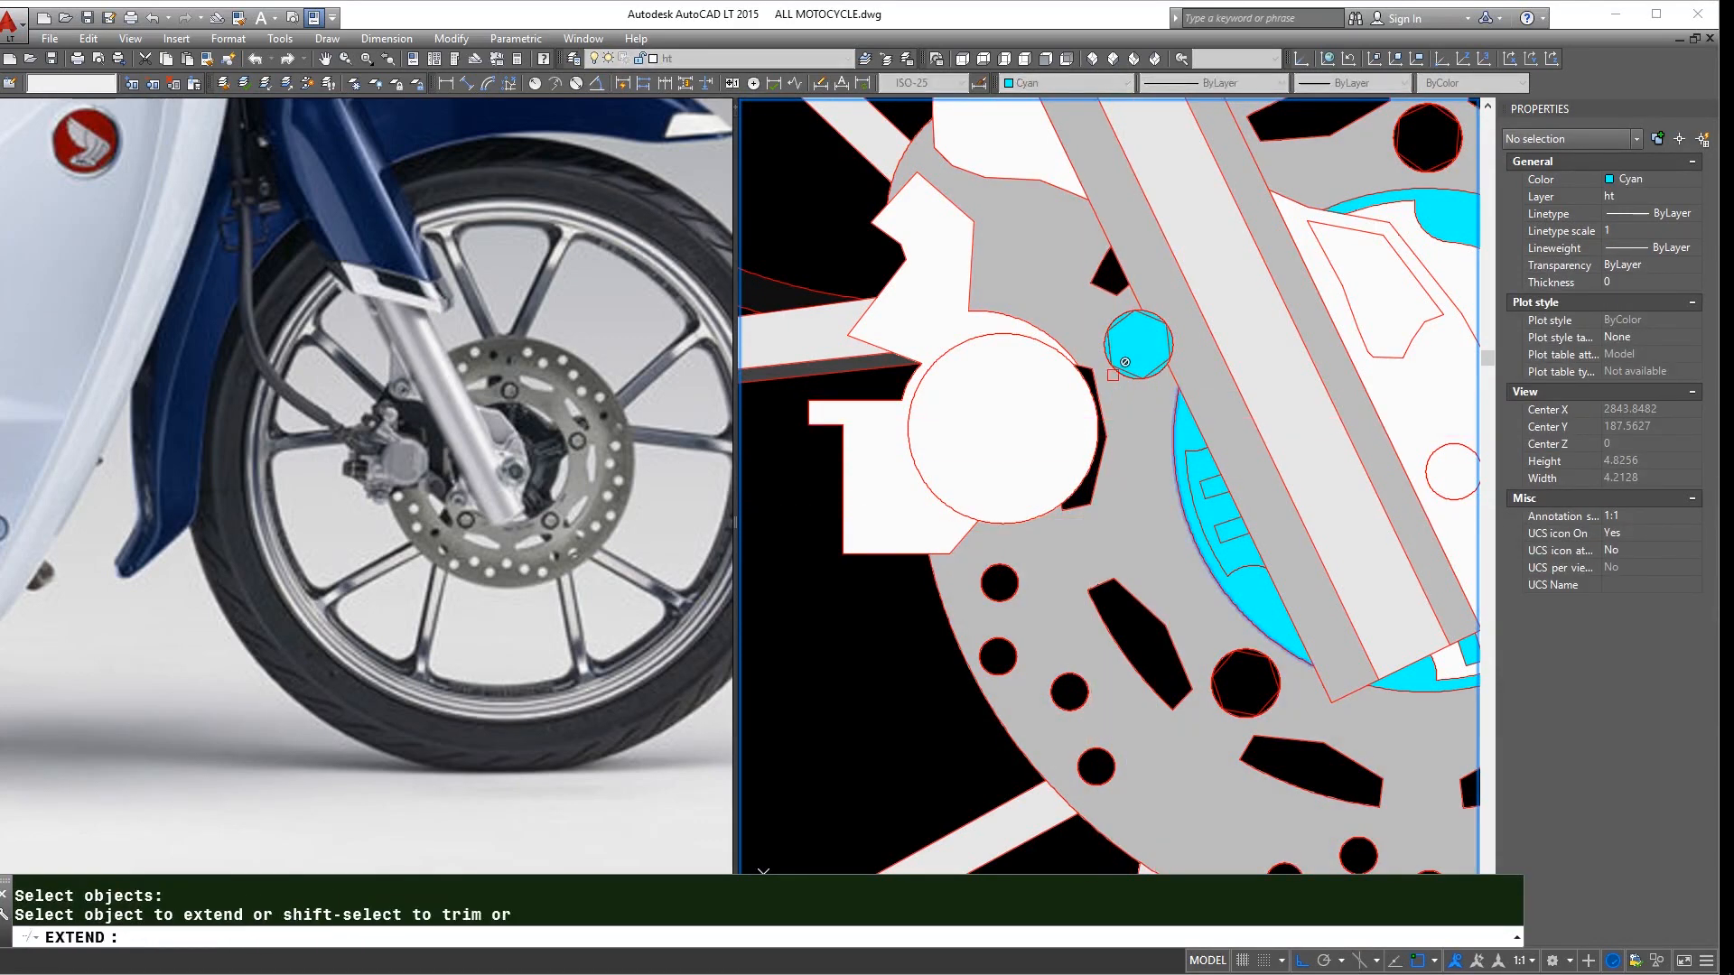
{"action": "scroll", "coordinate": [1090, 364], "scroll_direction": "up", "scroll_amount": 4}
{"action": "left_click", "coordinate": [1093, 374]}
{"action": "left_click", "coordinate": [1090, 376]}
{"action": "key", "text": "space"}
- Try to trim the extended line around the cyan bolt beside the fork leg
{"action": "scroll", "coordinate": [1188, 397], "scroll_direction": "up", "scroll_amount": 6}
{"action": "type", "text": "tr"}
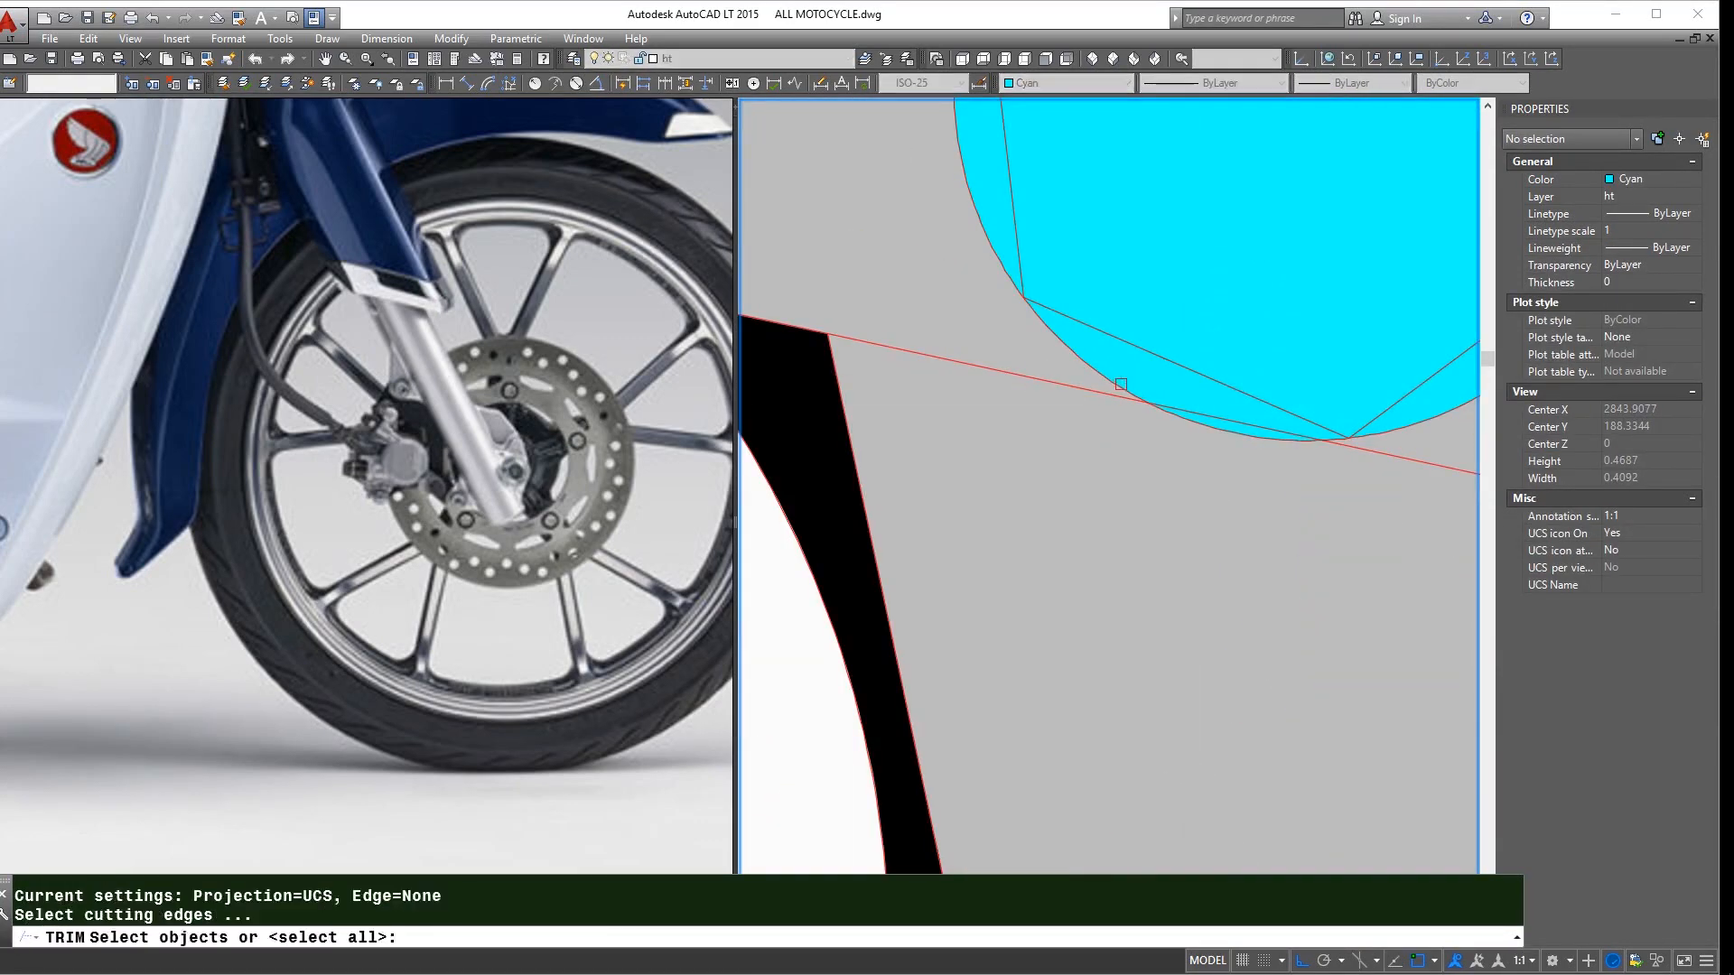
{"action": "left_click", "coordinate": [1126, 384]}
{"action": "key", "text": "space"}
{"action": "key", "text": "Escape"}
{"action": "scroll", "coordinate": [1147, 429], "scroll_direction": "down", "scroll_amount": 10}
{"action": "type", "text": "t"}
{"action": "left_click", "coordinate": [1184, 436]}
{"action": "key", "text": "Escape"}
{"action": "key", "text": "Escape"}
- Erase the grey hatch that fills the front brake disc and caliper bracket
{"action": "scroll", "coordinate": [924, 490], "scroll_direction": "down", "scroll_amount": 4}
{"action": "type", "text": "e"}
{"action": "left_click", "coordinate": [1036, 551]}
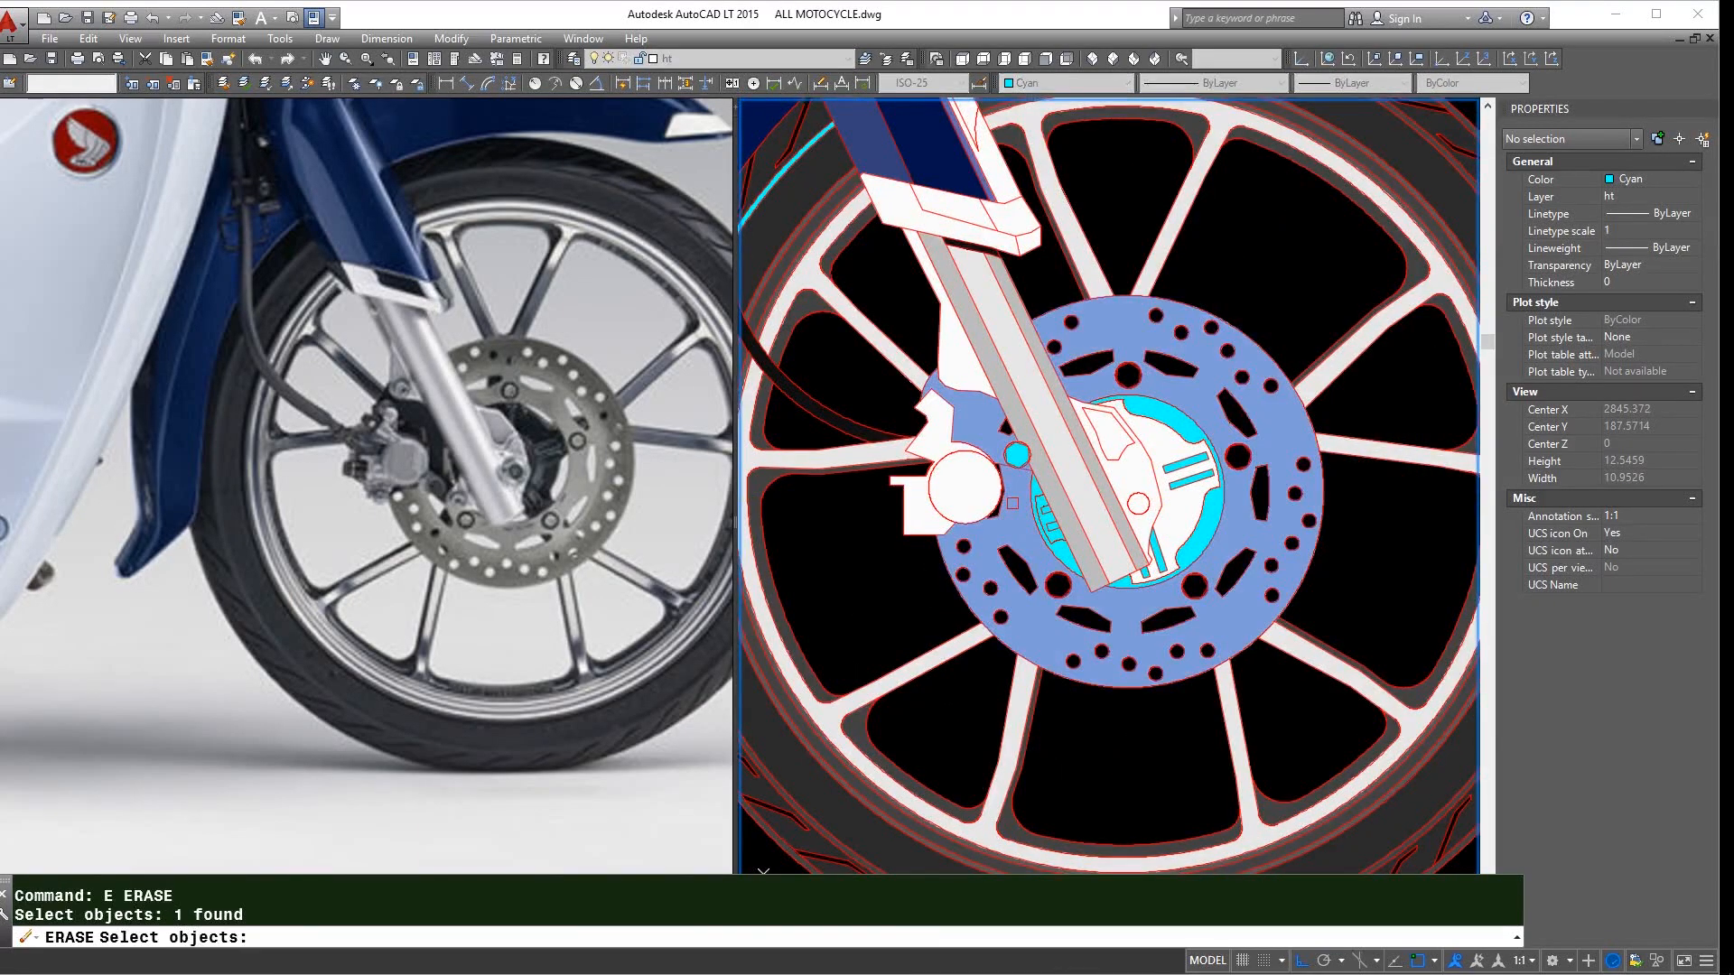
{"action": "key", "text": "space"}
- Hatch the caliper bracket and the front brake disc as separate solid regions
{"action": "type", "text": "h"}
{"action": "key", "text": "alt+k"}
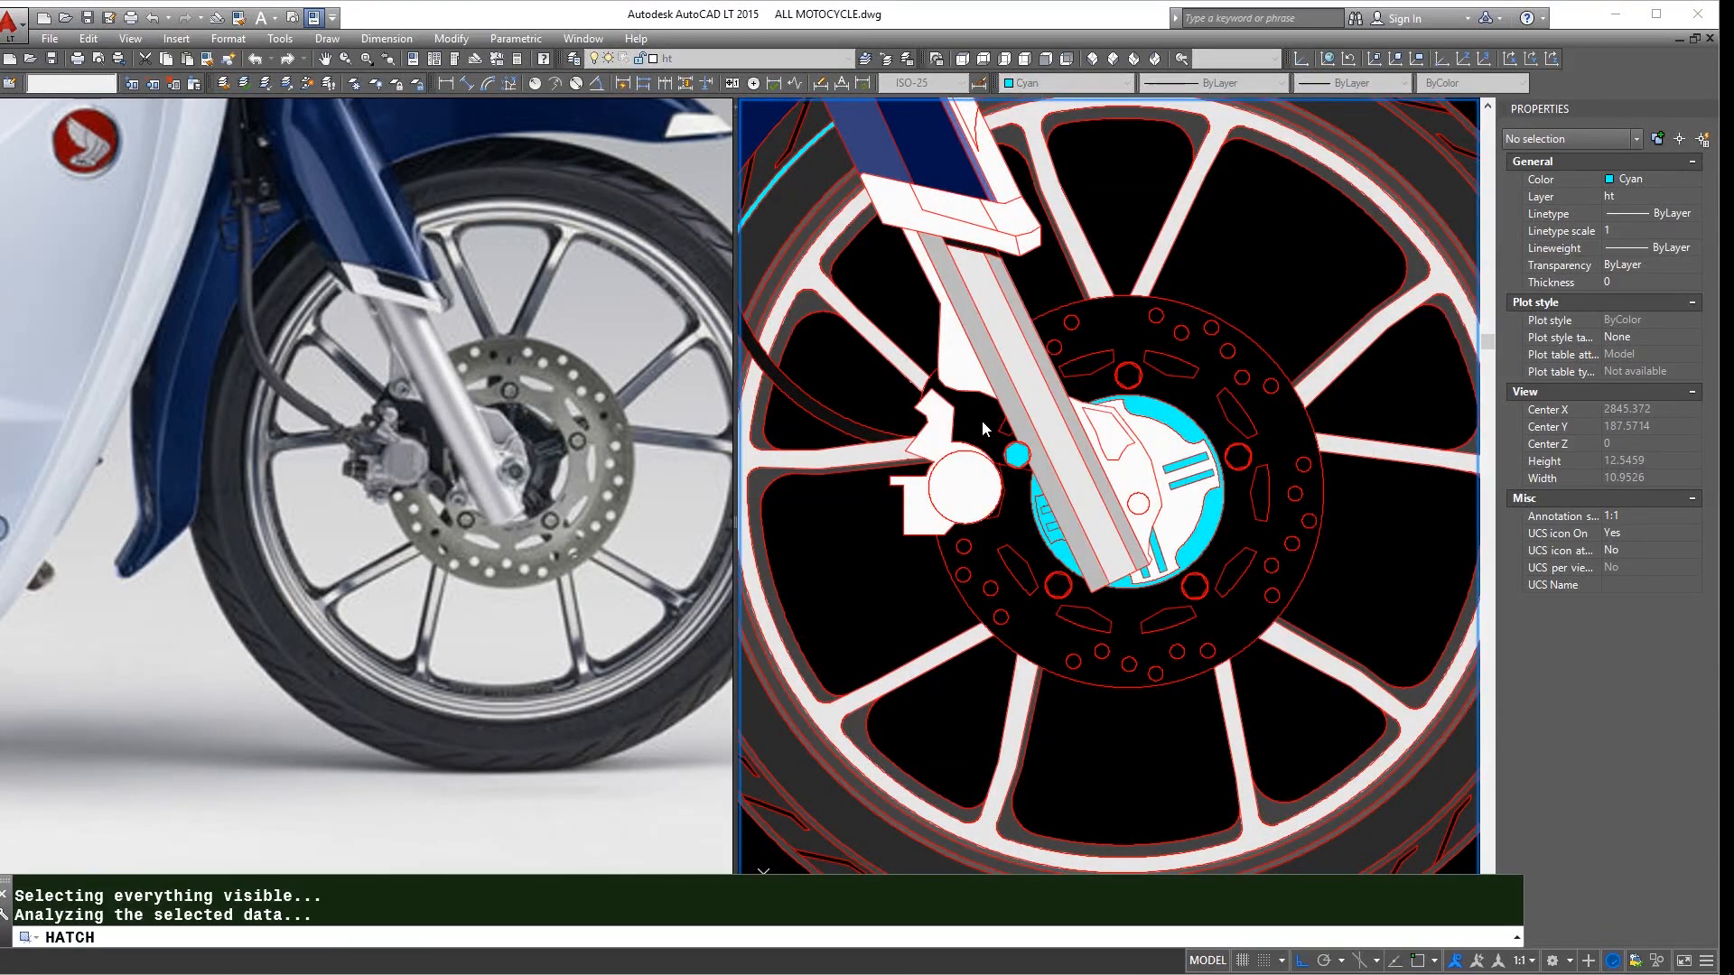
{"action": "key", "text": "space"}
{"action": "key", "text": "space"}
{"action": "key", "text": "space"}
{"action": "key", "text": "alt+k"}
{"action": "left_click", "coordinate": [1019, 516]}
{"action": "key", "text": "space"}
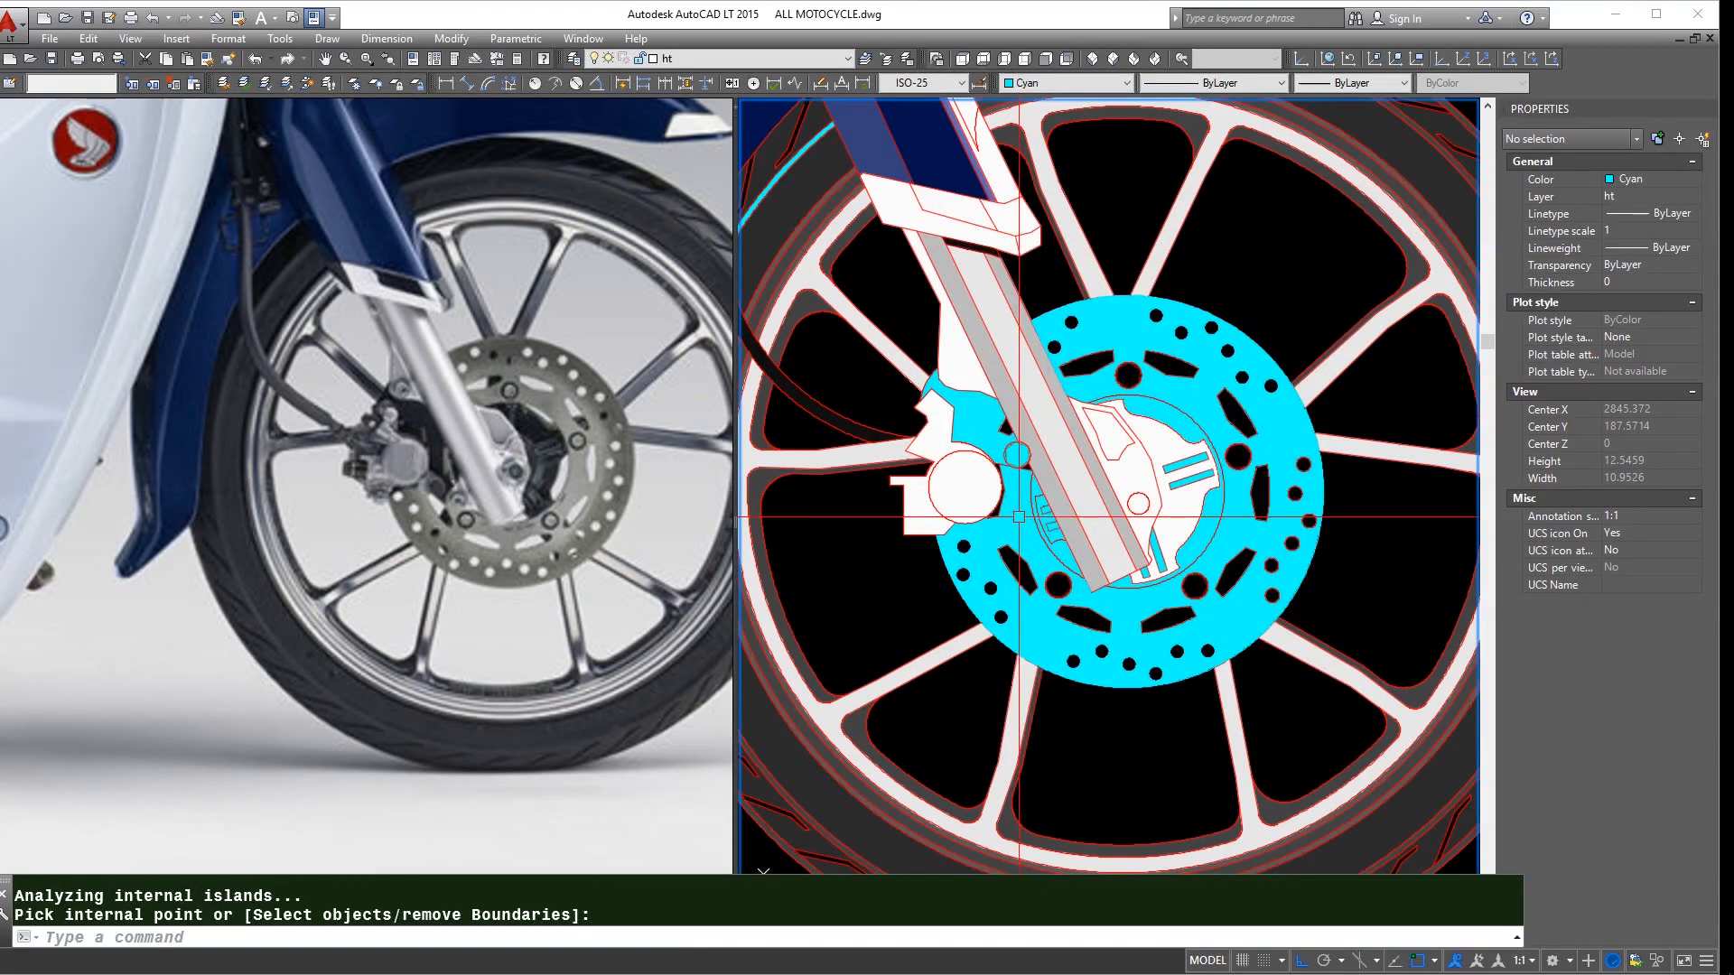
{"action": "type", "text": "m"}
{"action": "left_click", "coordinate": [1014, 530]}
{"action": "key", "text": "Escape"}
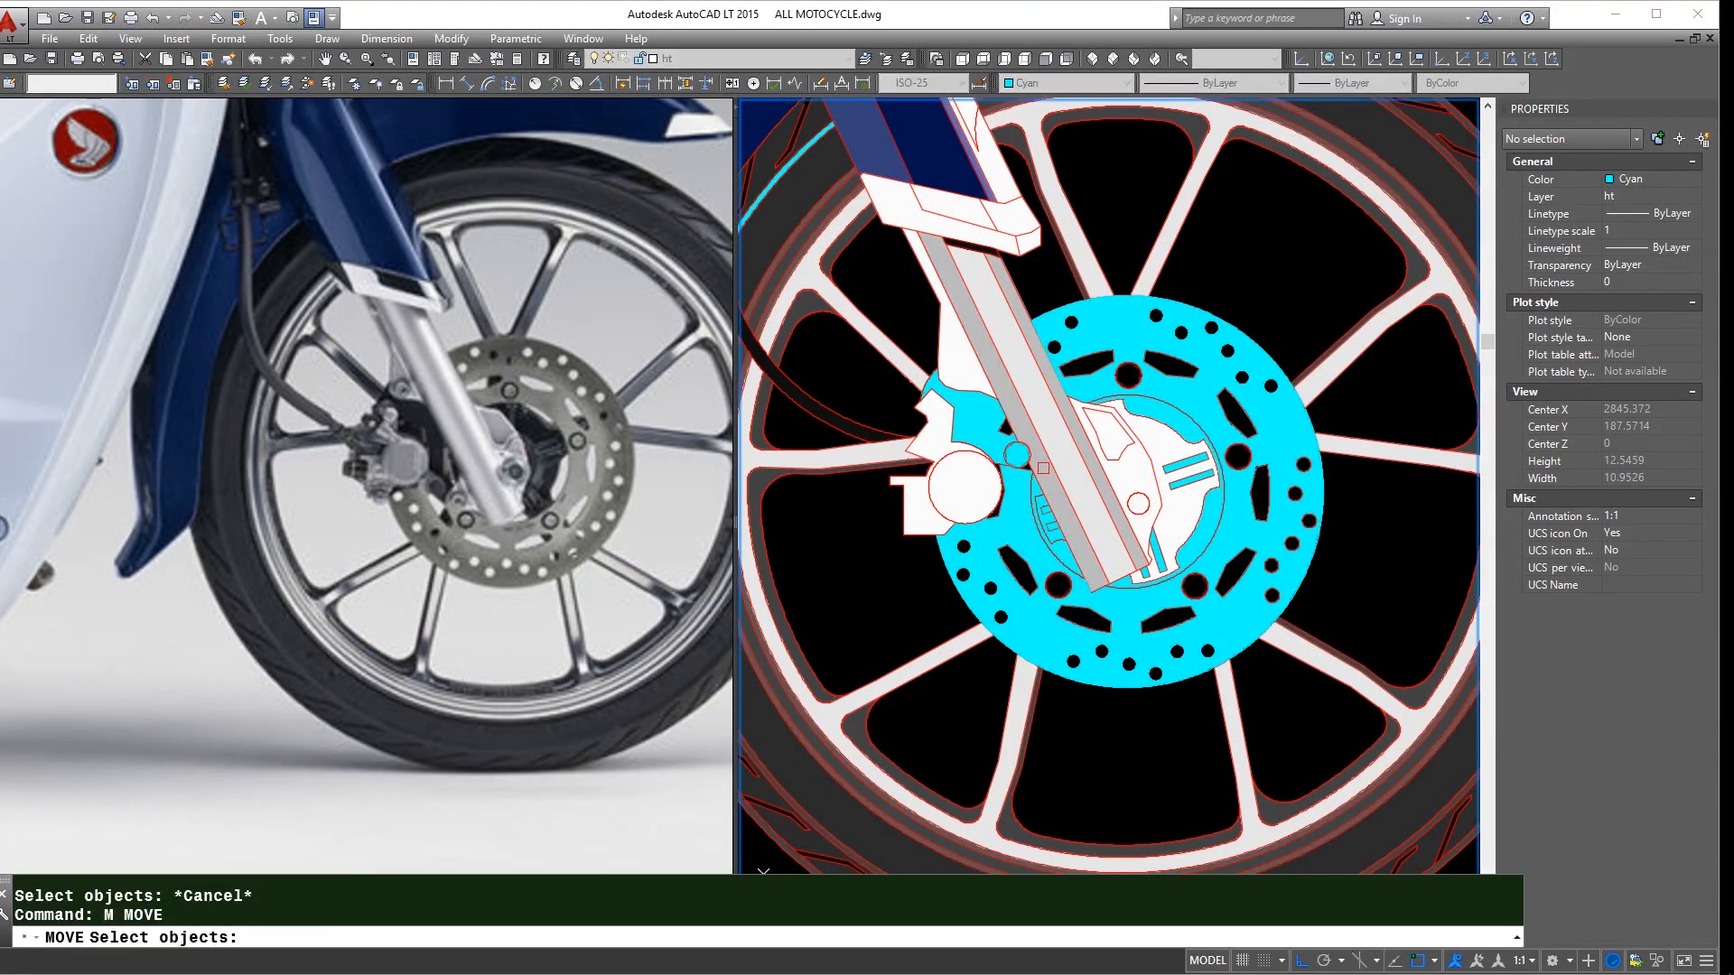
{"action": "left_click", "coordinate": [1043, 467]}
{"action": "key", "text": "Escape"}
- Match the fork leg's grey outer band properties onto the new brake disc hatch
{"action": "type", "text": "ma"}
{"action": "left_click", "coordinate": [1066, 526]}
{"action": "left_click", "coordinate": [1016, 506]}
{"action": "key", "text": "space"}
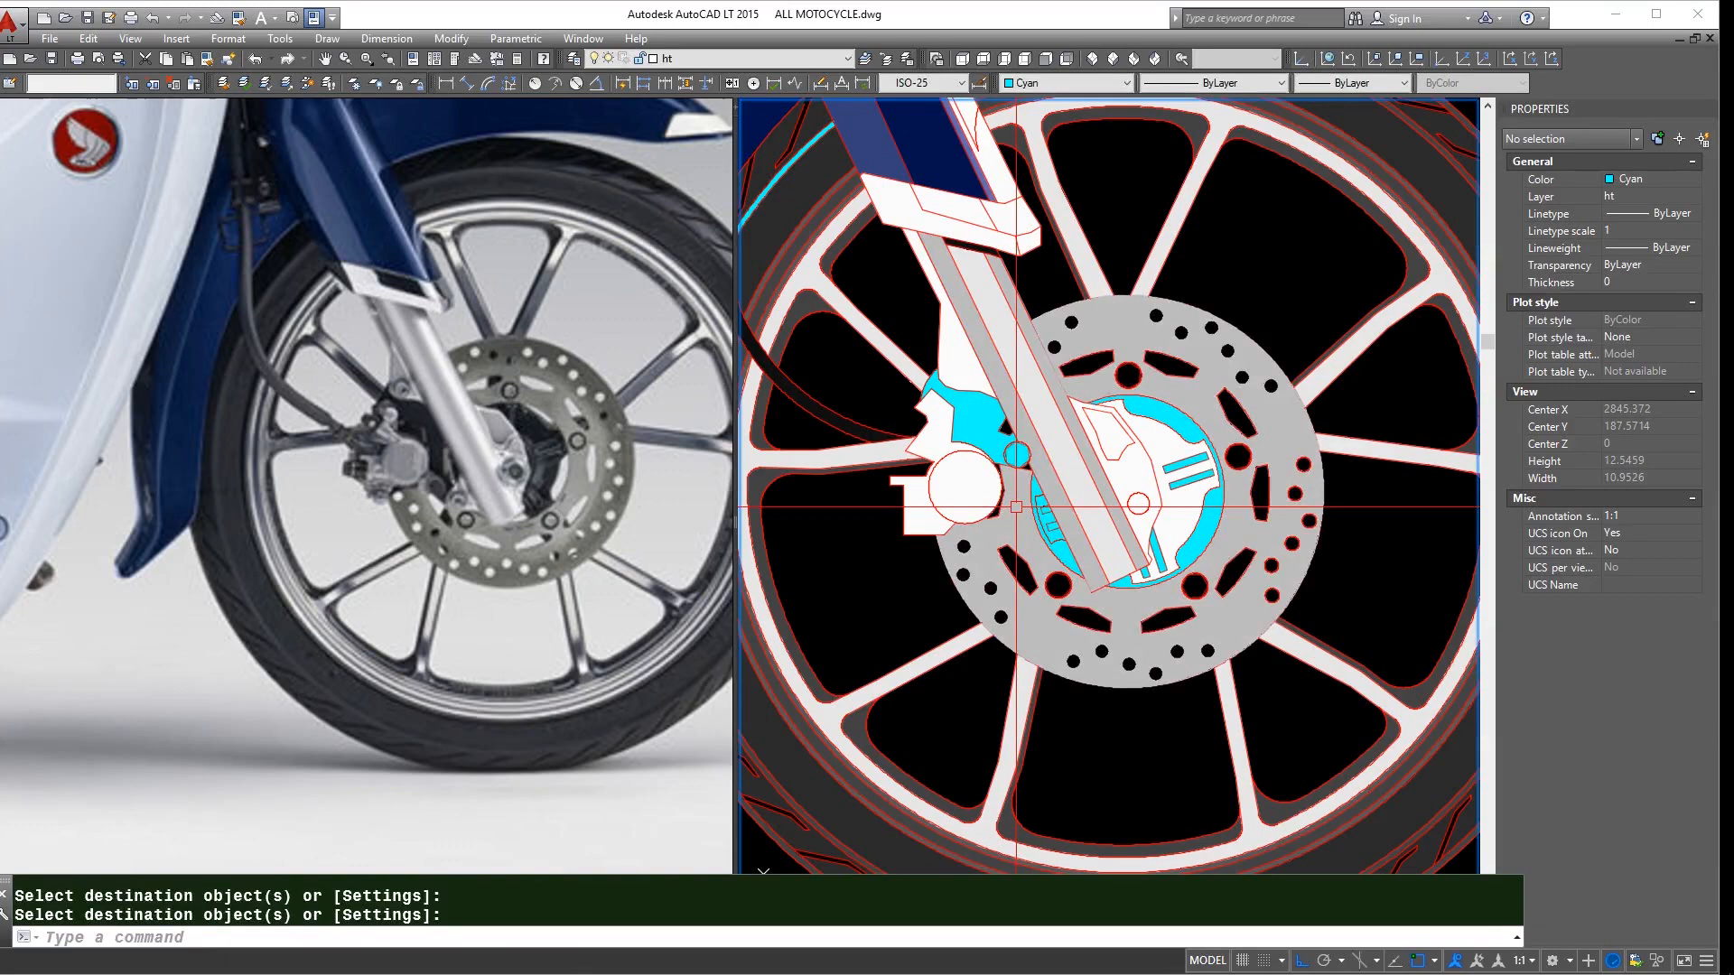
{"action": "scroll", "coordinate": [962, 244], "scroll_direction": "up", "scroll_amount": 2}
{"action": "type", "text": "ma"}
{"action": "left_click", "coordinate": [961, 246]}
{"action": "left_click", "coordinate": [979, 643]}
{"action": "key", "text": "space"}
{"action": "scroll", "coordinate": [1122, 559], "scroll_direction": "down", "scroll_amount": 2}
{"action": "scroll", "coordinate": [1122, 559], "scroll_direction": "down", "scroll_amount": 2}
{"action": "middle_click_drag", "start_coordinate": [1121, 559], "coordinate": [1330, 506]}
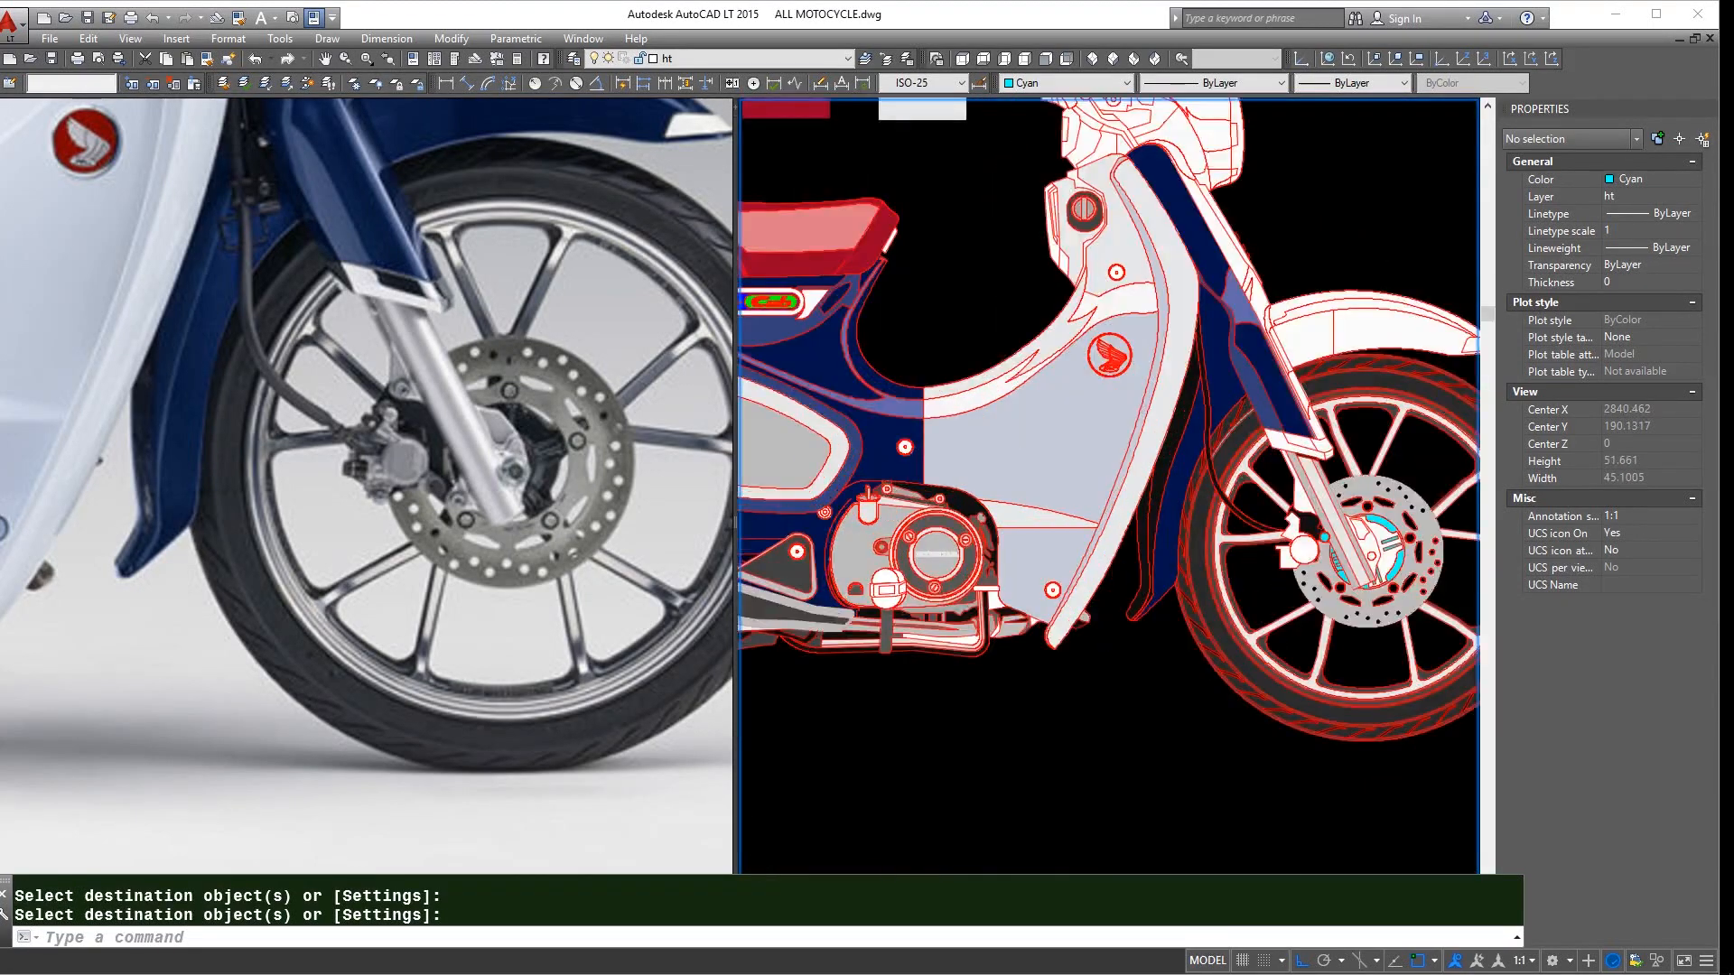
- Match a near-black hatch's properties onto the caliper mounting bracket behind the fork leg
{"action": "scroll", "coordinate": [1086, 560], "scroll_direction": "up", "scroll_amount": 2}
{"action": "type", "text": "ma"}
{"action": "left_click", "coordinate": [1070, 560]}
{"action": "scroll", "coordinate": [1250, 491], "scroll_direction": "up", "scroll_amount": 2}
{"action": "left_click", "coordinate": [1250, 491]}
{"action": "key", "text": "space"}
- Match a dark grey hatch from the motorcycle's rear half onto the upper bracket behind the fork leg
{"action": "scroll", "coordinate": [1250, 491], "scroll_direction": "down", "scroll_amount": 6}
{"action": "middle_click_drag", "start_coordinate": [869, 570], "coordinate": [1164, 531]}
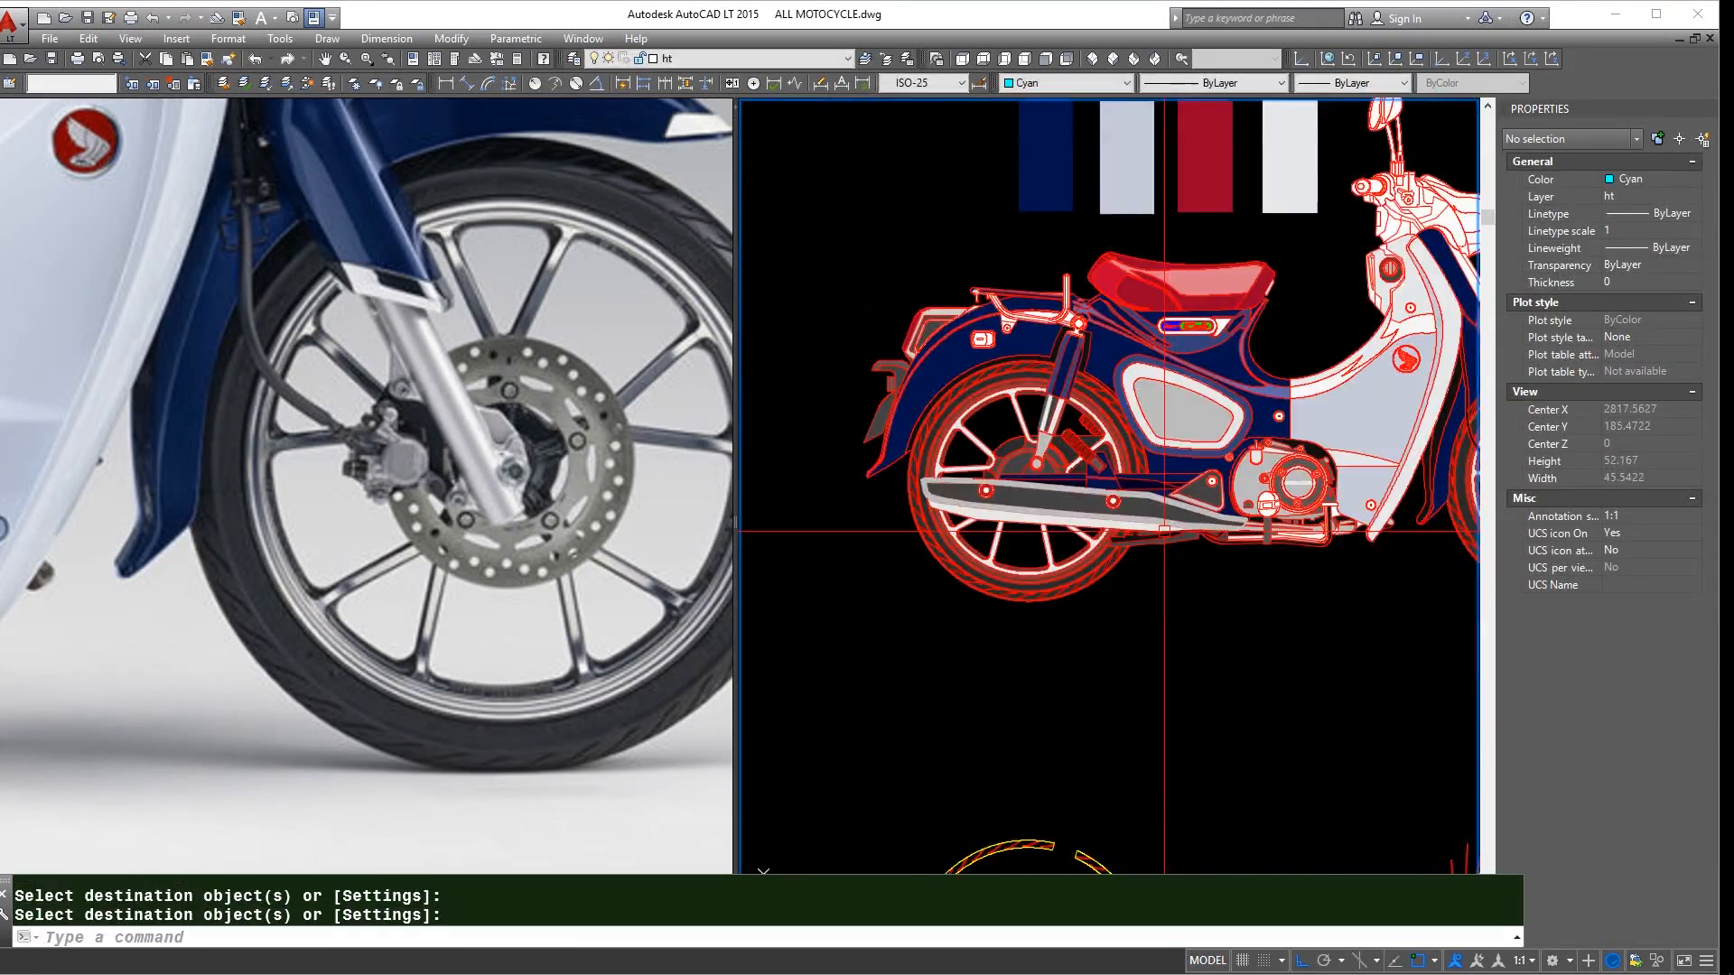
{"action": "scroll", "coordinate": [894, 406], "scroll_direction": "up", "scroll_amount": 6}
{"action": "left_click", "coordinate": [853, 428]}
{"action": "scroll", "coordinate": [853, 428], "scroll_direction": "down", "scroll_amount": 6}
{"action": "scroll", "coordinate": [1128, 502], "scroll_direction": "up", "scroll_amount": 6}
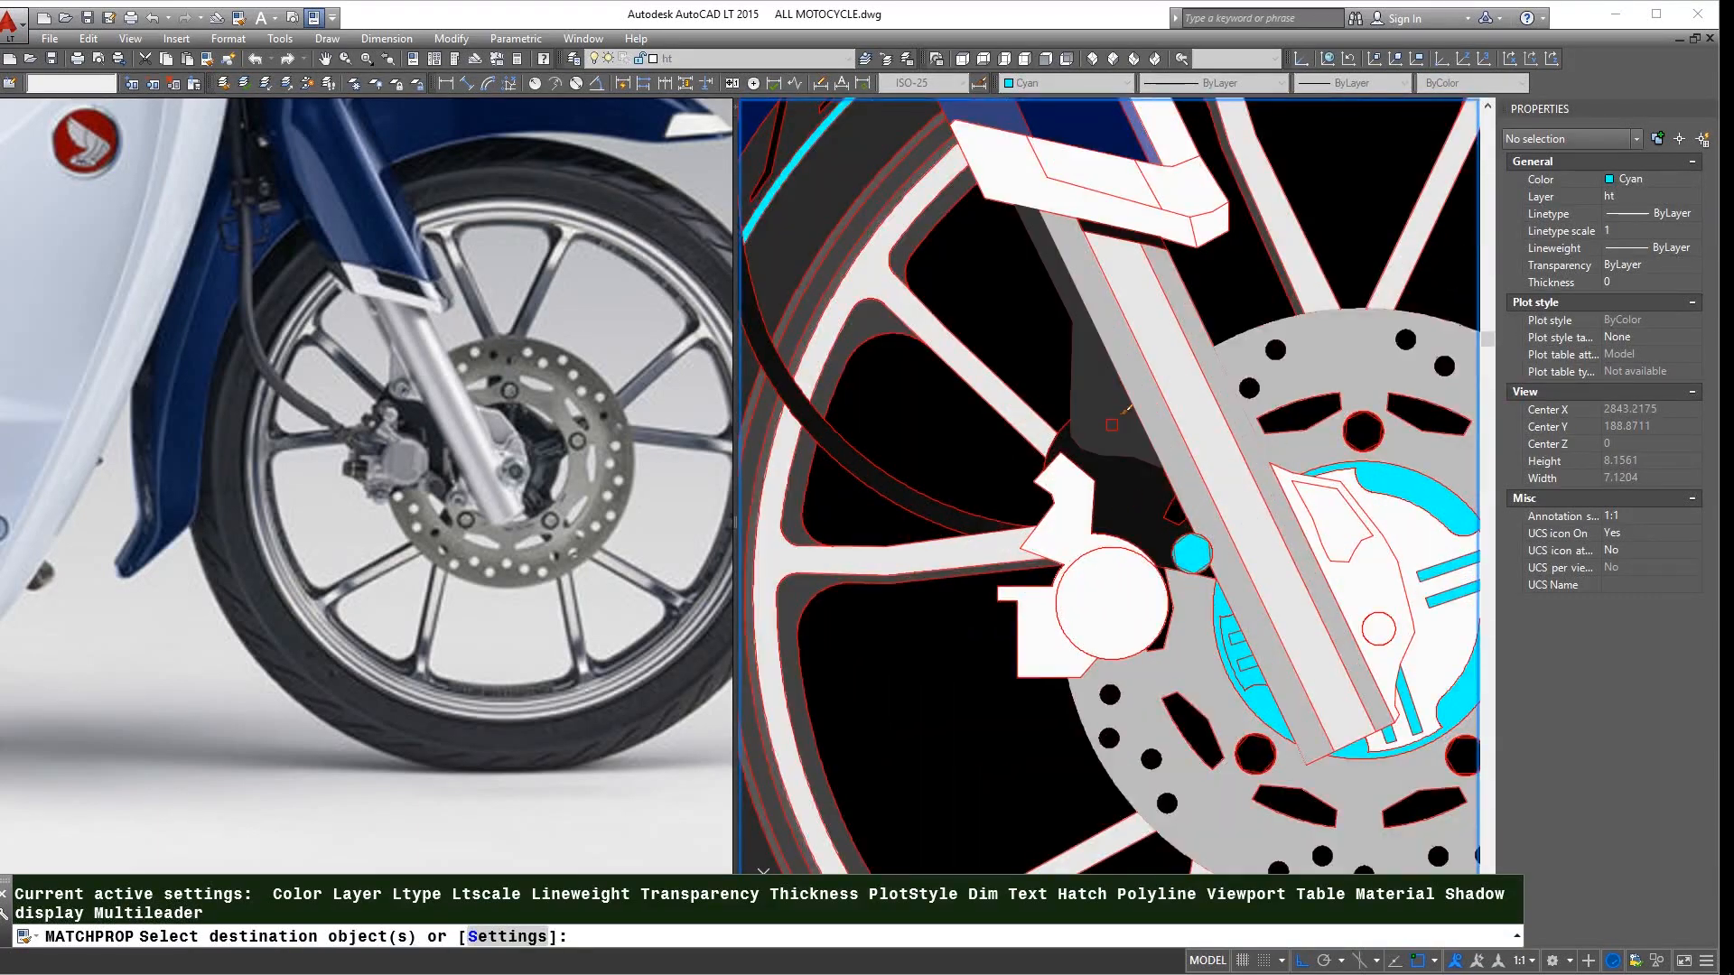
{"action": "left_click", "coordinate": [1129, 502]}
{"action": "key", "text": "space"}
- Match the upper bracket's dark grey properties onto the angular caliper body parts around the round cover
{"action": "key", "text": "space"}
{"action": "left_click", "coordinate": [1109, 429]}
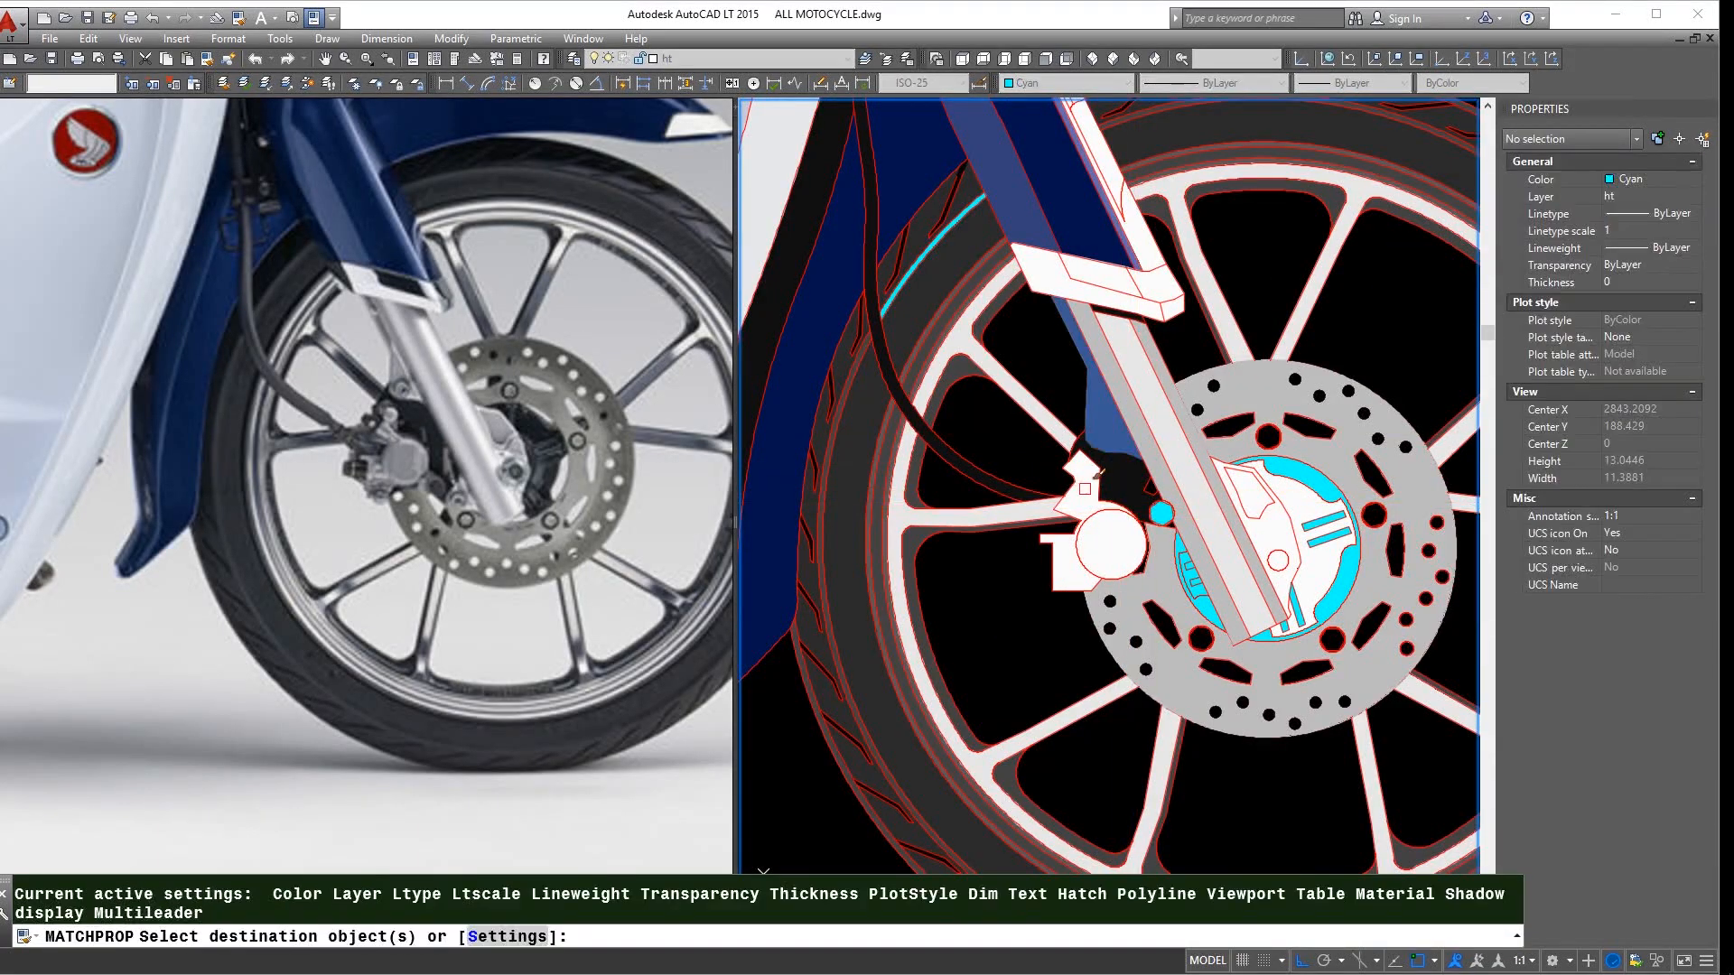
{"action": "left_click", "coordinate": [1084, 492]}
{"action": "key", "text": "space"}
- Match the fork leg's grey outer band properties onto the round caliper cover
{"action": "key", "text": "space"}
{"action": "left_click", "coordinate": [1179, 517]}
{"action": "left_click", "coordinate": [1126, 541]}
{"action": "key", "text": "space"}
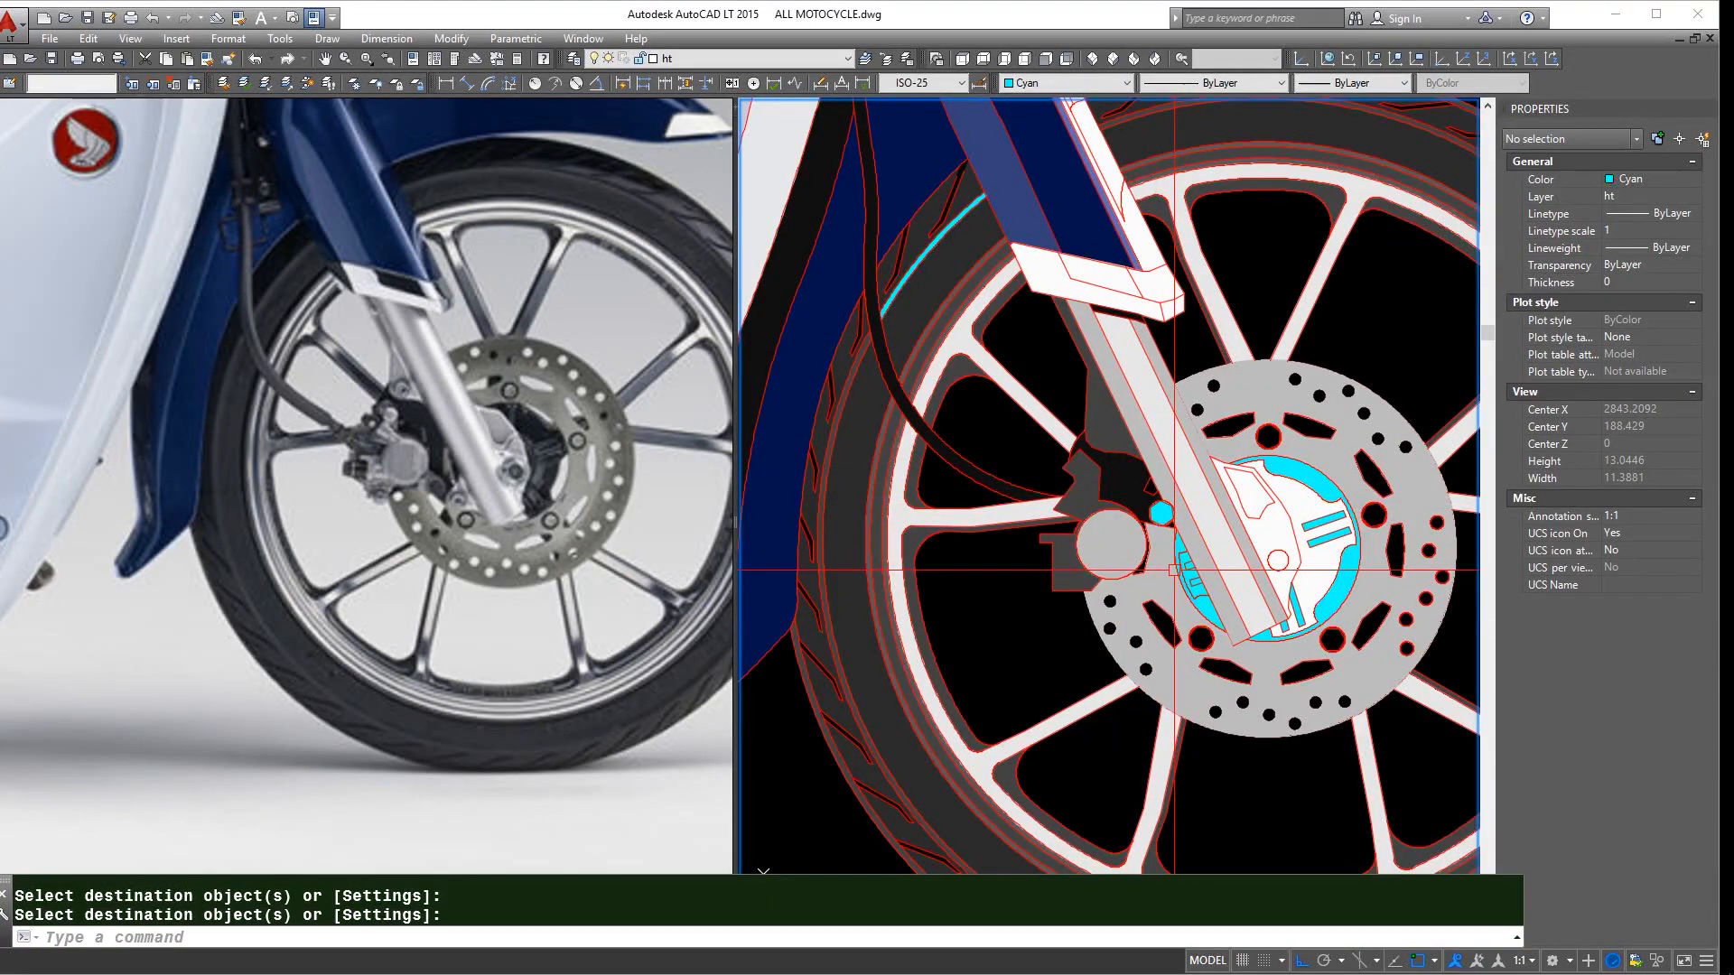
- Match the fork leg's light grey middle band properties onto the round caliper cover
{"action": "key", "text": "space"}
{"action": "left_click", "coordinate": [1206, 529]}
{"action": "left_click", "coordinate": [1120, 544]}
{"action": "key", "text": "space"}
- Match the caliper bracket's near-black properties onto the hub's outer ring inside the brake disc
{"action": "scroll", "coordinate": [1185, 596], "scroll_direction": "down", "scroll_amount": 4}
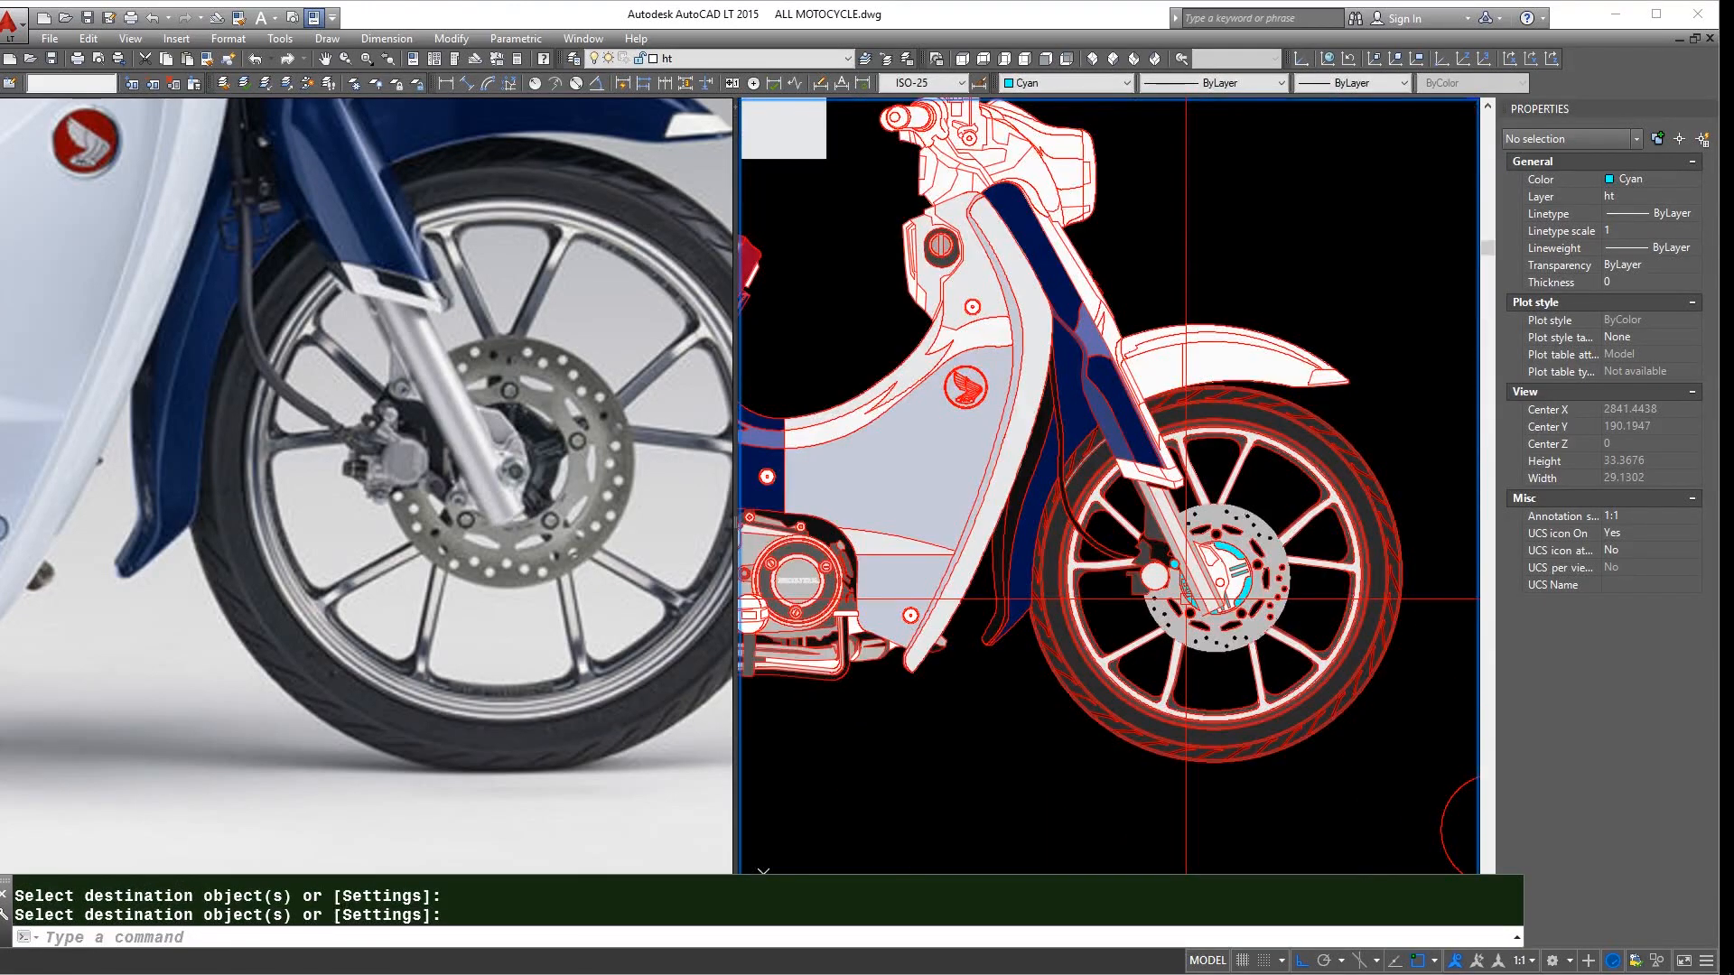
{"action": "scroll", "coordinate": [1224, 588], "scroll_direction": "up", "scroll_amount": 2}
{"action": "scroll", "coordinate": [1107, 520], "scroll_direction": "up", "scroll_amount": 2}
{"action": "key", "text": "space"}
{"action": "left_click", "coordinate": [1126, 552]}
{"action": "left_click", "coordinate": [1338, 652]}
{"action": "key", "text": "space"}
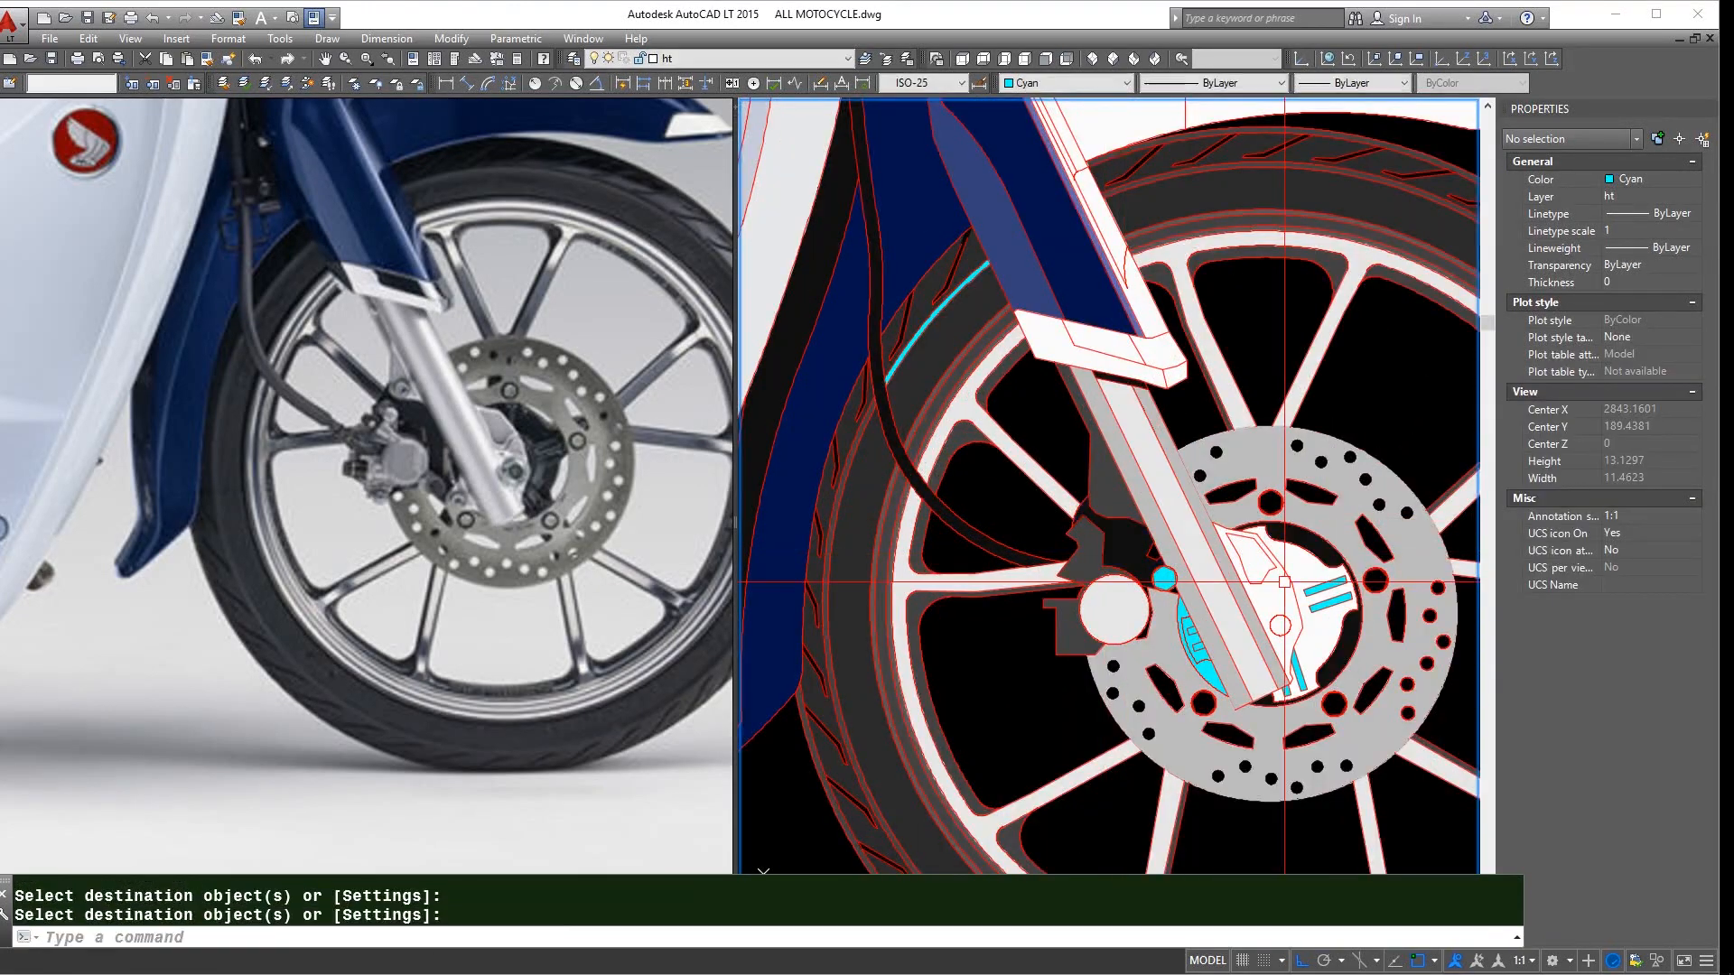
- Match the caliper body's dark grey properties onto the hub's inner plate beside the fork leg
{"action": "key", "text": "space"}
{"action": "left_click", "coordinate": [1089, 557]}
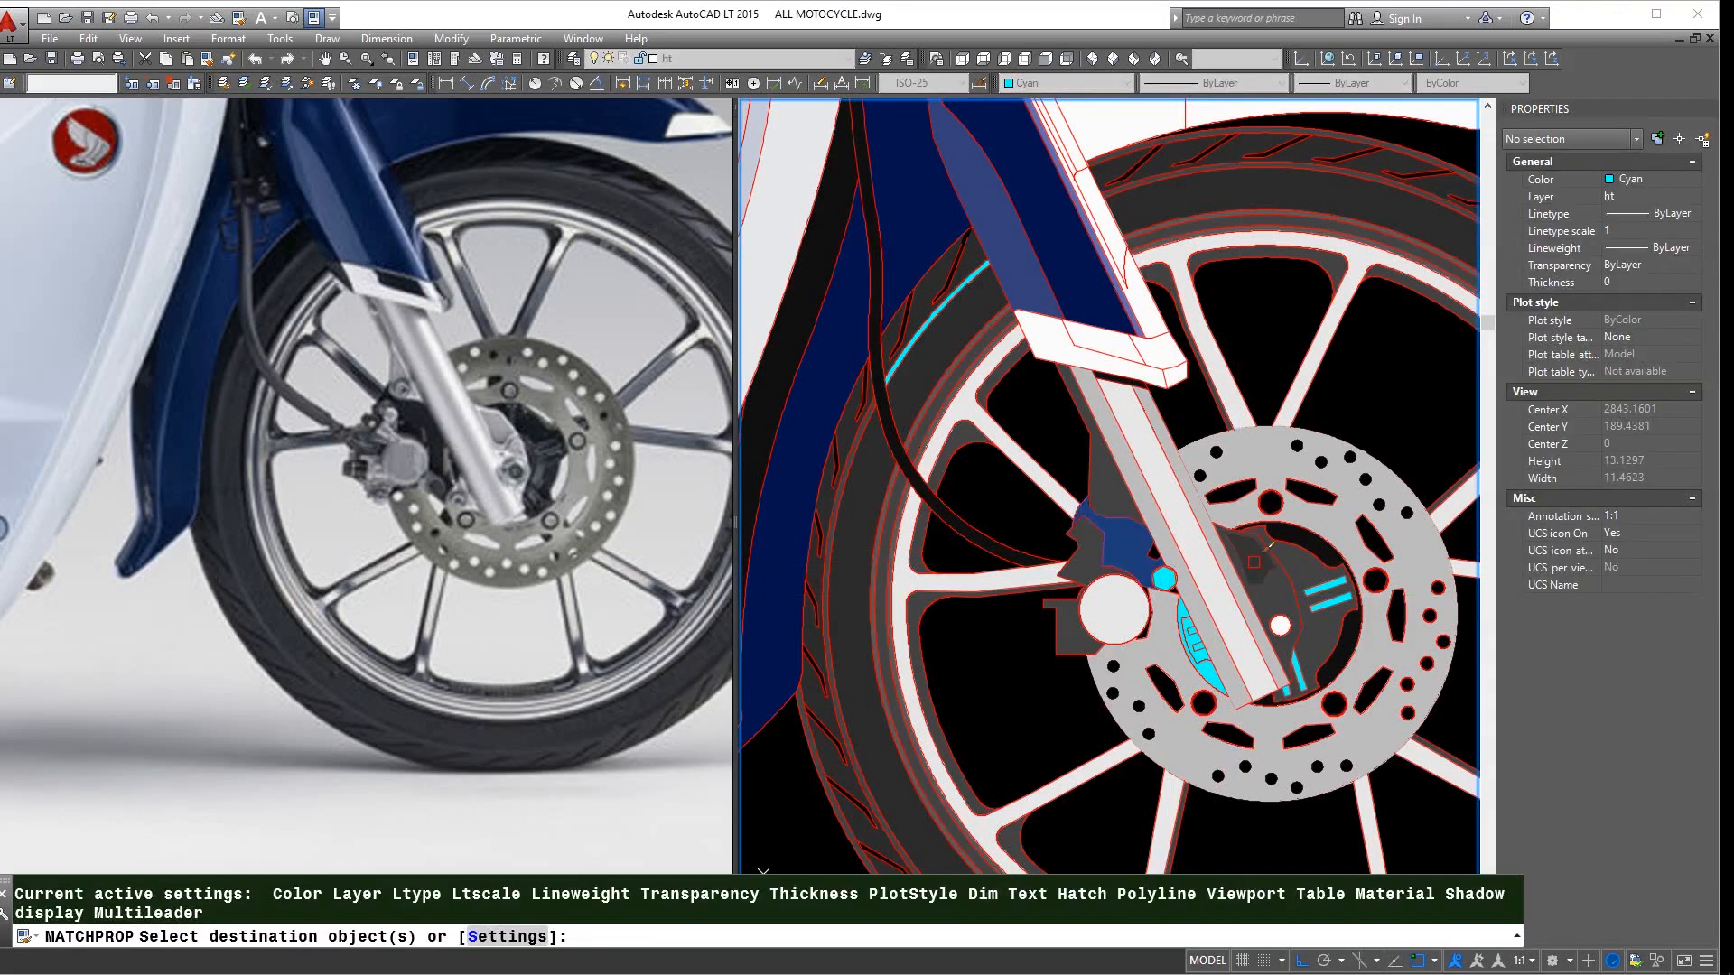
{"action": "scroll", "coordinate": [1244, 643], "scroll_direction": "up", "scroll_amount": 4}
{"action": "key", "text": "Escape"}
- Match the dark panel's properties below the handlebar grip onto the black switch housing around the grip
{"action": "key", "text": "space"}
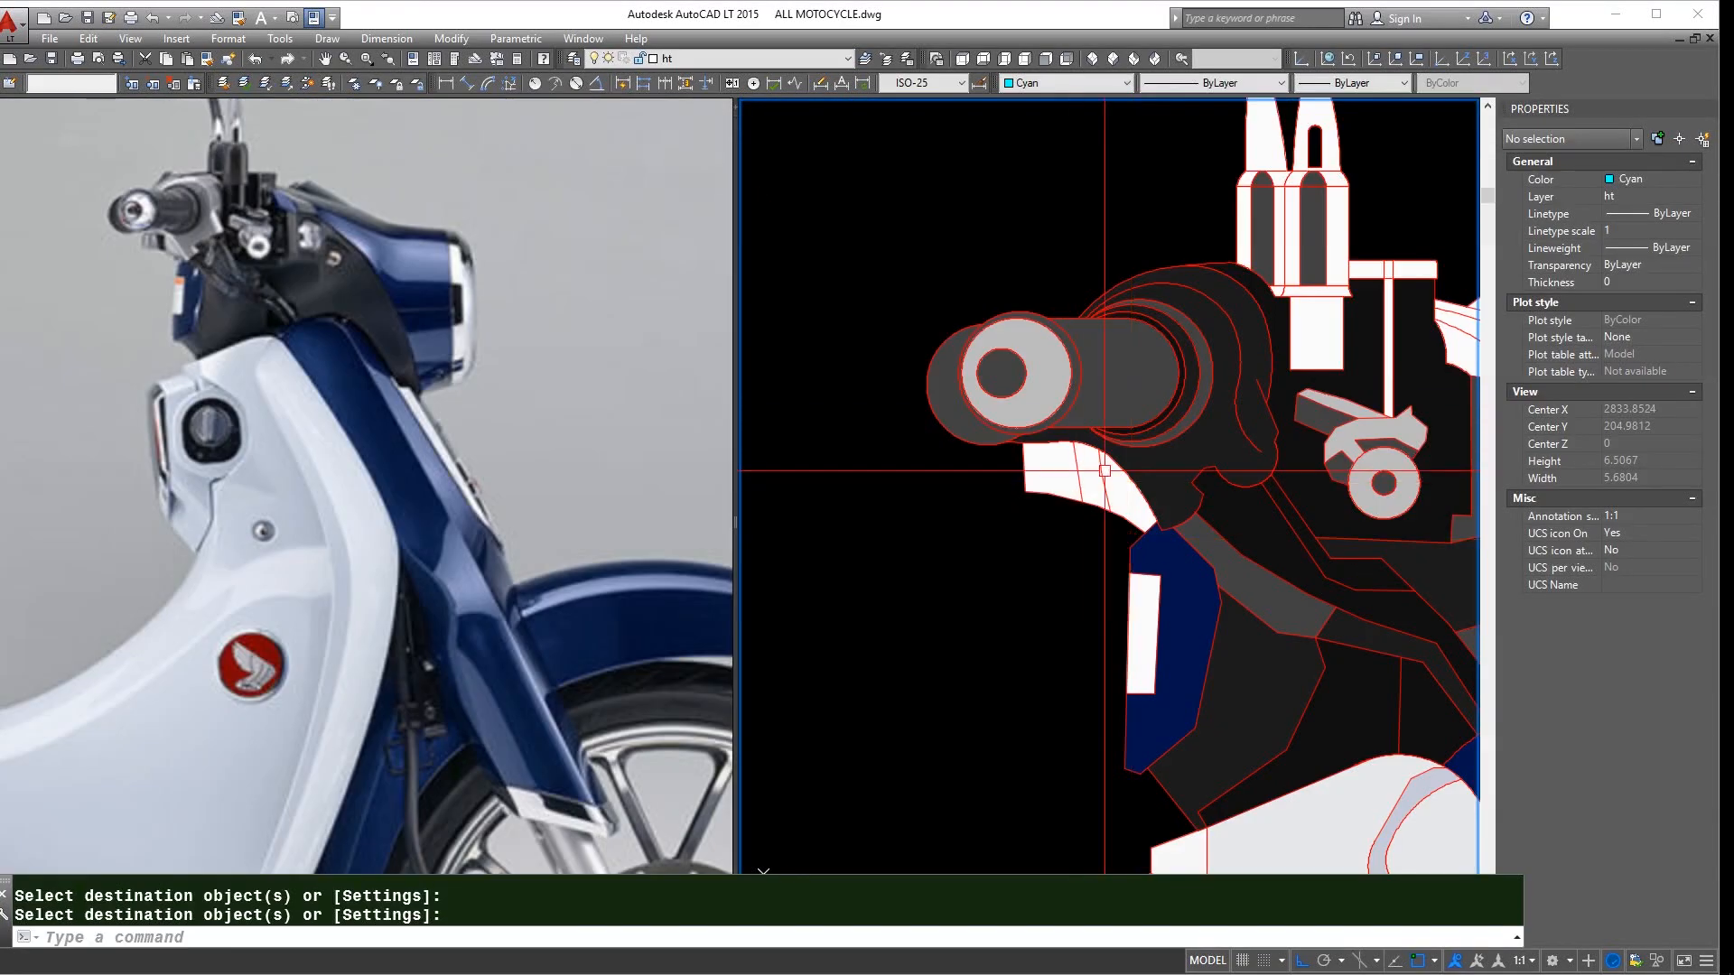
{"action": "key", "text": "space"}
{"action": "left_click", "coordinate": [1221, 450]}
{"action": "key", "text": "space"}
{"action": "key", "text": "space"}
{"action": "left_click", "coordinate": [1260, 673]}
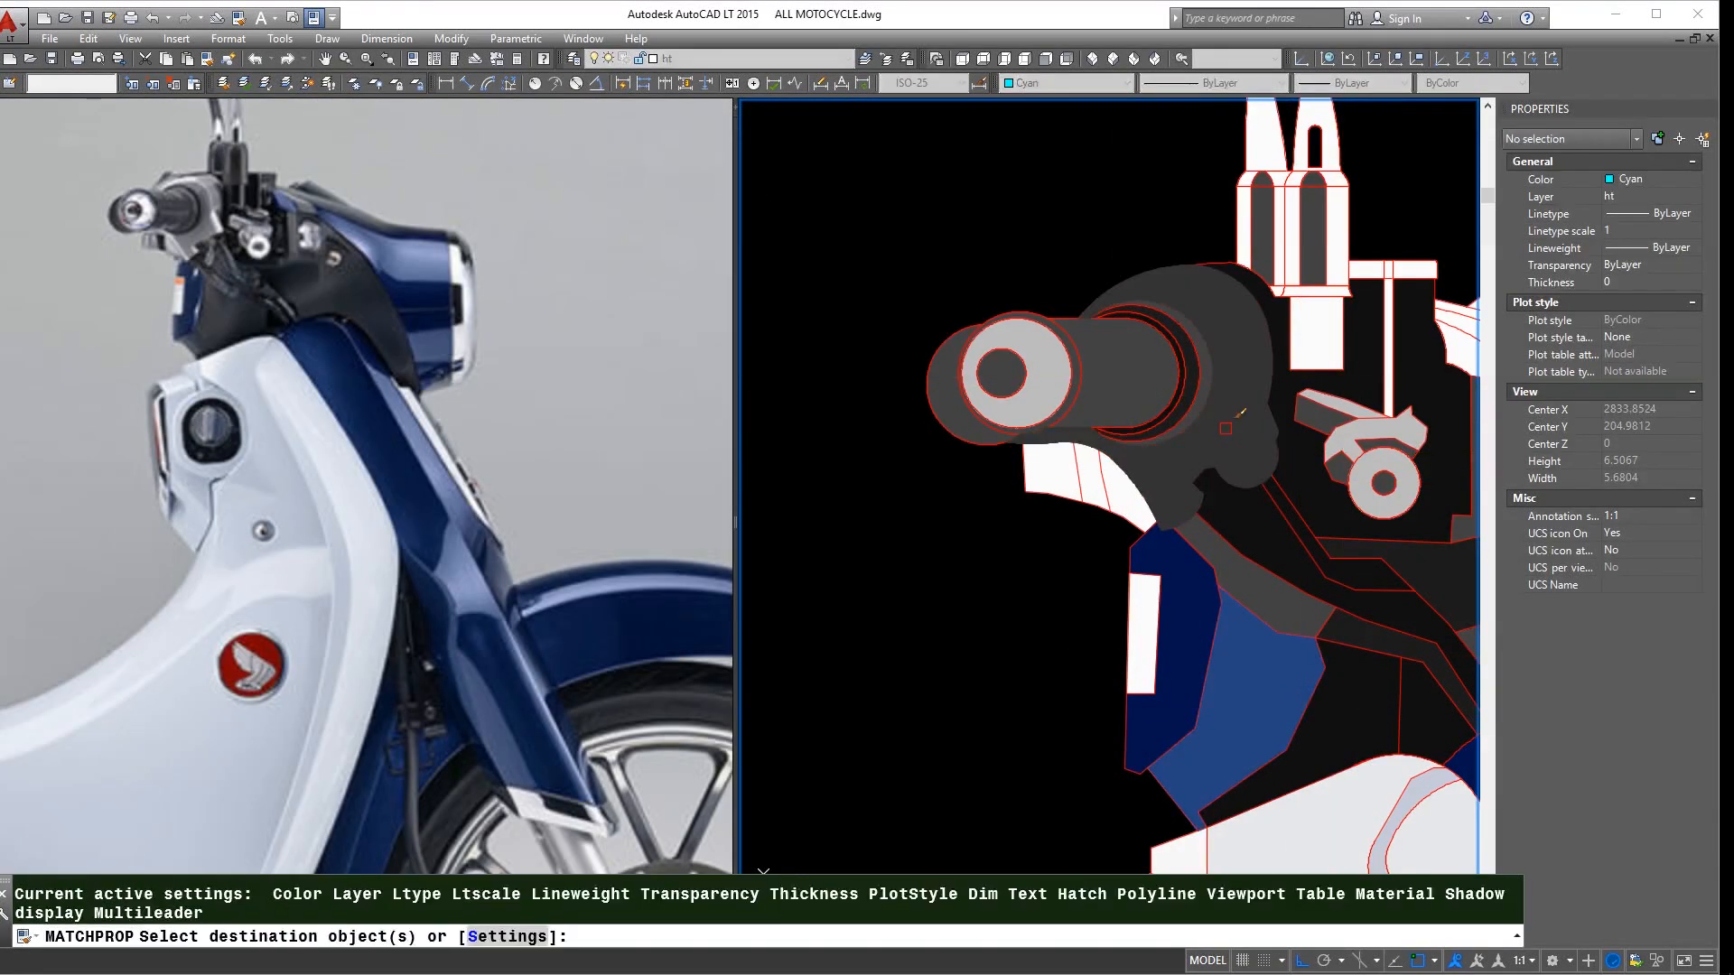
{"action": "scroll", "coordinate": [1192, 355], "scroll_direction": "up", "scroll_amount": 4}
{"action": "left_click", "coordinate": [1211, 356]}
{"action": "key", "text": "space"}
{"action": "scroll", "coordinate": [1172, 424], "scroll_direction": "down", "scroll_amount": 6}
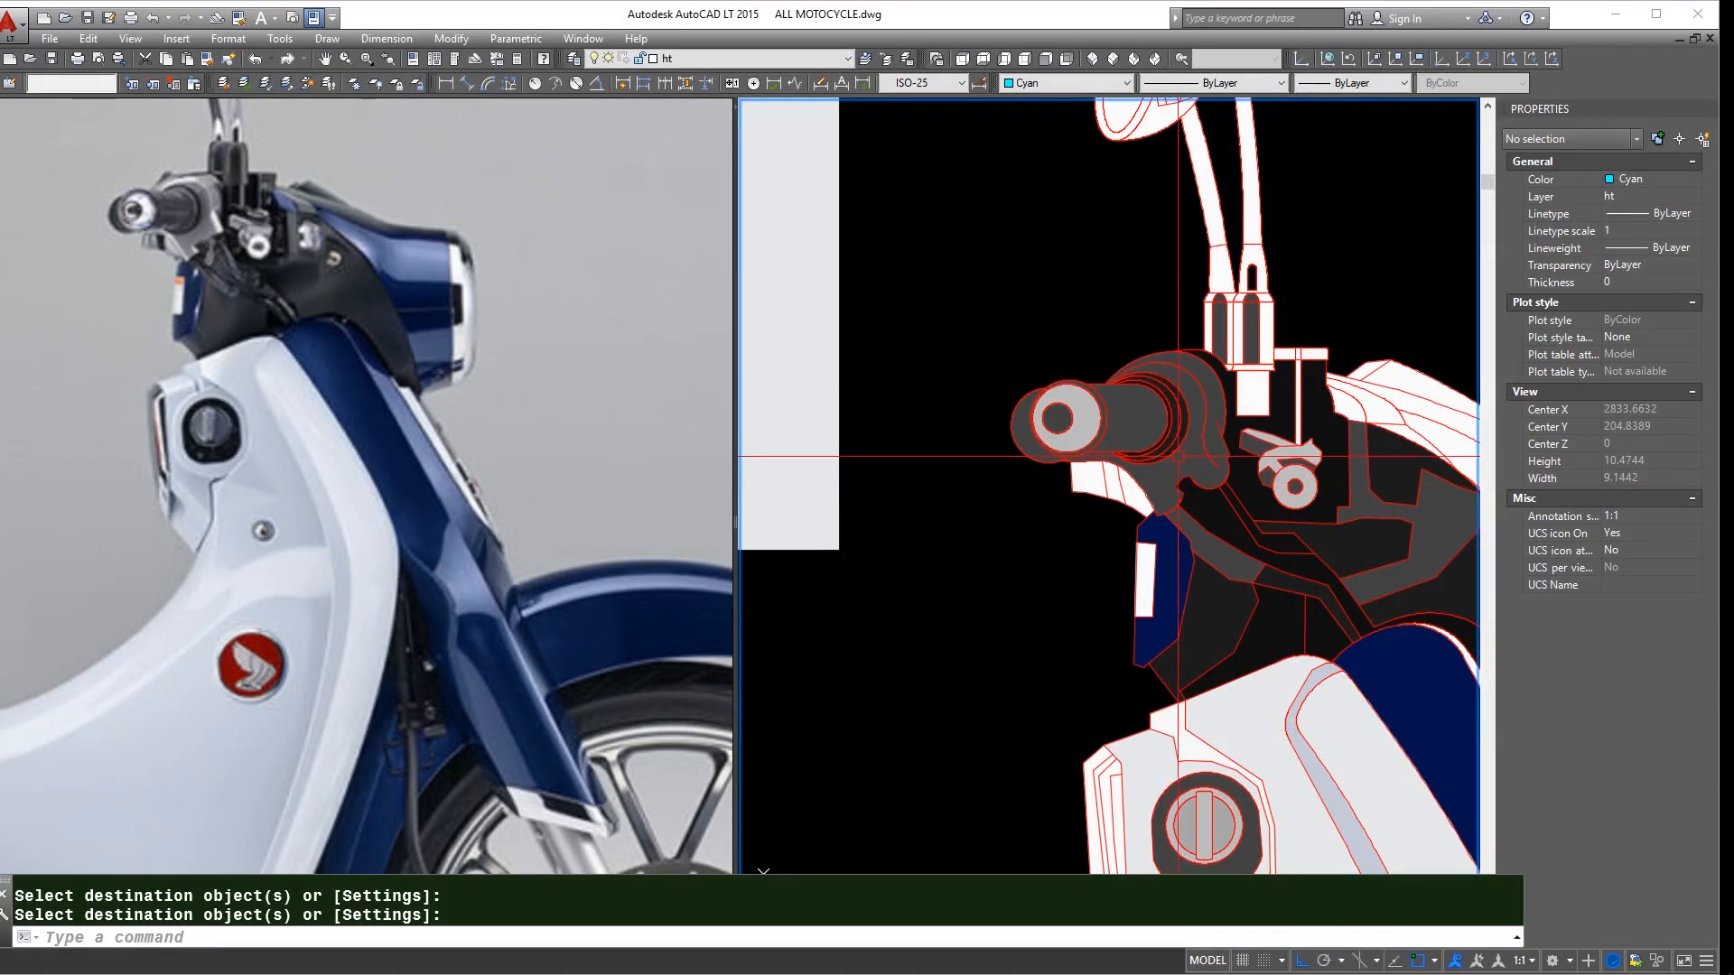
- Match the brake disc's light grey properties onto the white lever sections below the handlebar grip
{"action": "scroll", "coordinate": [1195, 421], "scroll_direction": "up", "scroll_amount": 4}
{"action": "scroll", "coordinate": [1231, 700], "scroll_direction": "down", "scroll_amount": 5}
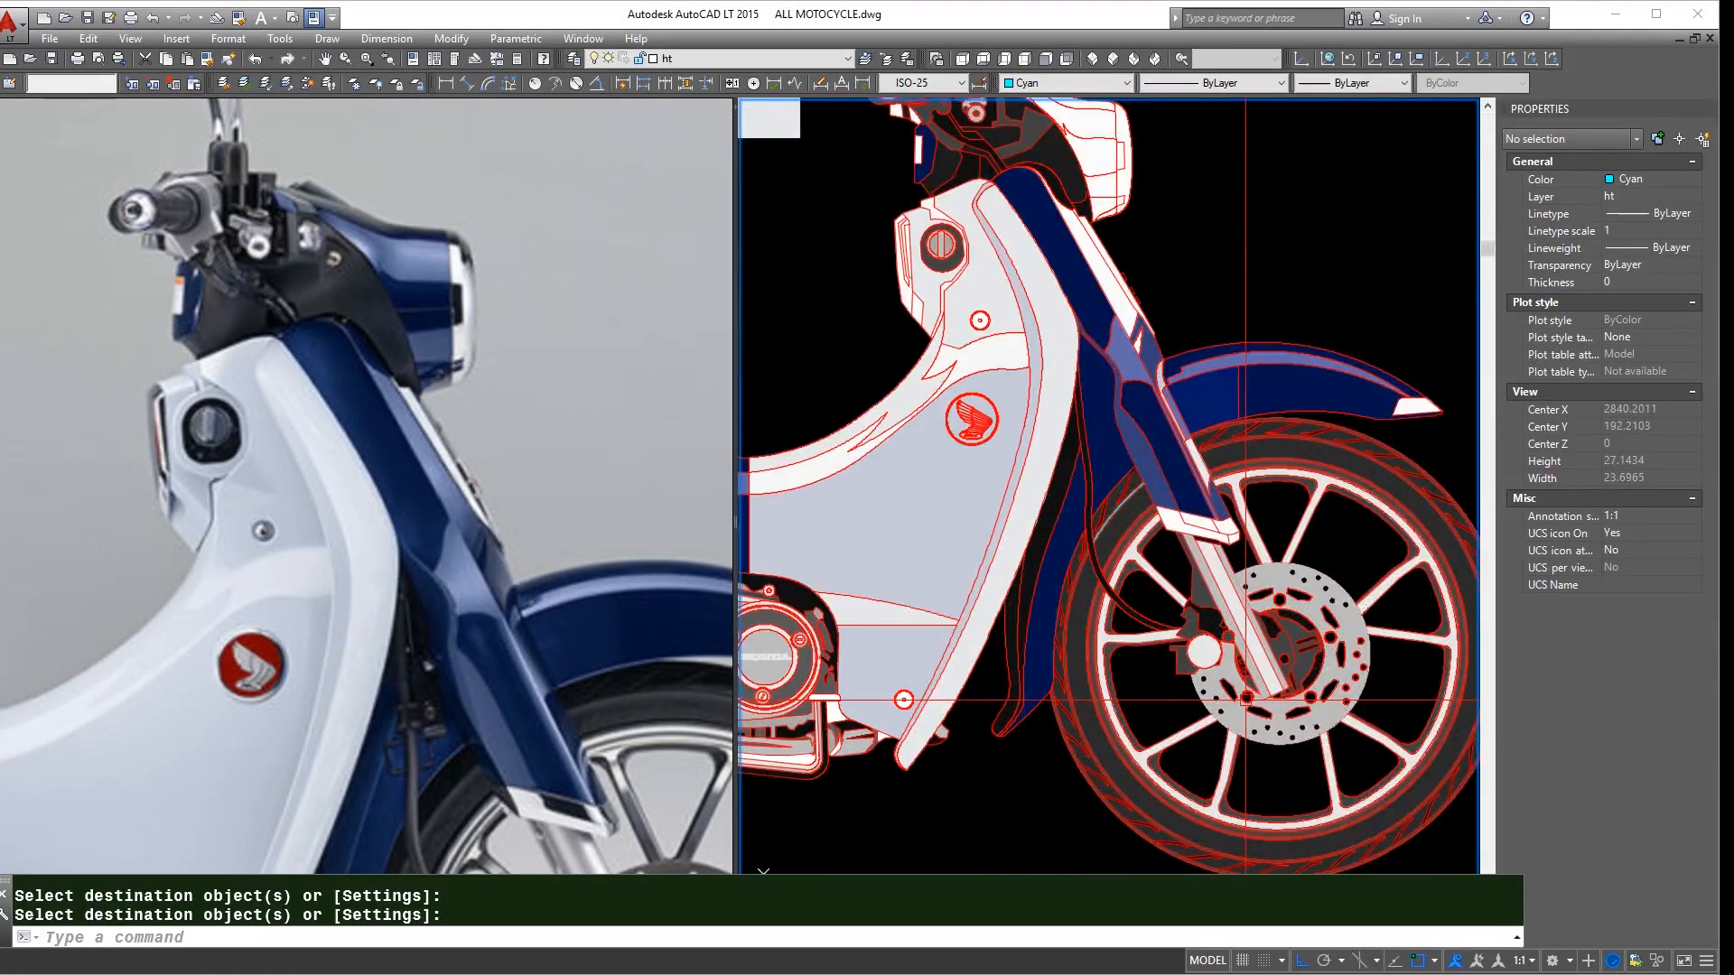
{"action": "key", "text": "Return"}
{"action": "scroll", "coordinate": [1003, 283], "scroll_direction": "up", "scroll_amount": 10}
{"action": "left_click", "coordinate": [1004, 284]}
{"action": "key", "text": "Return"}
{"action": "scroll", "coordinate": [1003, 284], "scroll_direction": "down", "scroll_amount": 5}
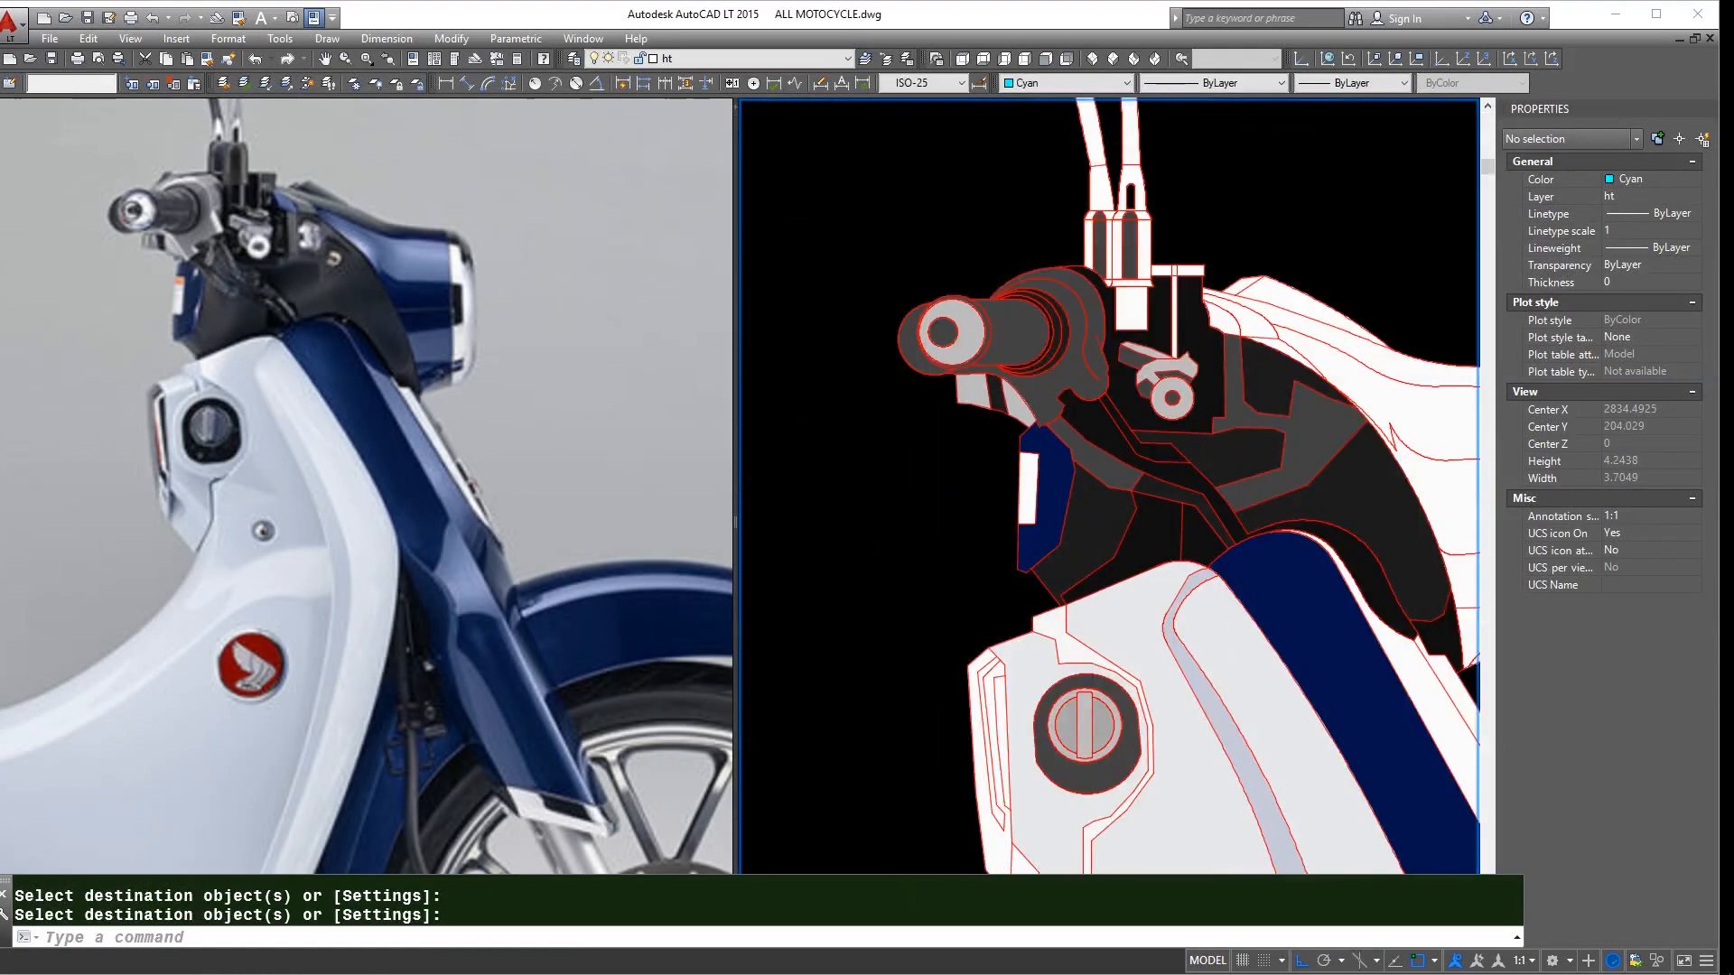
{"action": "key", "text": "Return"}
{"action": "left_click", "coordinate": [1070, 426]}
{"action": "left_click", "coordinate": [1070, 427]}
{"action": "key", "text": "Return"}
{"action": "scroll", "coordinate": [1070, 426], "scroll_direction": "down", "scroll_amount": 5}
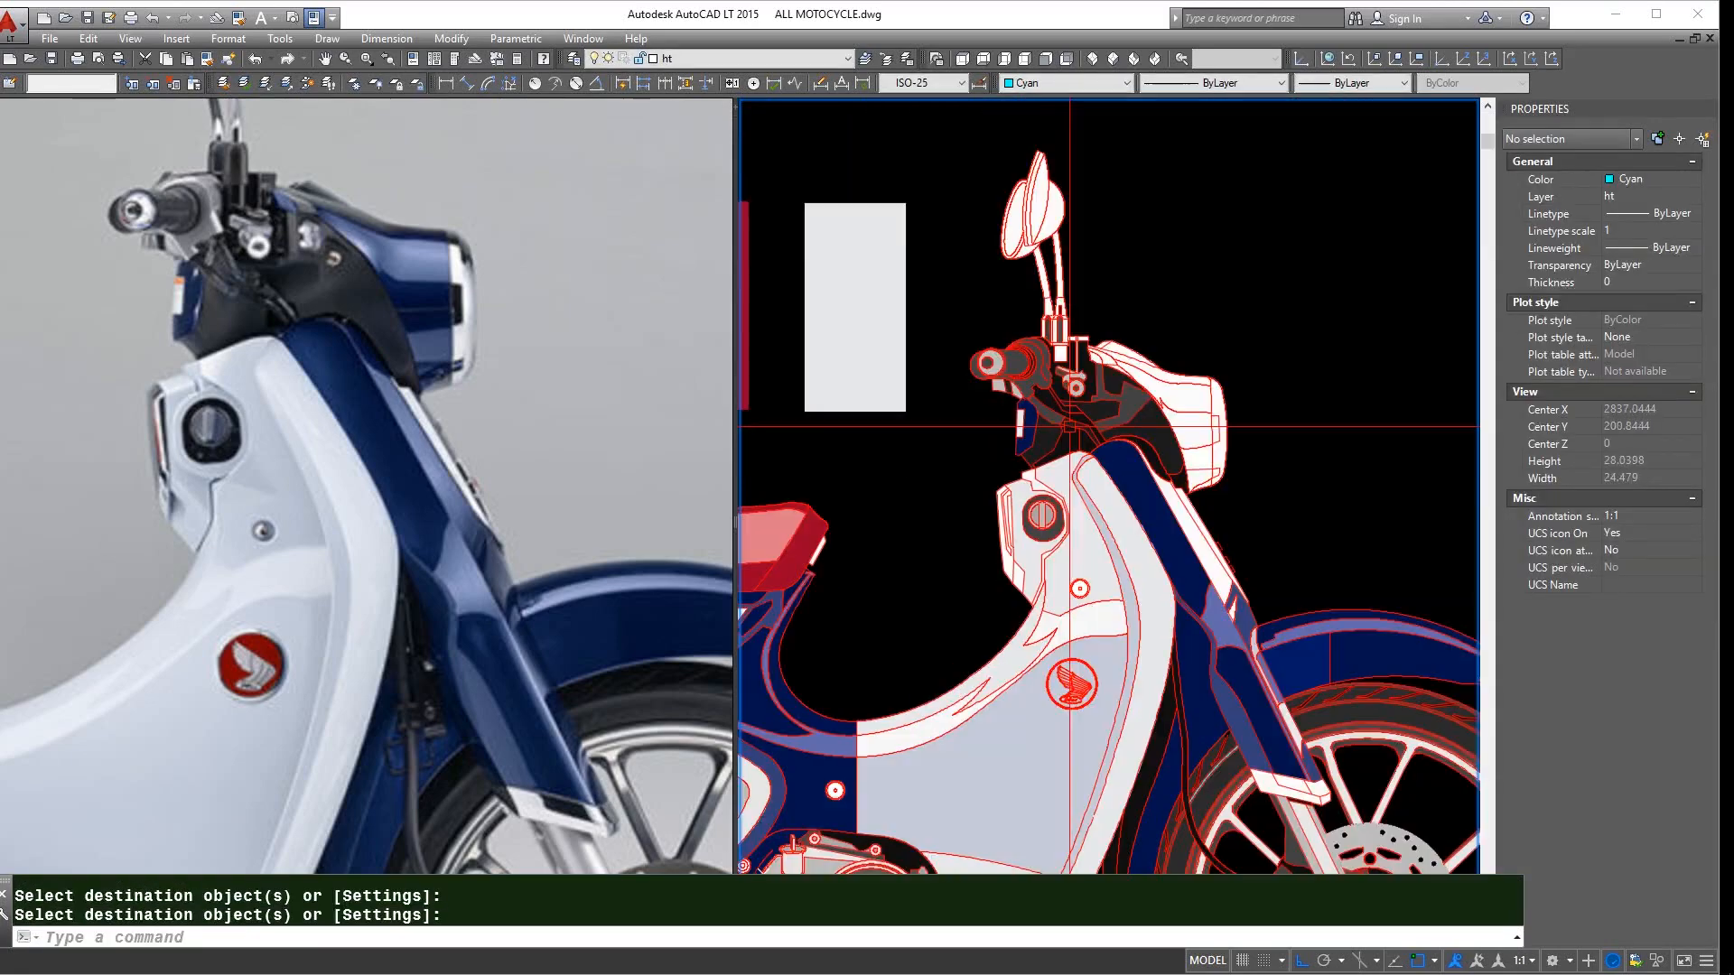
- Match dark grey properties onto the narrow slot beside the ignition switch on the leg shield
{"action": "scroll", "coordinate": [1018, 469], "scroll_direction": "up", "scroll_amount": 5}
{"action": "key", "text": "Return"}
{"action": "left_click", "coordinate": [1017, 468]}
{"action": "left_click", "coordinate": [1018, 468]}
{"action": "key", "text": "Return"}
{"action": "scroll", "coordinate": [1018, 468], "scroll_direction": "down", "scroll_amount": 1}
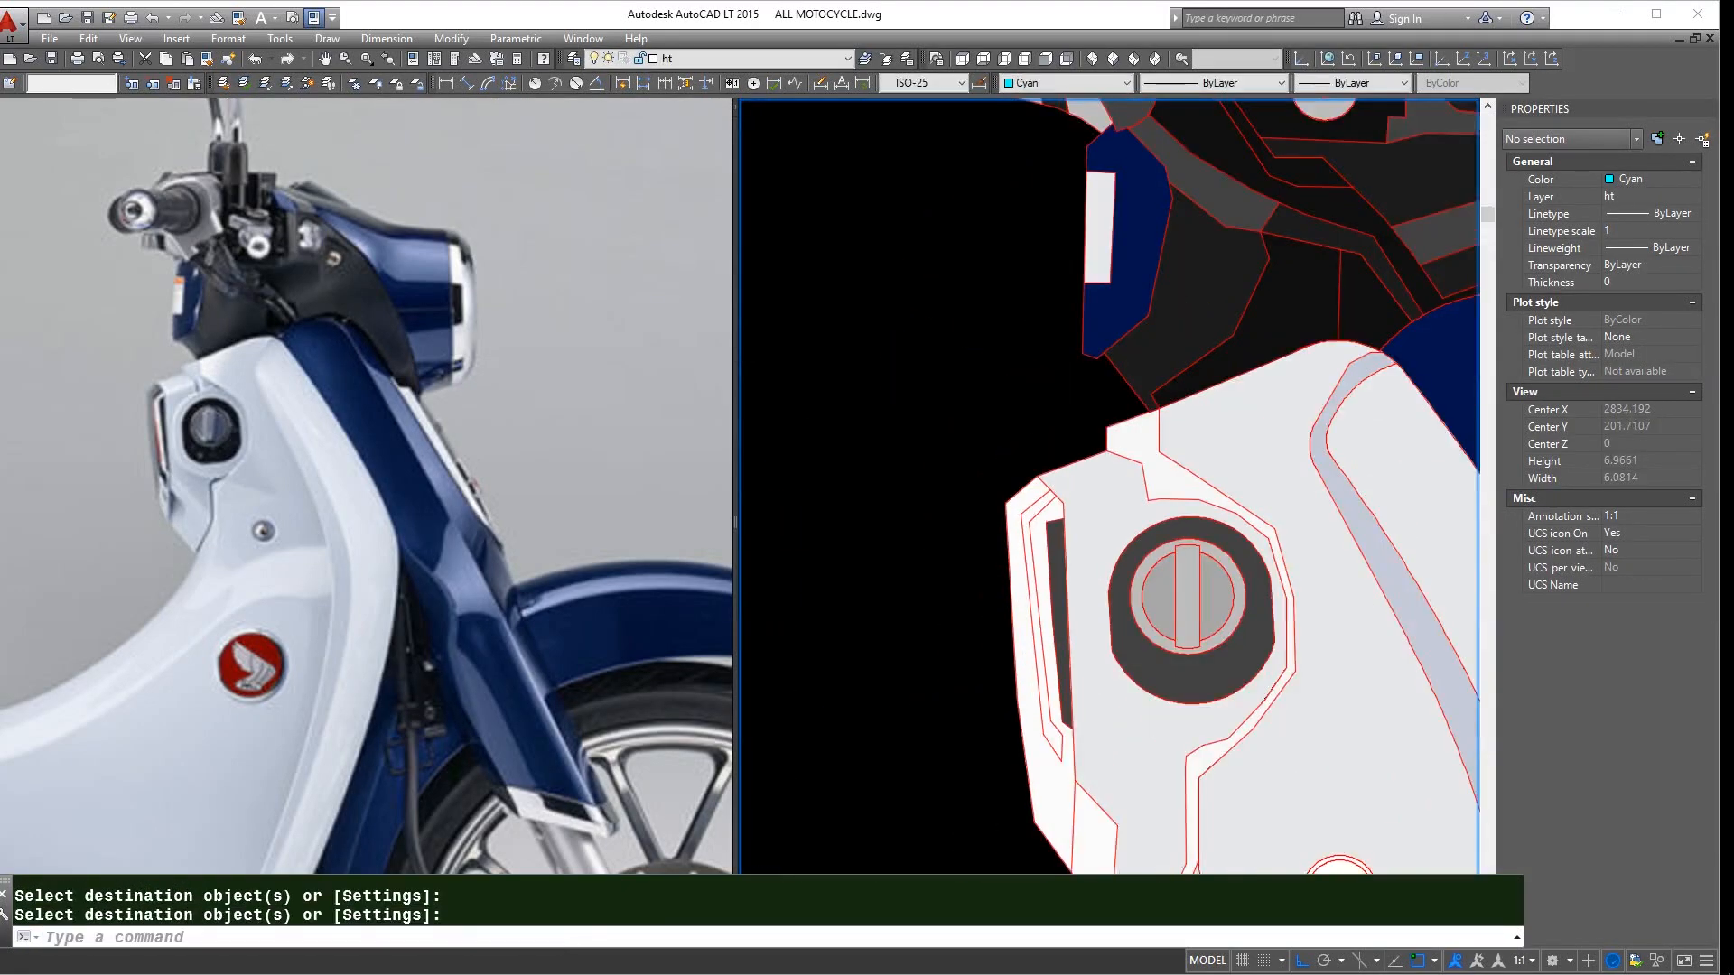
- Match light grey properties onto the white outer edge strip beside the dark slot of the leg shield
{"action": "scroll", "coordinate": [1049, 496], "scroll_direction": "down", "scroll_amount": 3}
{"action": "key", "text": "Return"}
{"action": "scroll", "coordinate": [1048, 495], "scroll_direction": "up", "scroll_amount": 5}
{"action": "left_click", "coordinate": [1049, 496]}
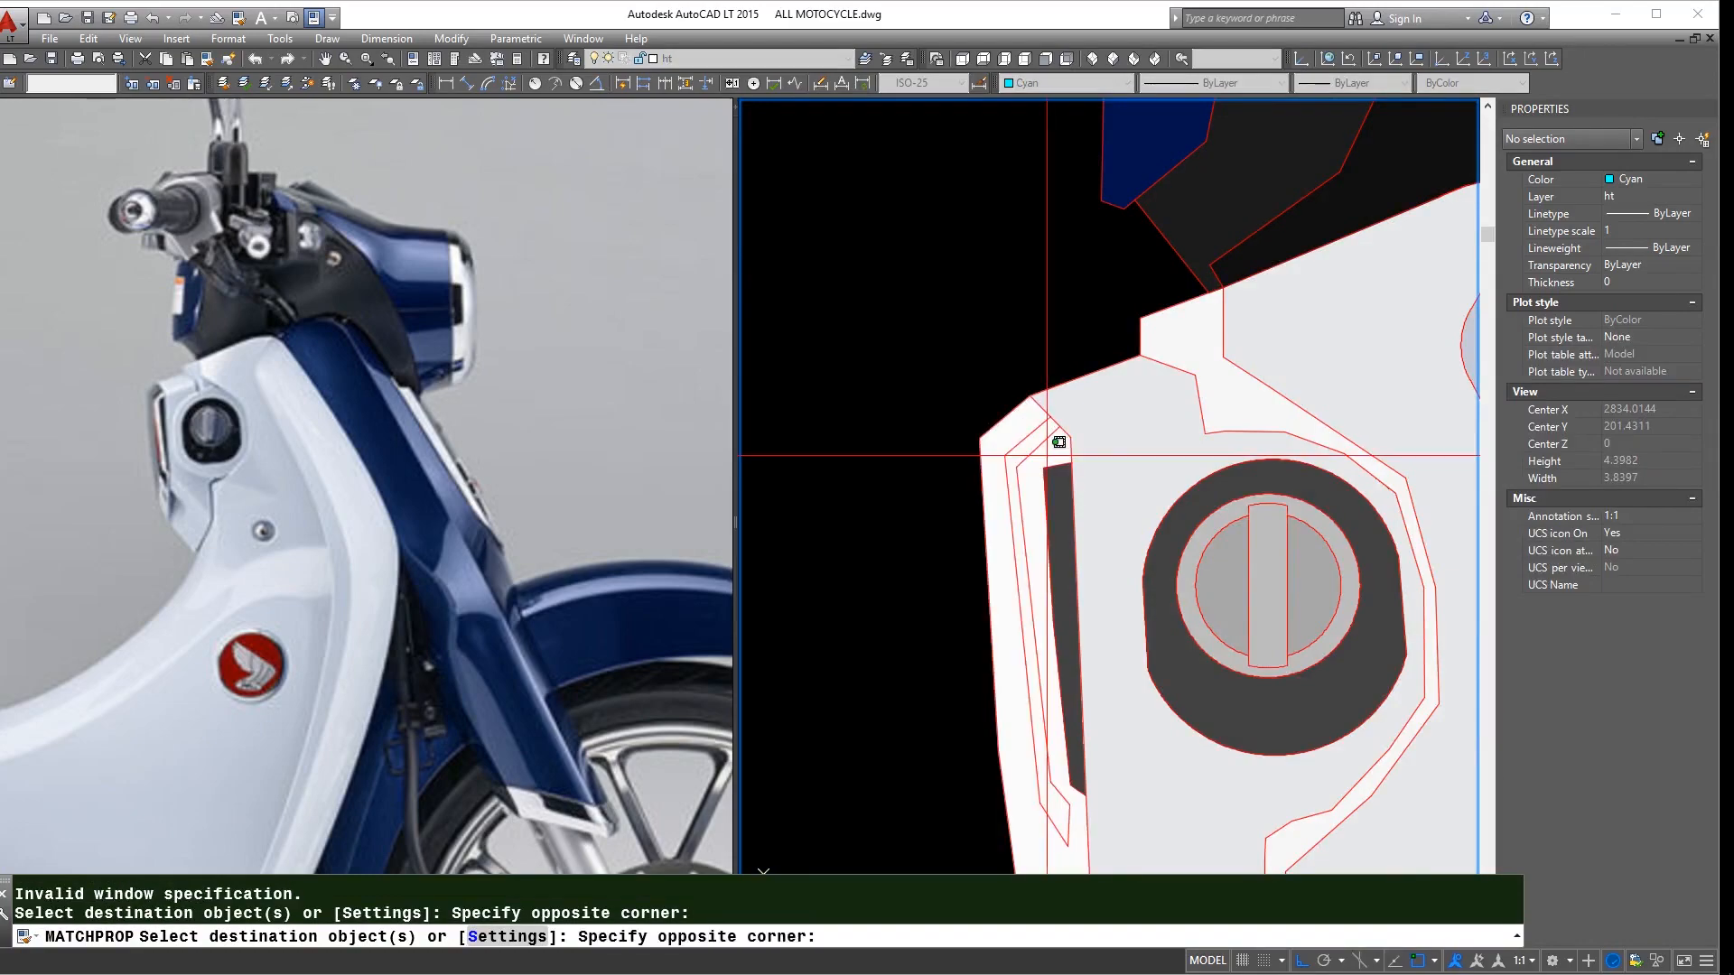
{"action": "scroll", "coordinate": [1038, 534], "scroll_direction": "down", "scroll_amount": 5}
{"action": "key", "text": "Return"}
{"action": "key", "text": "Return"}
{"action": "left_click", "coordinate": [1038, 535]}
{"action": "scroll", "coordinate": [1073, 545], "scroll_direction": "up", "scroll_amount": 6}
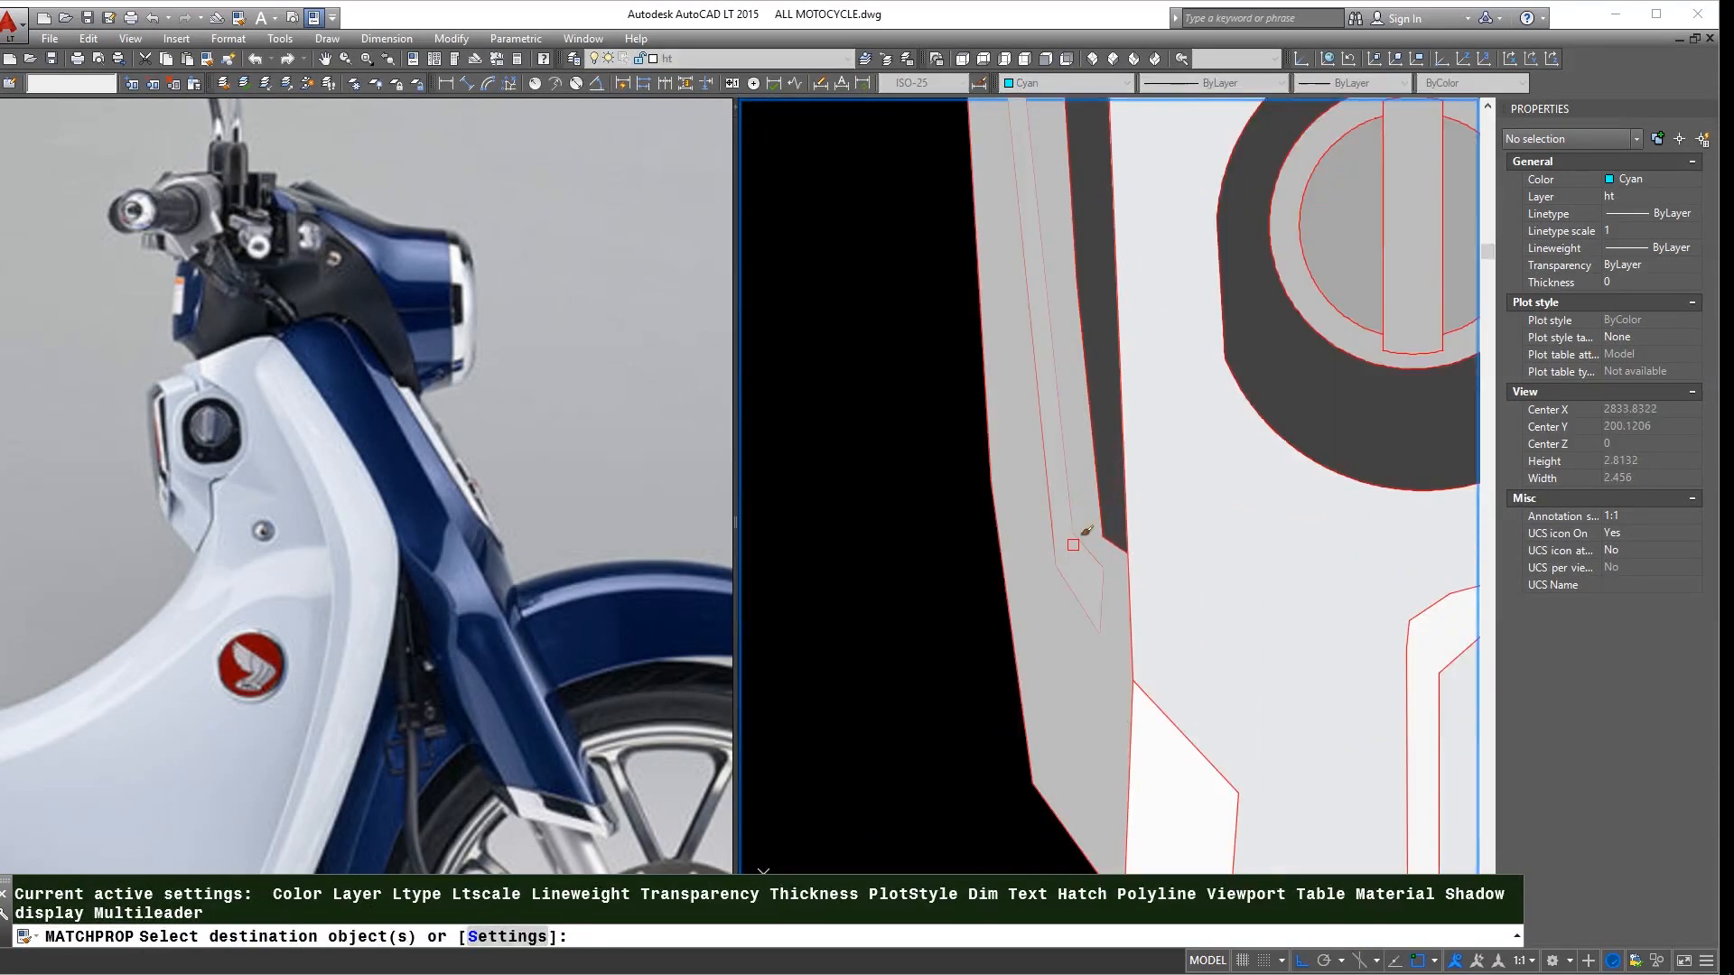
- Match pale grey properties onto the thin inner strip between the light grey edge and the dark slot
{"action": "scroll", "coordinate": [1070, 551], "scroll_direction": "down", "scroll_amount": 5}
{"action": "key", "text": "Return"}
{"action": "key", "text": "Return"}
{"action": "left_click", "coordinate": [1070, 550]}
{"action": "scroll", "coordinate": [1070, 551], "scroll_direction": "up", "scroll_amount": 5}
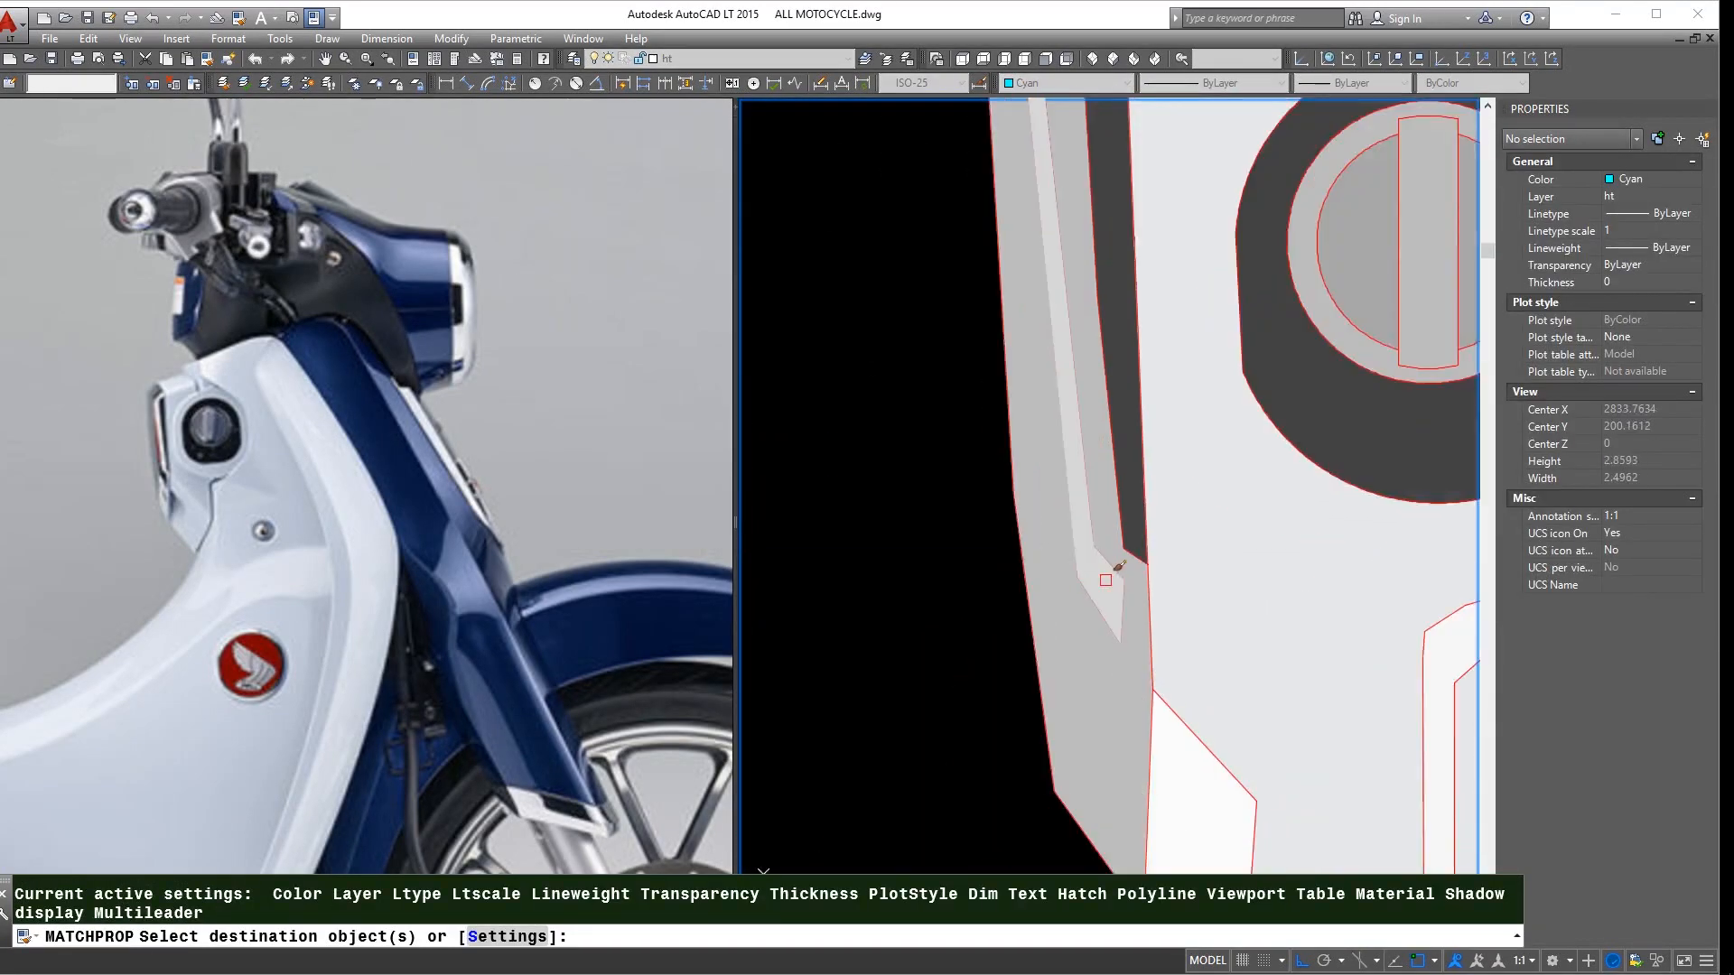
{"action": "left_click", "coordinate": [1111, 569]}
{"action": "key", "text": "Return"}
{"action": "scroll", "coordinate": [1110, 568], "scroll_direction": "down", "scroll_amount": 4}
{"action": "scroll", "coordinate": [1125, 580], "scroll_direction": "down", "scroll_amount": 4}
- Match the side panel's pale blue-grey properties onto the white corner piece below the ignition switch
{"action": "middle_click_drag", "start_coordinate": [1130, 604], "coordinate": [1128, 533]}
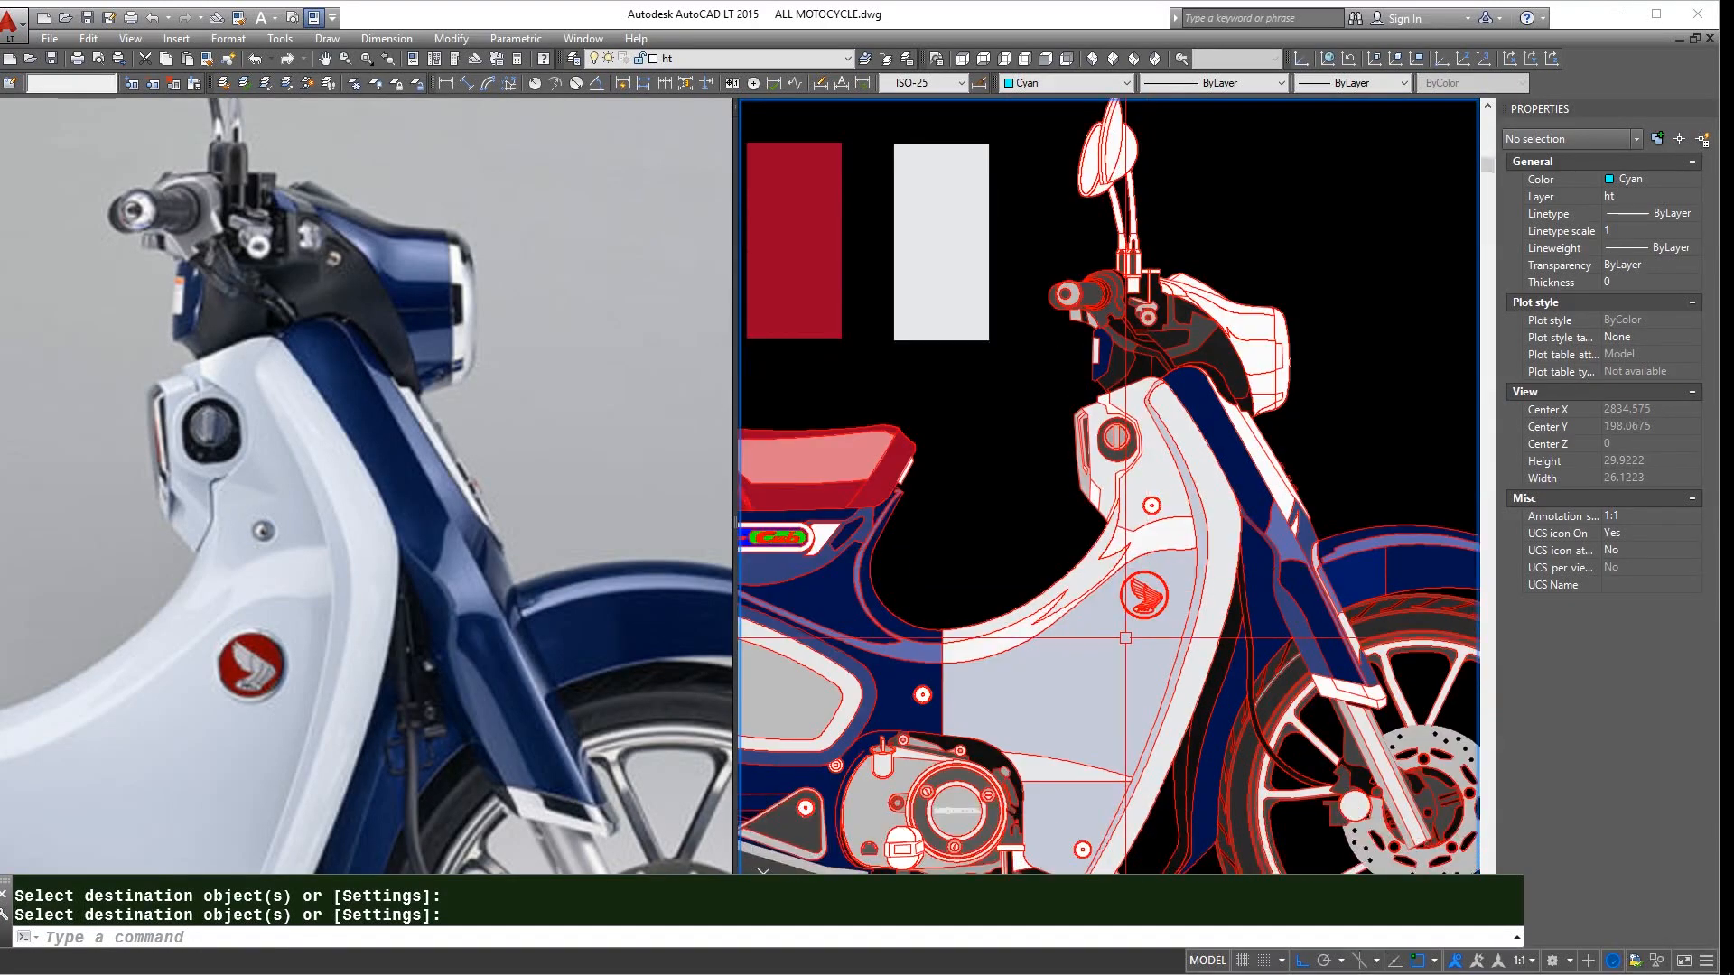
{"action": "key", "text": "Return"}
{"action": "left_click", "coordinate": [1128, 533]}
{"action": "scroll", "coordinate": [1128, 534], "scroll_direction": "up", "scroll_amount": 5}
{"action": "left_click", "coordinate": [1119, 533]}
{"action": "key", "text": "Return"}
- Match light grey properties onto the white trim outline that runs around the ignition switch
{"action": "scroll", "coordinate": [1113, 529], "scroll_direction": "down", "scroll_amount": 5}
{"action": "key", "text": "Return"}
{"action": "scroll", "coordinate": [1098, 447], "scroll_direction": "up", "scroll_amount": 4}
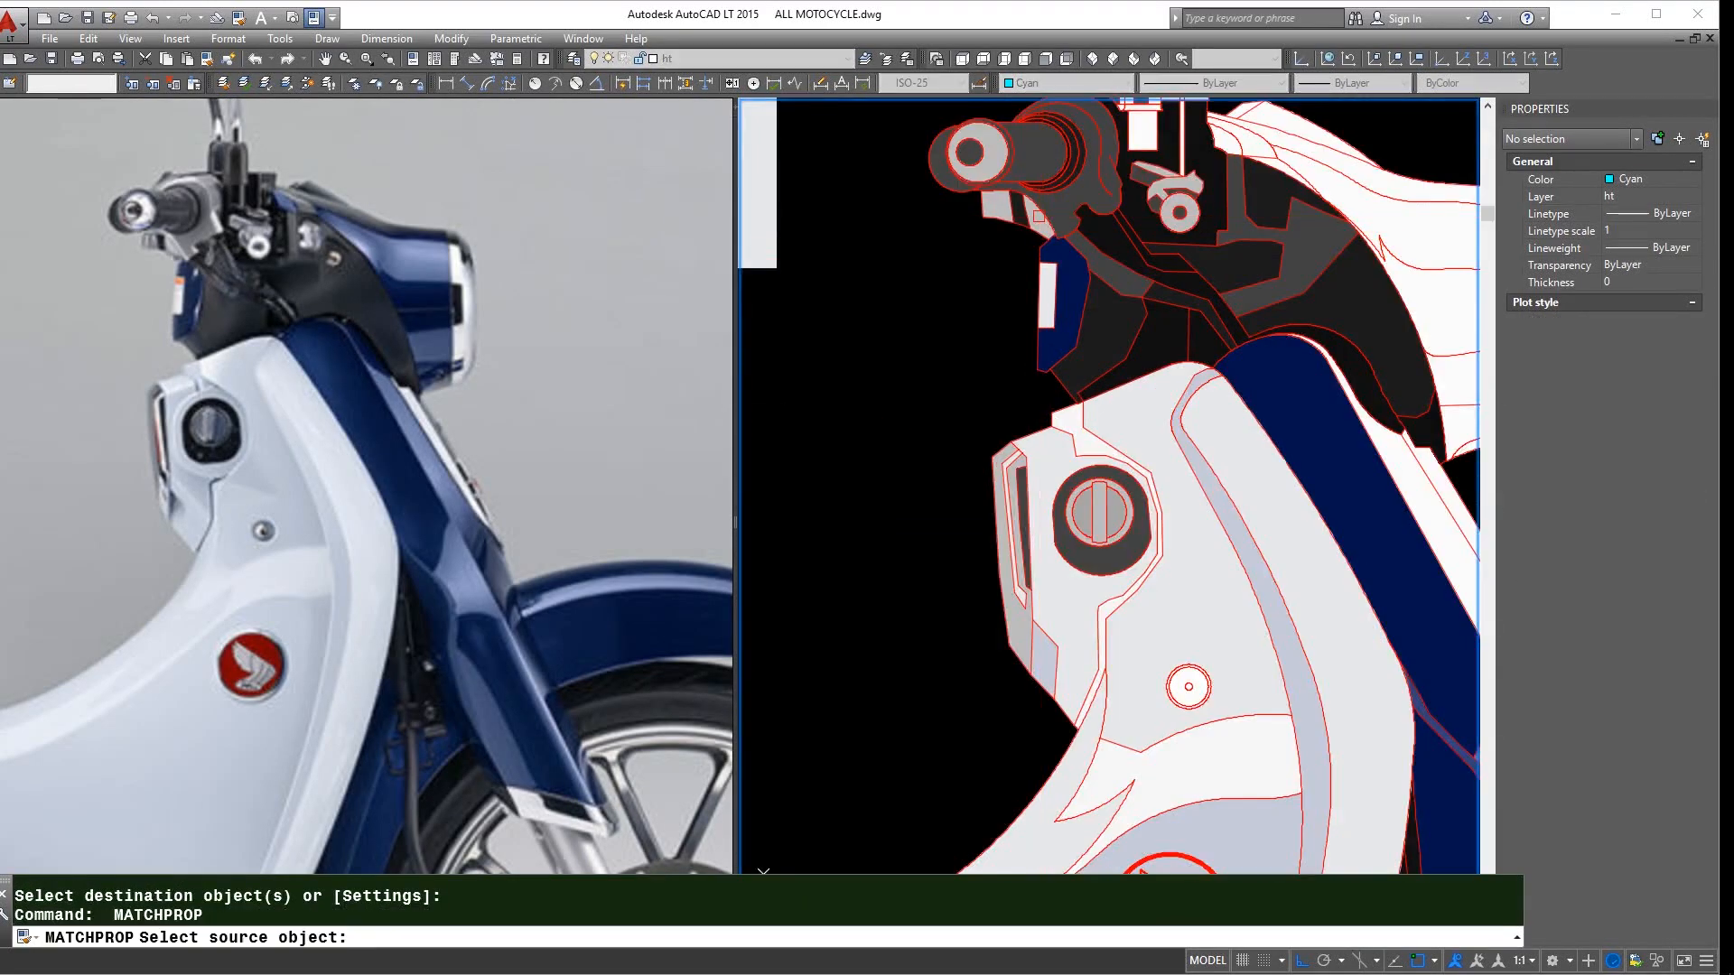
{"action": "left_click", "coordinate": [1089, 455]}
{"action": "scroll", "coordinate": [1047, 244], "scroll_direction": "down", "scroll_amount": 4}
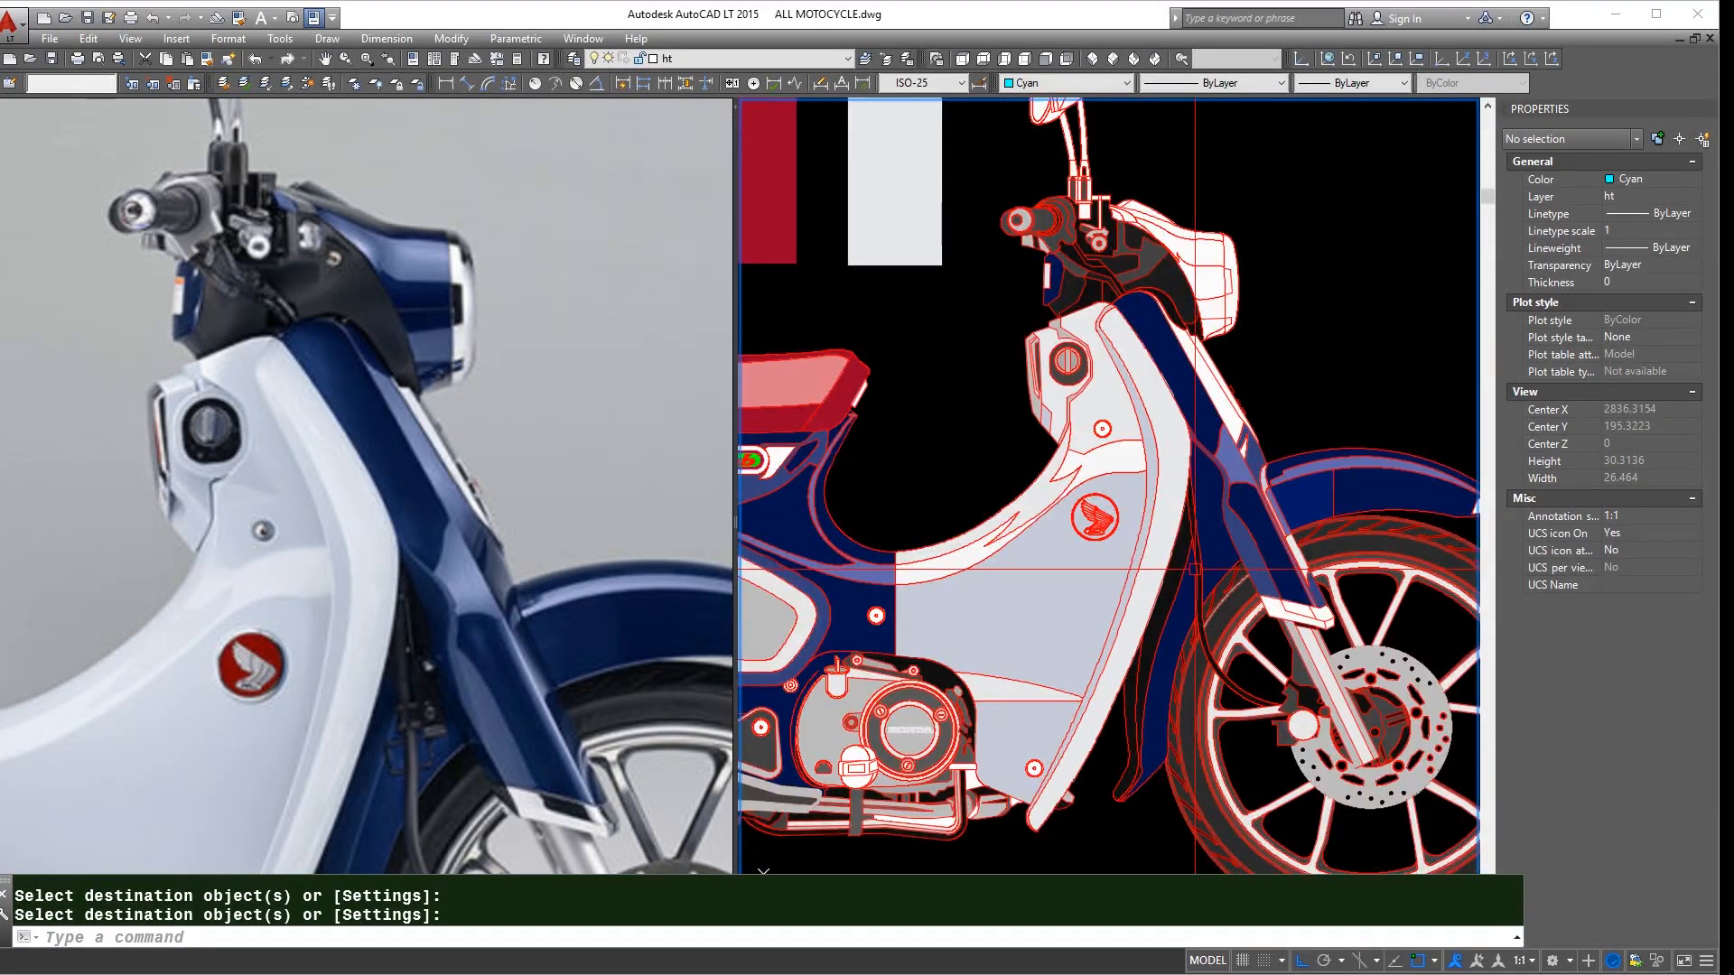
- Match light grey onto the inner strip and pale grey onto the outer strip along the navy front cover's edge
{"action": "scroll", "coordinate": [1195, 569], "scroll_direction": "up", "scroll_amount": 4}
{"action": "key", "text": "Return"}
{"action": "left_click", "coordinate": [1156, 542]}
{"action": "scroll", "coordinate": [1156, 542], "scroll_direction": "down", "scroll_amount": 3}
{"action": "scroll", "coordinate": [1265, 486], "scroll_direction": "up", "scroll_amount": 4}
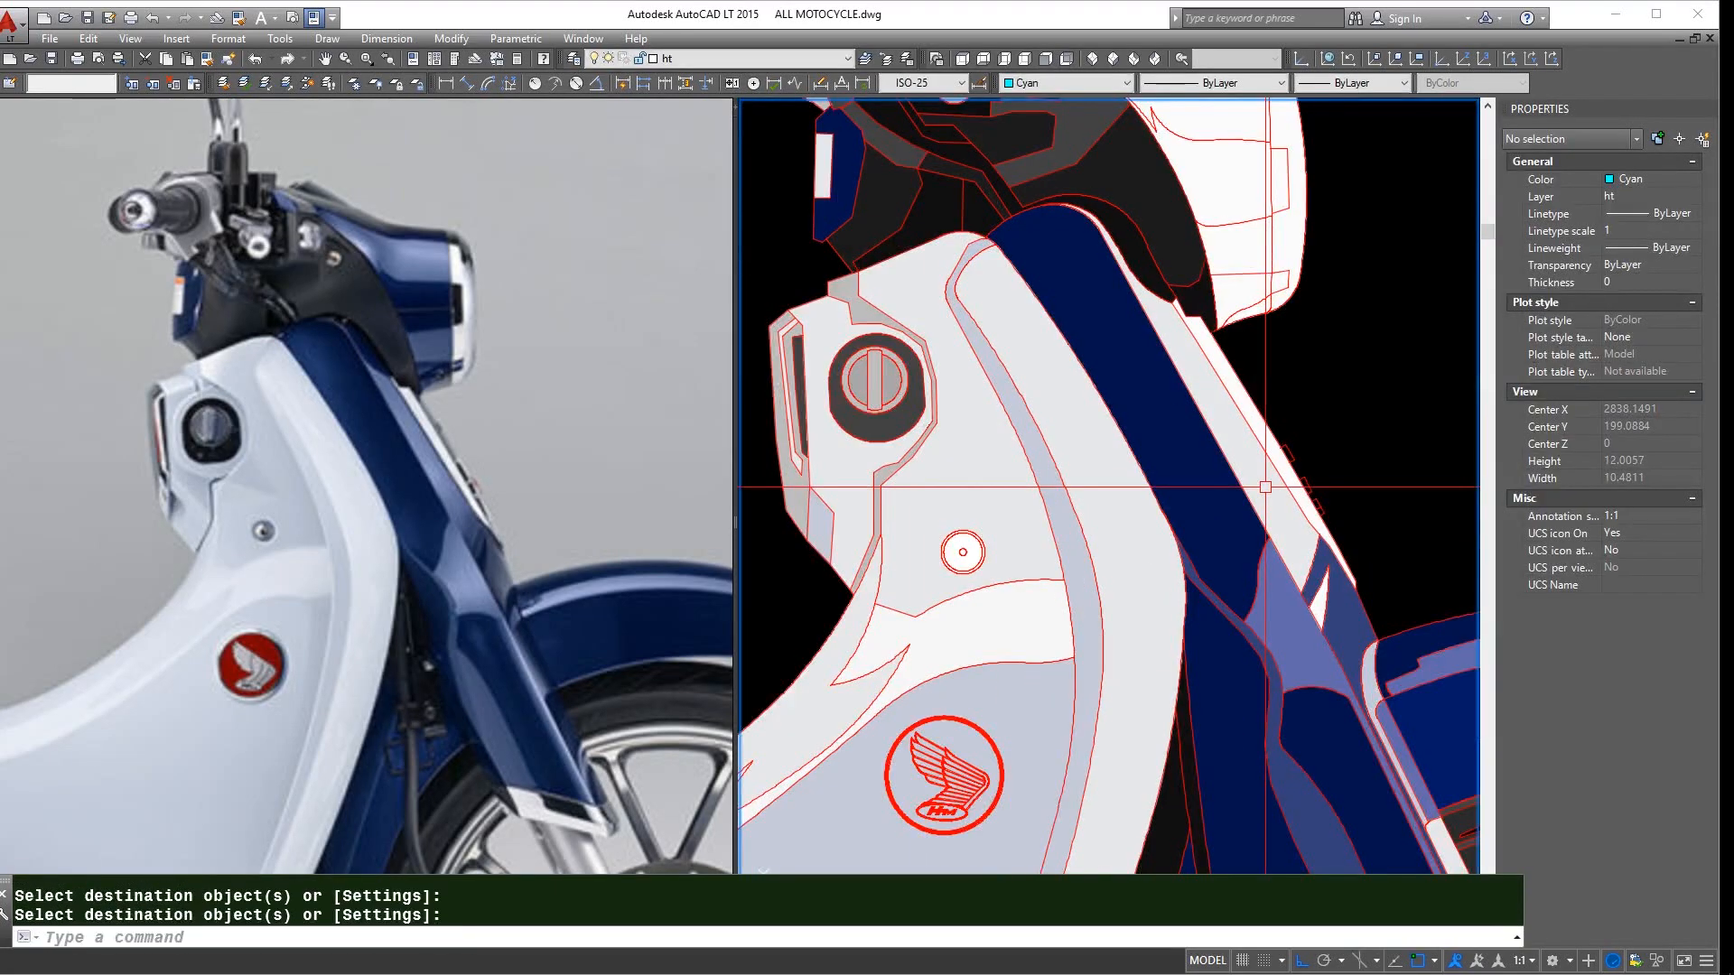
{"action": "middle_click_drag", "start_coordinate": [1265, 486], "coordinate": [1314, 561]}
{"action": "key", "text": "Return"}
{"action": "key", "text": "Return"}
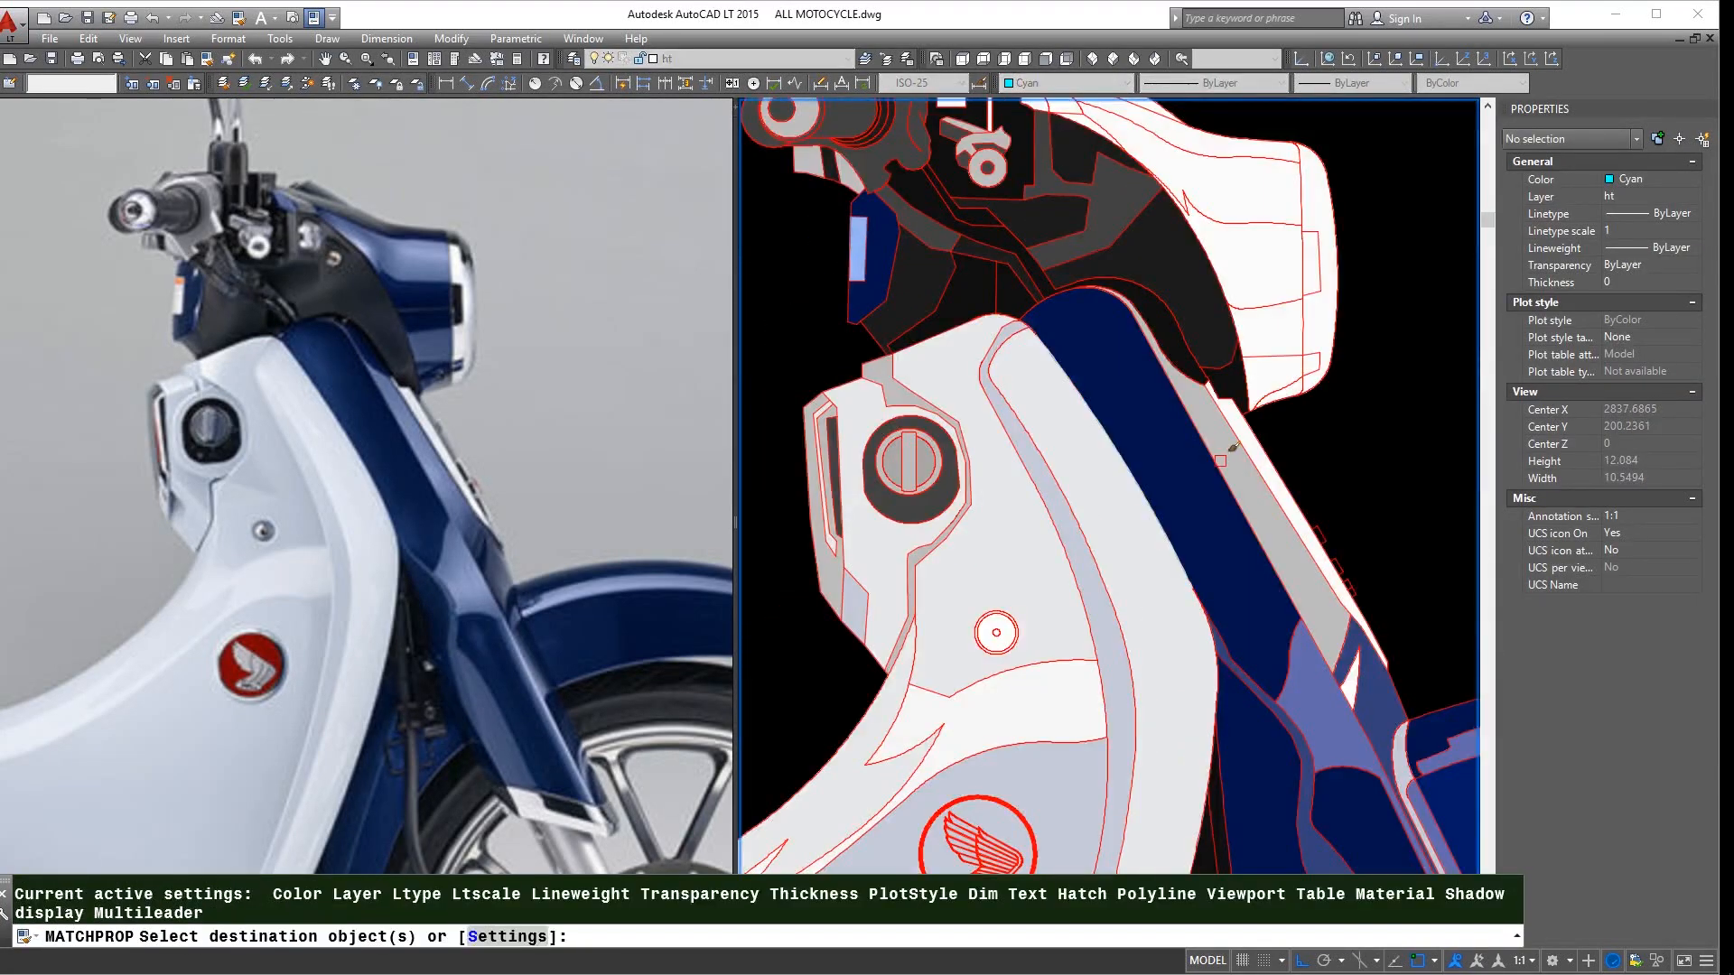
{"action": "scroll", "coordinate": [1425, 541], "scroll_direction": "up", "scroll_amount": 4}
- Hatch the three small tabs on the front edge of the pale outer strip with solid cyan
{"action": "type", "text": "H"}
{"action": "key", "text": "Return"}
{"action": "key", "text": "Escape"}
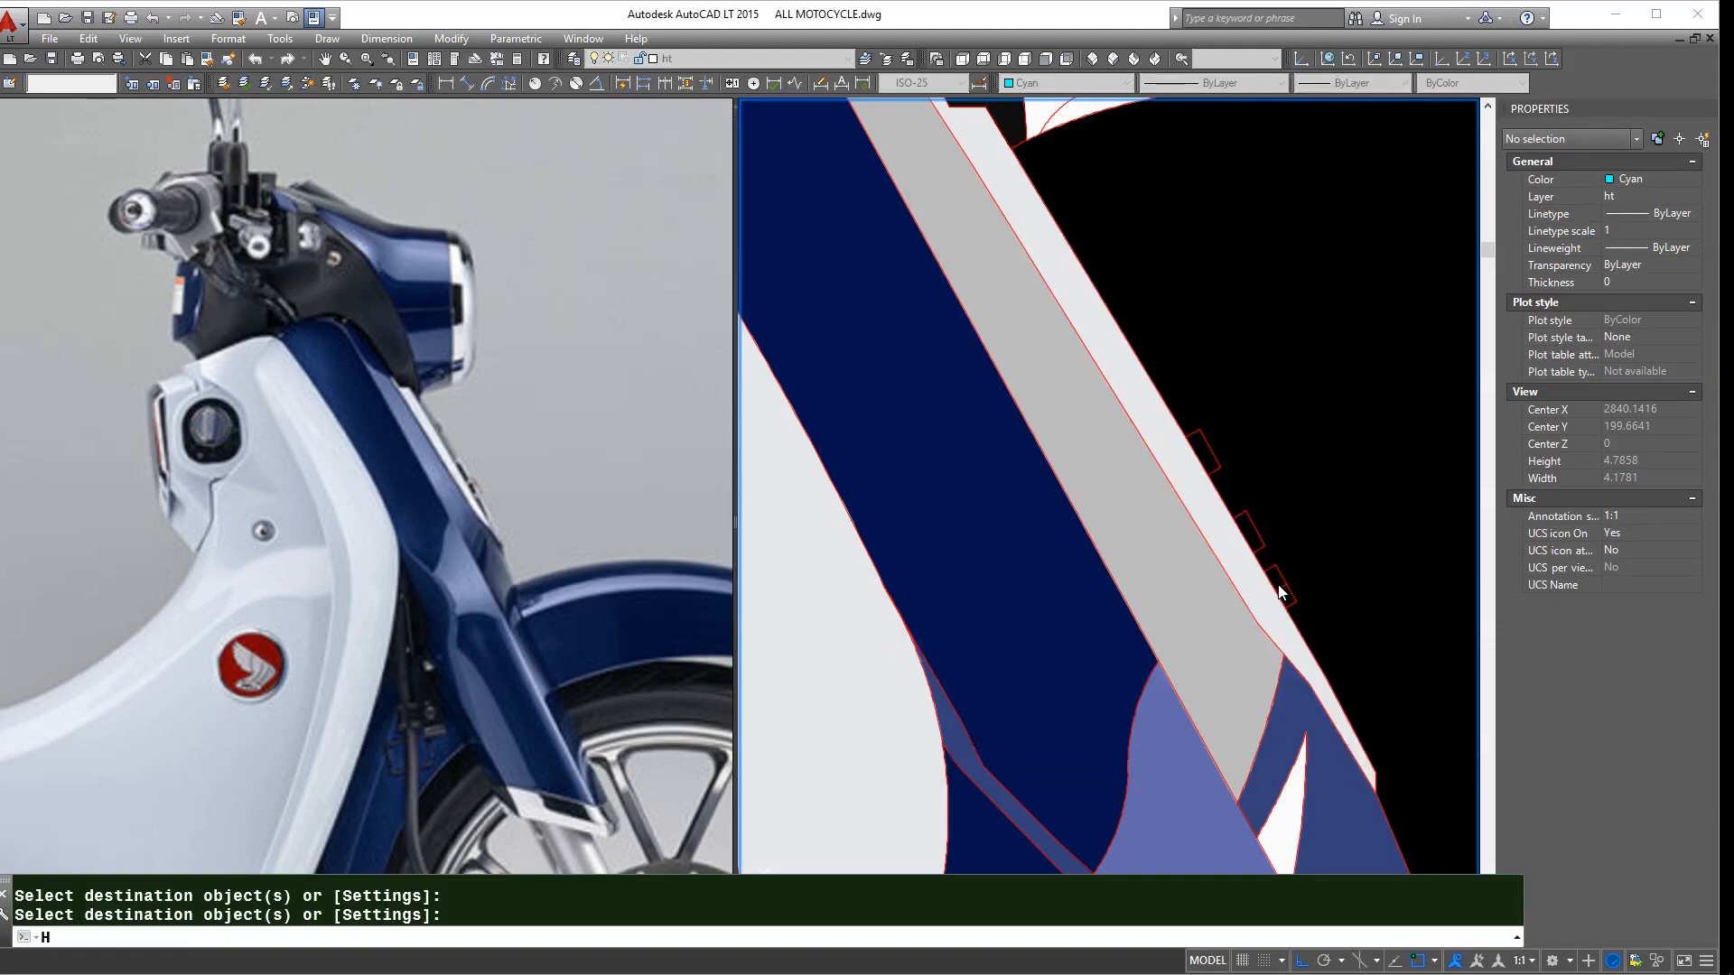
{"action": "key", "text": "Return"}
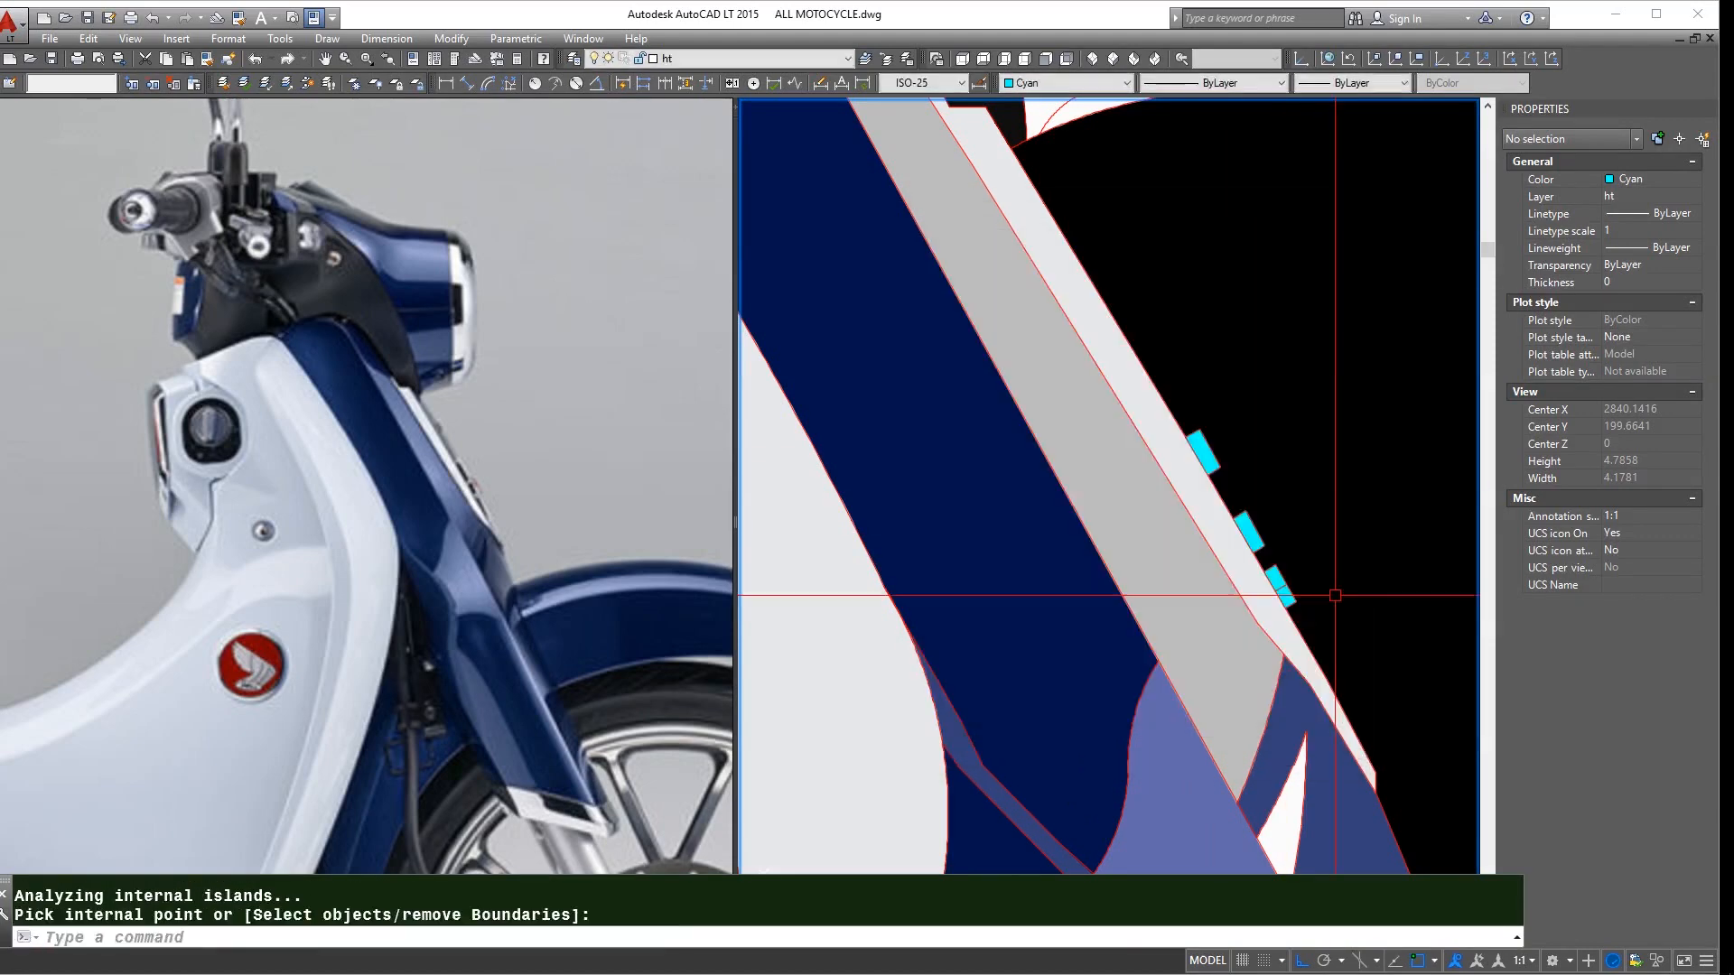
{"action": "type", "text": "m"}
{"action": "key", "text": "Return"}
{"action": "left_click", "coordinate": [1228, 569]}
{"action": "left_click", "coordinate": [1201, 457]}
{"action": "key", "text": "Escape"}
- Match the handlebar cover's dark grey panel properties onto the cyan tabs along the strip's front edge
{"action": "type", "text": "ma"}
{"action": "key", "text": "Return"}
{"action": "scroll", "coordinate": [1160, 505], "scroll_direction": "down", "scroll_amount": 5}
{"action": "left_click", "coordinate": [1002, 230]}
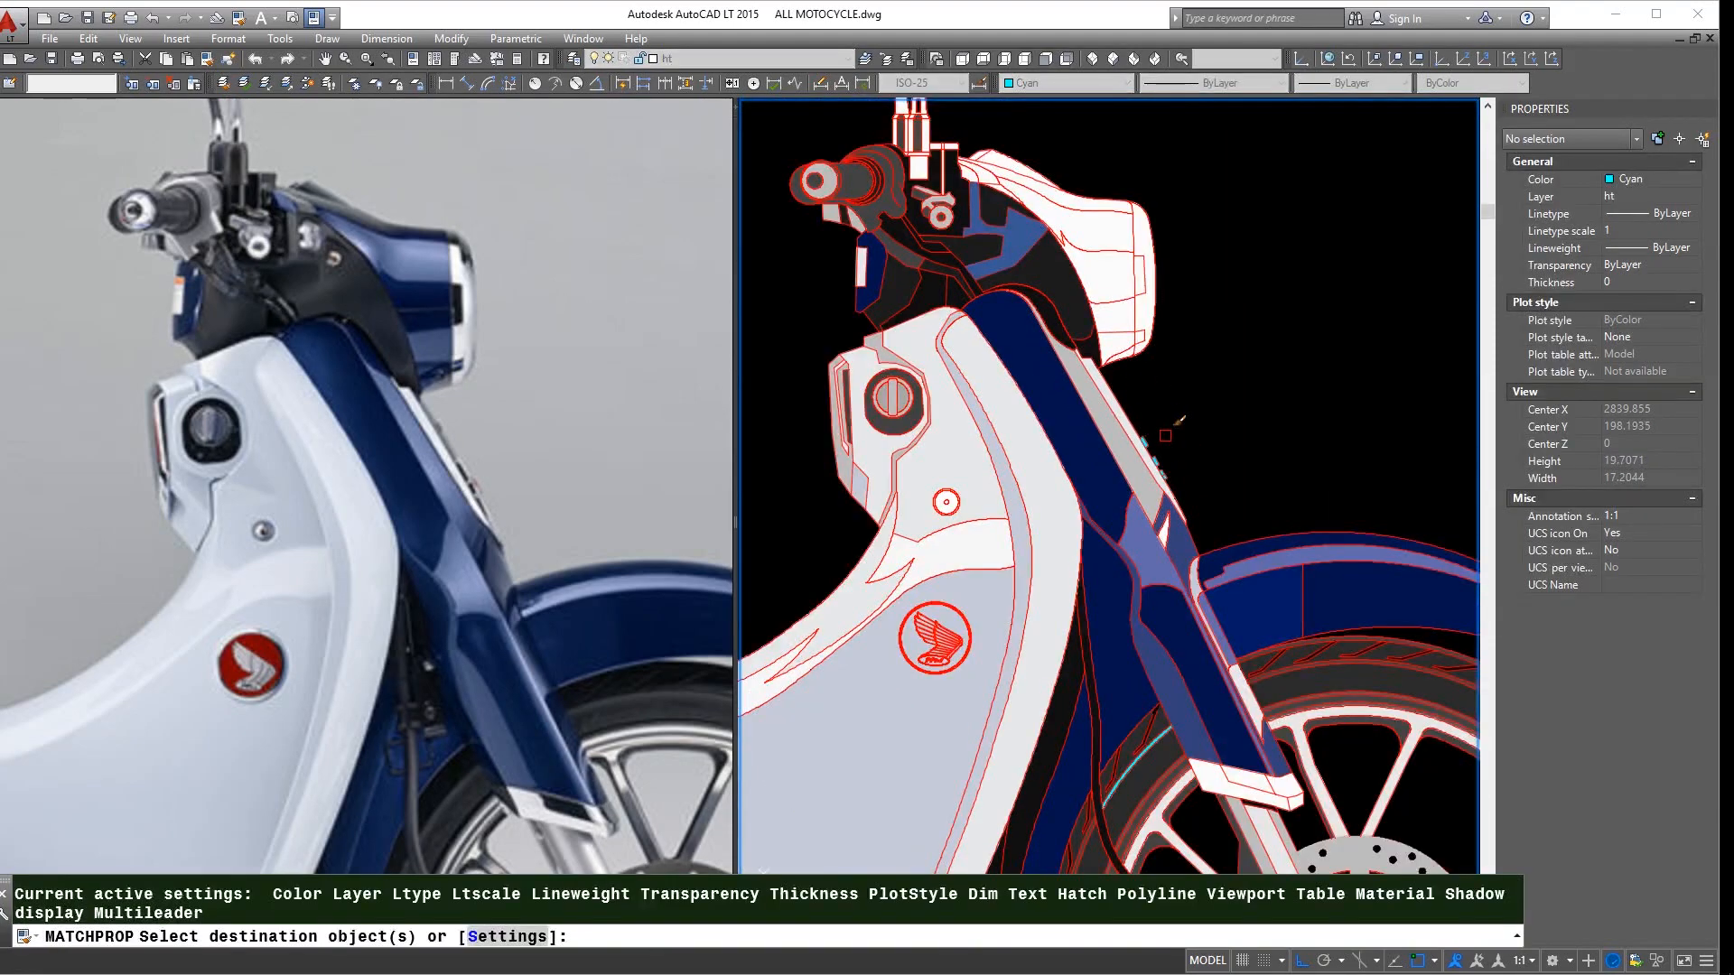
{"action": "scroll", "coordinate": [1159, 504], "scroll_direction": "up", "scroll_amount": 8}
{"action": "left_click", "coordinate": [1208, 625]}
{"action": "key", "text": "Return"}
{"action": "scroll", "coordinate": [1208, 625], "scroll_direction": "down", "scroll_amount": 5}
- Match the handlebar cover's near-black panel properties onto the remaining small tab section on the strip's edge
{"action": "key", "text": "Return"}
{"action": "left_click", "coordinate": [1171, 478]}
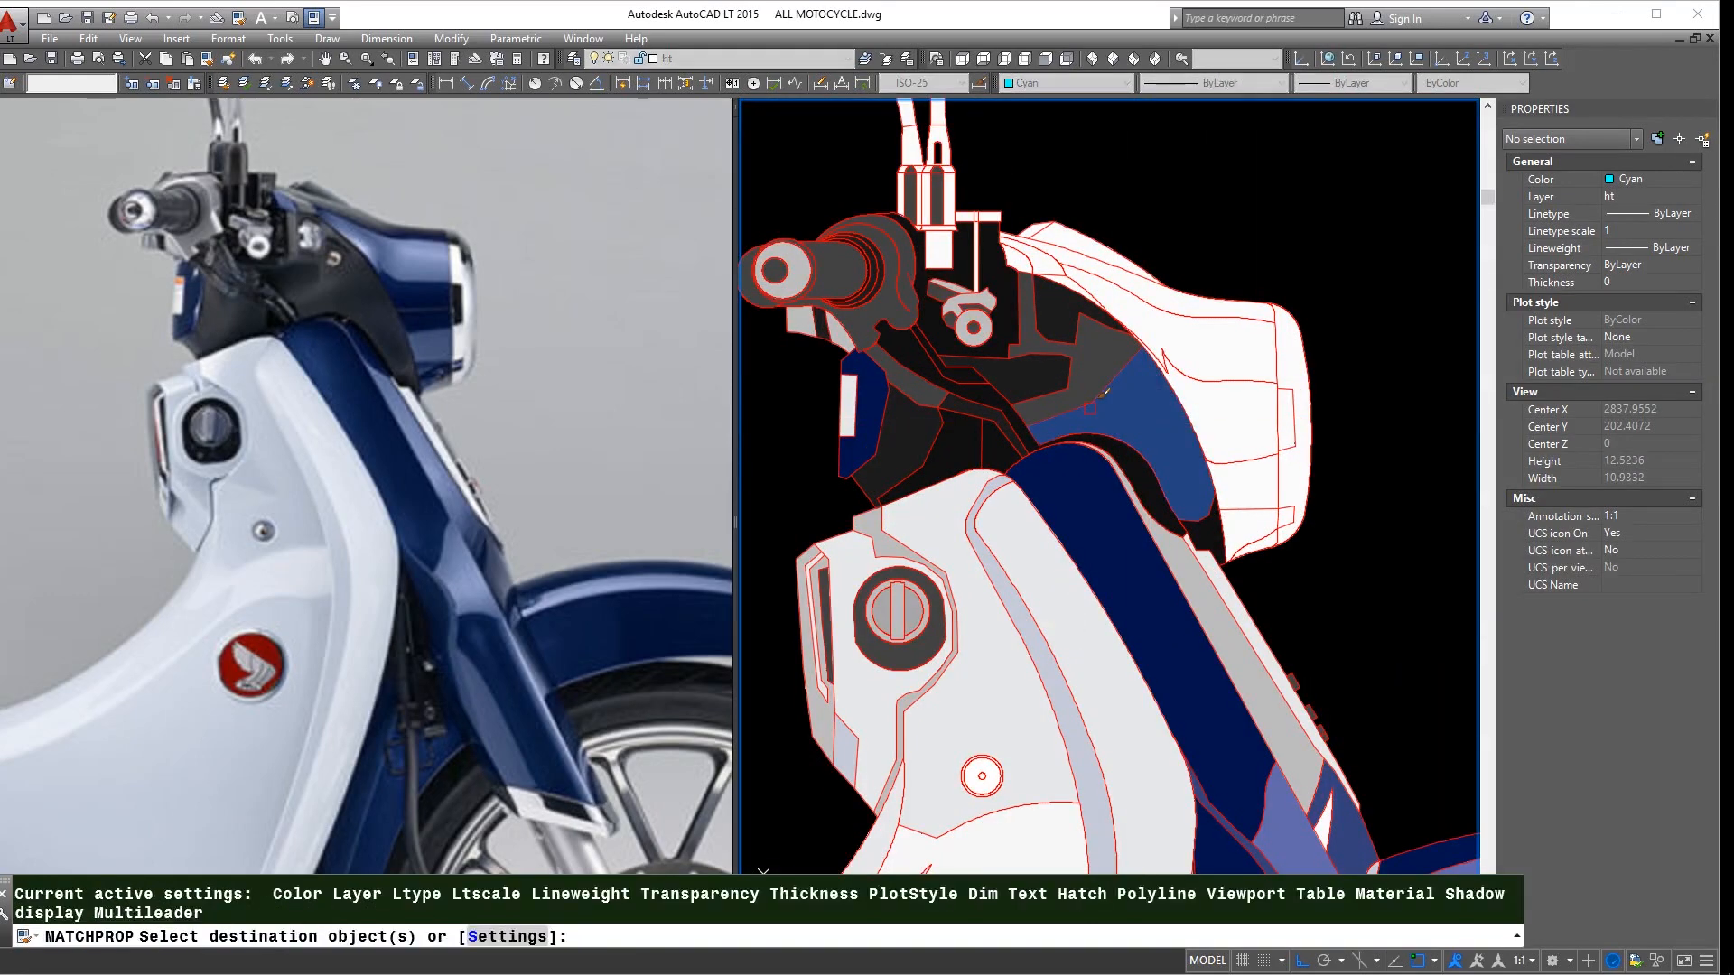
{"action": "scroll", "coordinate": [1178, 378], "scroll_direction": "up", "scroll_amount": 8}
{"action": "left_click", "coordinate": [1178, 378]}
{"action": "key", "text": "Return"}
{"action": "scroll", "coordinate": [1178, 378], "scroll_direction": "down", "scroll_amount": 6}
{"action": "scroll", "coordinate": [1206, 589], "scroll_direction": "up", "scroll_amount": 4}
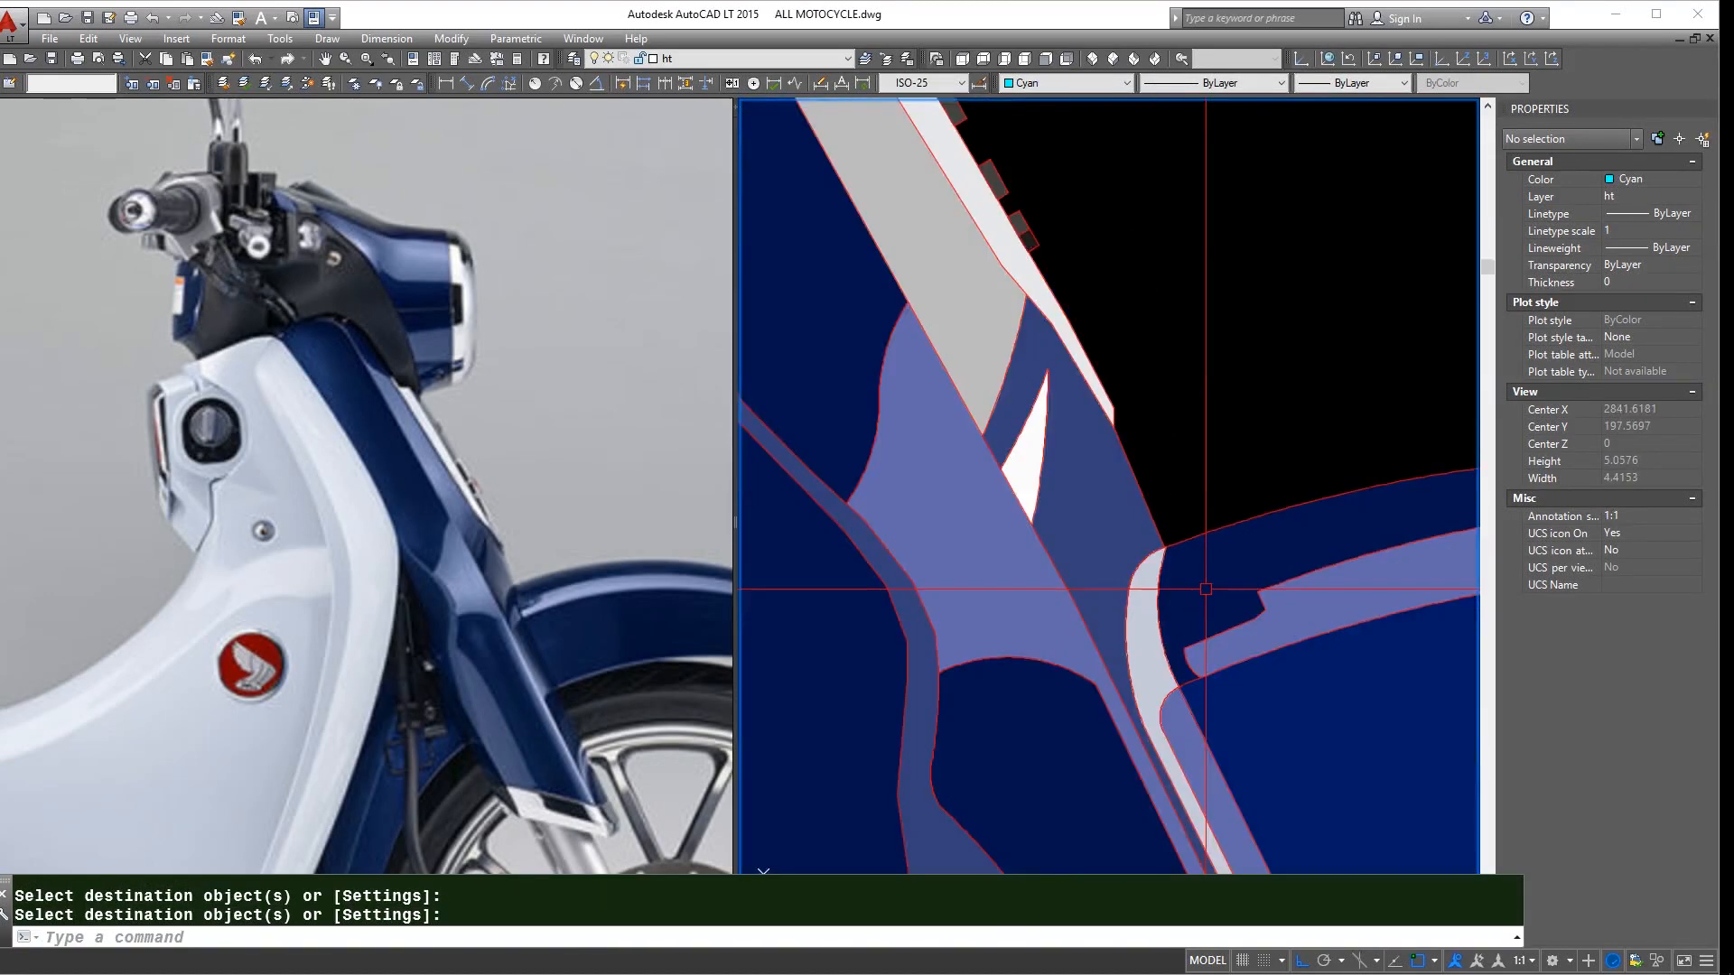
{"action": "scroll", "coordinate": [1020, 339], "scroll_direction": "down", "scroll_amount": 5}
{"action": "left_click", "coordinate": [1154, 430]}
{"action": "scroll", "coordinate": [1028, 388], "scroll_direction": "up", "scroll_amount": 5}
{"action": "left_click", "coordinate": [1028, 389]}
{"action": "key", "text": "Escape"}
- Match the front cover's navy properties onto the small white sliver above the front fender
{"action": "type", "text": "MA"}
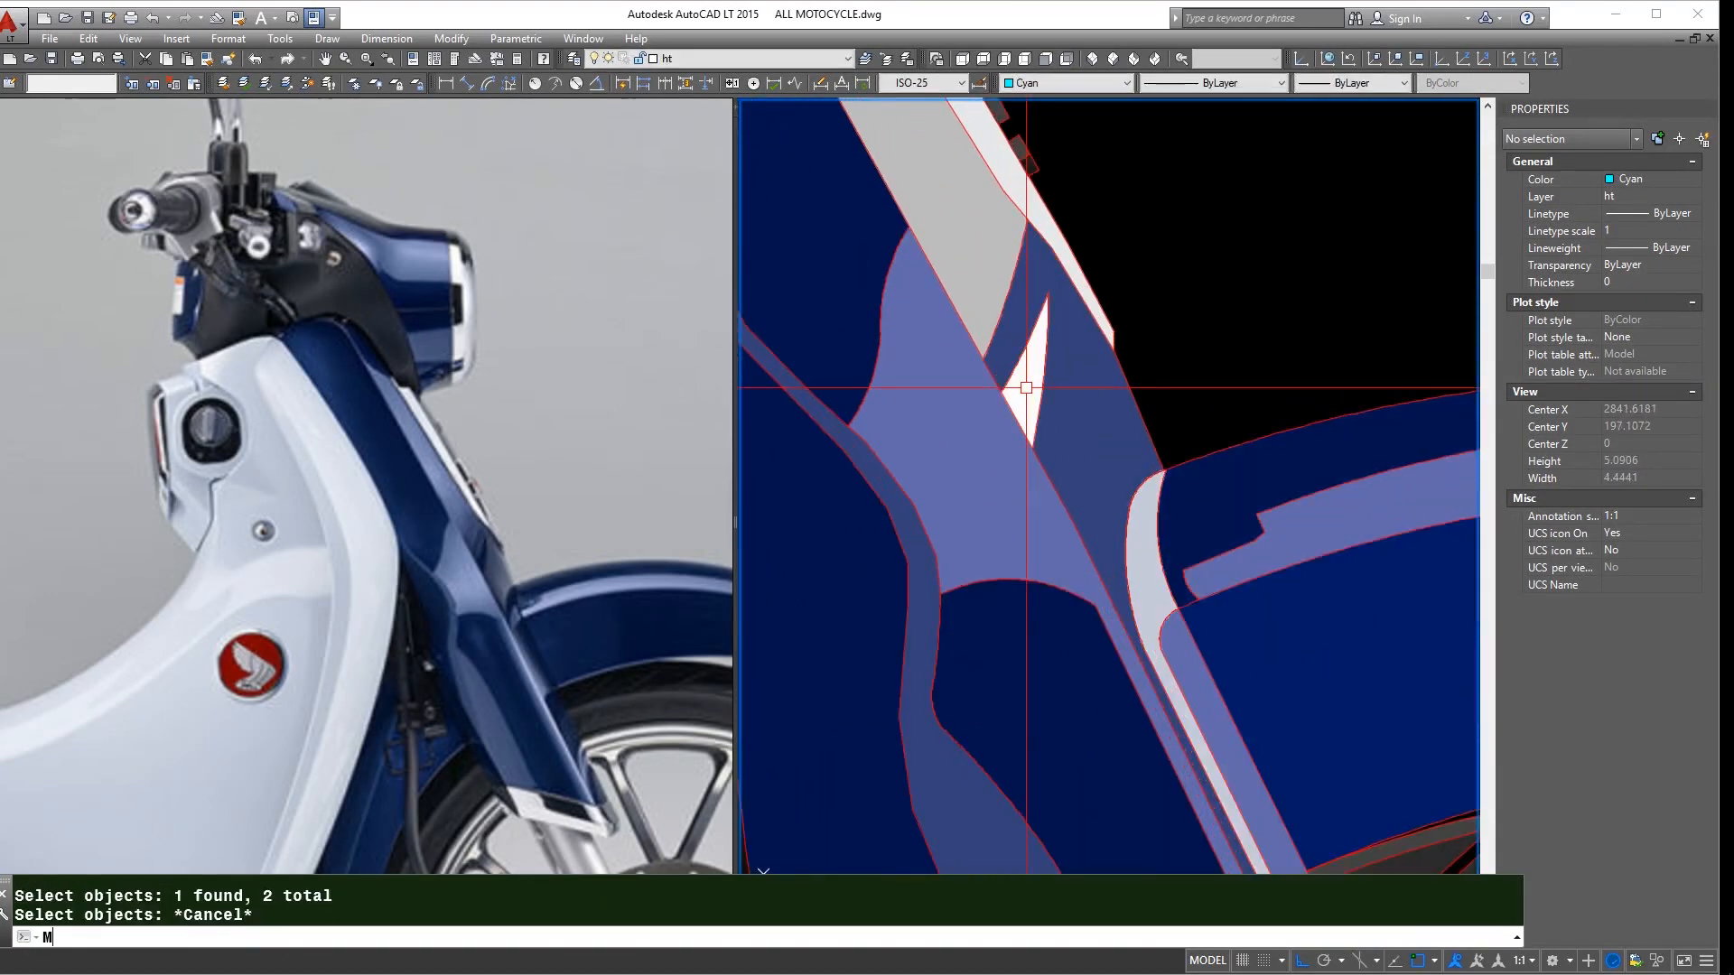
{"action": "key", "text": "Return"}
{"action": "left_click", "coordinate": [869, 311]}
{"action": "left_click", "coordinate": [1023, 377]}
{"action": "key", "text": "Return"}
{"action": "scroll", "coordinate": [1103, 491], "scroll_direction": "down", "scroll_amount": 4}
{"action": "scroll", "coordinate": [1170, 665], "scroll_direction": "down", "scroll_amount": 2}
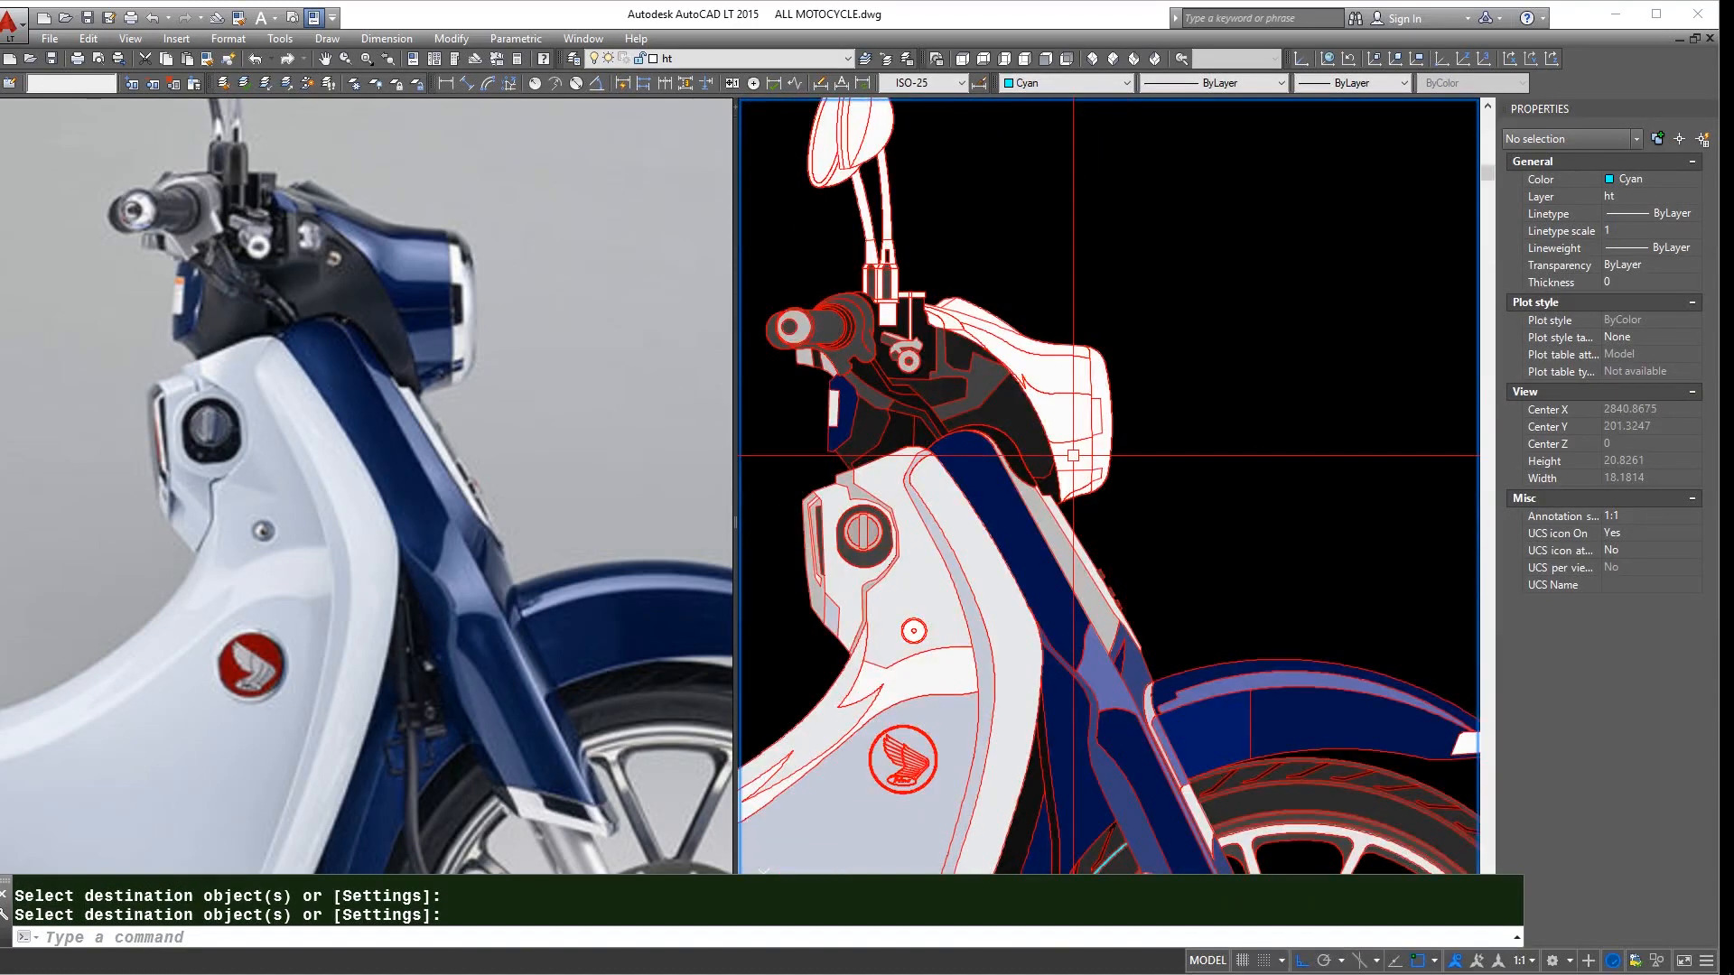
- Match navy onto two side bands of the headlight shell and near-black onto the two small rectangles at its rim
{"action": "type", "text": "MA"}
{"action": "key", "text": "Return"}
{"action": "left_click", "coordinate": [1068, 418]}
{"action": "type", "text": "MA"}
{"action": "key", "text": "Return"}
{"action": "left_click", "coordinate": [1043, 467]}
{"action": "scroll", "coordinate": [1084, 413], "scroll_direction": "up", "scroll_amount": 1}
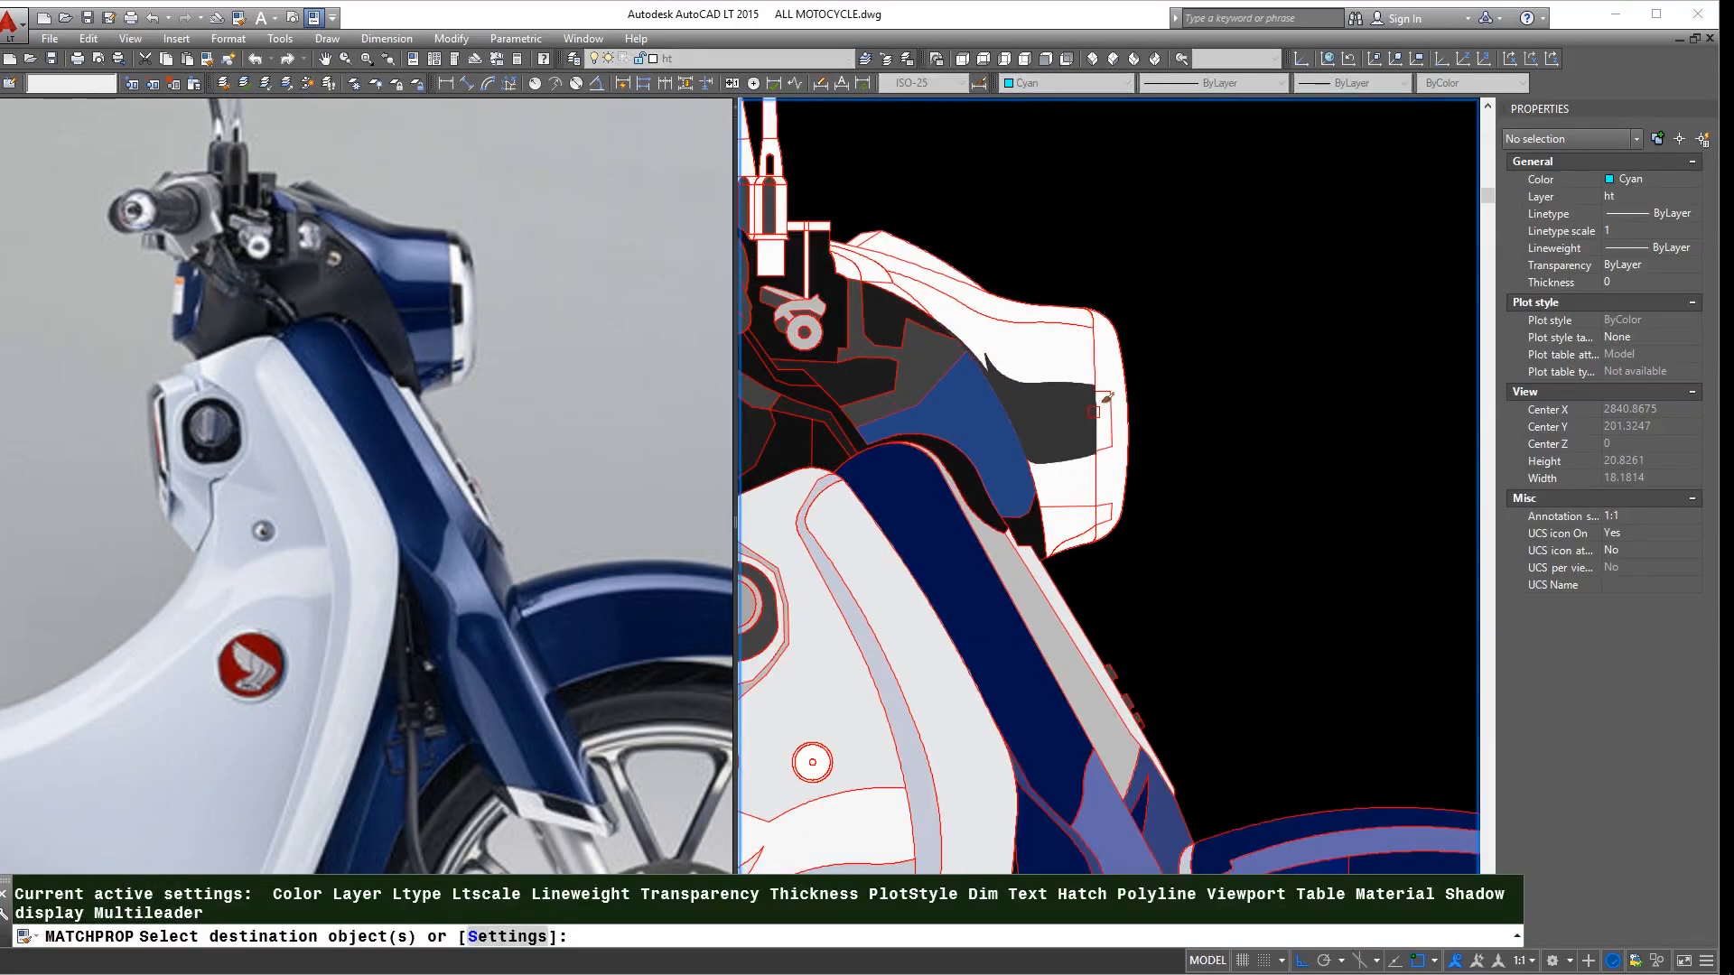
{"action": "key", "text": "Escape"}
{"action": "key", "text": "Return"}
{"action": "scroll", "coordinate": [1104, 423], "scroll_direction": "up", "scroll_amount": 4}
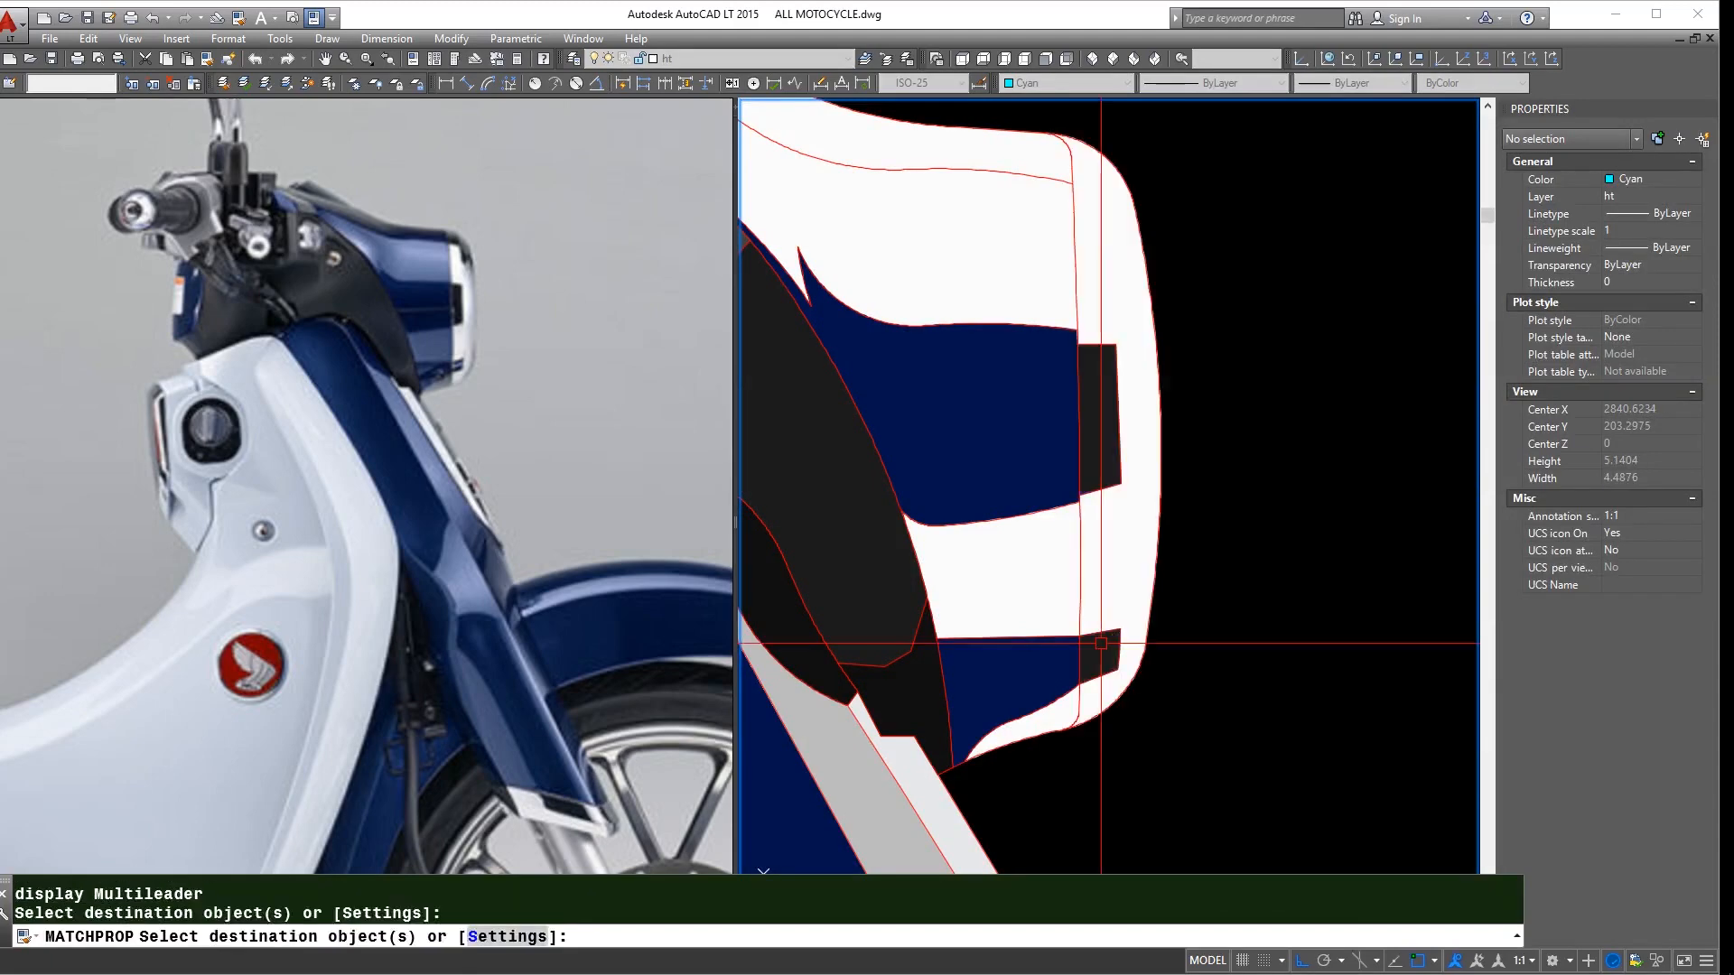
- Match light grey onto the headlight rim and the fork cover's purple-blue onto the headlight shell's lower bands
{"action": "scroll", "coordinate": [1101, 643], "scroll_direction": "down", "scroll_amount": 4}
{"action": "key", "text": "Return"}
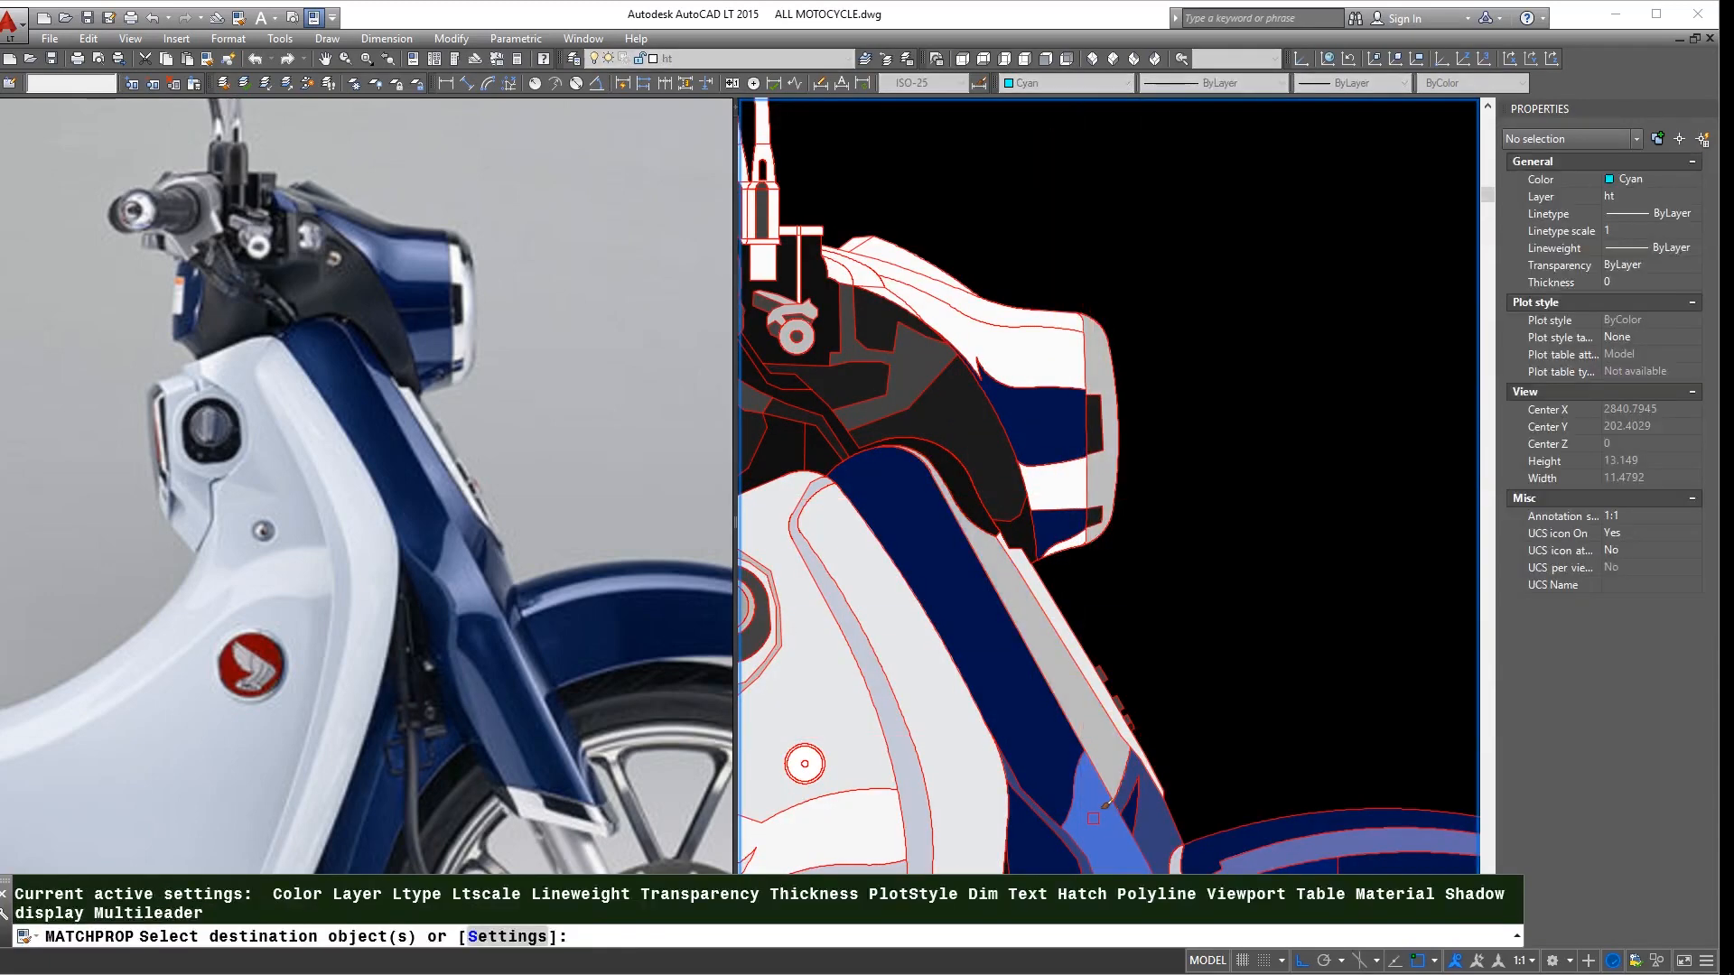
{"action": "scroll", "coordinate": [1075, 536], "scroll_direction": "up", "scroll_amount": 4}
{"action": "left_click", "coordinate": [1075, 535]}
{"action": "key", "text": "Return"}
{"action": "scroll", "coordinate": [1097, 544], "scroll_direction": "down", "scroll_amount": 5}
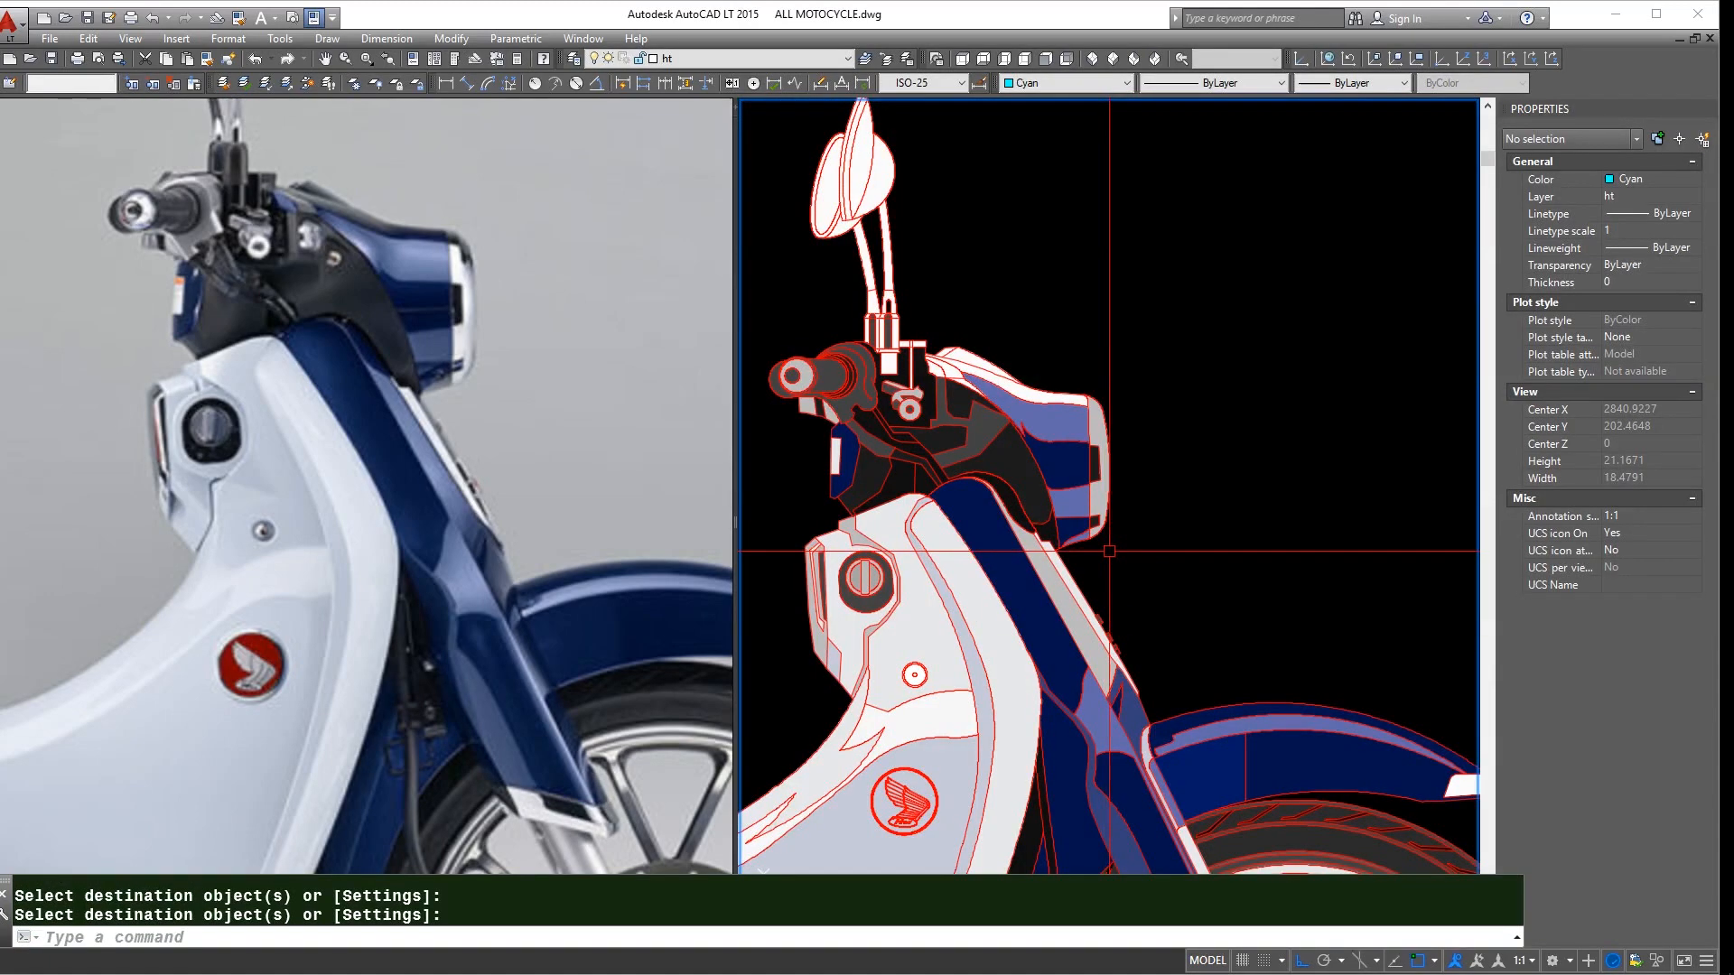
- Match the headlight shell's navy side band properties onto its white top strip
{"action": "key", "text": "Return"}
{"action": "left_click", "coordinate": [1071, 465]}
{"action": "scroll", "coordinate": [1034, 395], "scroll_direction": "up", "scroll_amount": 4}
{"action": "left_click", "coordinate": [1030, 394]}
{"action": "scroll", "coordinate": [1033, 399], "scroll_direction": "down", "scroll_amount": 2}
{"action": "middle_click_drag", "start_coordinate": [1076, 666], "coordinate": [1057, 310]}
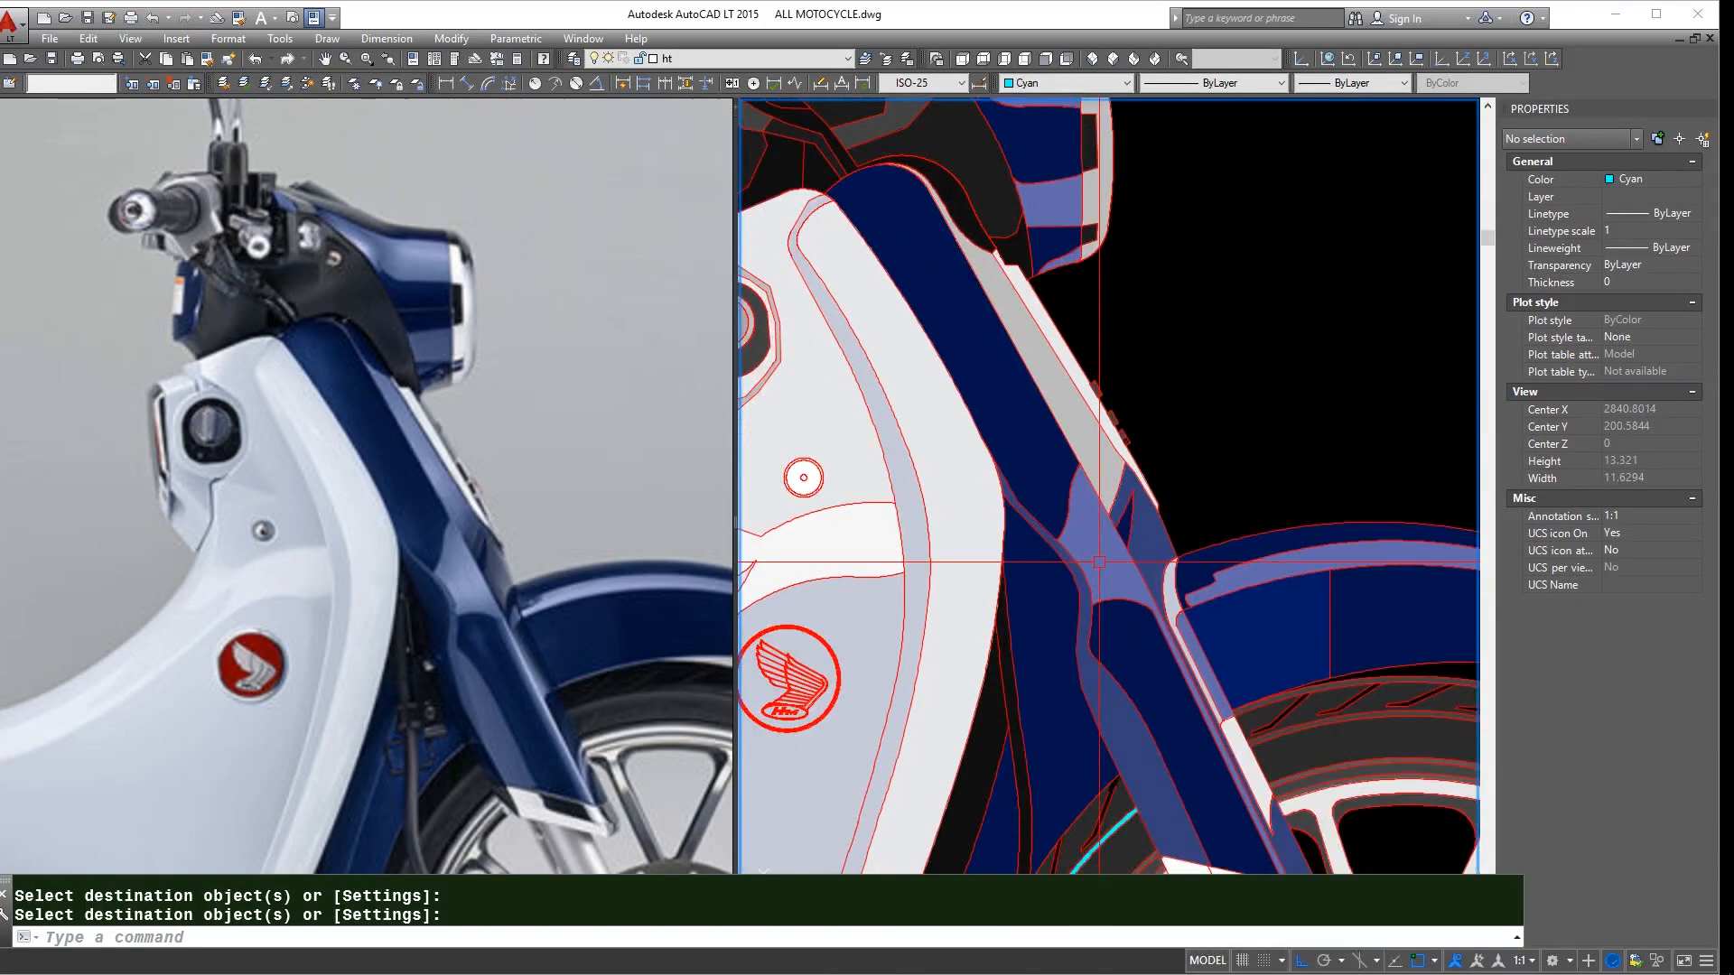
- Match purple-blue onto the headlight shell's upper side band and near-black onto the raised panel above it
{"action": "key", "text": "Return"}
{"action": "left_click", "coordinate": [1022, 682]}
{"action": "scroll", "coordinate": [1022, 677], "scroll_direction": "down", "scroll_amount": 3}
{"action": "scroll", "coordinate": [960, 339], "scroll_direction": "up", "scroll_amount": 6}
{"action": "left_click", "coordinate": [960, 339]}
{"action": "left_click", "coordinate": [959, 309]}
{"action": "key", "text": "Return"}
- Match the handlebar cover's dark grey properties onto the small white tip of the raised panel above the headlight
{"action": "key", "text": "Return"}
{"action": "scroll", "coordinate": [960, 312], "scroll_direction": "down", "scroll_amount": 2}
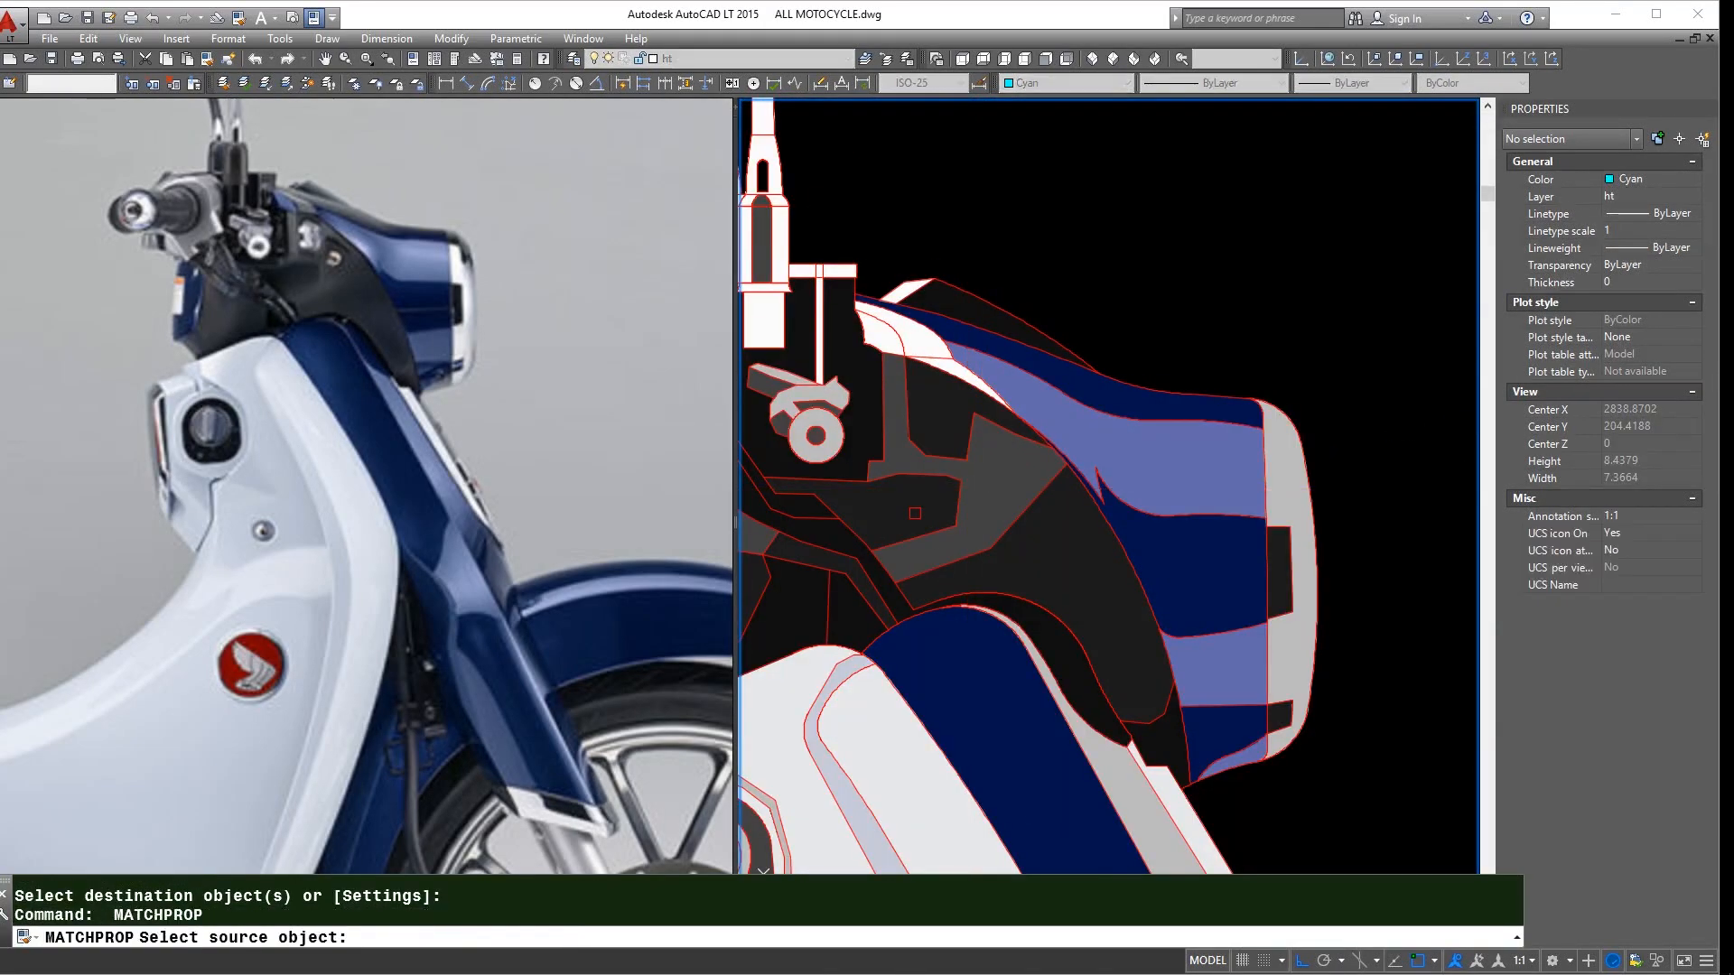
{"action": "left_click", "coordinate": [1048, 533]}
{"action": "scroll", "coordinate": [906, 284], "scroll_direction": "up", "scroll_amount": 4}
{"action": "left_click", "coordinate": [906, 279]}
{"action": "key", "text": "Return"}
{"action": "key", "text": "Return"}
{"action": "scroll", "coordinate": [910, 294], "scroll_direction": "down", "scroll_amount": 4}
{"action": "left_click", "coordinate": [1001, 507]}
{"action": "scroll", "coordinate": [910, 306], "scroll_direction": "up", "scroll_amount": 4}
{"action": "left_click", "coordinate": [913, 304]}
{"action": "key", "text": "Return"}
{"action": "scroll", "coordinate": [949, 358], "scroll_direction": "down", "scroll_amount": 4}
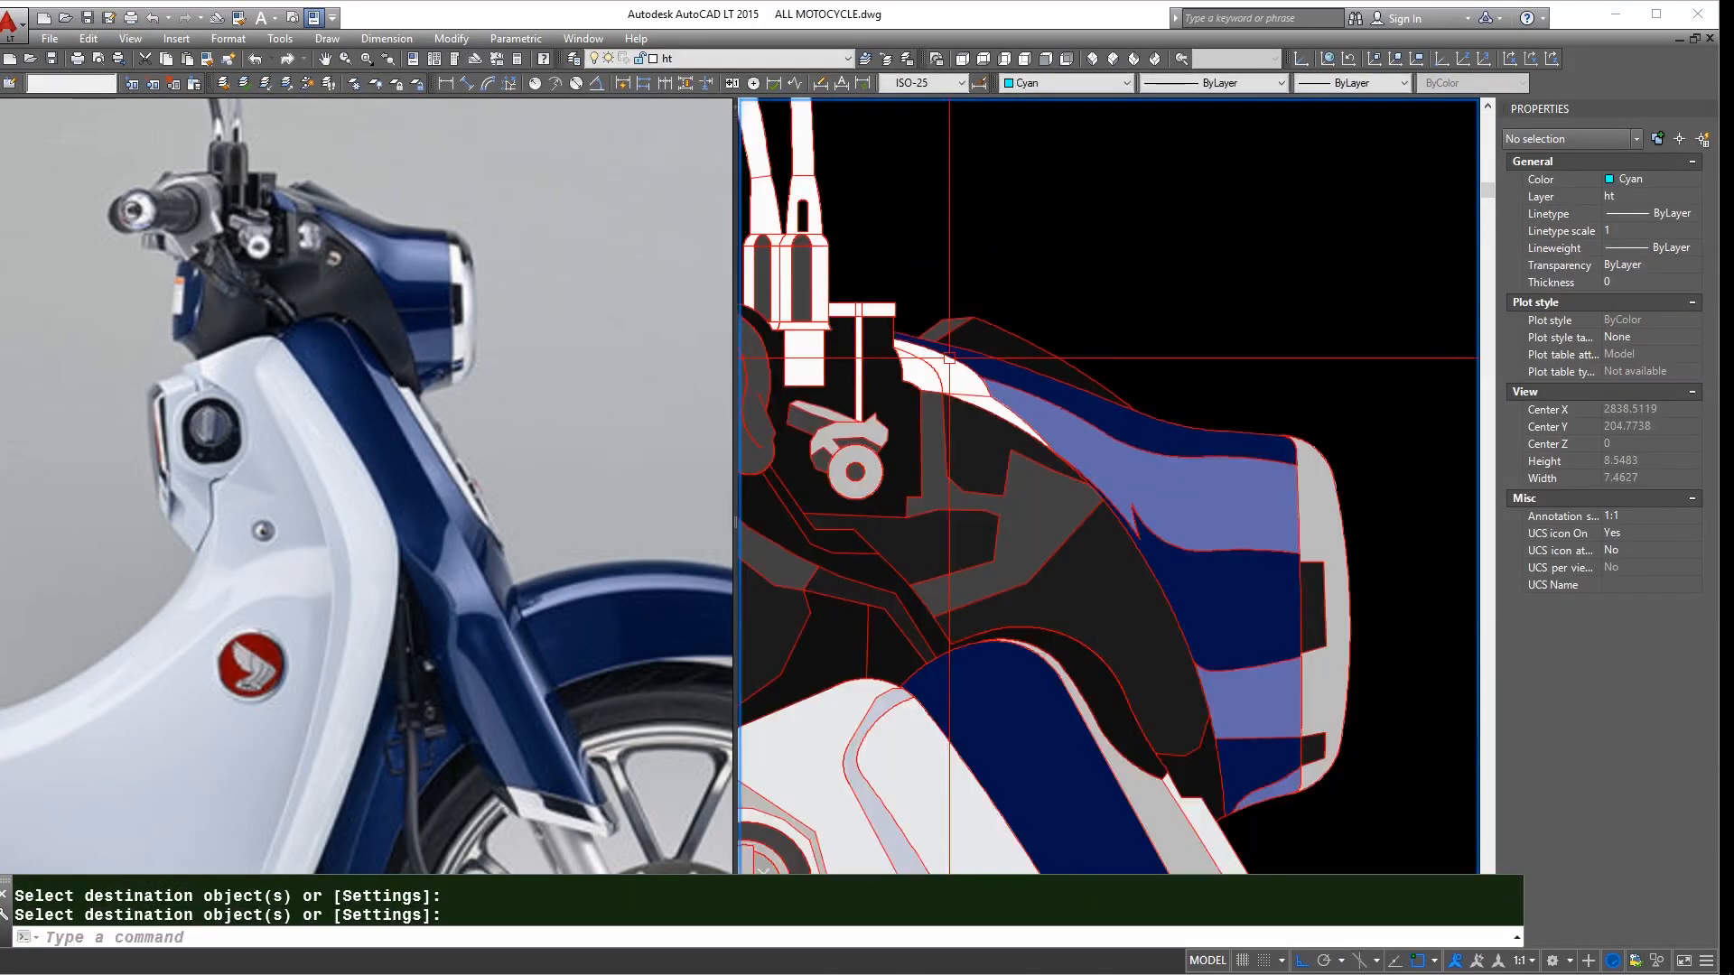
- Match the raised panel tip's dark grey properties onto the middle section of the white strip behind the headlight
{"action": "key", "text": "Return"}
{"action": "left_click", "coordinate": [934, 308]}
{"action": "left_click", "coordinate": [981, 388]}
{"action": "key", "text": "Return"}
{"action": "scroll", "coordinate": [1032, 395], "scroll_direction": "down", "scroll_amount": 4}
{"action": "key", "text": "Return"}
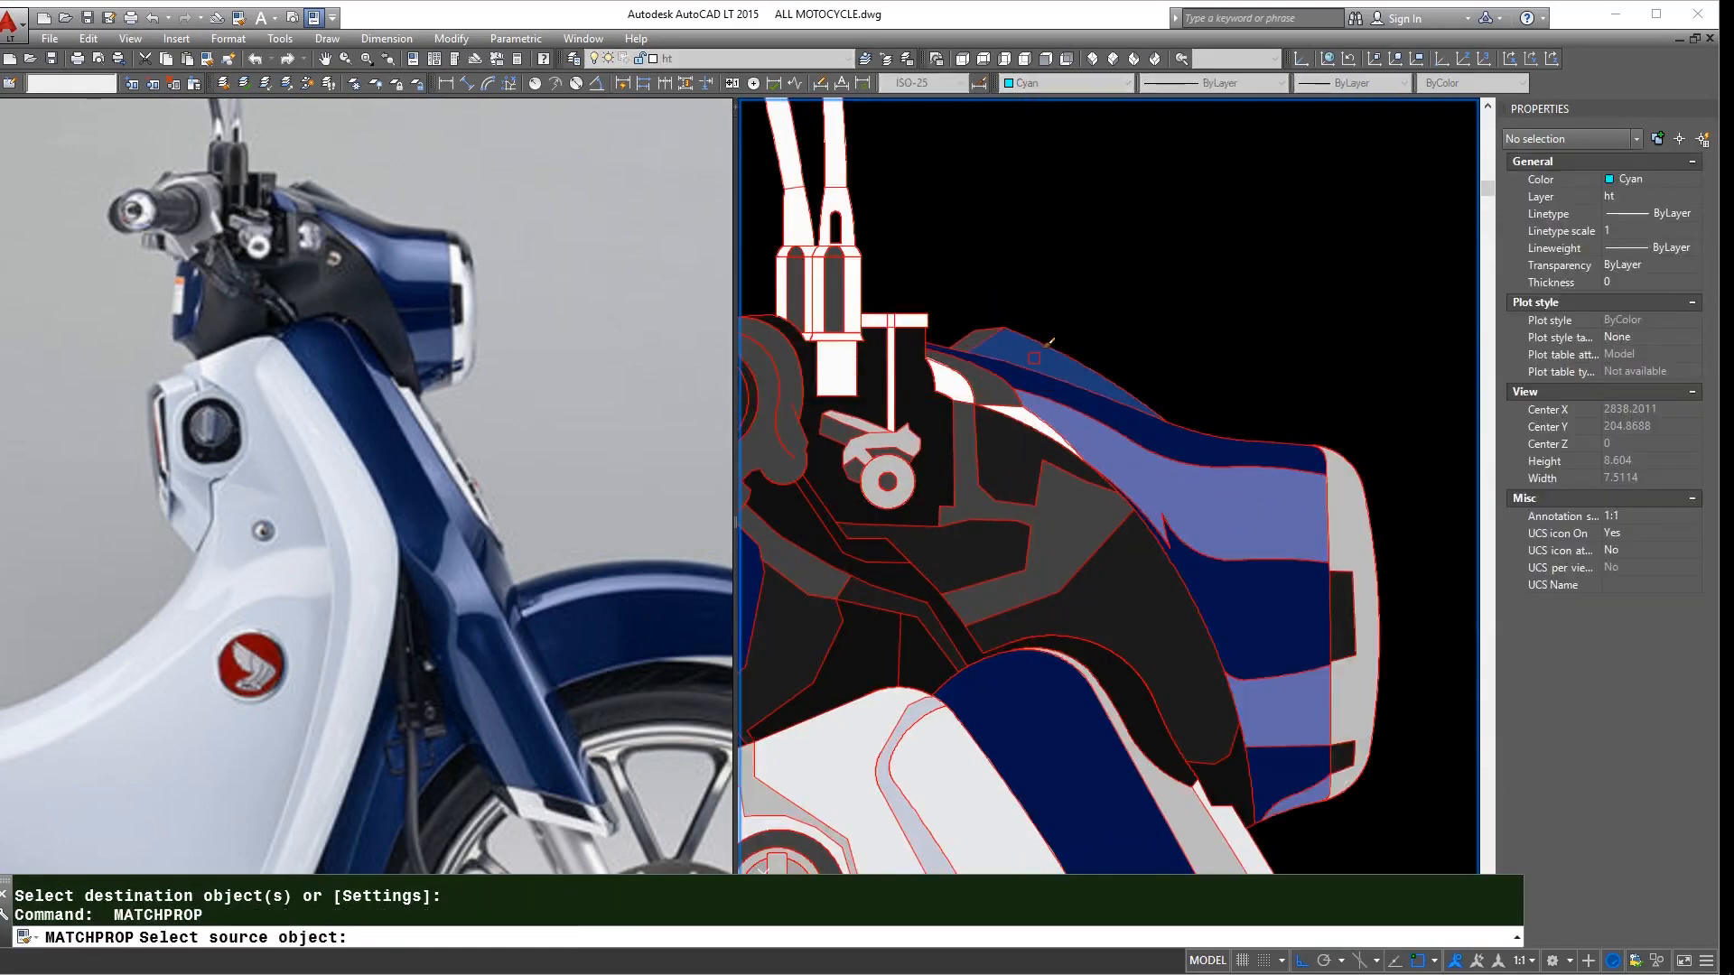
- Match near-black and dark grey properties onto the remaining white sections of the strip behind the headlight
{"action": "left_click", "coordinate": [1032, 349]}
{"action": "scroll", "coordinate": [1023, 407], "scroll_direction": "up", "scroll_amount": 4}
{"action": "left_click", "coordinate": [1021, 263]}
{"action": "key", "text": "Return"}
{"action": "key", "text": "Return"}
{"action": "left_click", "coordinate": [951, 316]}
{"action": "left_click", "coordinate": [887, 321]}
{"action": "key", "text": "Return"}
{"action": "scroll", "coordinate": [941, 317], "scroll_direction": "down", "scroll_amount": 6}
{"action": "scroll", "coordinate": [1080, 514], "scroll_direction": "down", "scroll_amount": 2}
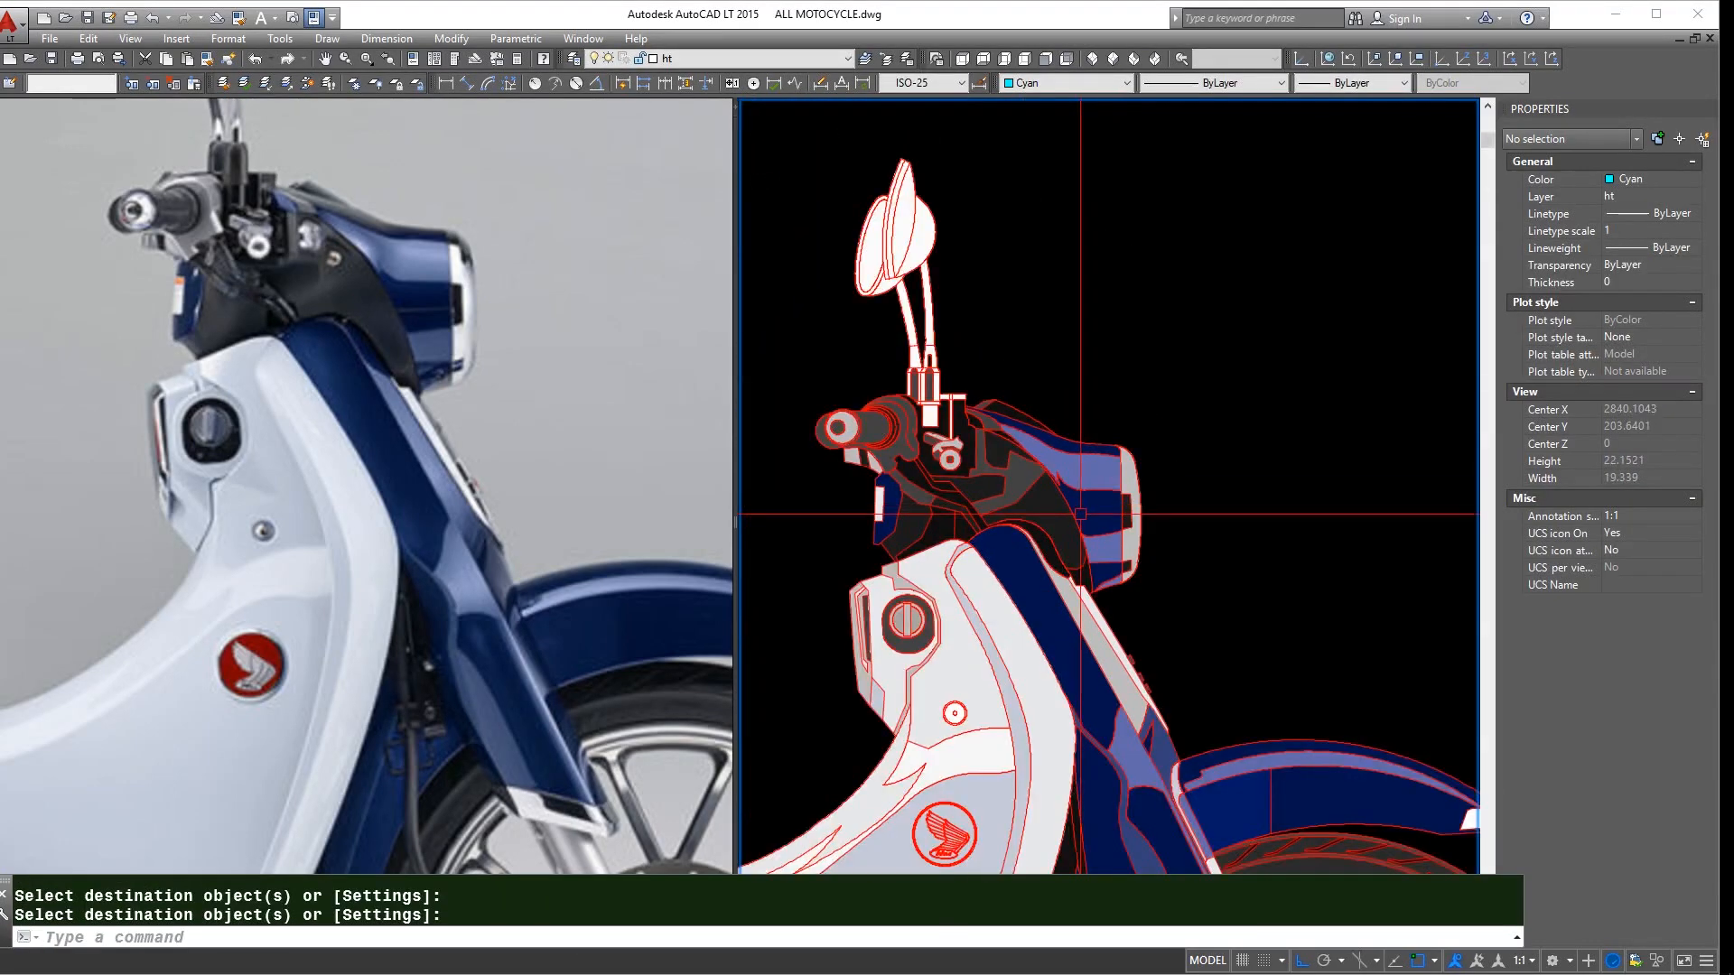
- Match dark grey properties onto the white block beneath the mirror clamp
{"action": "scroll", "coordinate": [967, 429], "scroll_direction": "up", "scroll_amount": 4}
{"action": "key", "text": "Return"}
{"action": "left_click", "coordinate": [935, 439]}
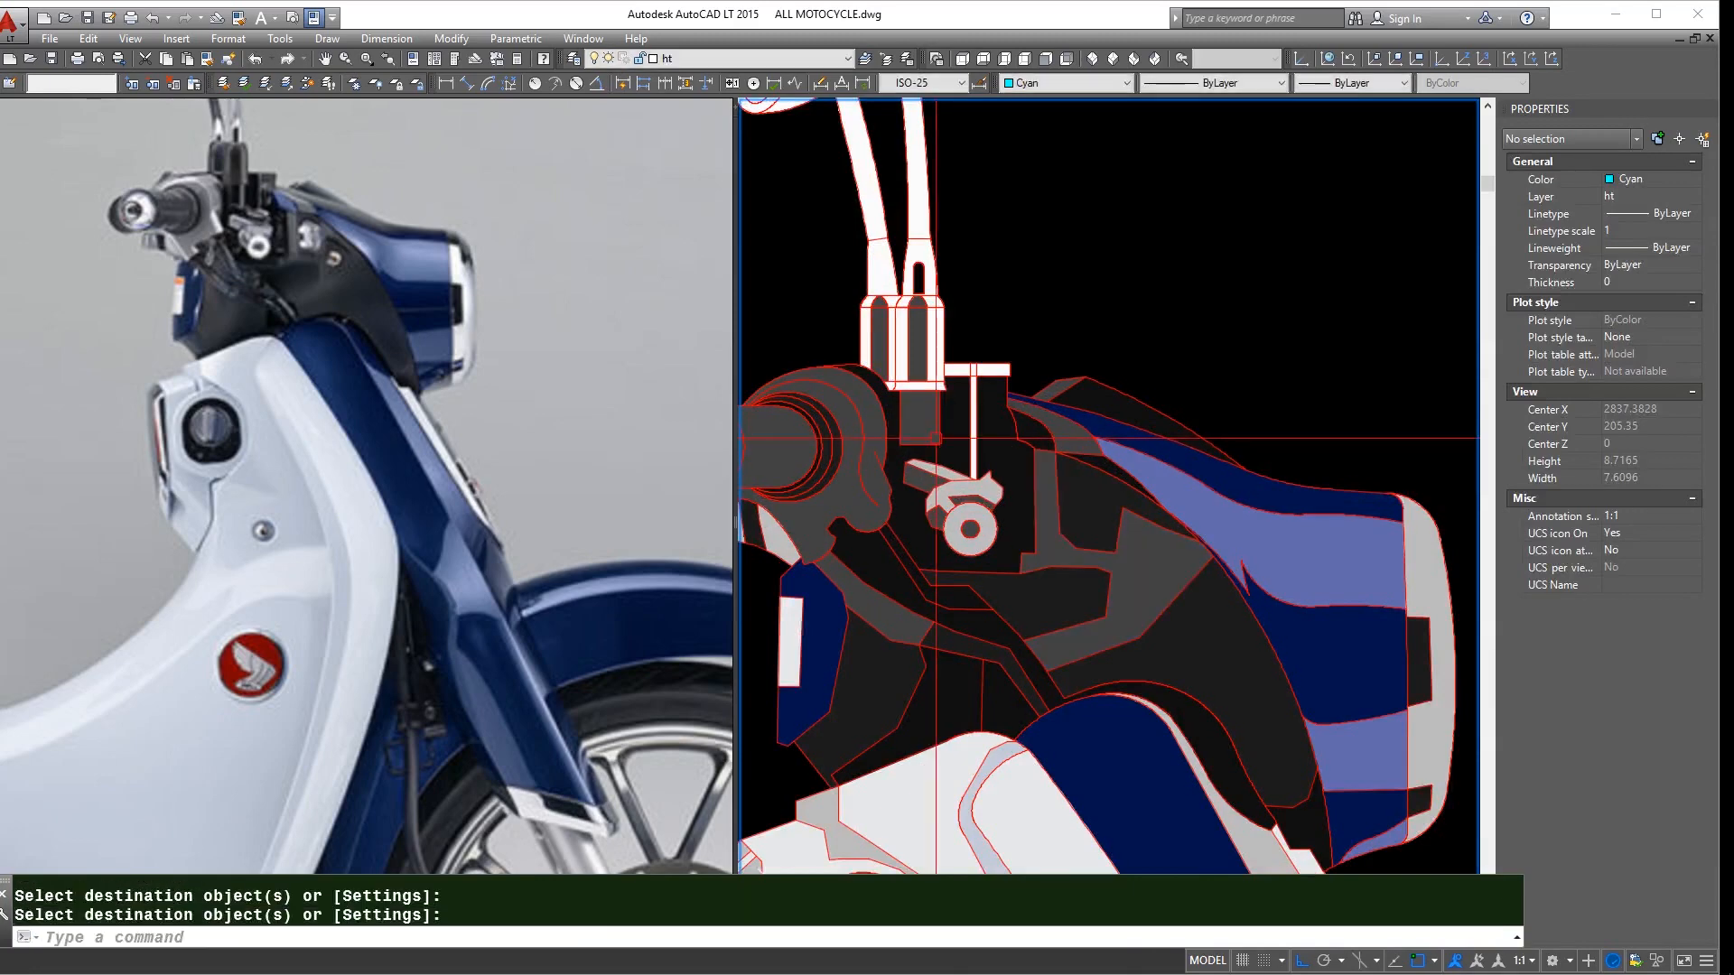
- Match light grey properties, including those of the grip-end ring, onto the white faces of the mirror clamp
{"action": "left_click", "coordinate": [961, 528]}
{"action": "scroll", "coordinate": [953, 469], "scroll_direction": "up", "scroll_amount": 4}
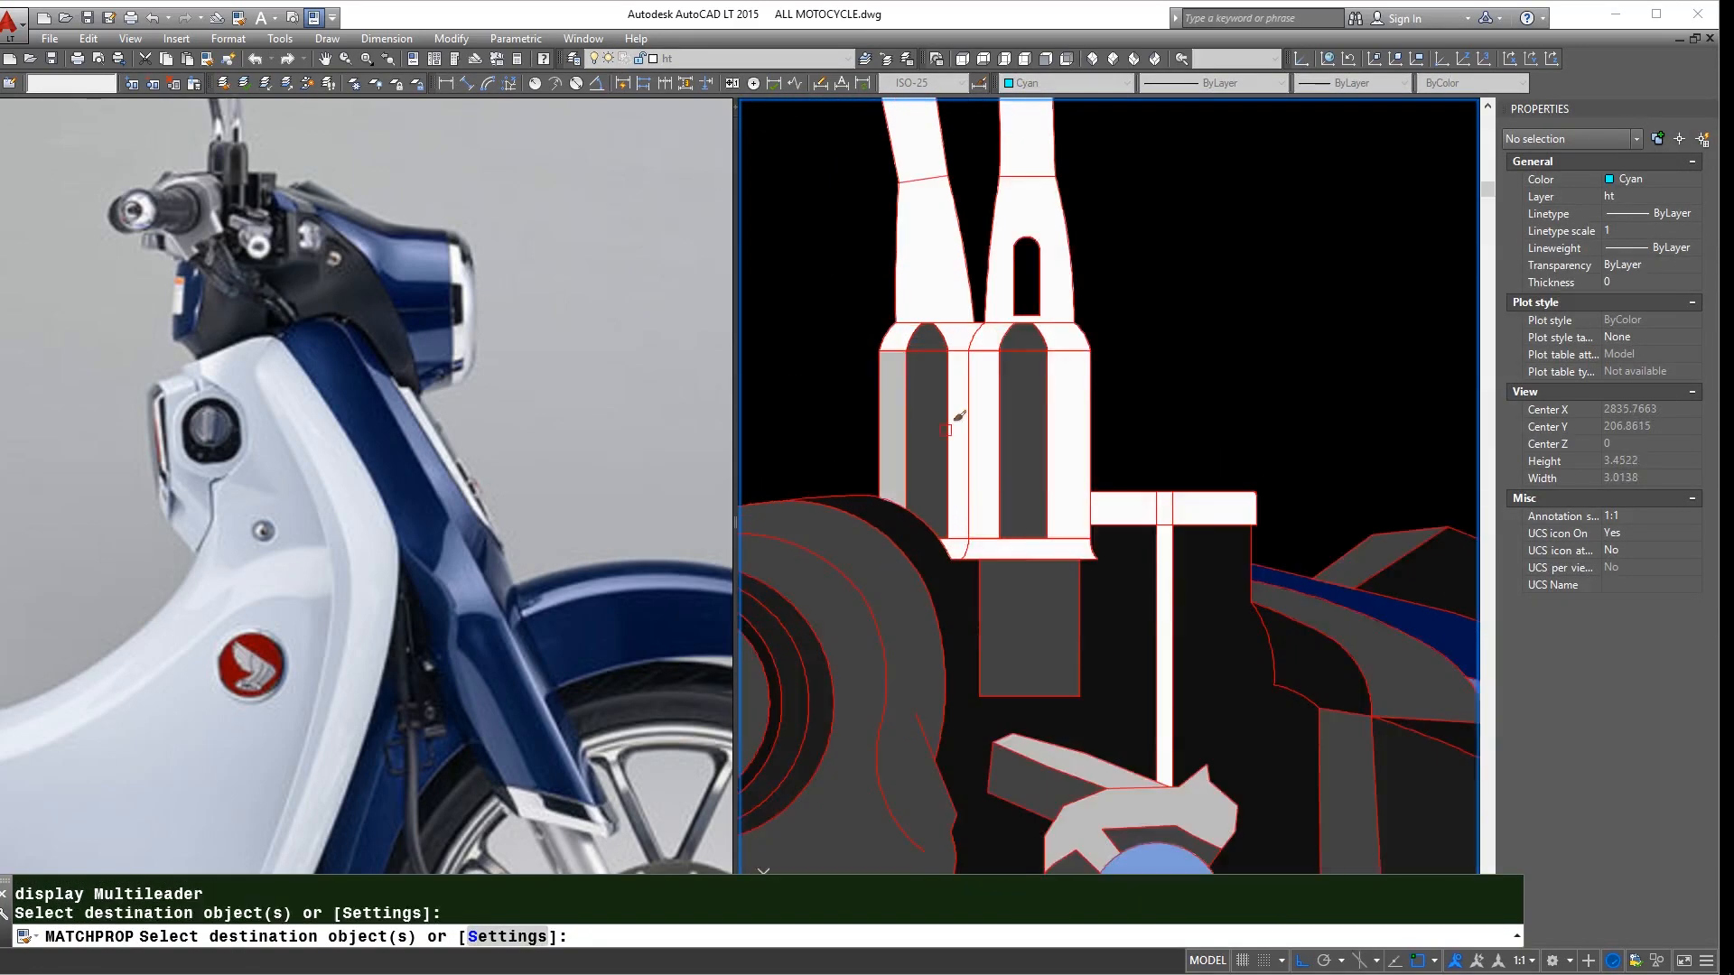
{"action": "key", "text": "Return"}
{"action": "scroll", "coordinate": [876, 641], "scroll_direction": "down", "scroll_amount": 4}
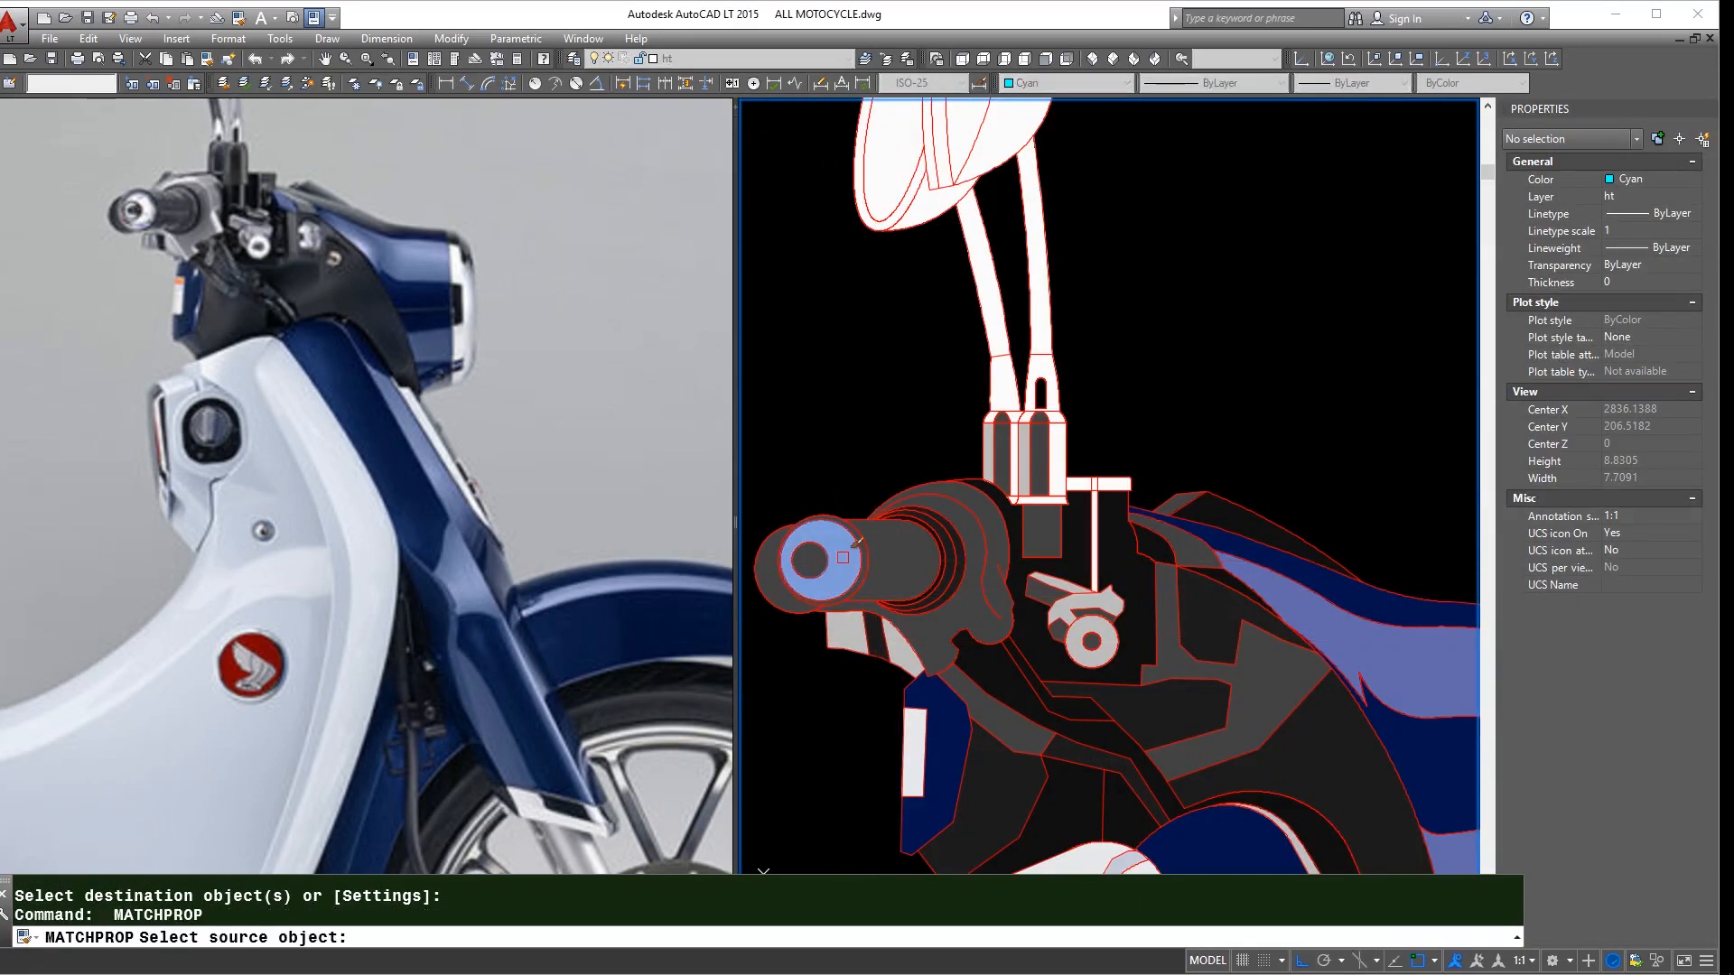
{"action": "left_click", "coordinate": [844, 558]}
{"action": "scroll", "coordinate": [1058, 431], "scroll_direction": "up", "scroll_amount": 4}
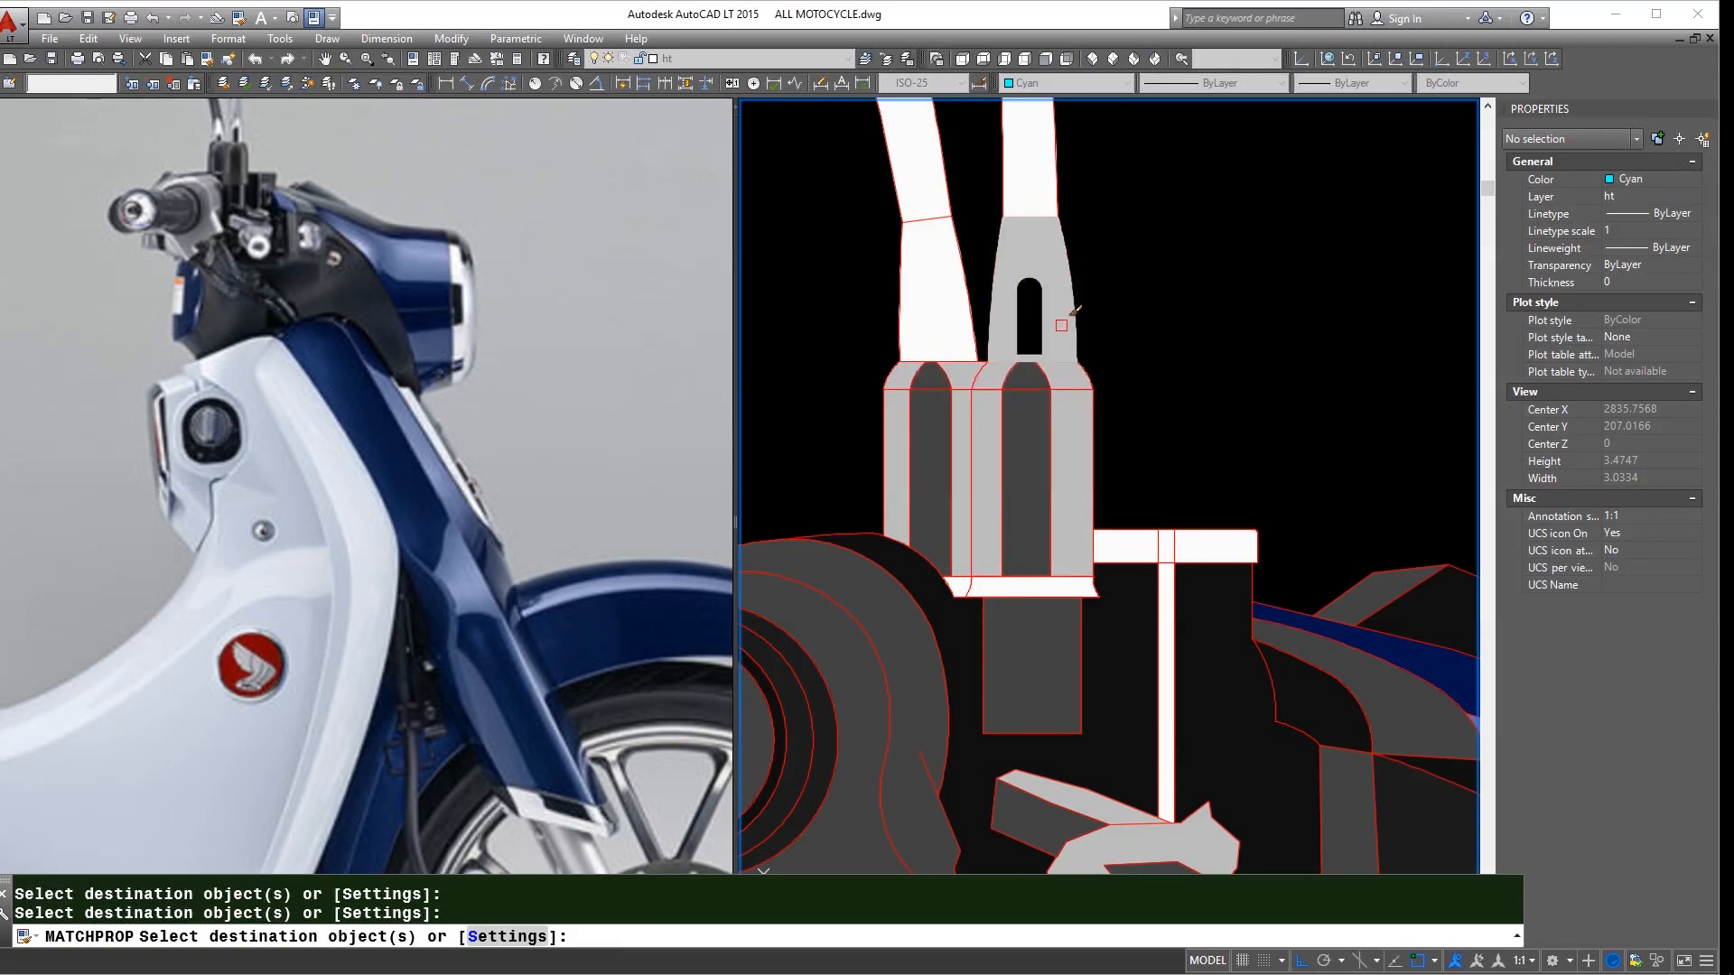
- Match the same light grey properties onto the collars and stems of both mirrors
{"action": "scroll", "coordinate": [1061, 325], "scroll_direction": "down", "scroll_amount": 6}
{"action": "left_click", "coordinate": [999, 284]}
{"action": "scroll", "coordinate": [999, 284], "scroll_direction": "up", "scroll_amount": 3}
{"action": "left_click", "coordinate": [938, 274]}
{"action": "scroll", "coordinate": [975, 303], "scroll_direction": "down", "scroll_amount": 3}
{"action": "key", "text": "Return"}
- Match dark grey properties onto the mirror clamp's left face and near-black properties onto its two arched windows
{"action": "key", "text": "Return"}
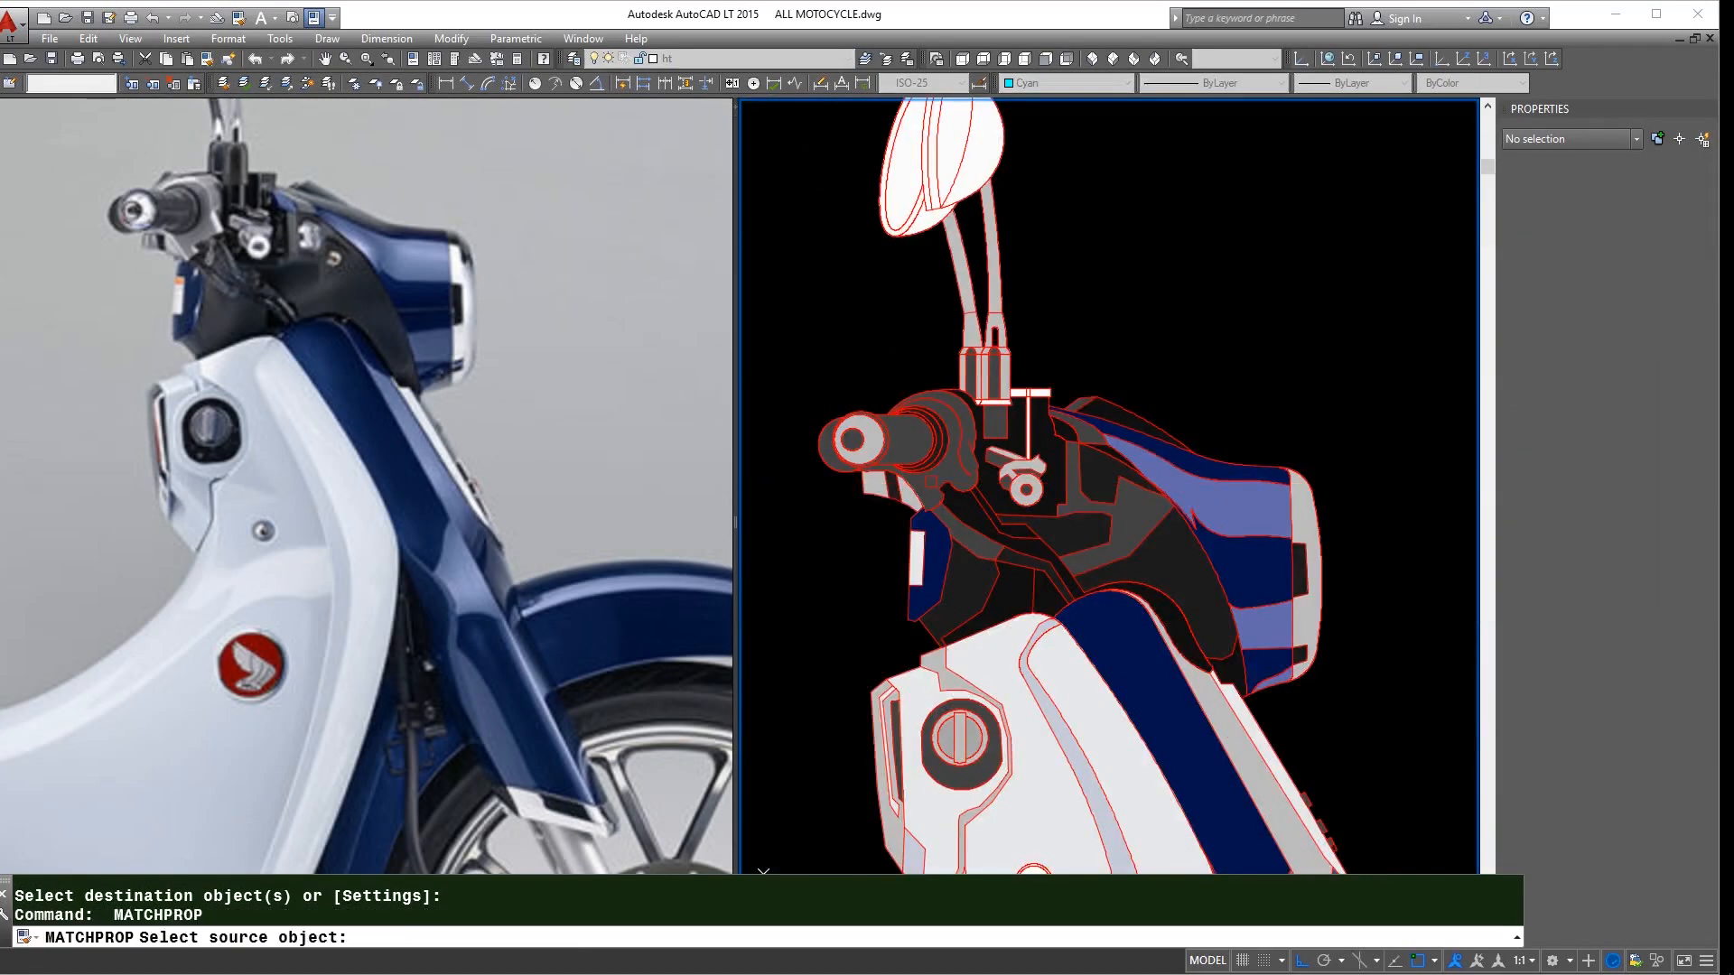
{"action": "left_click", "coordinate": [973, 363]}
{"action": "scroll", "coordinate": [971, 363], "scroll_direction": "up", "scroll_amount": 4}
{"action": "left_click", "coordinate": [913, 325]}
{"action": "key", "text": "Return"}
{"action": "key", "text": "Return"}
{"action": "left_click", "coordinate": [979, 629]}
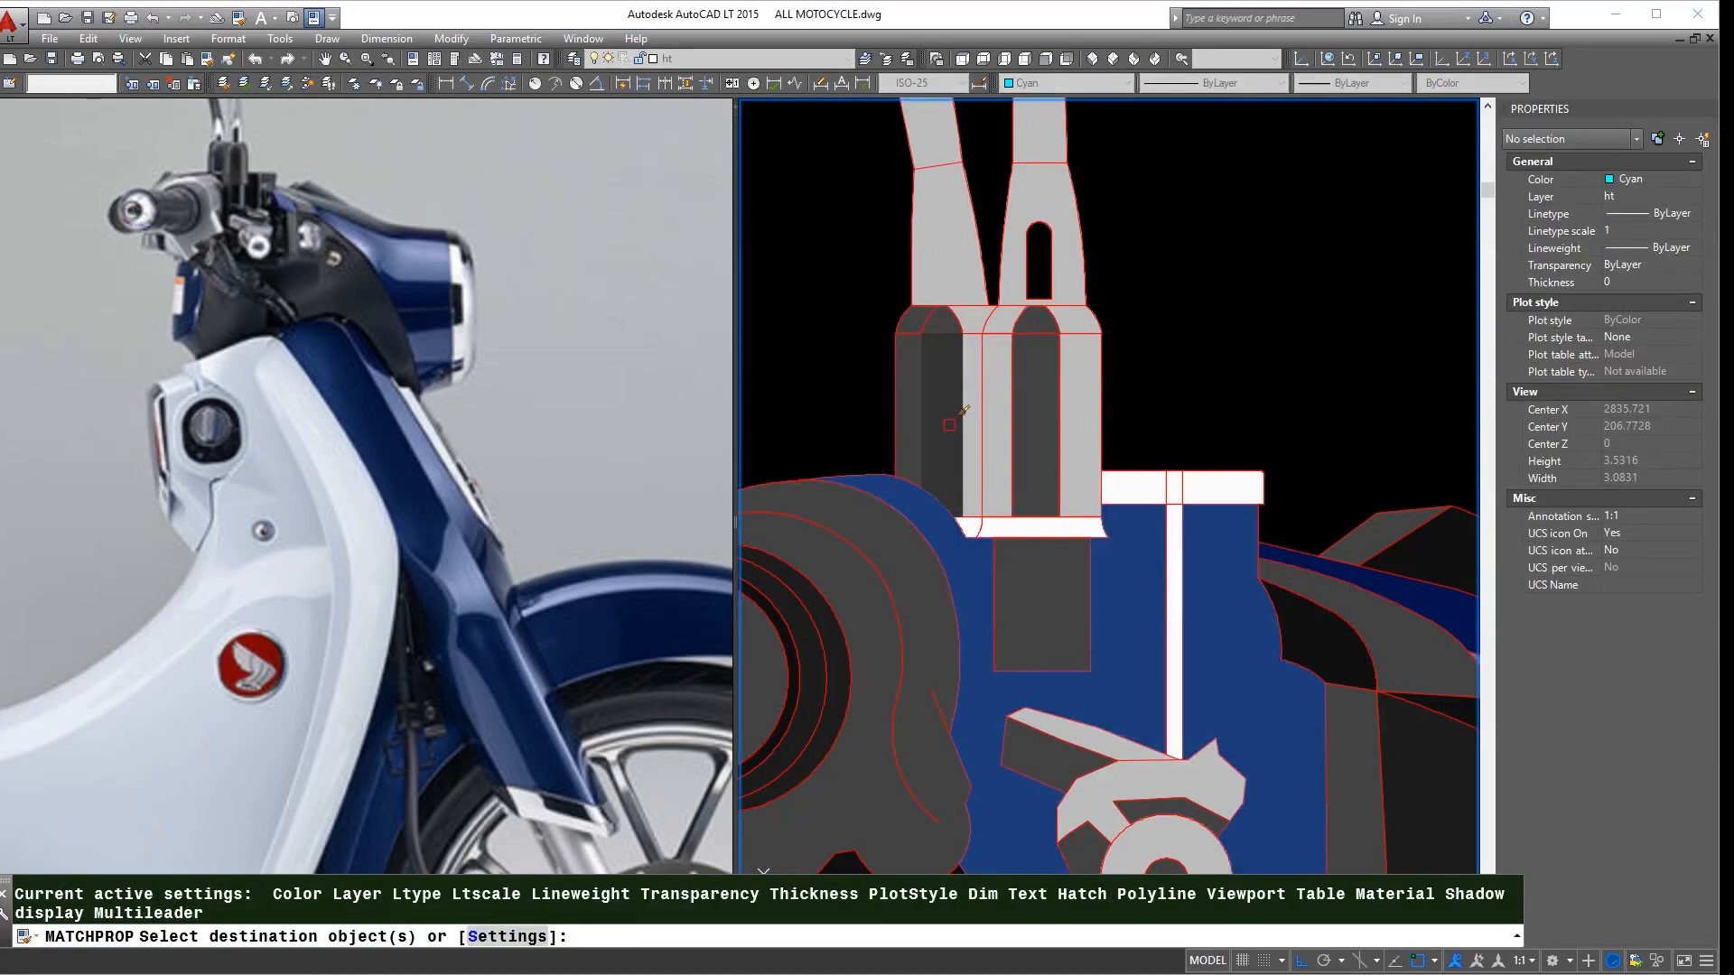
- Match the mirror clamp's dark grey left-face properties onto its middle face and the collars of both mirror stems
{"action": "key", "text": "Return"}
{"action": "key", "text": "Return"}
{"action": "left_click", "coordinate": [909, 368]}
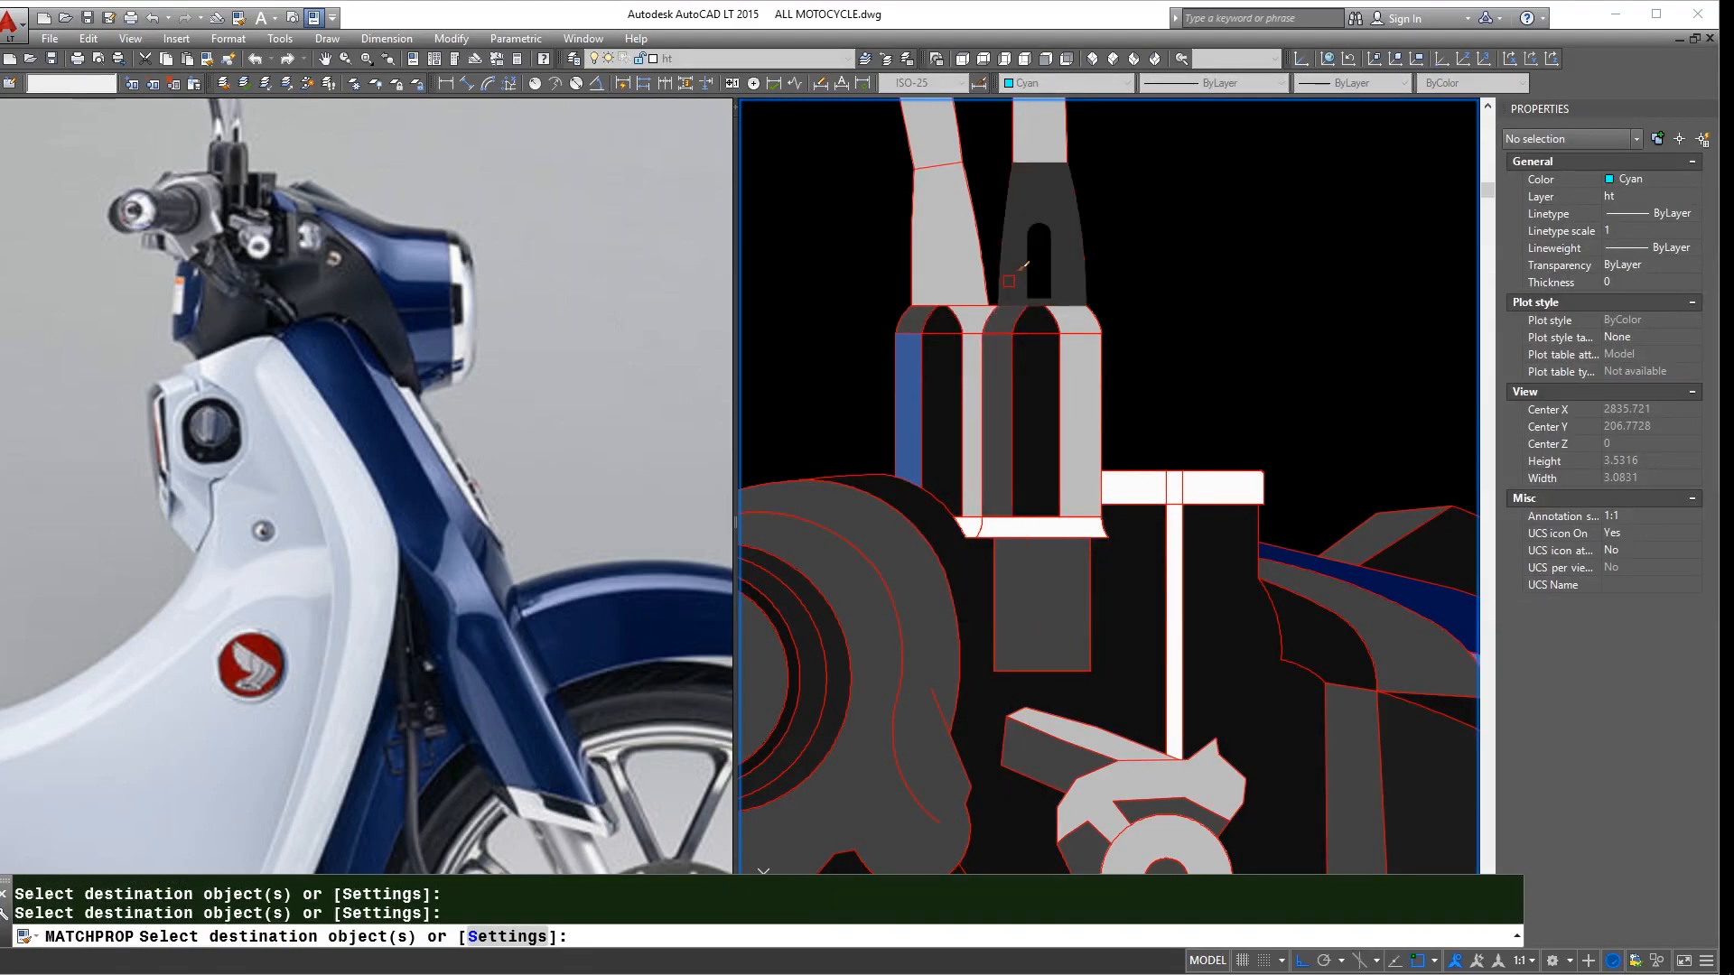
{"action": "left_click", "coordinate": [1008, 281]}
{"action": "left_click", "coordinate": [968, 281]}
{"action": "scroll", "coordinate": [1004, 427], "scroll_direction": "down", "scroll_amount": 9}
{"action": "key", "text": "Escape"}
- Bring the mirrors into view in the photo and match near-black properties onto the lower back of the left mirror
{"action": "left_click", "coordinate": [488, 221]}
{"action": "middle_click_drag", "start_coordinate": [488, 221], "coordinate": [512, 473]}
{"action": "scroll", "coordinate": [325, 361], "scroll_direction": "up", "scroll_amount": 2}
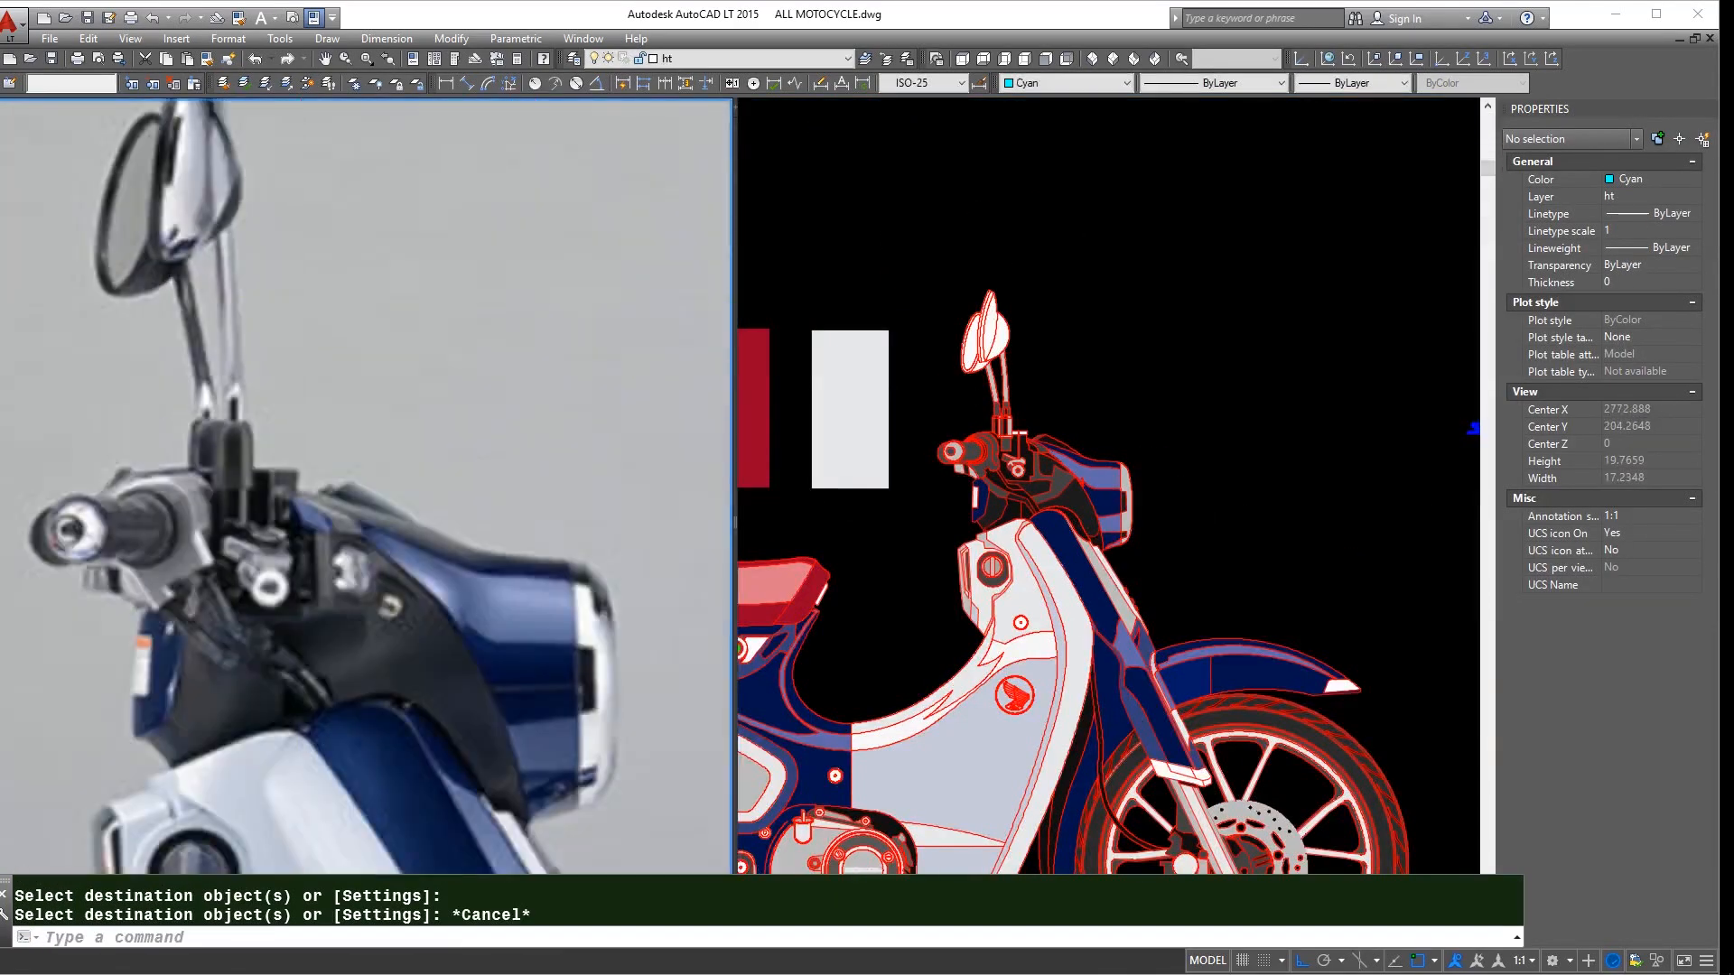
{"action": "middle_click_drag", "start_coordinate": [298, 362], "coordinate": [544, 509]}
{"action": "left_click", "coordinate": [876, 452]}
{"action": "scroll", "coordinate": [951, 401], "scroll_direction": "up", "scroll_amount": 4}
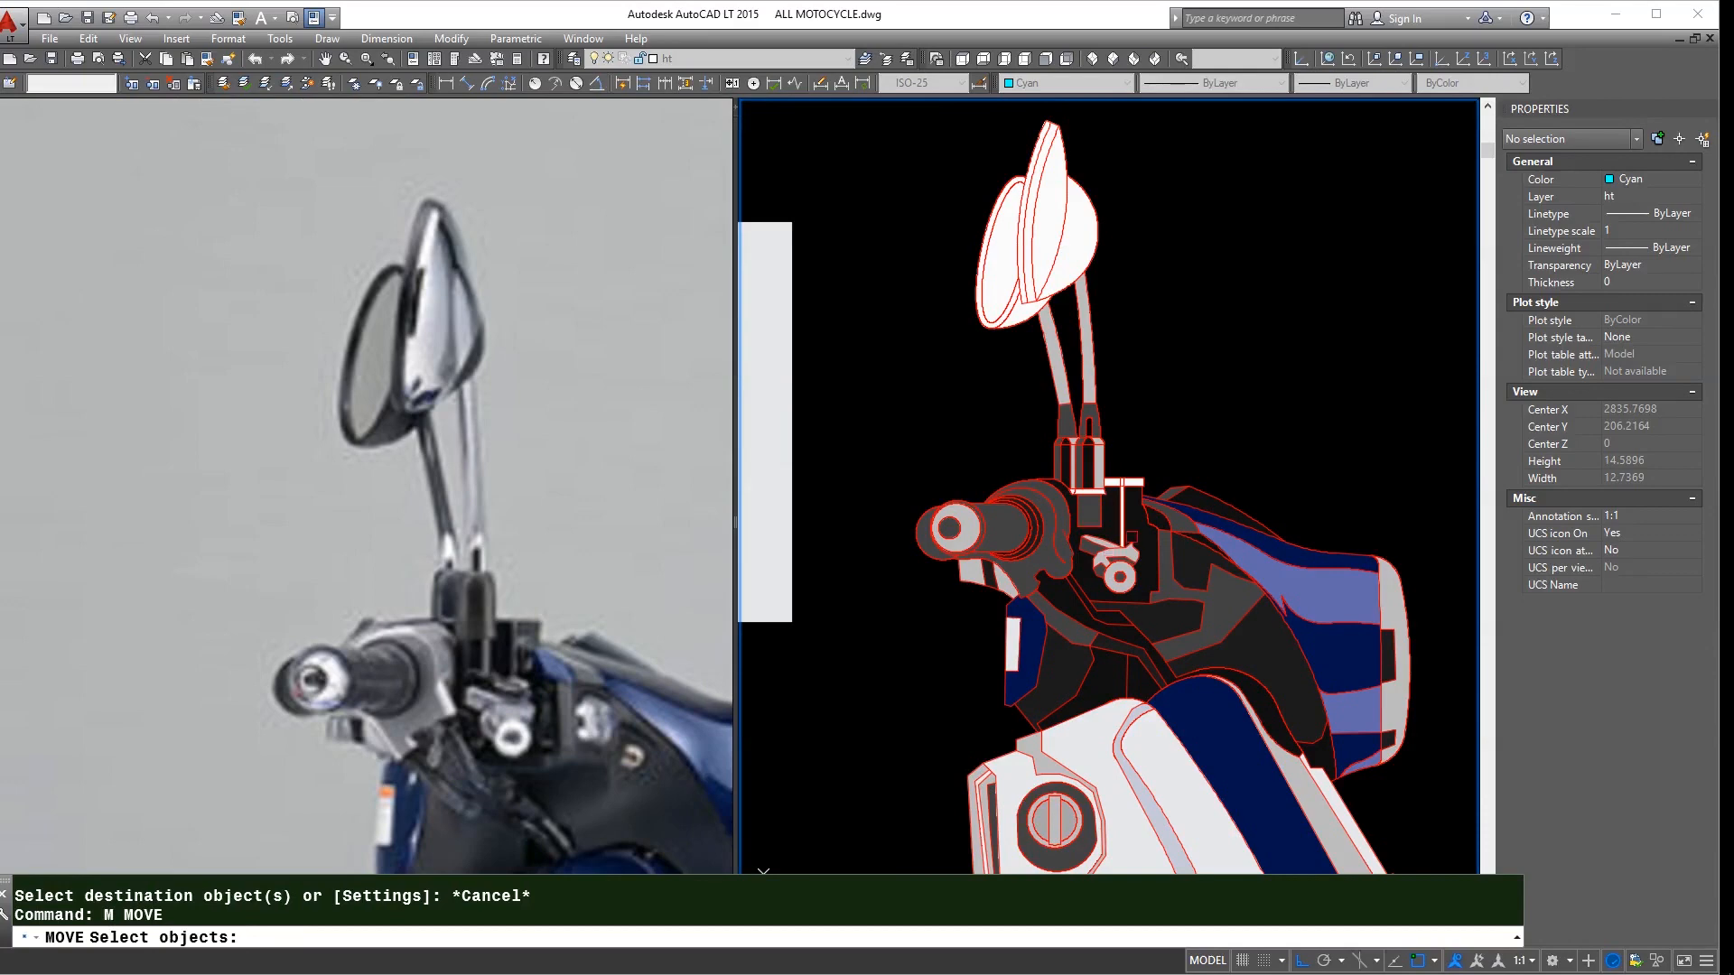
{"action": "scroll", "coordinate": [1029, 298], "scroll_direction": "up", "scroll_amount": 4}
{"action": "key", "text": "Escape"}
{"action": "scroll", "coordinate": [1030, 298], "scroll_direction": "down", "scroll_amount": 4}
{"action": "type", "text": "ma"}
{"action": "key", "text": "Return"}
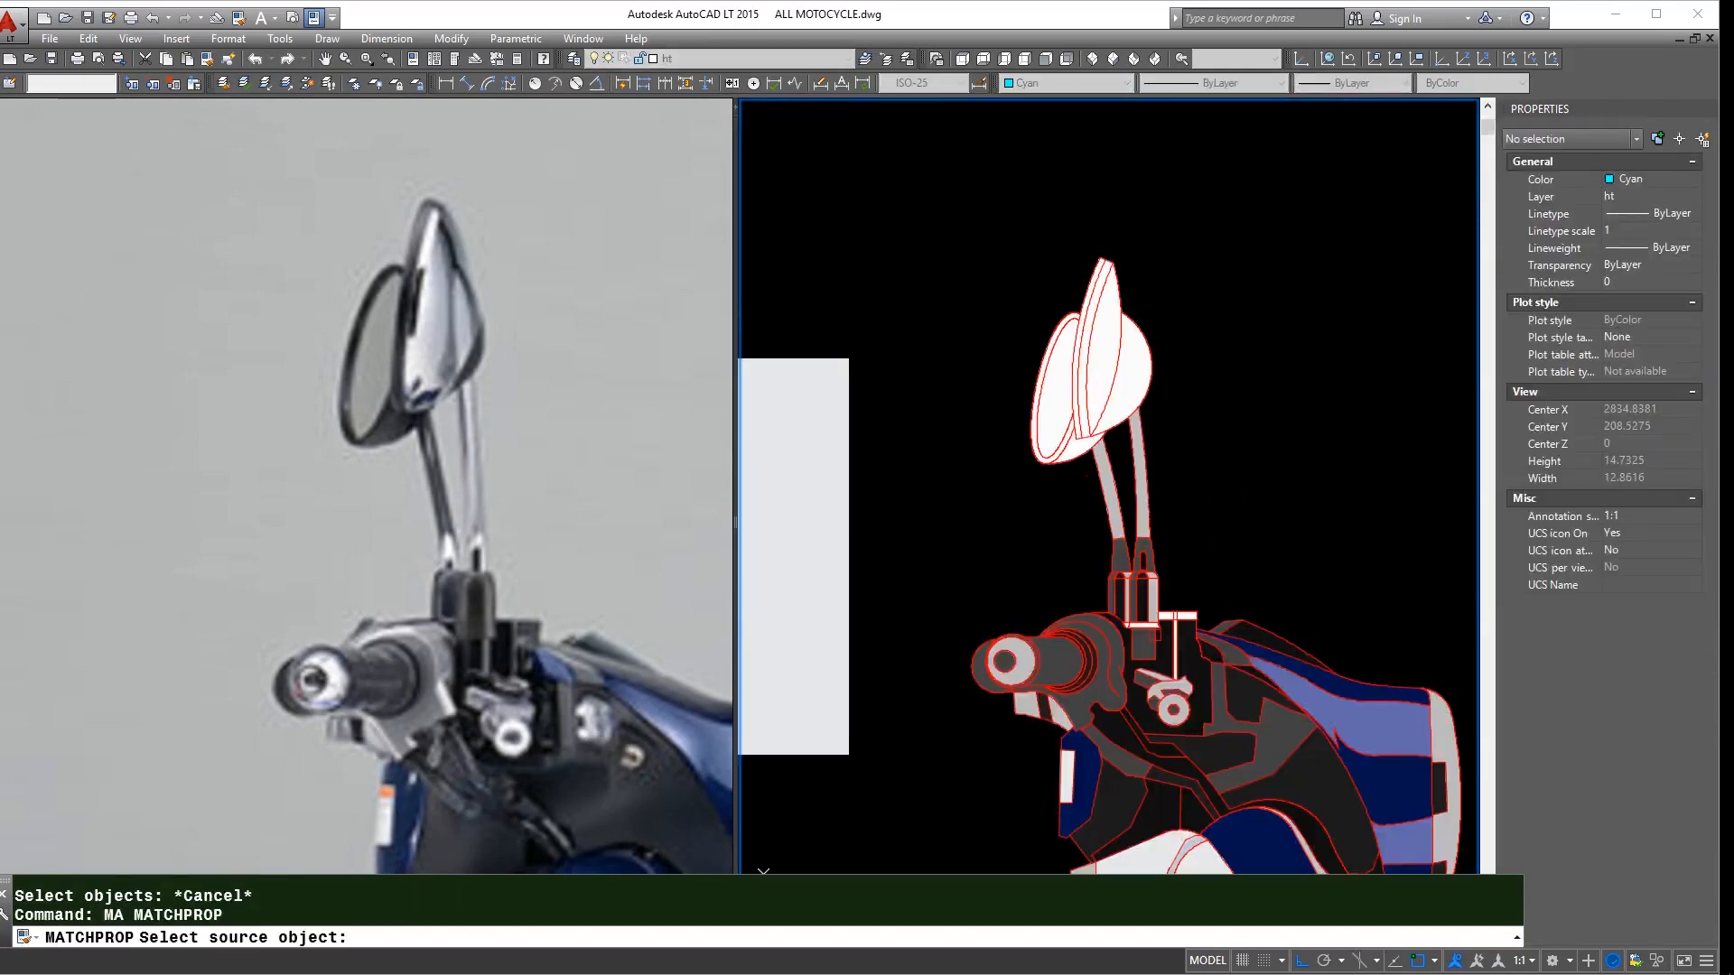
{"action": "scroll", "coordinate": [1079, 425], "scroll_direction": "up", "scroll_amount": 4}
{"action": "left_click", "coordinate": [1065, 461]}
{"action": "scroll", "coordinate": [1032, 466], "scroll_direction": "up", "scroll_amount": 6}
{"action": "left_click", "coordinate": [998, 456]}
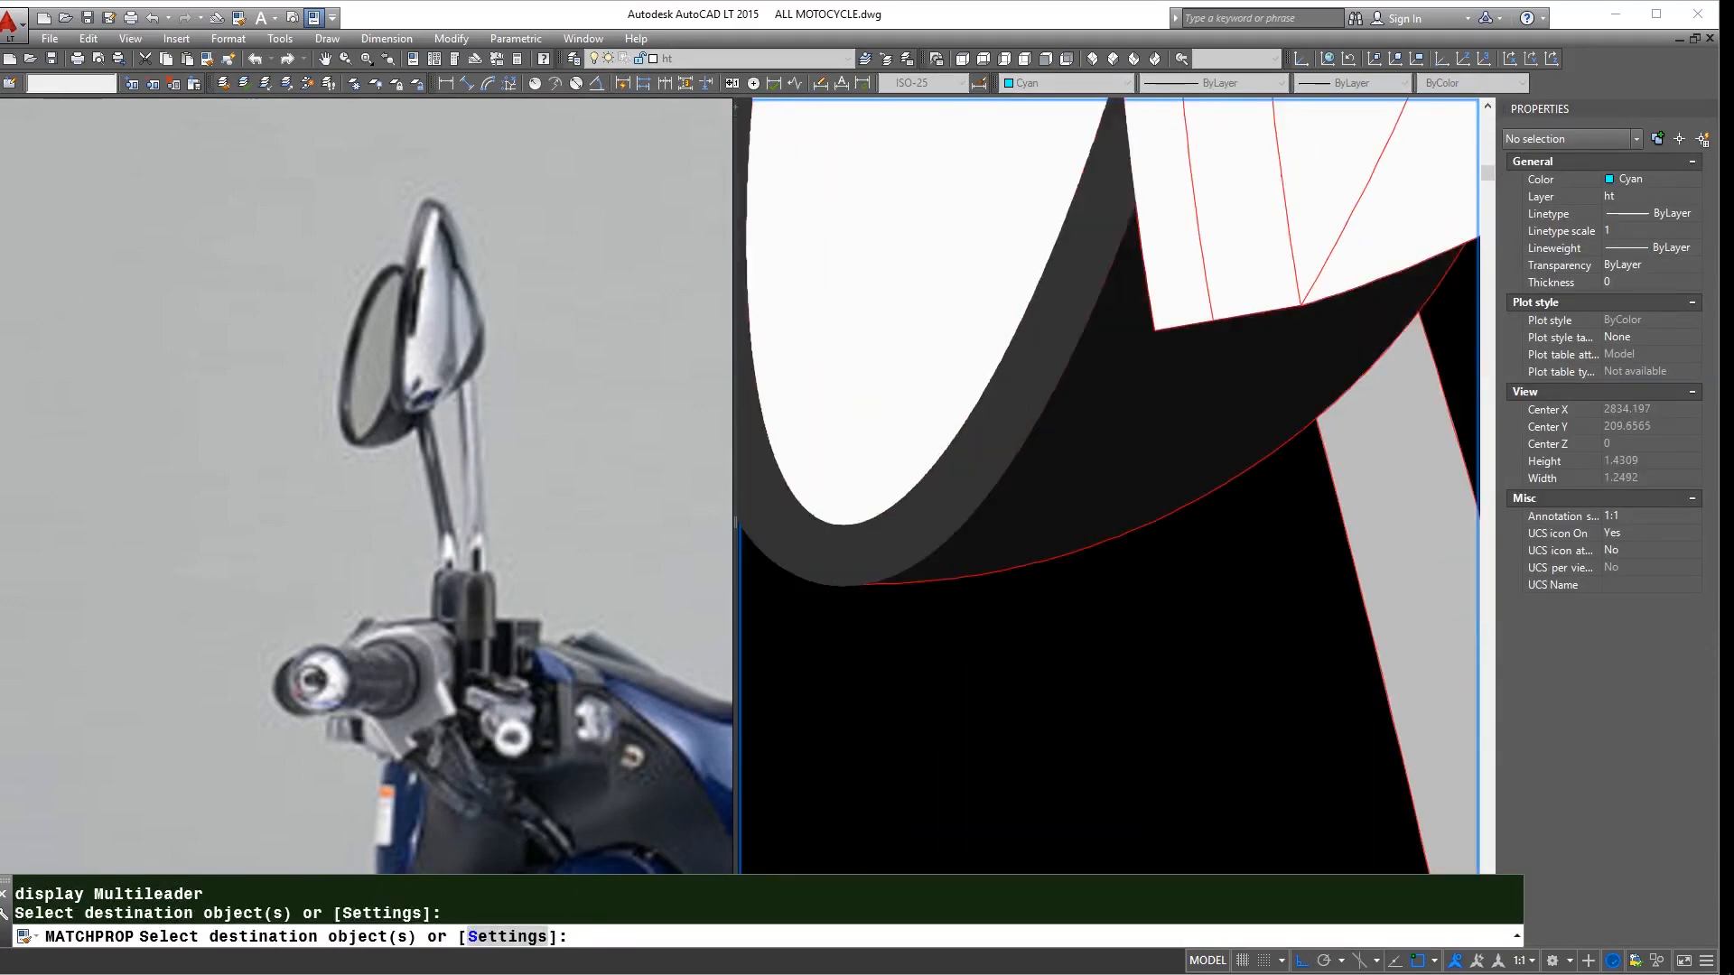
{"action": "scroll", "coordinate": [995, 456], "scroll_direction": "down", "scroll_amount": 6}
- Match the stem collar's dark grey properties onto the rim of the left mirror
{"action": "key", "text": "Return"}
{"action": "key", "text": "Return"}
{"action": "left_click", "coordinate": [1122, 561]}
{"action": "left_click", "coordinate": [984, 395]}
- Match light grey properties onto the left mirror's glass and the central shell of the overlapping right mirror
{"action": "key", "text": "Return"}
{"action": "key", "text": "Return"}
{"action": "scroll", "coordinate": [1016, 419], "scroll_direction": "up", "scroll_amount": 4}
{"action": "left_click", "coordinate": [1015, 419]}
{"action": "scroll", "coordinate": [984, 398], "scroll_direction": "down", "scroll_amount": 3}
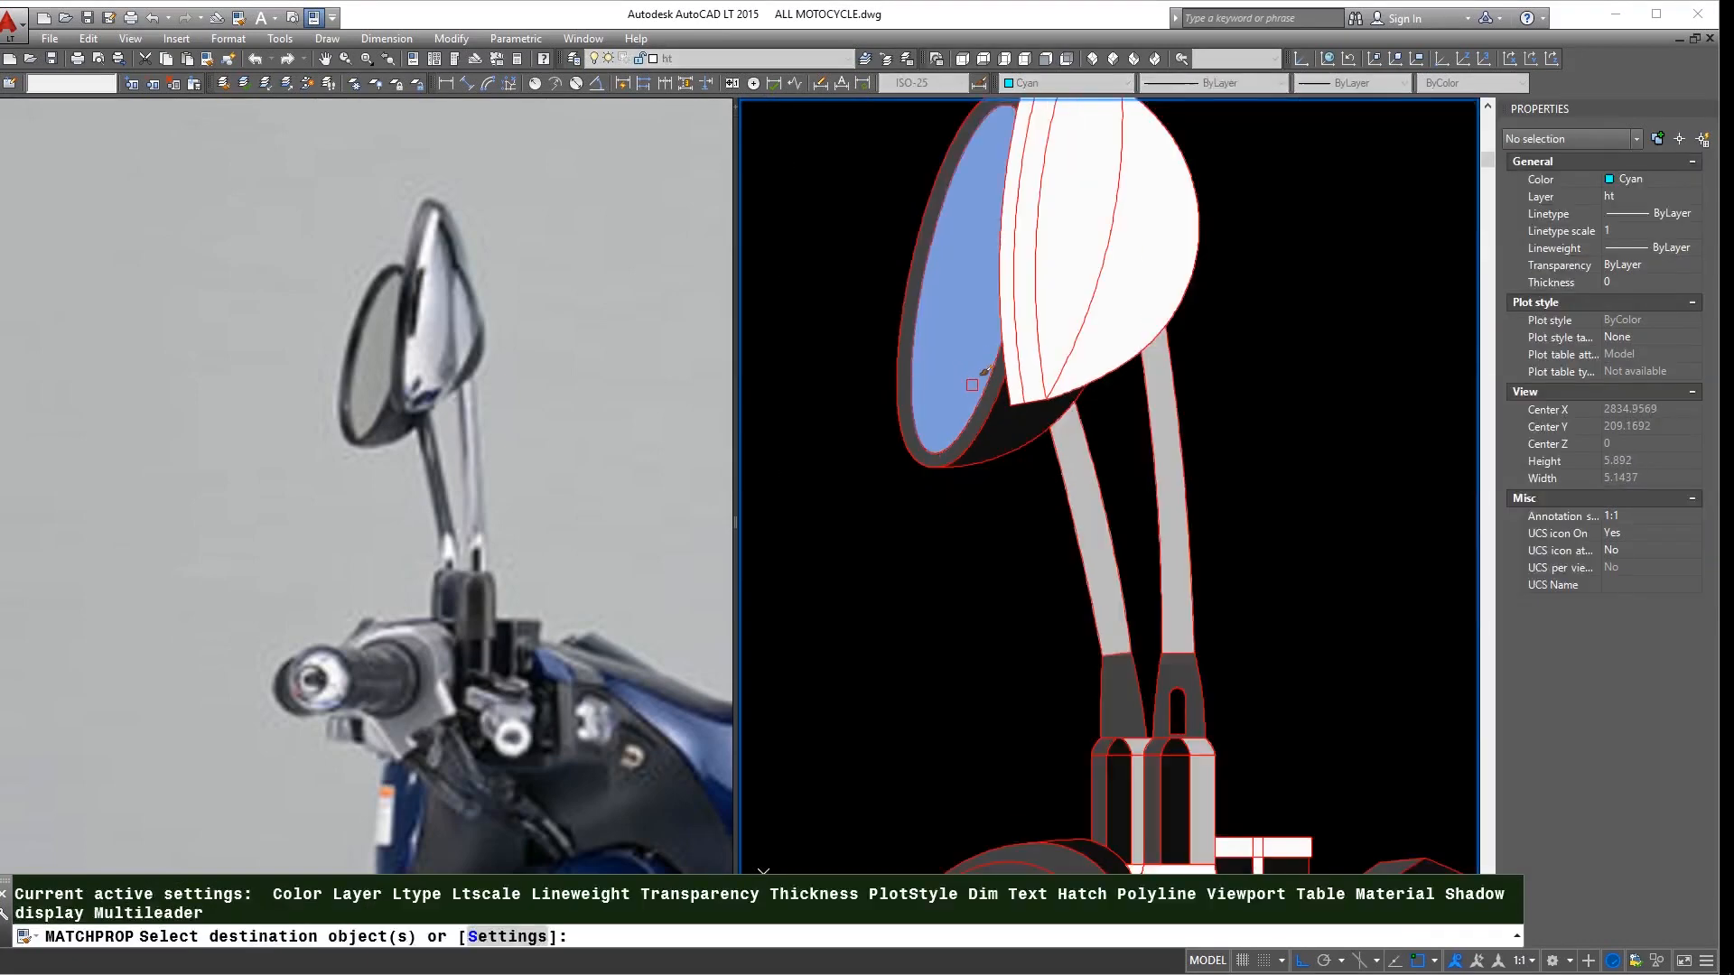
{"action": "scroll", "coordinate": [1067, 301], "scroll_direction": "down", "scroll_amount": 2}
{"action": "left_click", "coordinate": [1110, 290]}
{"action": "key", "text": "Escape"}
- Match the left mirror rim's dark grey properties onto the right mirror's thin edge strip and rounded rear shell
{"action": "key", "text": "Return"}
{"action": "scroll", "coordinate": [1007, 386], "scroll_direction": "up", "scroll_amount": 3}
{"action": "left_click", "coordinate": [1007, 387]}
{"action": "scroll", "coordinate": [1007, 387], "scroll_direction": "down", "scroll_amount": 3}
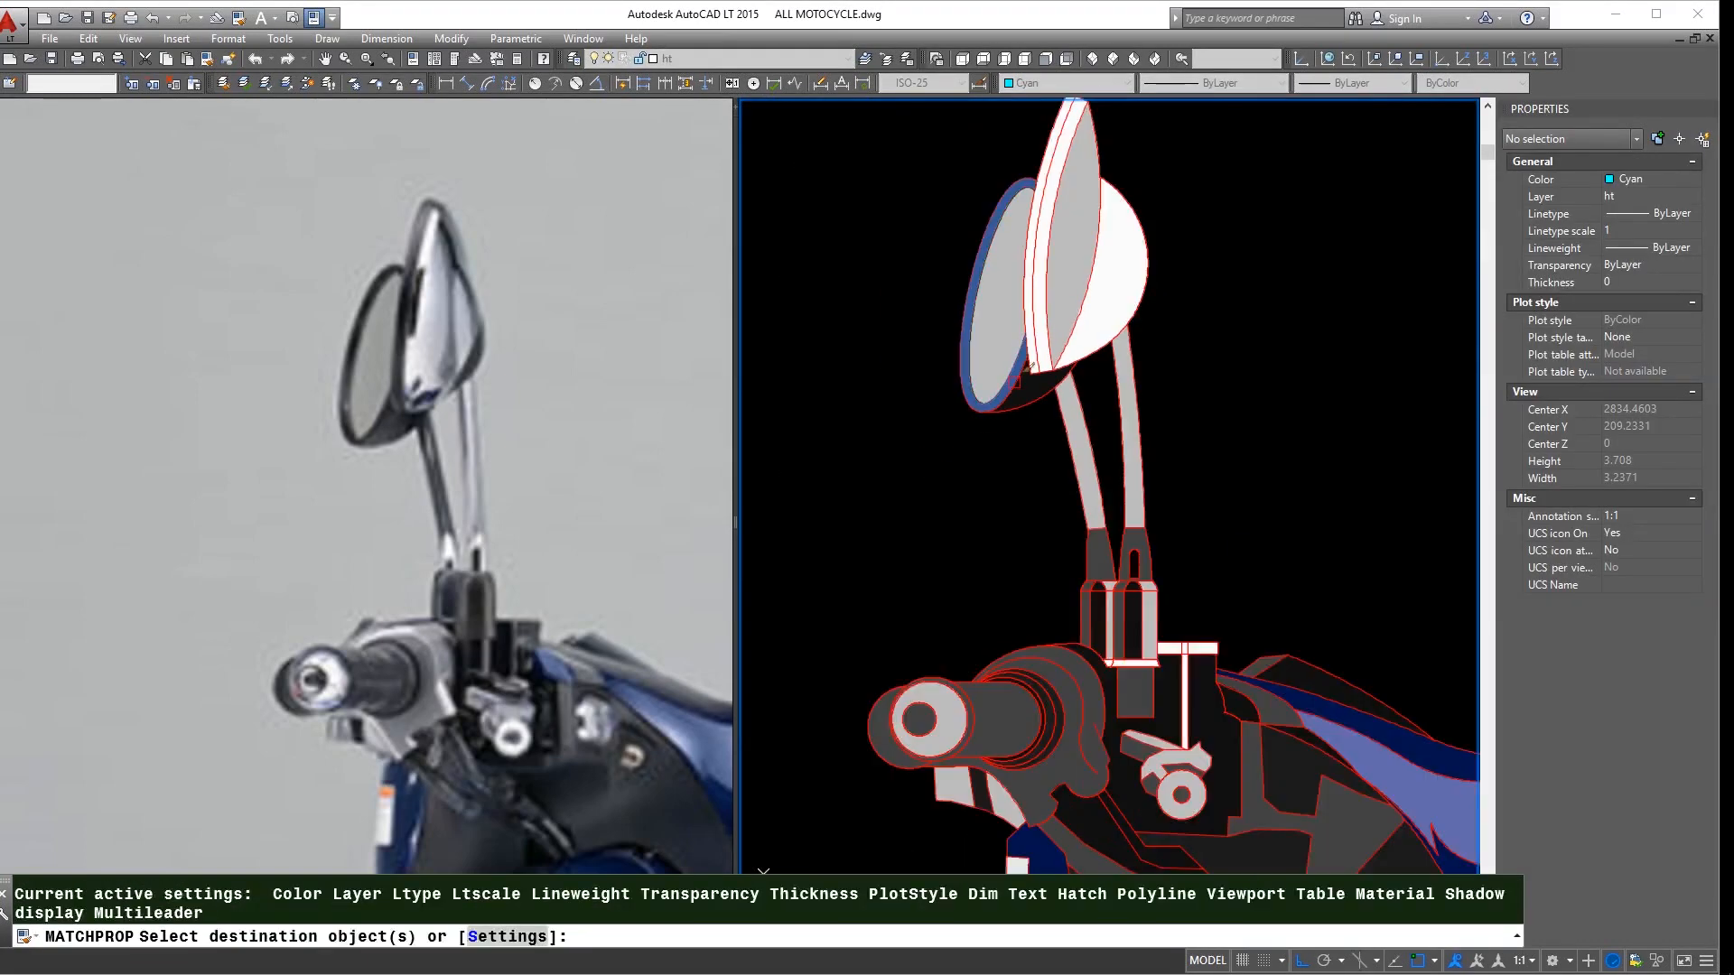
{"action": "left_click", "coordinate": [1110, 294]}
{"action": "key", "text": "Return"}
{"action": "left_click", "coordinate": [1065, 357]}
{"action": "scroll", "coordinate": [1042, 338], "scroll_direction": "up", "scroll_amount": 2}
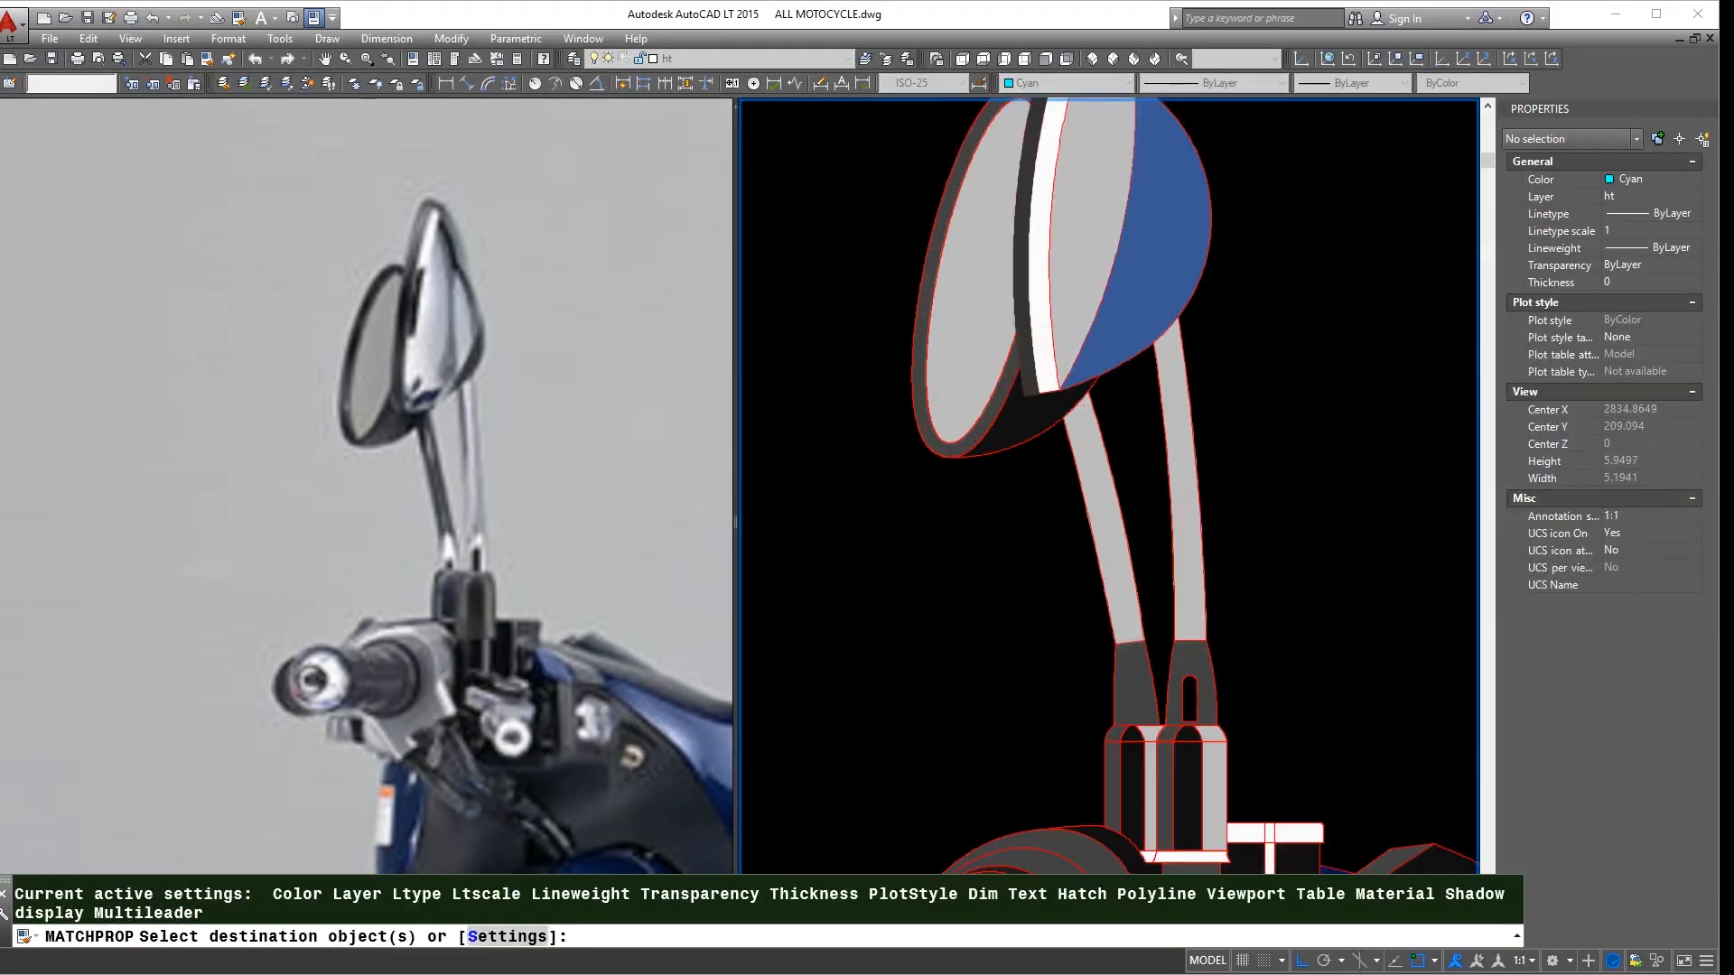
{"action": "left_click", "coordinate": [1026, 352]}
{"action": "key", "text": "Return"}
- Match pale grey properties from the bodywork onto the remaining white inner strip of the right mirror
{"action": "scroll", "coordinate": [1026, 352], "scroll_direction": "down", "scroll_amount": 2}
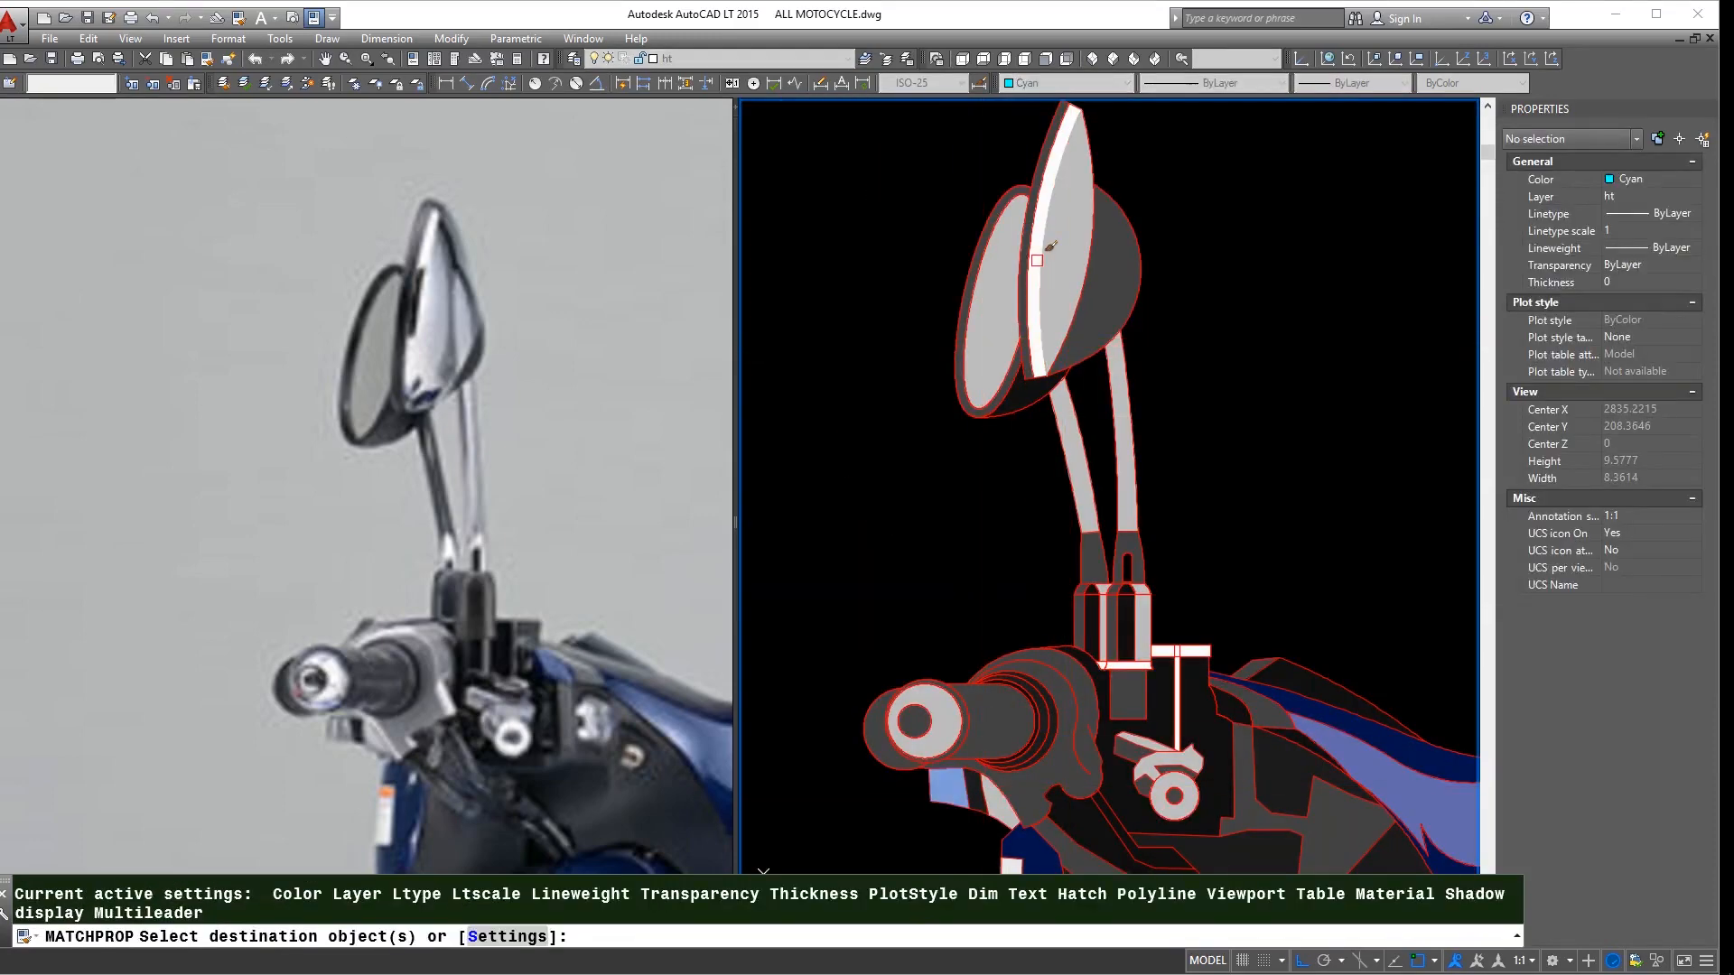
{"action": "scroll", "coordinate": [1036, 260], "scroll_direction": "up", "scroll_amount": 2}
{"action": "left_click", "coordinate": [1035, 257]}
{"action": "key", "text": "Return"}
{"action": "scroll", "coordinate": [1033, 256], "scroll_direction": "down", "scroll_amount": 2}
{"action": "middle_click_drag", "start_coordinate": [1041, 755], "coordinate": [999, 623]}
{"action": "key", "text": "Return"}
{"action": "left_click", "coordinate": [1028, 778]}
{"action": "scroll", "coordinate": [1029, 779], "scroll_direction": "down", "scroll_amount": 2}
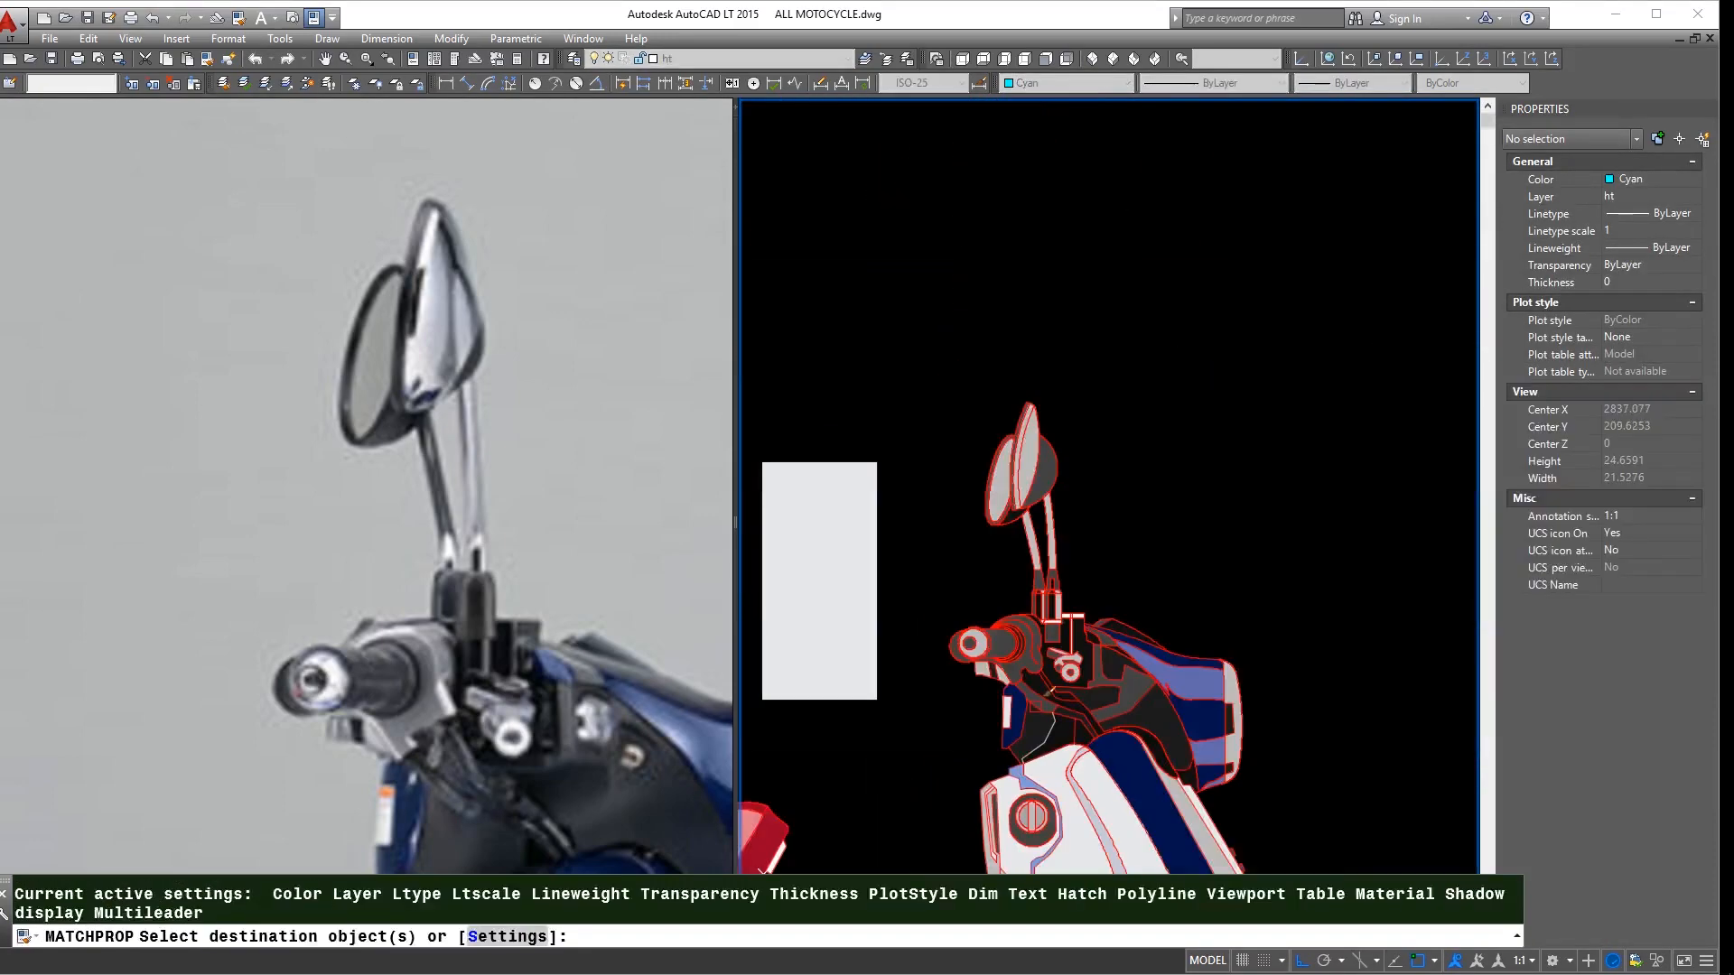
{"action": "scroll", "coordinate": [1038, 474], "scroll_direction": "up", "scroll_amount": 2}
{"action": "left_click", "coordinate": [1031, 449]}
{"action": "key", "text": "Return"}
- Bring the rear rack area into view in both viewports and match near-black properties onto the rear shock absorber's upper mount rings
{"action": "scroll", "coordinate": [1024, 438], "scroll_direction": "down", "scroll_amount": 3}
{"action": "middle_click_drag", "start_coordinate": [1145, 585], "coordinate": [1111, 326]}
{"action": "middle_click_drag", "start_coordinate": [1172, 574], "coordinate": [1243, 507]}
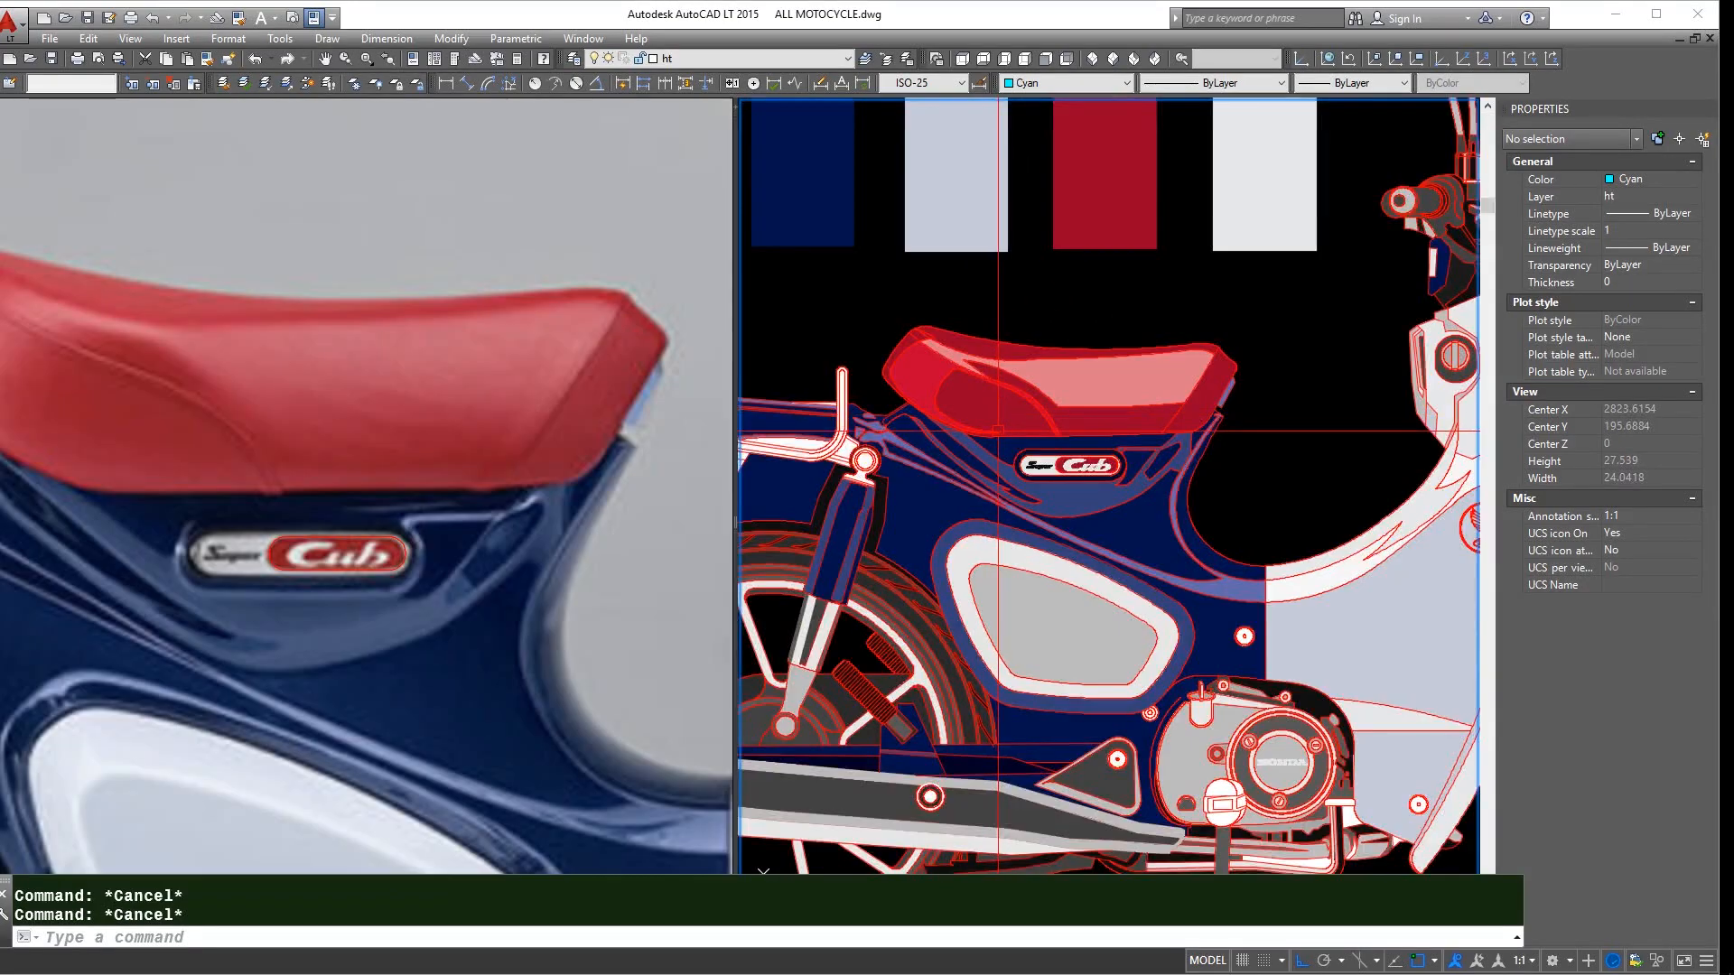
{"action": "middle_click_drag", "start_coordinate": [778, 434], "coordinate": [1037, 461]}
{"action": "scroll", "coordinate": [1037, 460], "scroll_direction": "up", "scroll_amount": 2}
{"action": "left_click", "coordinate": [90, 515]}
{"action": "middle_click_drag", "start_coordinate": [90, 515], "coordinate": [704, 542]}
{"action": "left_click", "coordinate": [1114, 552]}
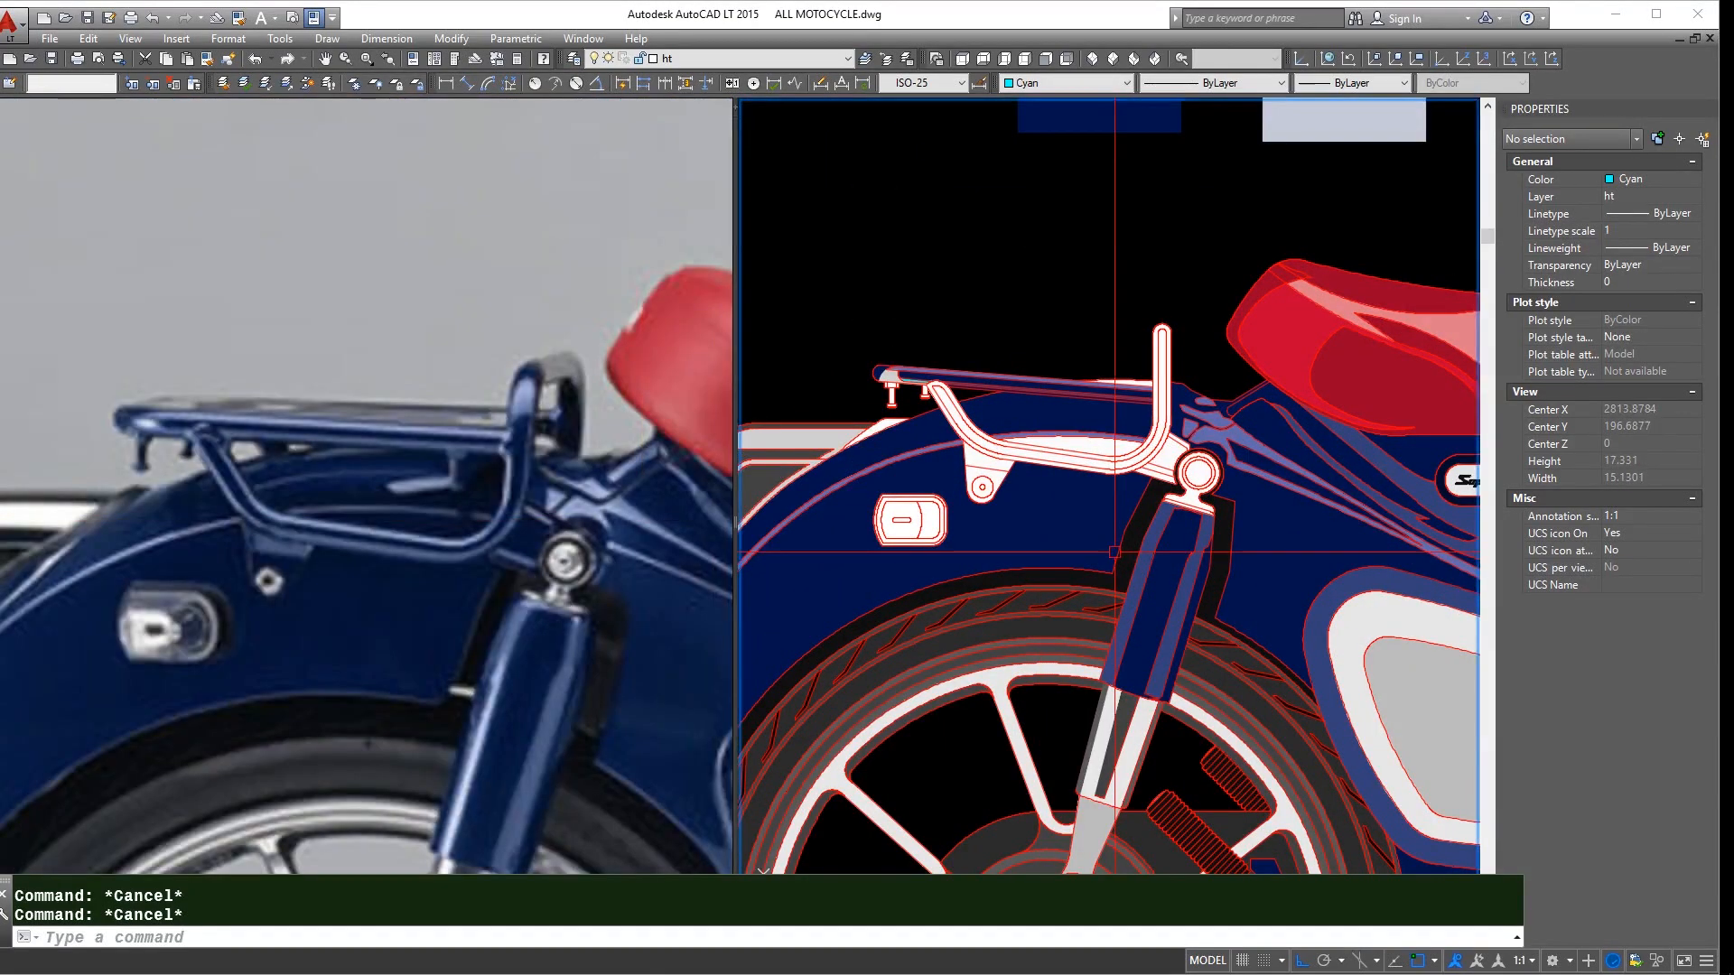
{"action": "type", "text": "ma"}
{"action": "key", "text": "Return"}
{"action": "scroll", "coordinate": [1211, 476], "scroll_direction": "up", "scroll_amount": 5}
{"action": "left_click", "coordinate": [1242, 442]}
{"action": "key", "text": "Return"}
{"action": "scroll", "coordinate": [1104, 447], "scroll_direction": "down", "scroll_amount": 6}
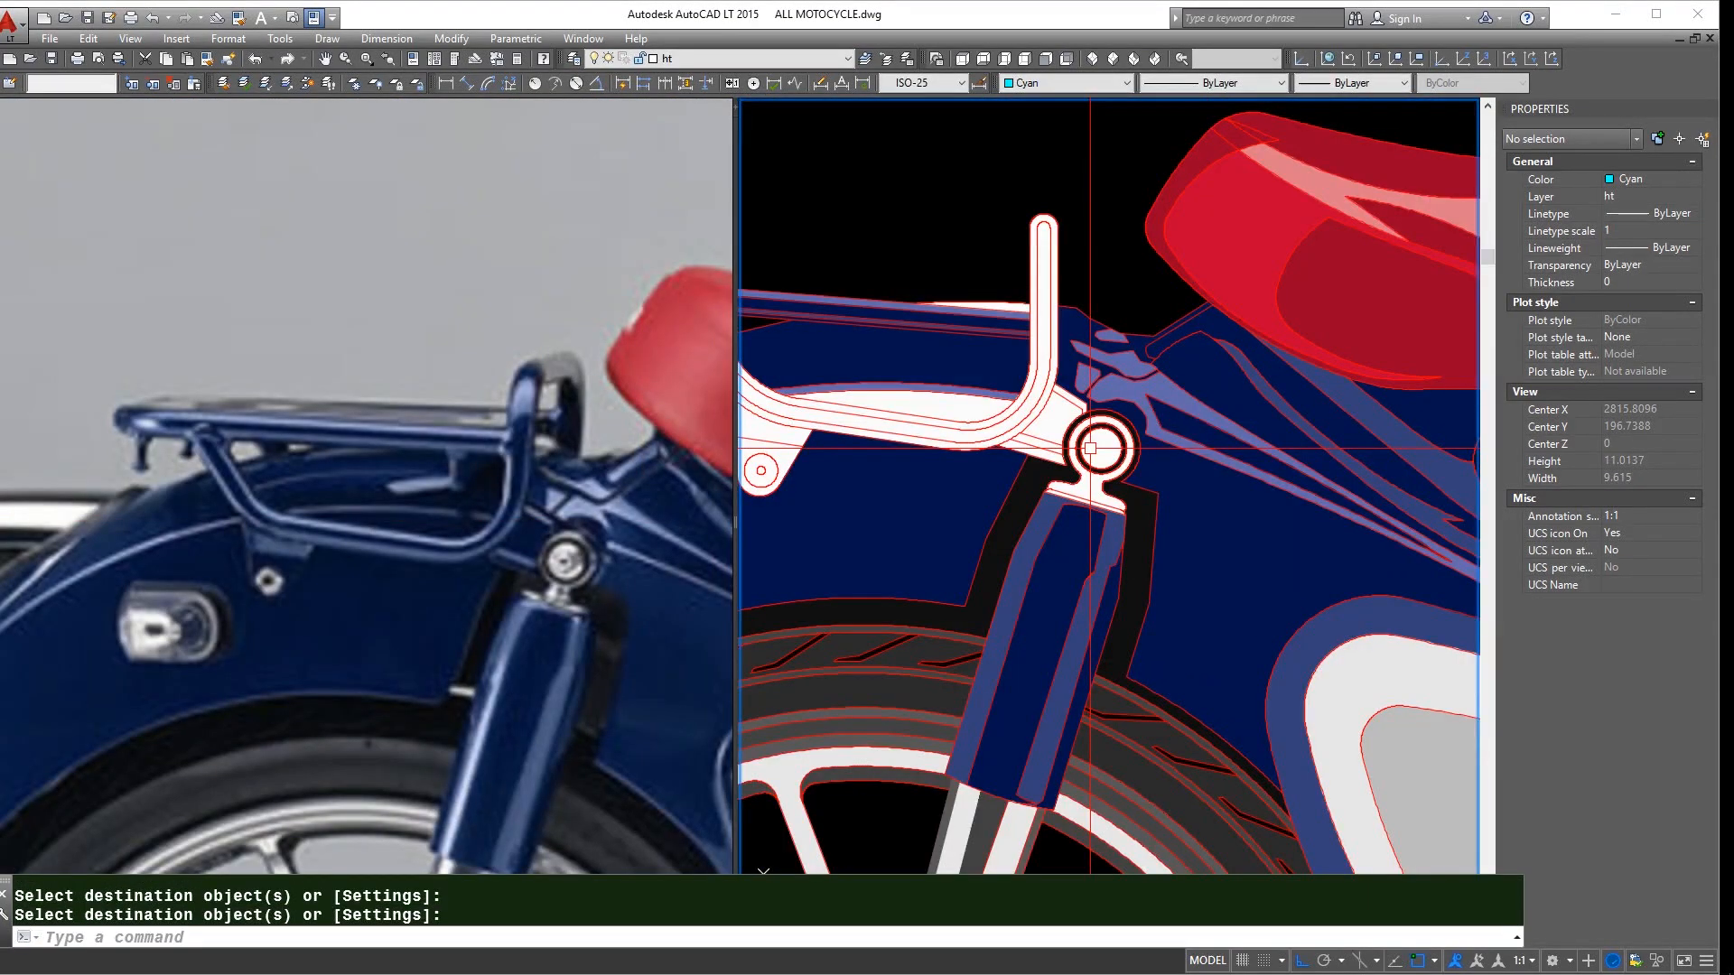
- Try to match dark grey properties onto the rear shock absorber's upper mounting bracket
{"action": "middle_click_drag", "start_coordinate": [1241, 560], "coordinate": [1088, 449]}
{"action": "type", "text": "ma"}
{"action": "key", "text": "Return"}
{"action": "left_click", "coordinate": [1156, 459]}
{"action": "scroll", "coordinate": [937, 323], "scroll_direction": "up", "scroll_amount": 8}
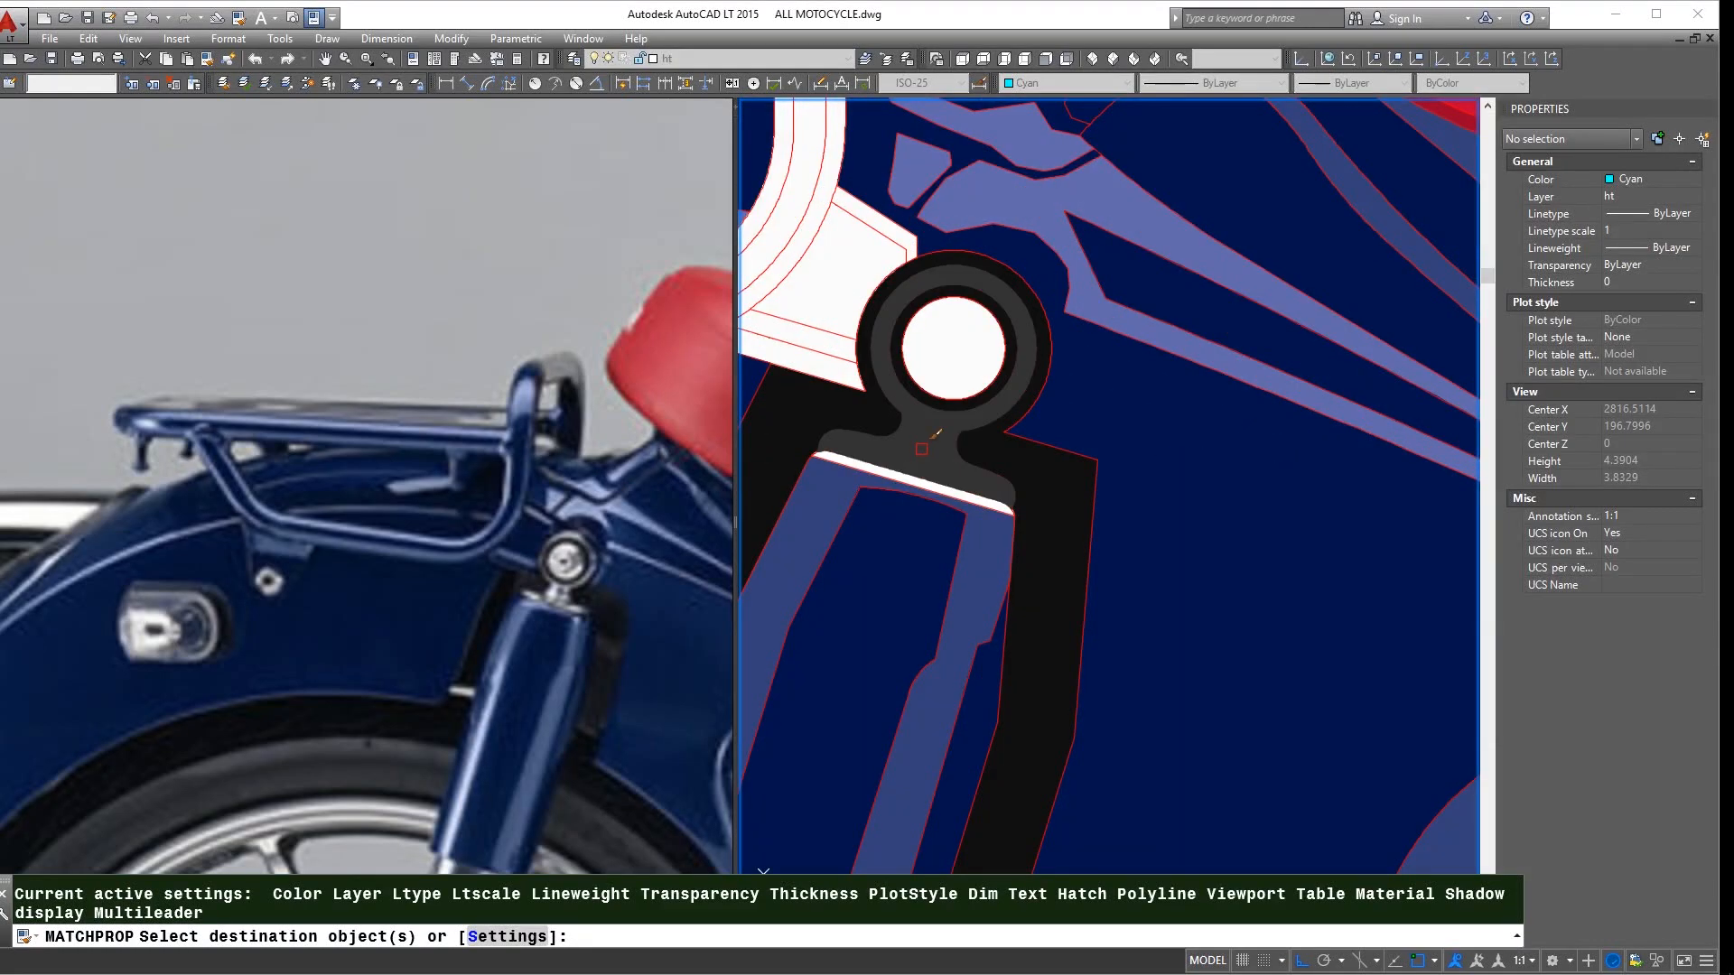
{"action": "scroll", "coordinate": [881, 373], "scroll_direction": "down", "scroll_amount": 10}
{"action": "scroll", "coordinate": [1172, 554], "scroll_direction": "up", "scroll_amount": 6}
- Match light grey properties from the engine area onto the rear shock absorber's upper mounting bracket
{"action": "key", "text": "Return"}
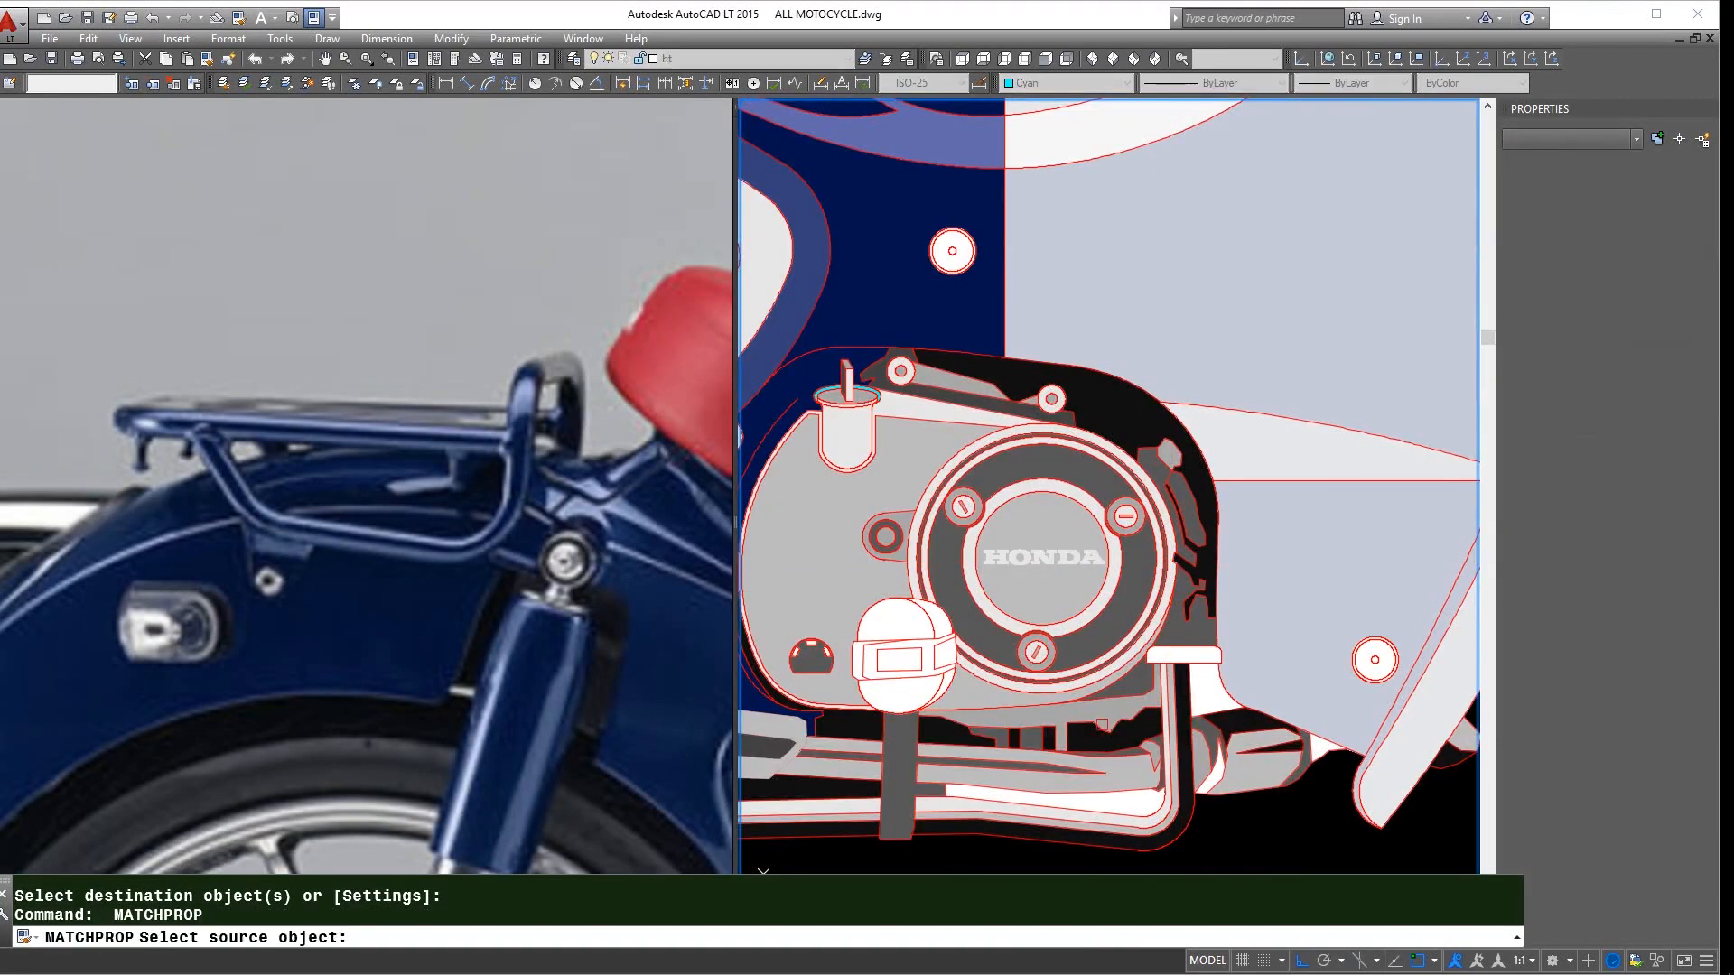
{"action": "left_click", "coordinate": [1214, 699]}
{"action": "scroll", "coordinate": [1214, 700], "scroll_direction": "down", "scroll_amount": 4}
{"action": "scroll", "coordinate": [750, 362], "scroll_direction": "up", "scroll_amount": 10}
{"action": "middle_click_drag", "start_coordinate": [749, 361], "coordinate": [1111, 406]}
{"action": "scroll", "coordinate": [1042, 451], "scroll_direction": "up", "scroll_amount": 4}
{"action": "left_click", "coordinate": [1091, 464]}
{"action": "key", "text": "Return"}
{"action": "middle_click_drag", "start_coordinate": [1092, 464], "coordinate": [1016, 504]}
{"action": "key", "text": "Return"}
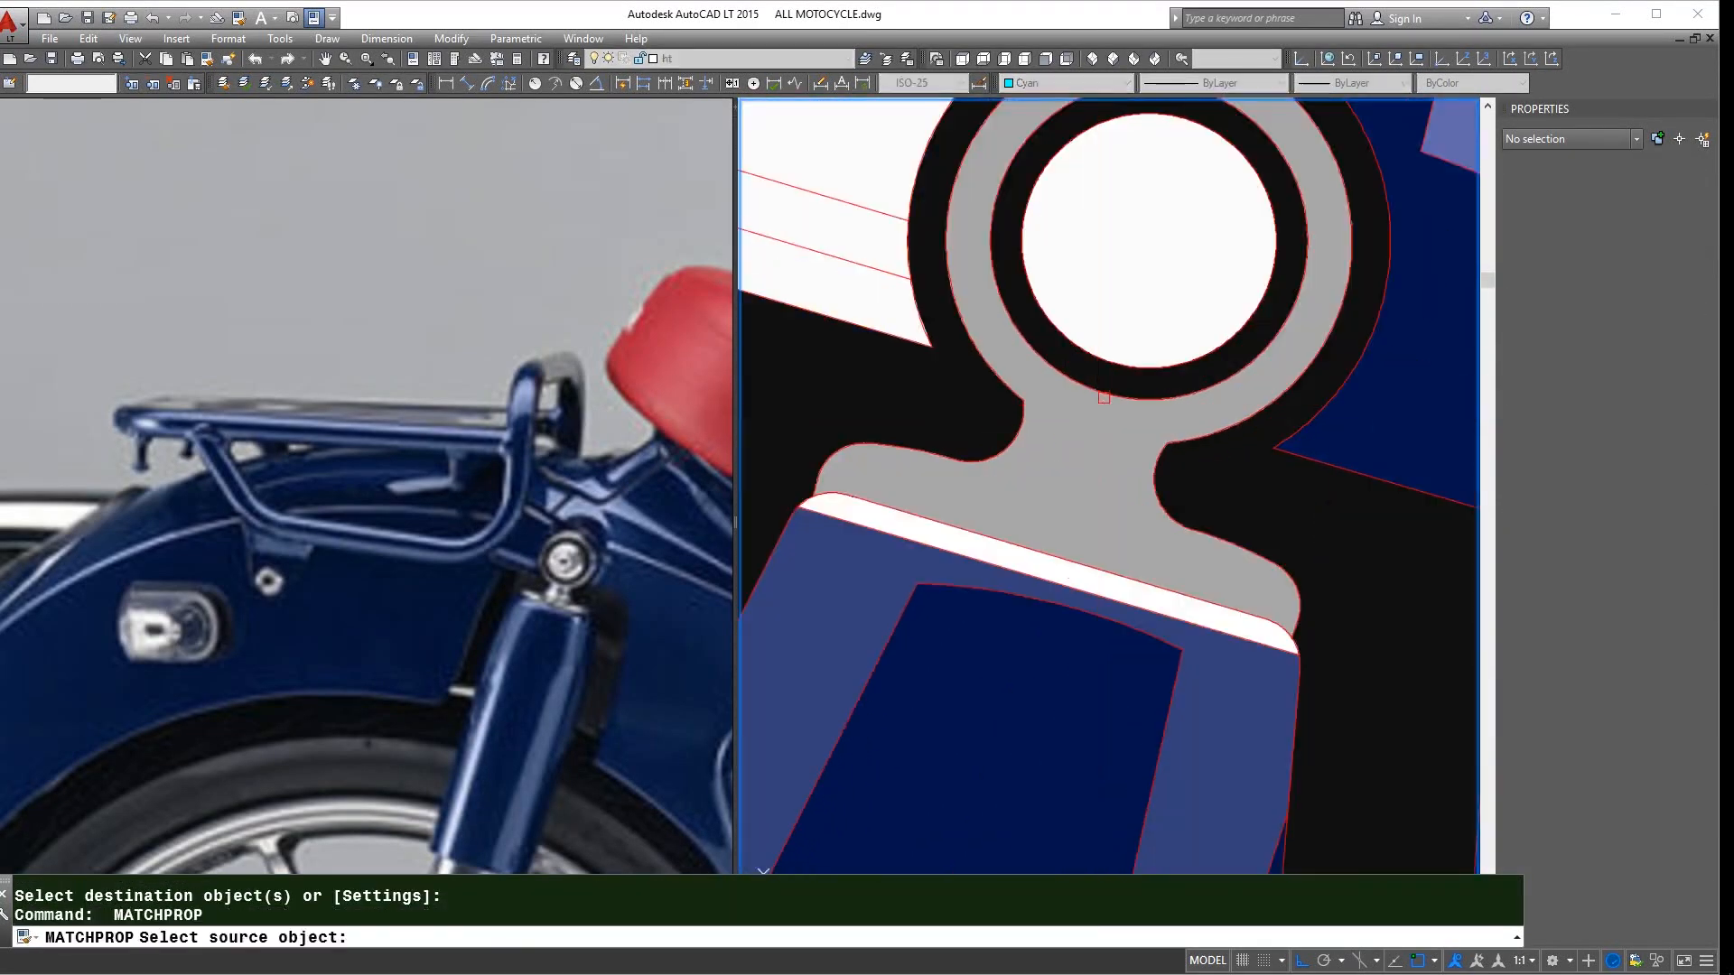
{"action": "left_click", "coordinate": [1075, 361]}
{"action": "key", "text": "Escape"}
- Match dark grey properties from the front brake area onto the white strip at the top of the rear shock absorber
{"action": "scroll", "coordinate": [1276, 579], "scroll_direction": "down", "scroll_amount": 10}
{"action": "scroll", "coordinate": [1276, 579], "scroll_direction": "up", "scroll_amount": 6}
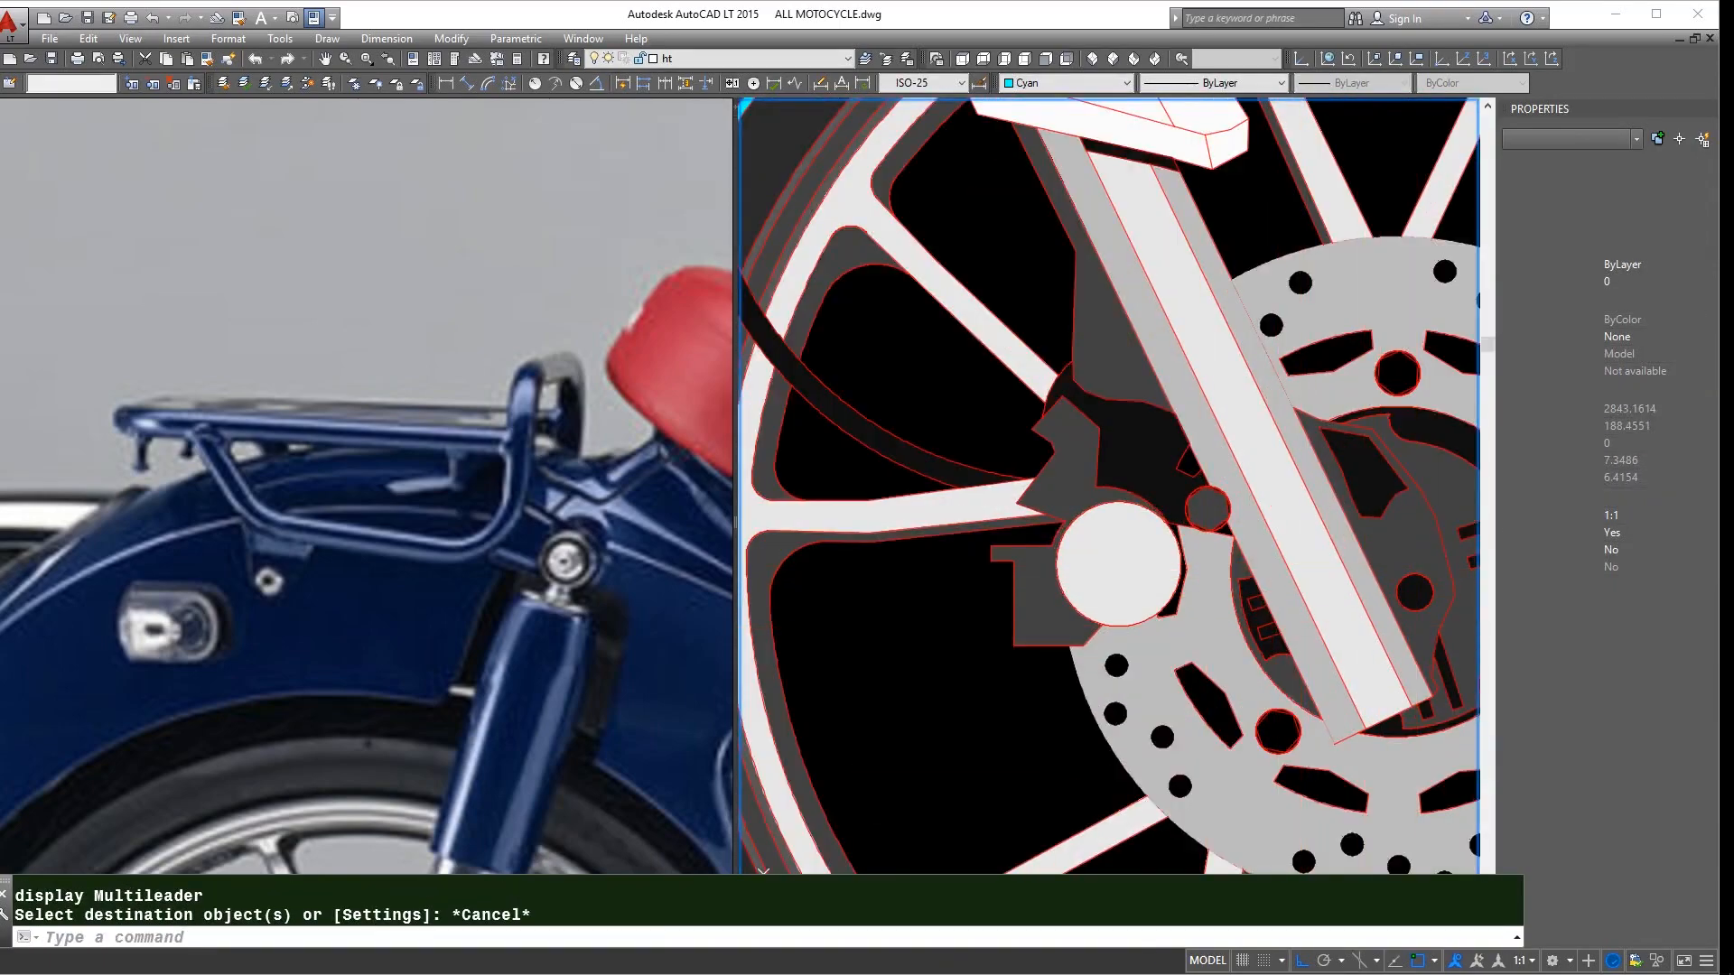
{"action": "key", "text": "Return"}
{"action": "left_click", "coordinate": [1337, 571]}
{"action": "scroll", "coordinate": [1350, 569], "scroll_direction": "down", "scroll_amount": 10}
{"action": "scroll", "coordinate": [1007, 451], "scroll_direction": "up", "scroll_amount": 12}
{"action": "key", "text": "Return"}
- Match the strip's dark grey properties onto the white centre circle of the shock absorber's upper mount
{"action": "key", "text": "Return"}
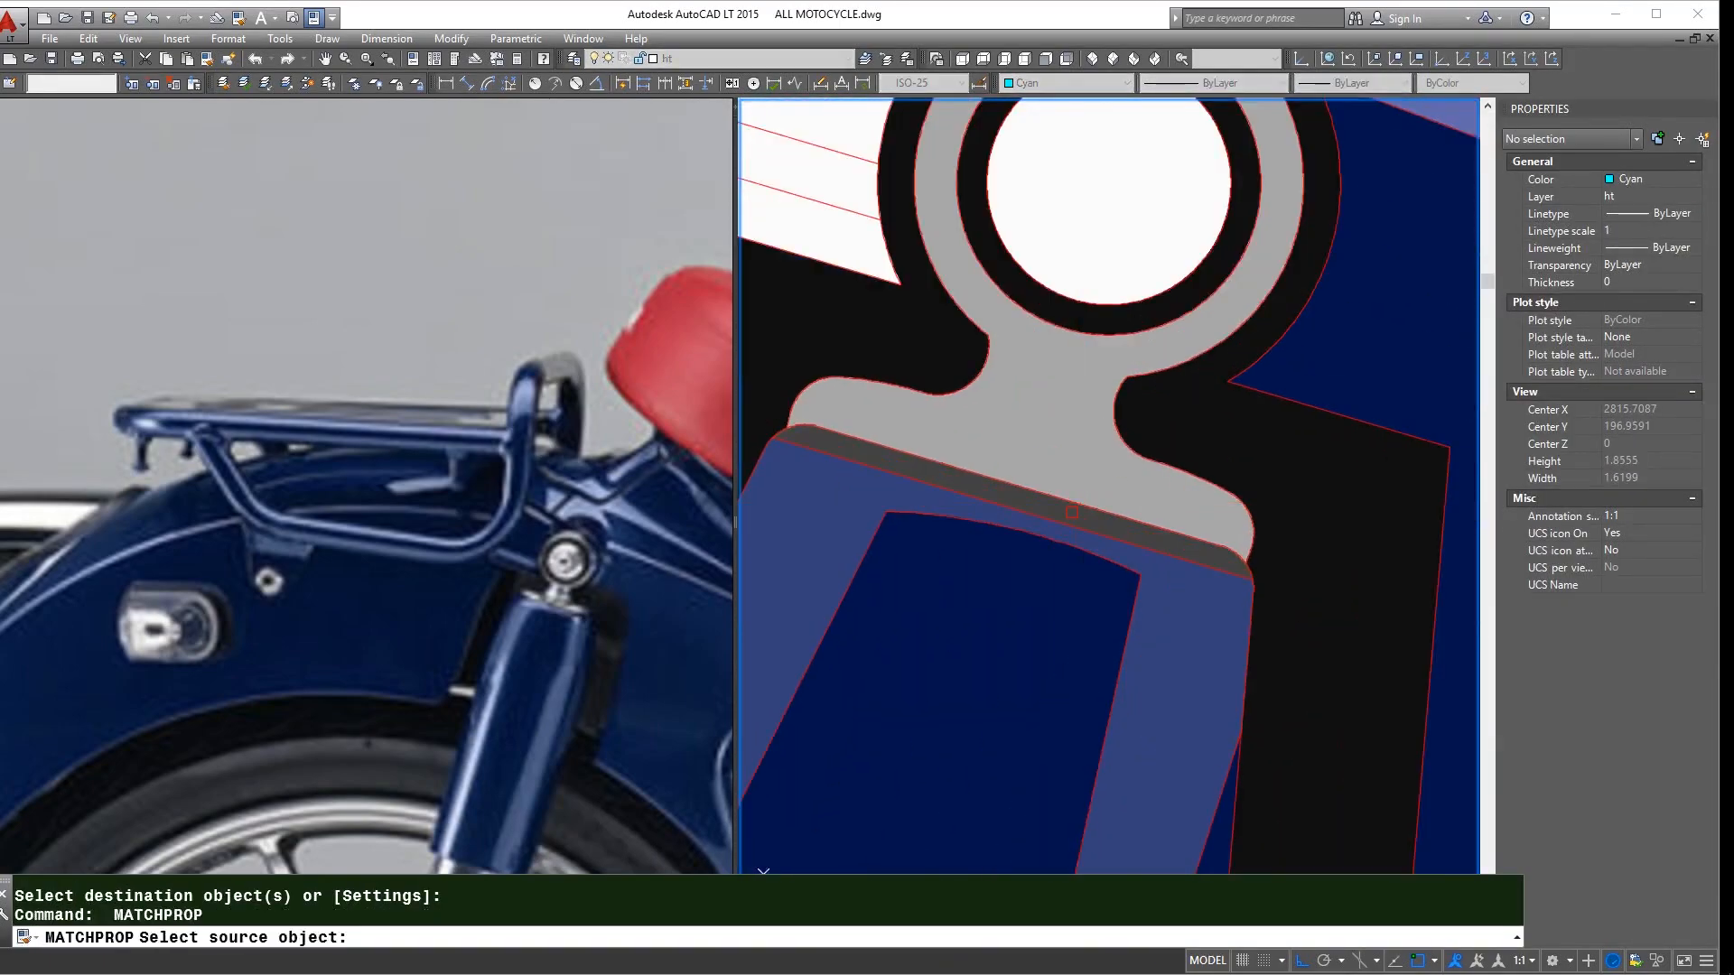
{"action": "left_click", "coordinate": [1107, 265]}
{"action": "key", "text": "Return"}
{"action": "scroll", "coordinate": [1124, 434], "scroll_direction": "down", "scroll_amount": 12}
{"action": "scroll", "coordinate": [1092, 411], "scroll_direction": "up", "scroll_amount": 4}
- Match the rear fender's navy properties onto the white area enclosed by the luggage rack tube
{"action": "middle_click_drag", "start_coordinate": [983, 511], "coordinate": [1111, 503]}
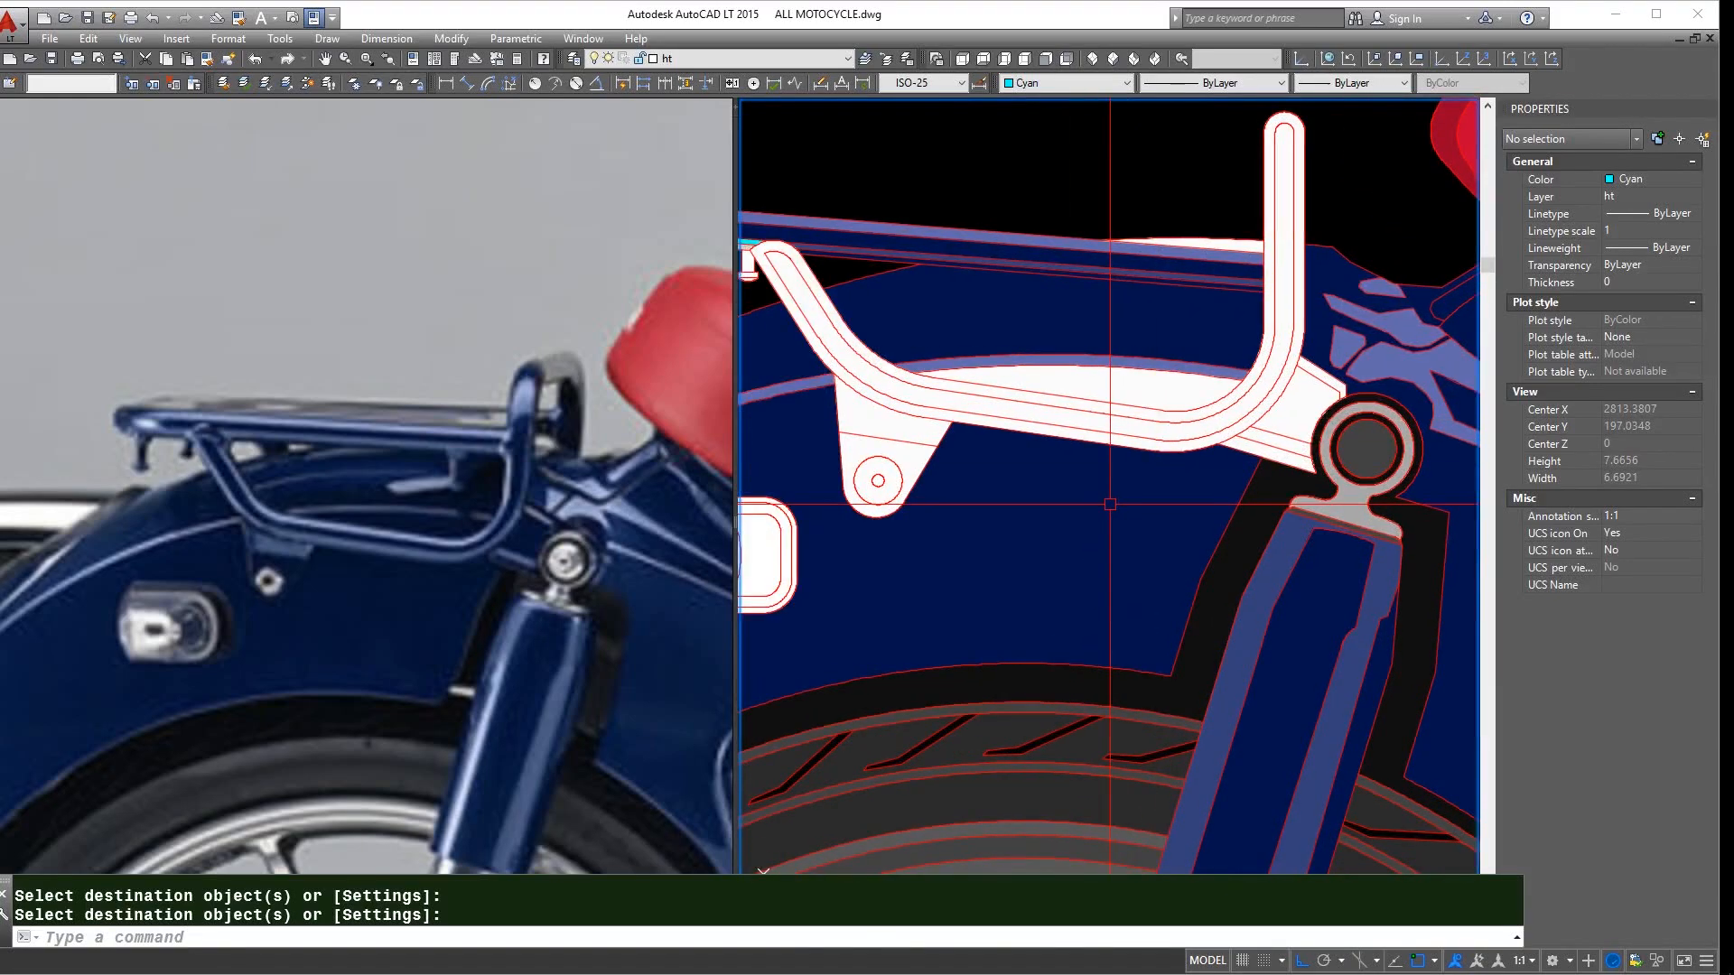
{"action": "key", "text": "Return"}
{"action": "left_click", "coordinate": [1111, 503]}
{"action": "left_click", "coordinate": [1120, 391]}
{"action": "key", "text": "Return"}
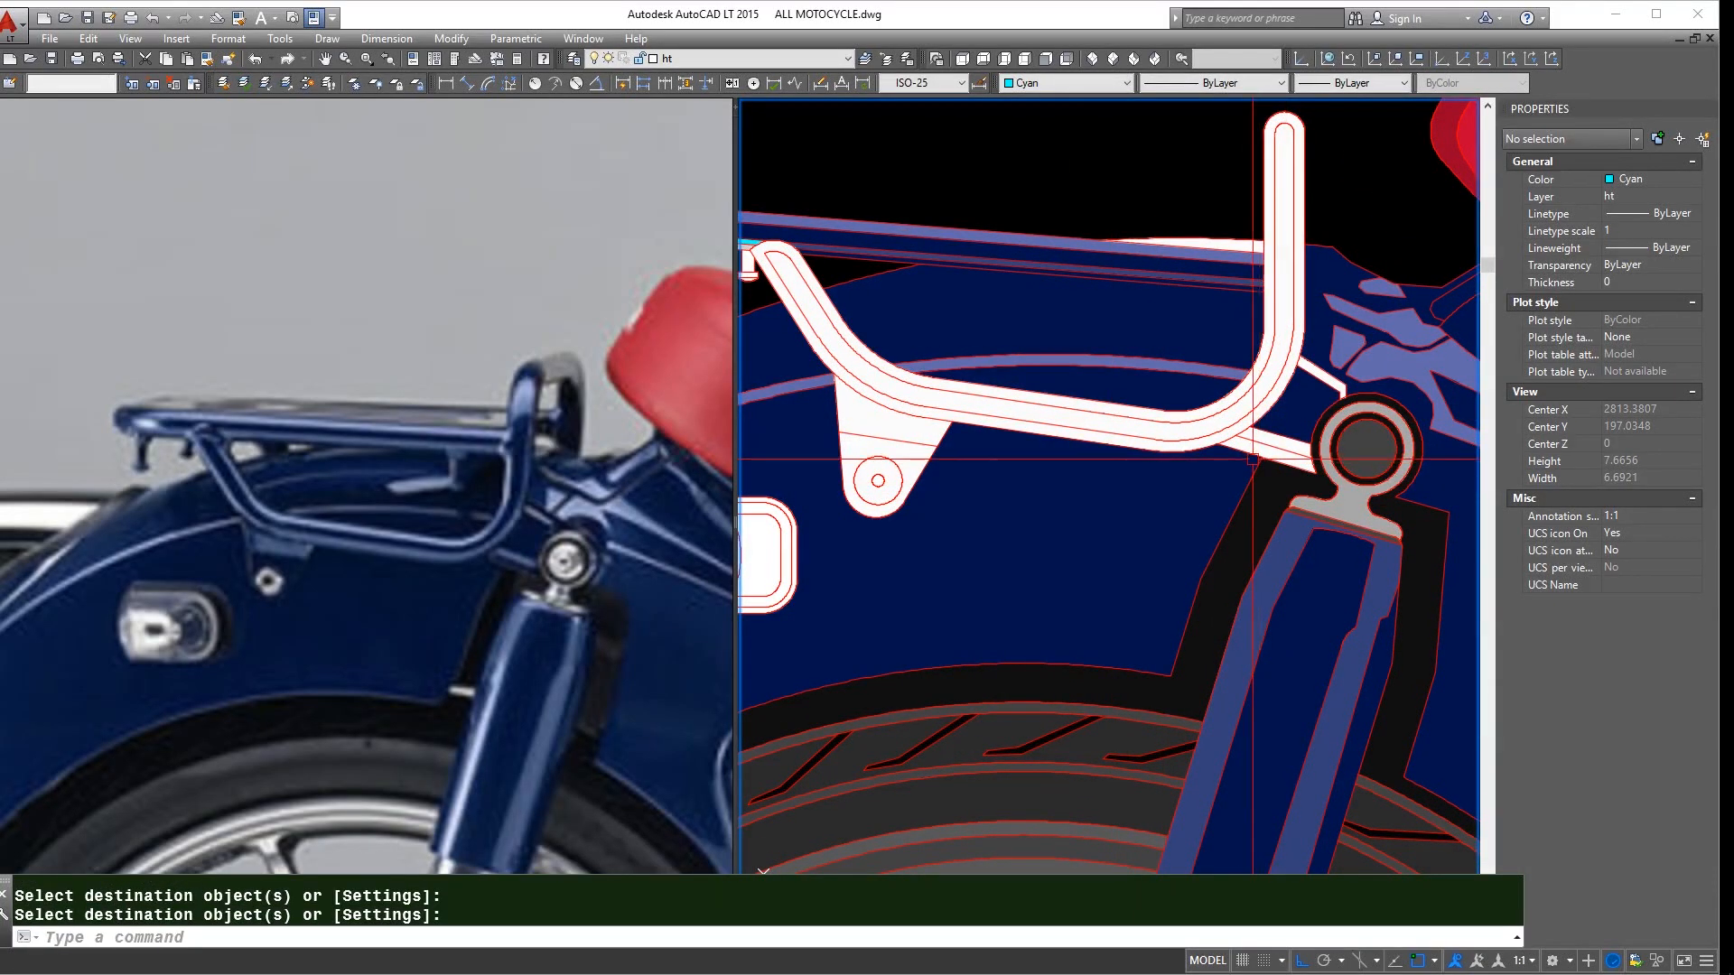
- Match blue properties onto the white bracket arm between the luggage rack tube and the shock mount
{"action": "scroll", "coordinate": [1321, 391], "scroll_direction": "up", "scroll_amount": 2}
{"action": "left_click", "coordinate": [1277, 447]}
{"action": "left_click", "coordinate": [1445, 319]}
{"action": "scroll", "coordinate": [1354, 407], "scroll_direction": "down", "scroll_amount": 8}
{"action": "scroll", "coordinate": [1342, 418], "scroll_direction": "up", "scroll_amount": 6}
{"action": "key", "text": "Return"}
- Match the Super Cub badge surround's dark navy properties onto the remaining white section of the rack's bracket arm
{"action": "key", "text": "Return"}
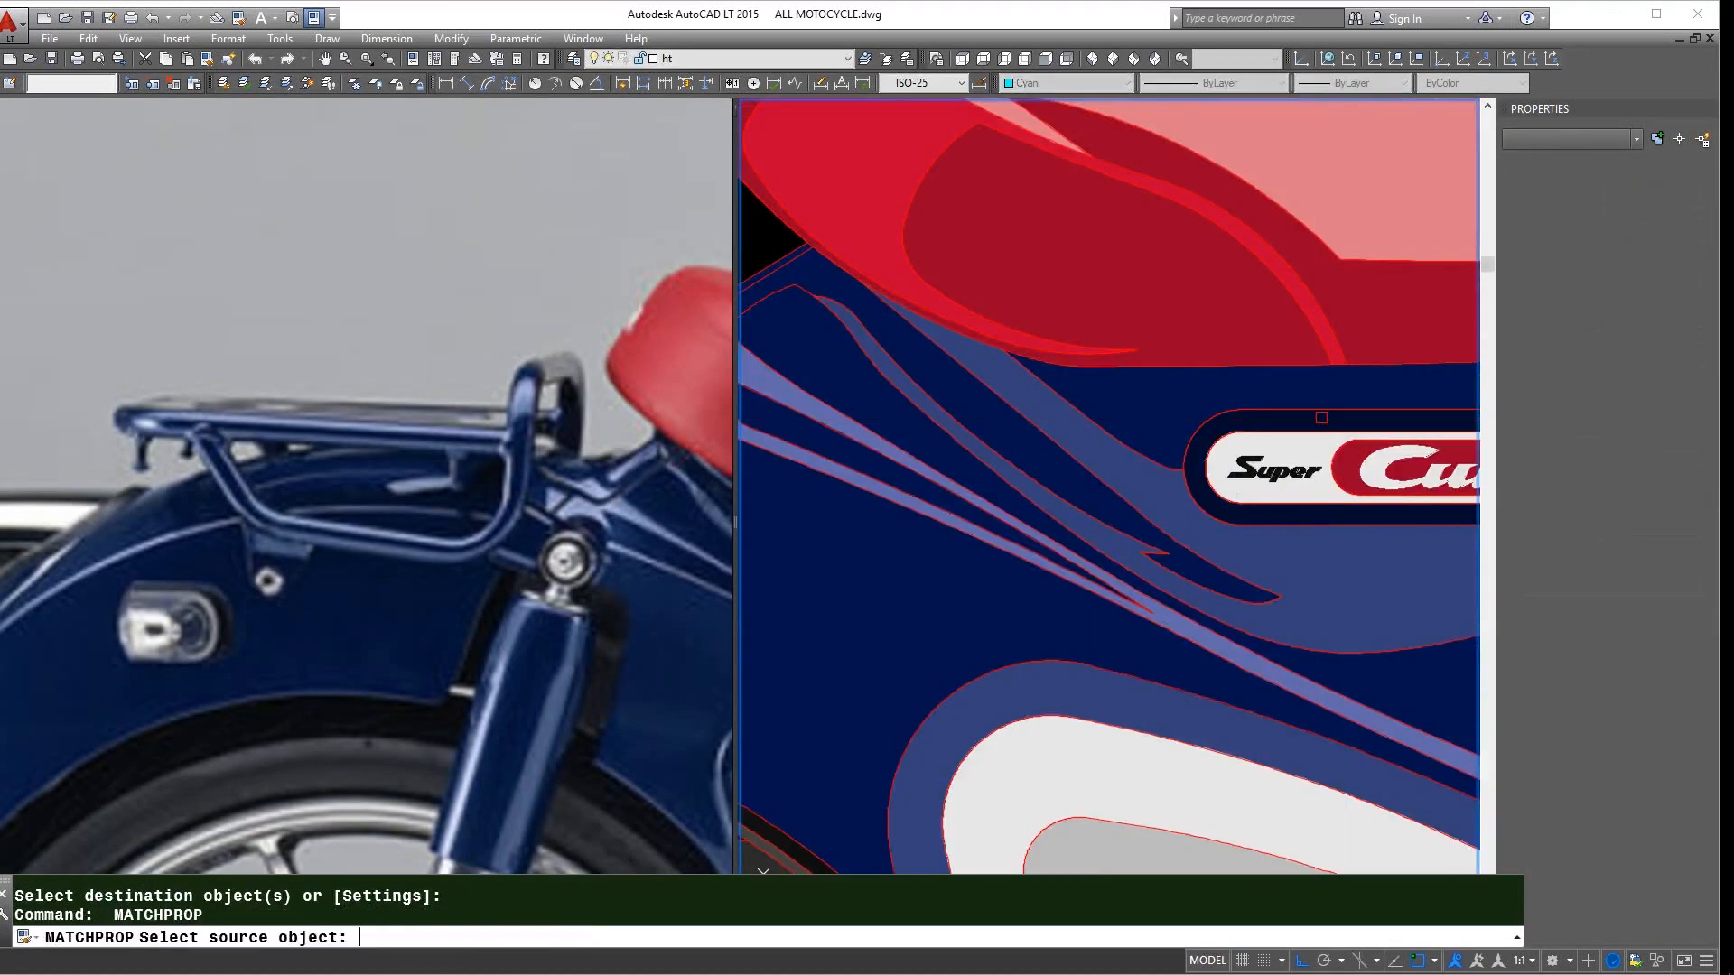
{"action": "left_click", "coordinate": [1337, 406]}
{"action": "scroll", "coordinate": [1342, 418], "scroll_direction": "down", "scroll_amount": 6}
{"action": "scroll", "coordinate": [1155, 470], "scroll_direction": "up", "scroll_amount": 10}
{"action": "key", "text": "Return"}
{"action": "scroll", "coordinate": [1159, 415], "scroll_direction": "down", "scroll_amount": 6}
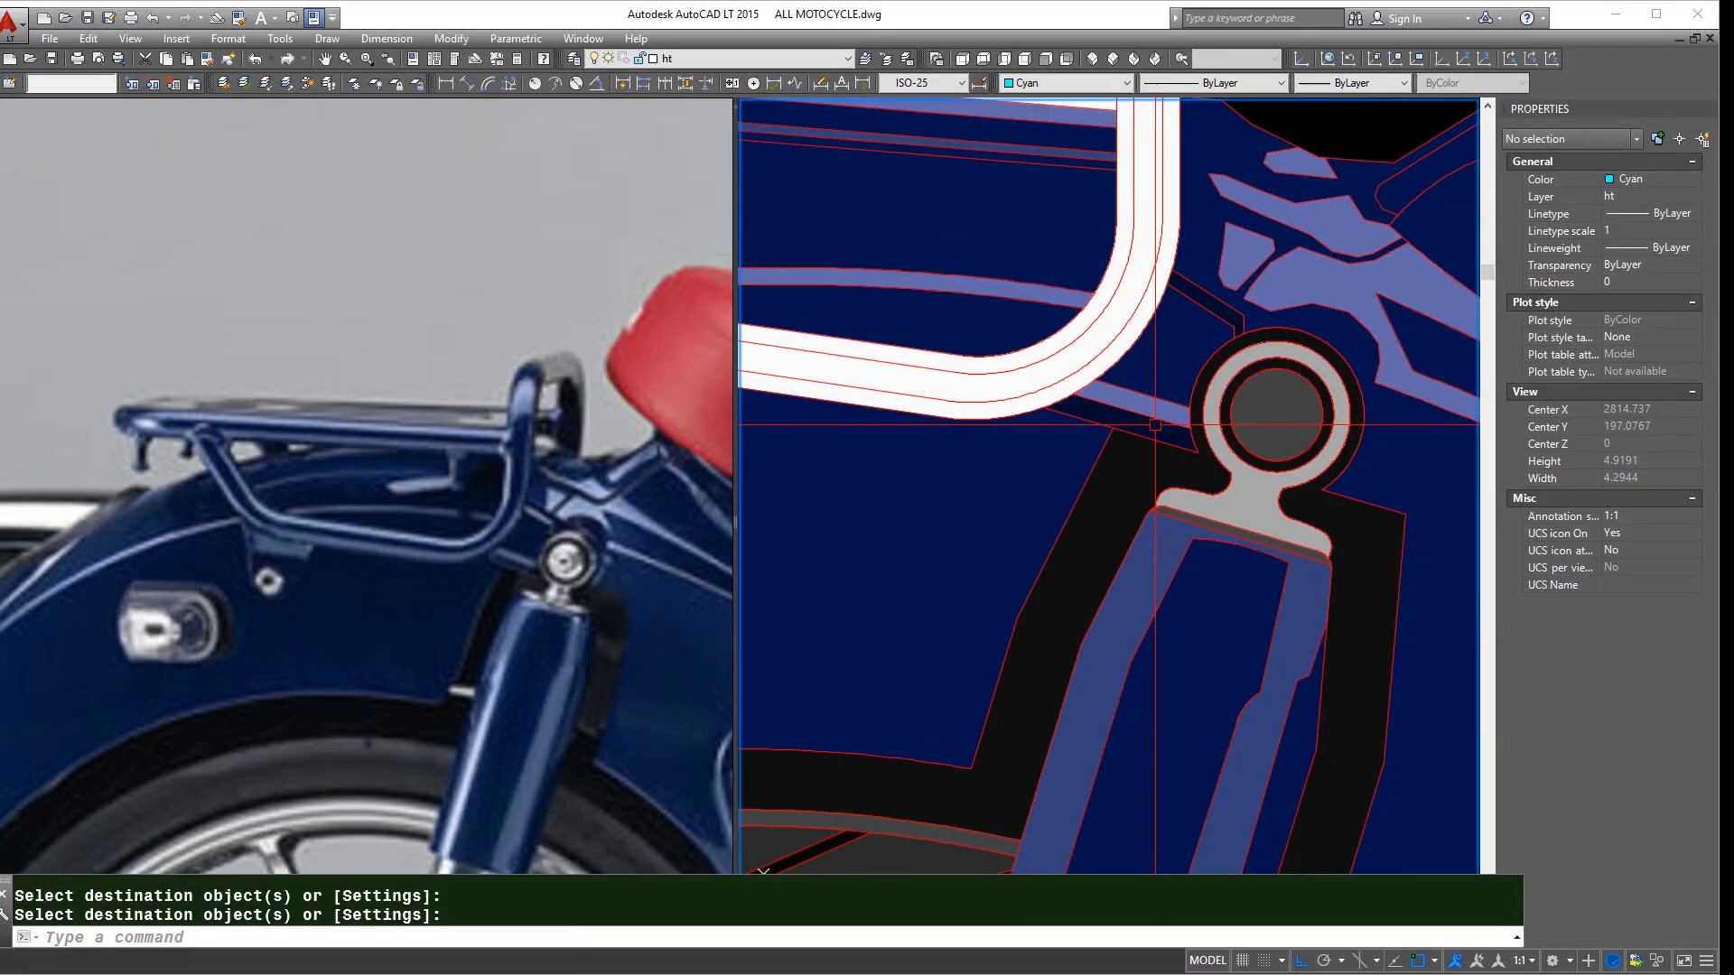
- Match the bracket arm's dark navy properties onto the upper rear fender area above its purple-blue highlight line
{"action": "scroll", "coordinate": [1179, 373], "scroll_direction": "up", "scroll_amount": 6}
{"action": "key", "text": "Return"}
{"action": "left_click", "coordinate": [1177, 370]}
{"action": "scroll", "coordinate": [1255, 409], "scroll_direction": "down", "scroll_amount": 4}
{"action": "scroll", "coordinate": [1256, 408], "scroll_direction": "down", "scroll_amount": 2}
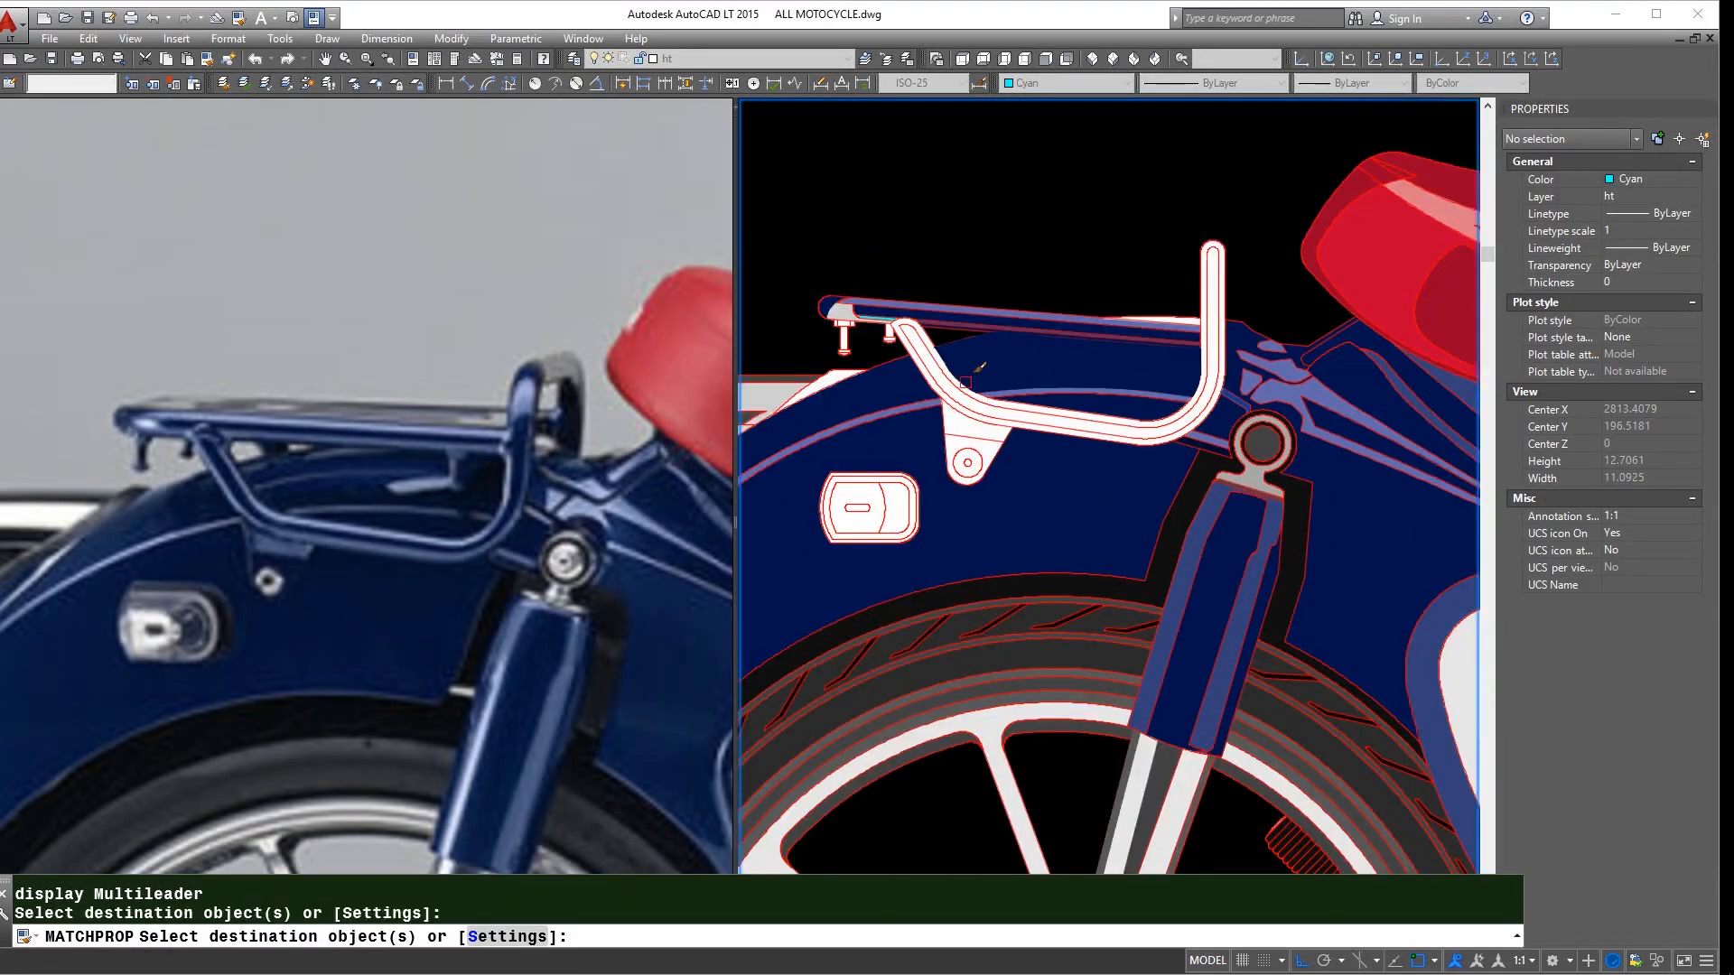
{"action": "scroll", "coordinate": [1101, 395], "scroll_direction": "down", "scroll_amount": 4}
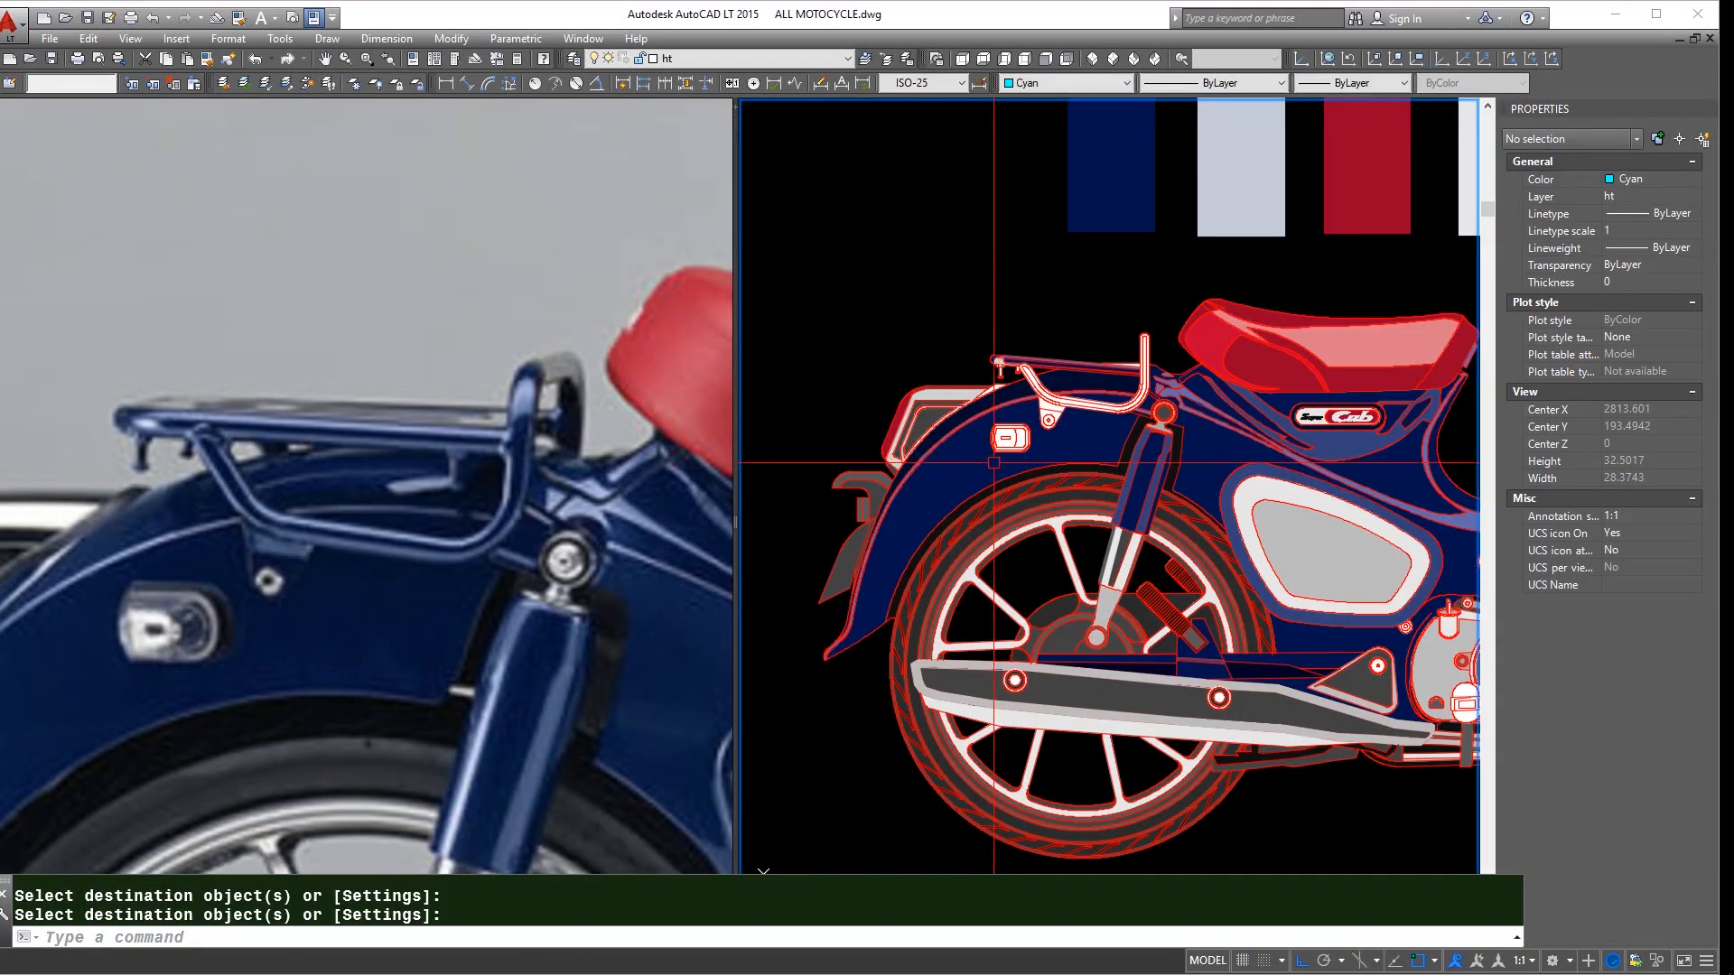
- Match dark navy properties onto the lower part of the luggage rack's round-ended mounting tab
{"action": "key", "text": "Return"}
{"action": "left_click", "coordinate": [1010, 411]}
{"action": "scroll", "coordinate": [1040, 413], "scroll_direction": "up", "scroll_amount": 6}
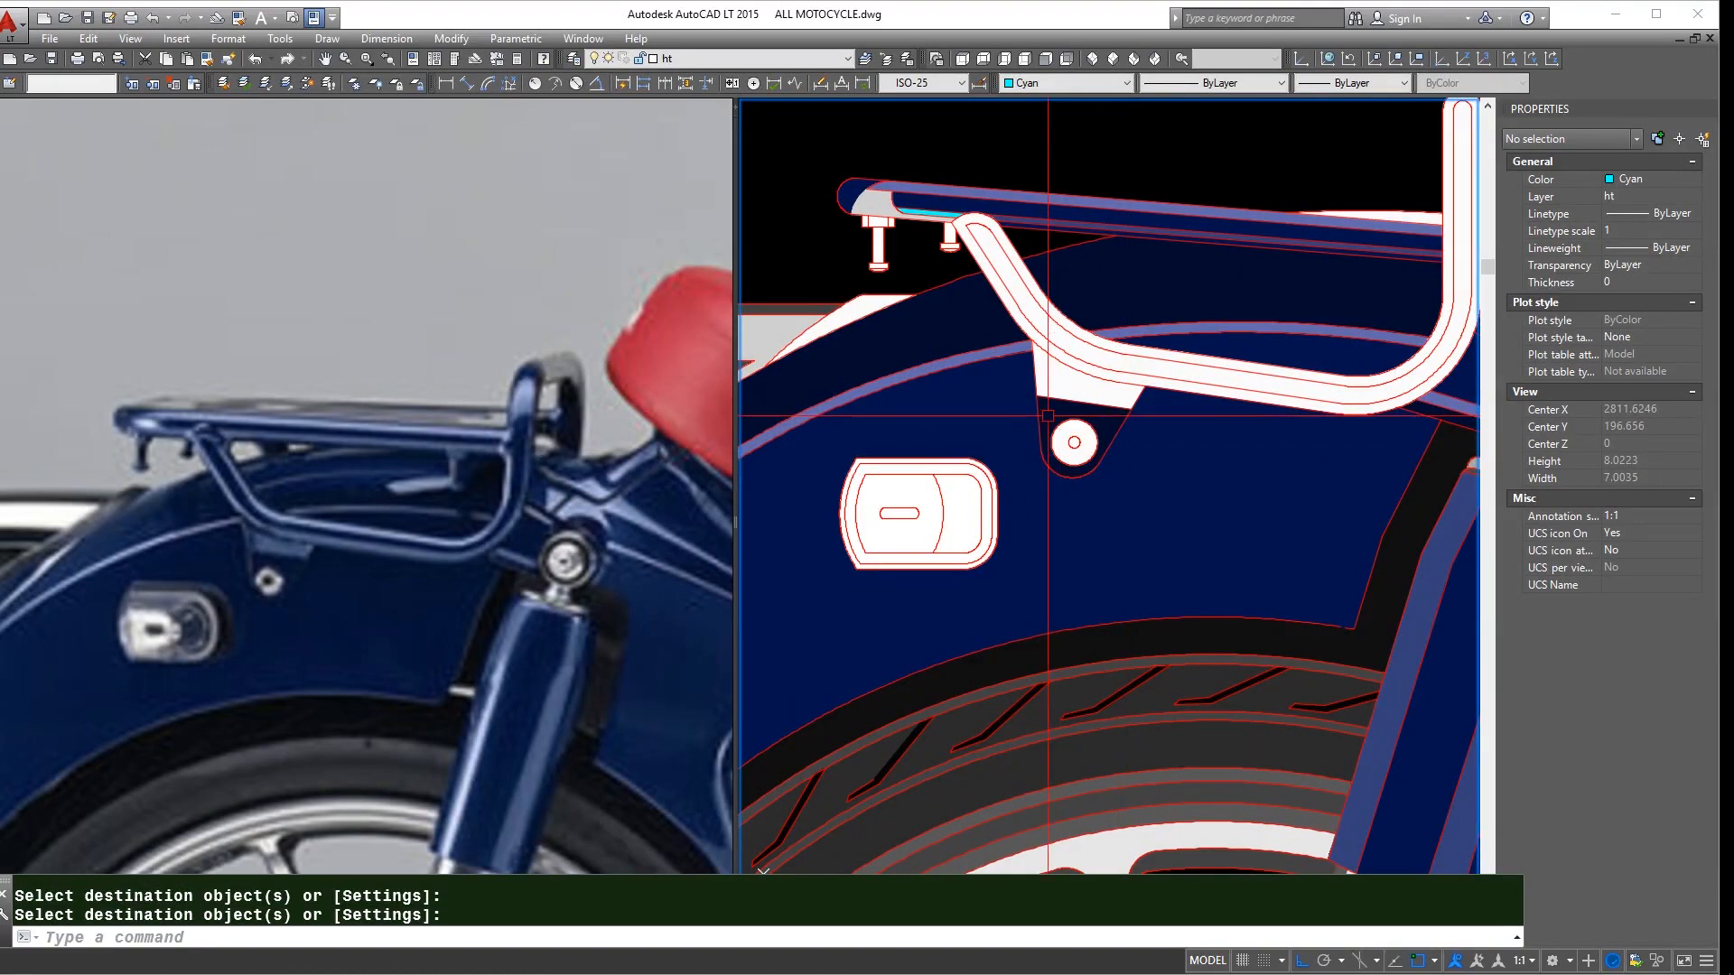
- Match dark navy properties onto the remaining white upper part of the luggage rack's round-ended mounting tab
{"action": "scroll", "coordinate": [1064, 450], "scroll_direction": "down", "scroll_amount": 2}
{"action": "key", "text": "Return"}
{"action": "left_click", "coordinate": [1363, 426]}
{"action": "scroll", "coordinate": [1093, 445], "scroll_direction": "up", "scroll_amount": 4}
{"action": "left_click", "coordinate": [1015, 437]}
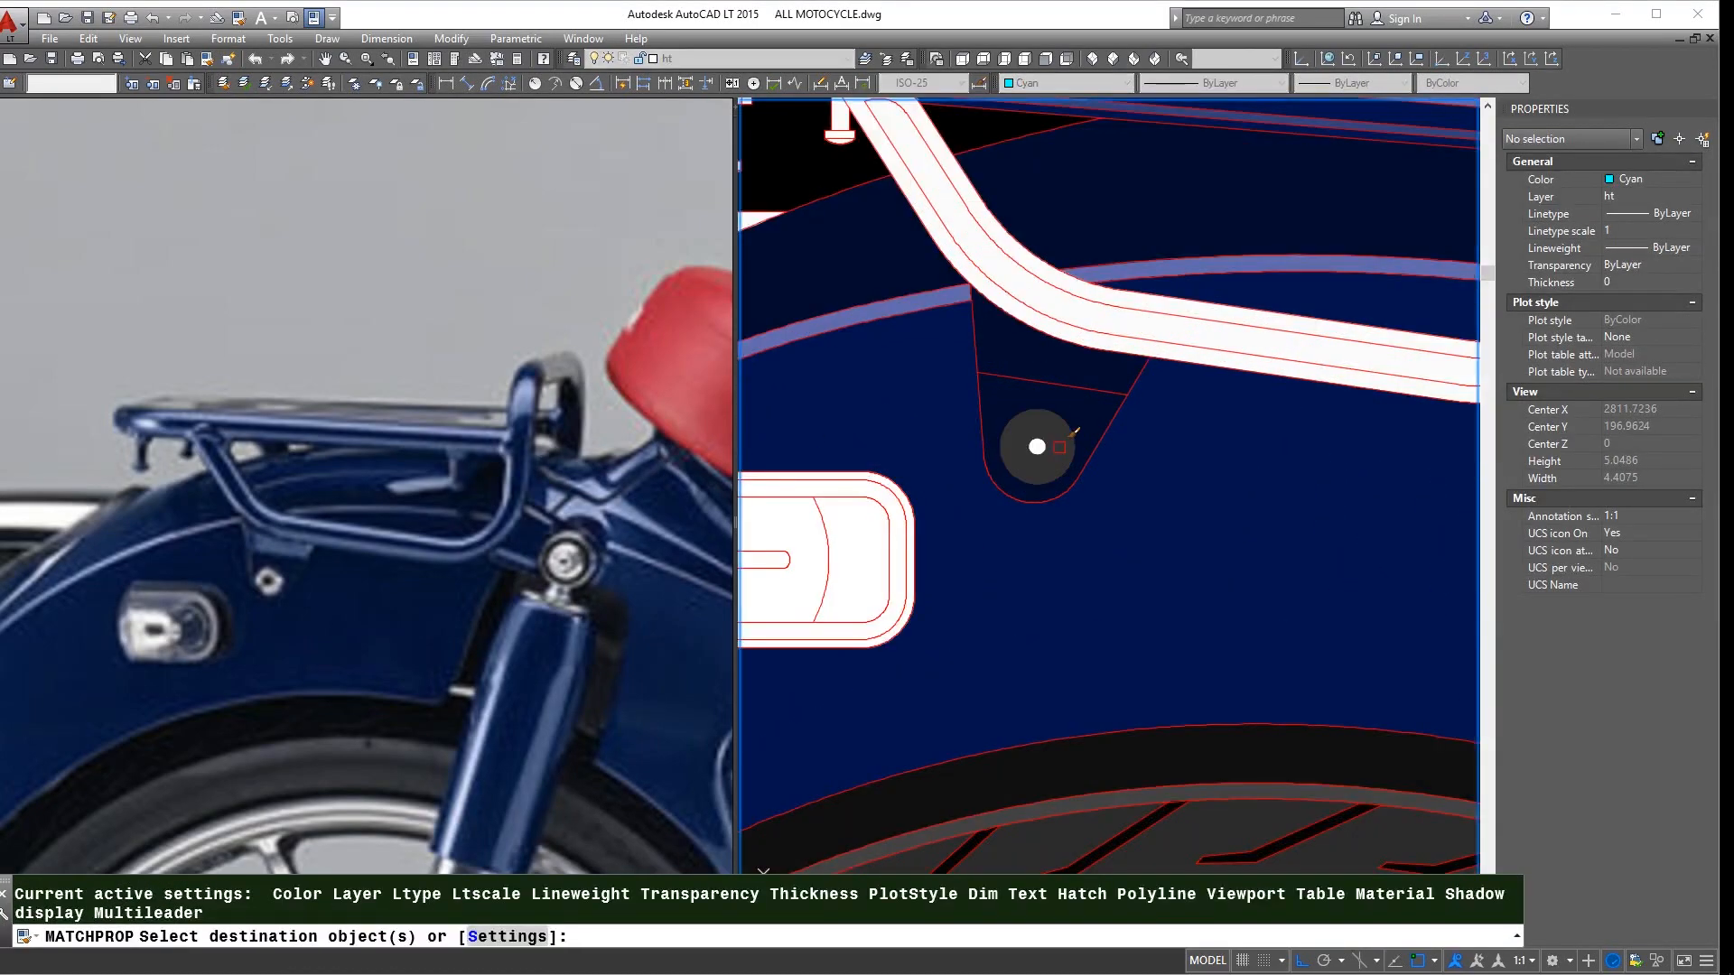
{"action": "key", "text": "Return"}
- Match grey properties onto the mounting tab's round washer and dark grey onto its centre hole
{"action": "scroll", "coordinate": [1003, 435], "scroll_direction": "down", "scroll_amount": 4}
{"action": "scroll", "coordinate": [1281, 425], "scroll_direction": "up", "scroll_amount": 4}
{"action": "scroll", "coordinate": [1281, 422], "scroll_direction": "down", "scroll_amount": 3}
{"action": "scroll", "coordinate": [1105, 428], "scroll_direction": "up", "scroll_amount": 4}
{"action": "left_click", "coordinate": [1104, 443]}
{"action": "key", "text": "Return"}
{"action": "scroll", "coordinate": [993, 406], "scroll_direction": "down", "scroll_amount": 4}
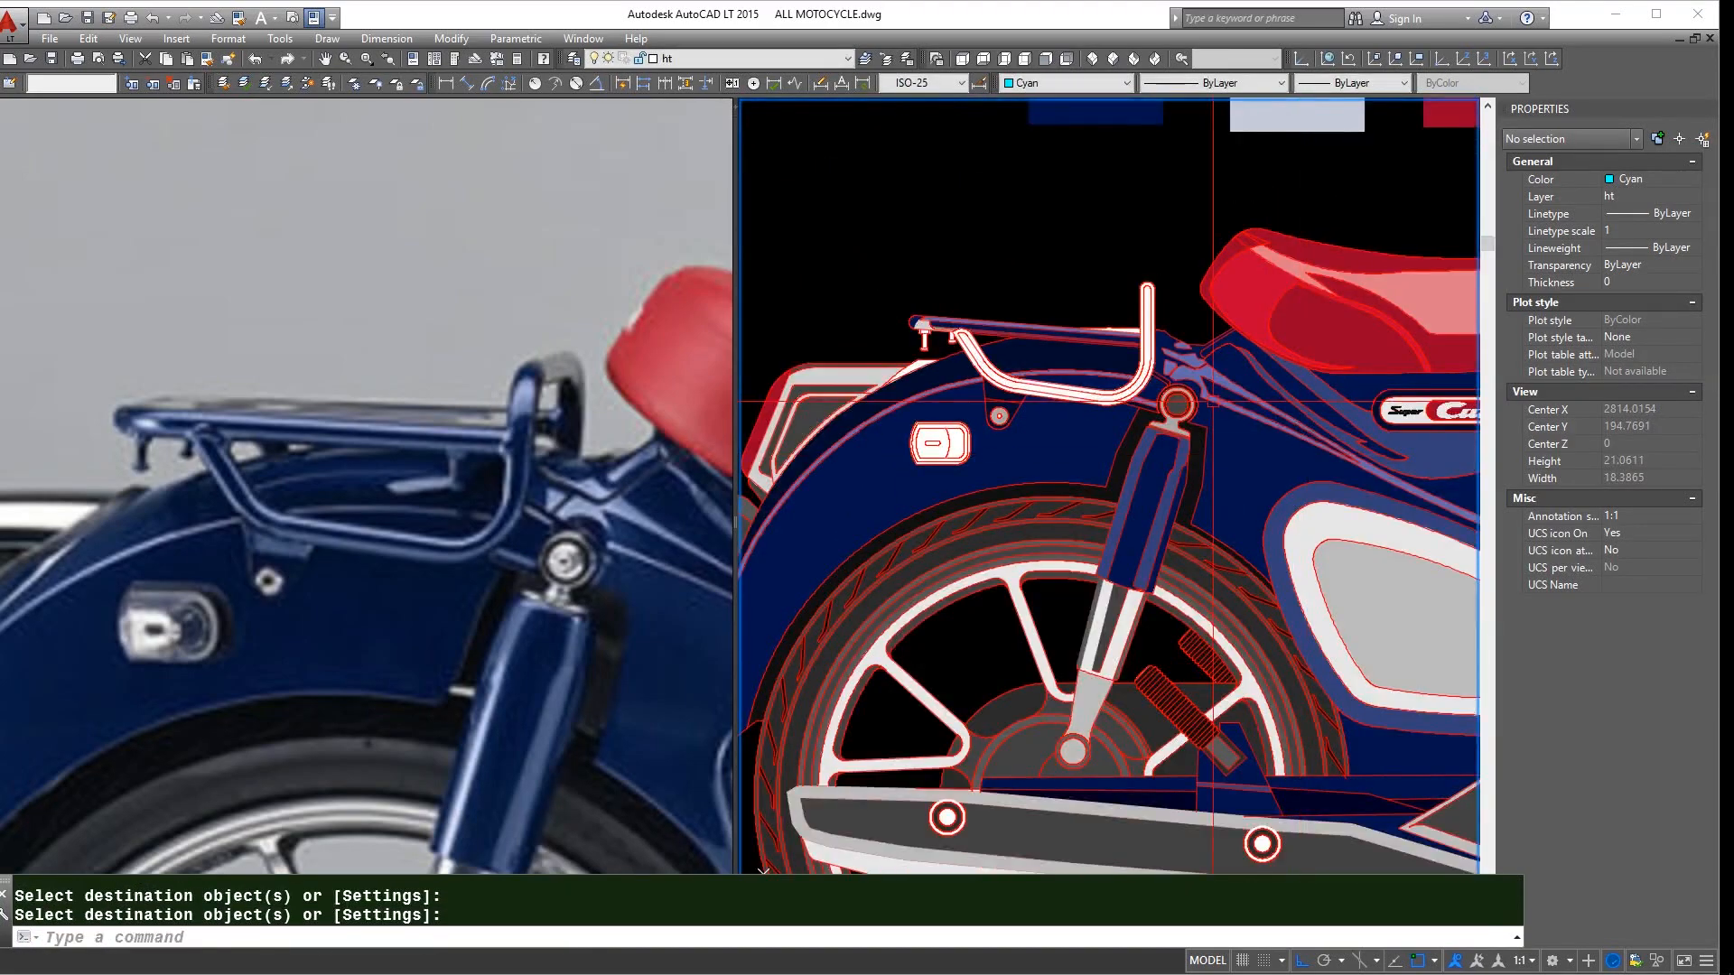
{"action": "key", "text": "Return"}
{"action": "left_click", "coordinate": [1242, 418]}
{"action": "scroll", "coordinate": [1047, 426], "scroll_direction": "up", "scroll_amount": 5}
{"action": "left_click", "coordinate": [1017, 427]}
{"action": "key", "text": "Return"}
{"action": "scroll", "coordinate": [1143, 427], "scroll_direction": "down", "scroll_amount": 4}
{"action": "scroll", "coordinate": [1103, 442], "scroll_direction": "up", "scroll_amount": 1}
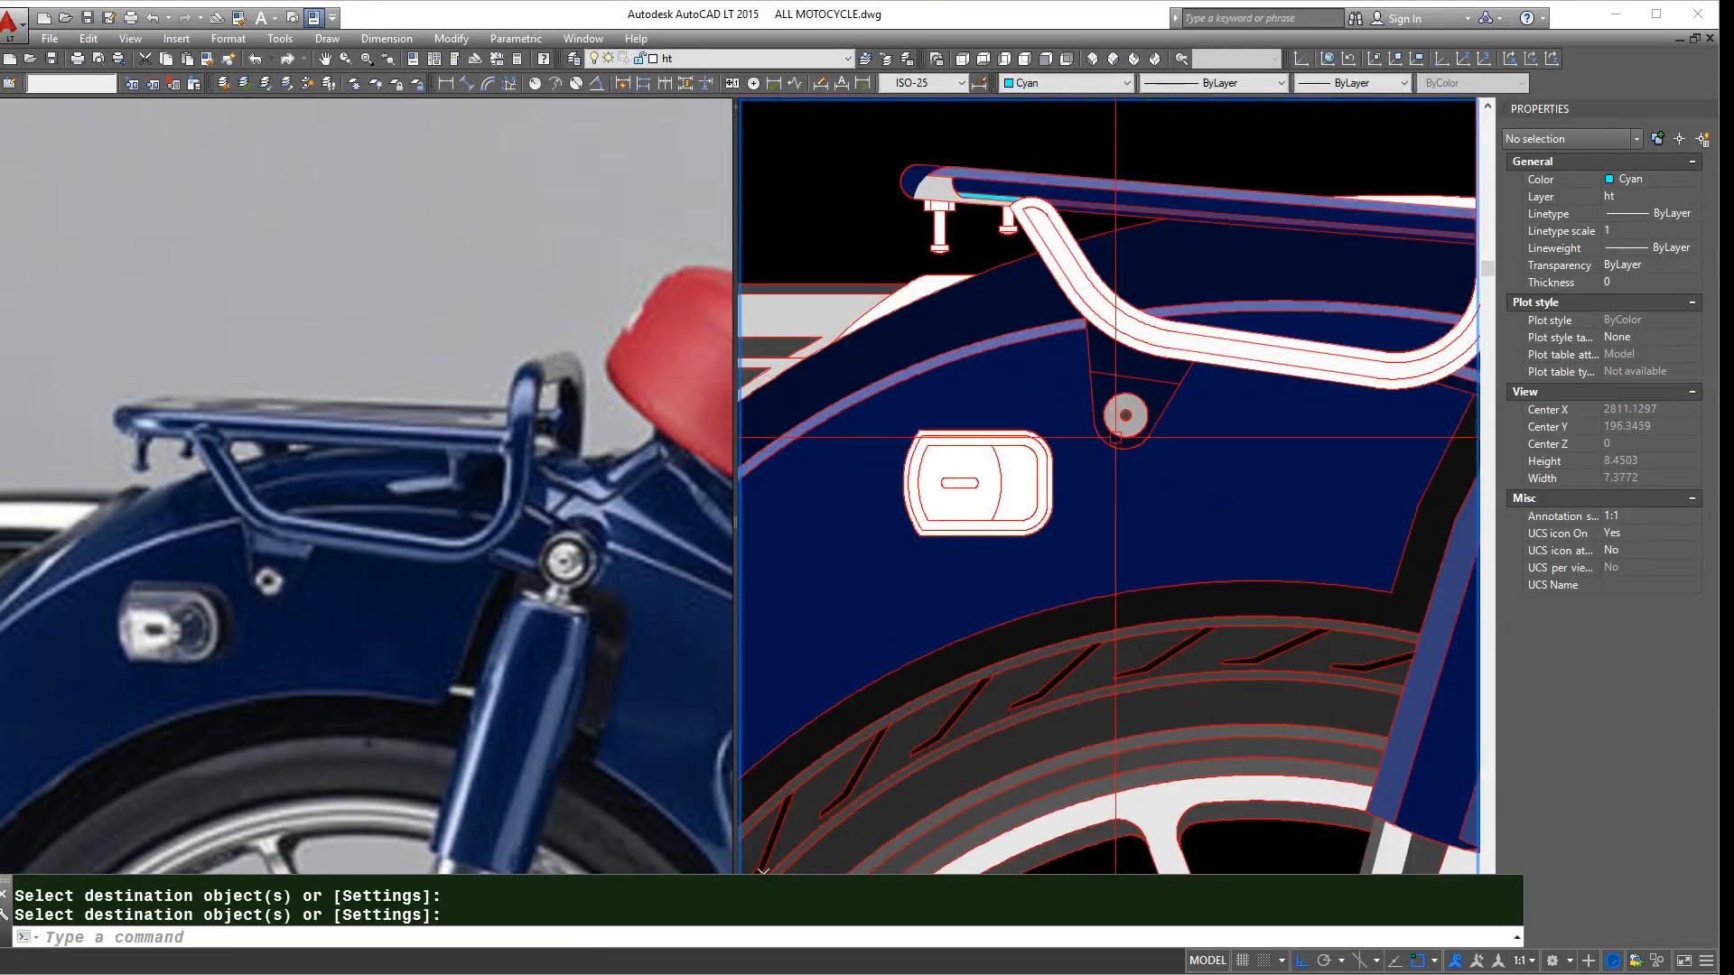
- Match the washer's grey onto the fender side lamp's rear lens section and dark navy onto its inner frame ring
{"action": "scroll", "coordinate": [1122, 432], "scroll_direction": "up", "scroll_amount": 1}
{"action": "key", "text": "Return"}
{"action": "left_click", "coordinate": [1122, 431]}
{"action": "key", "text": "Return"}
{"action": "key", "text": "Return"}
{"action": "left_click", "coordinate": [993, 479]}
{"action": "scroll", "coordinate": [993, 479], "scroll_direction": "up", "scroll_amount": 5}
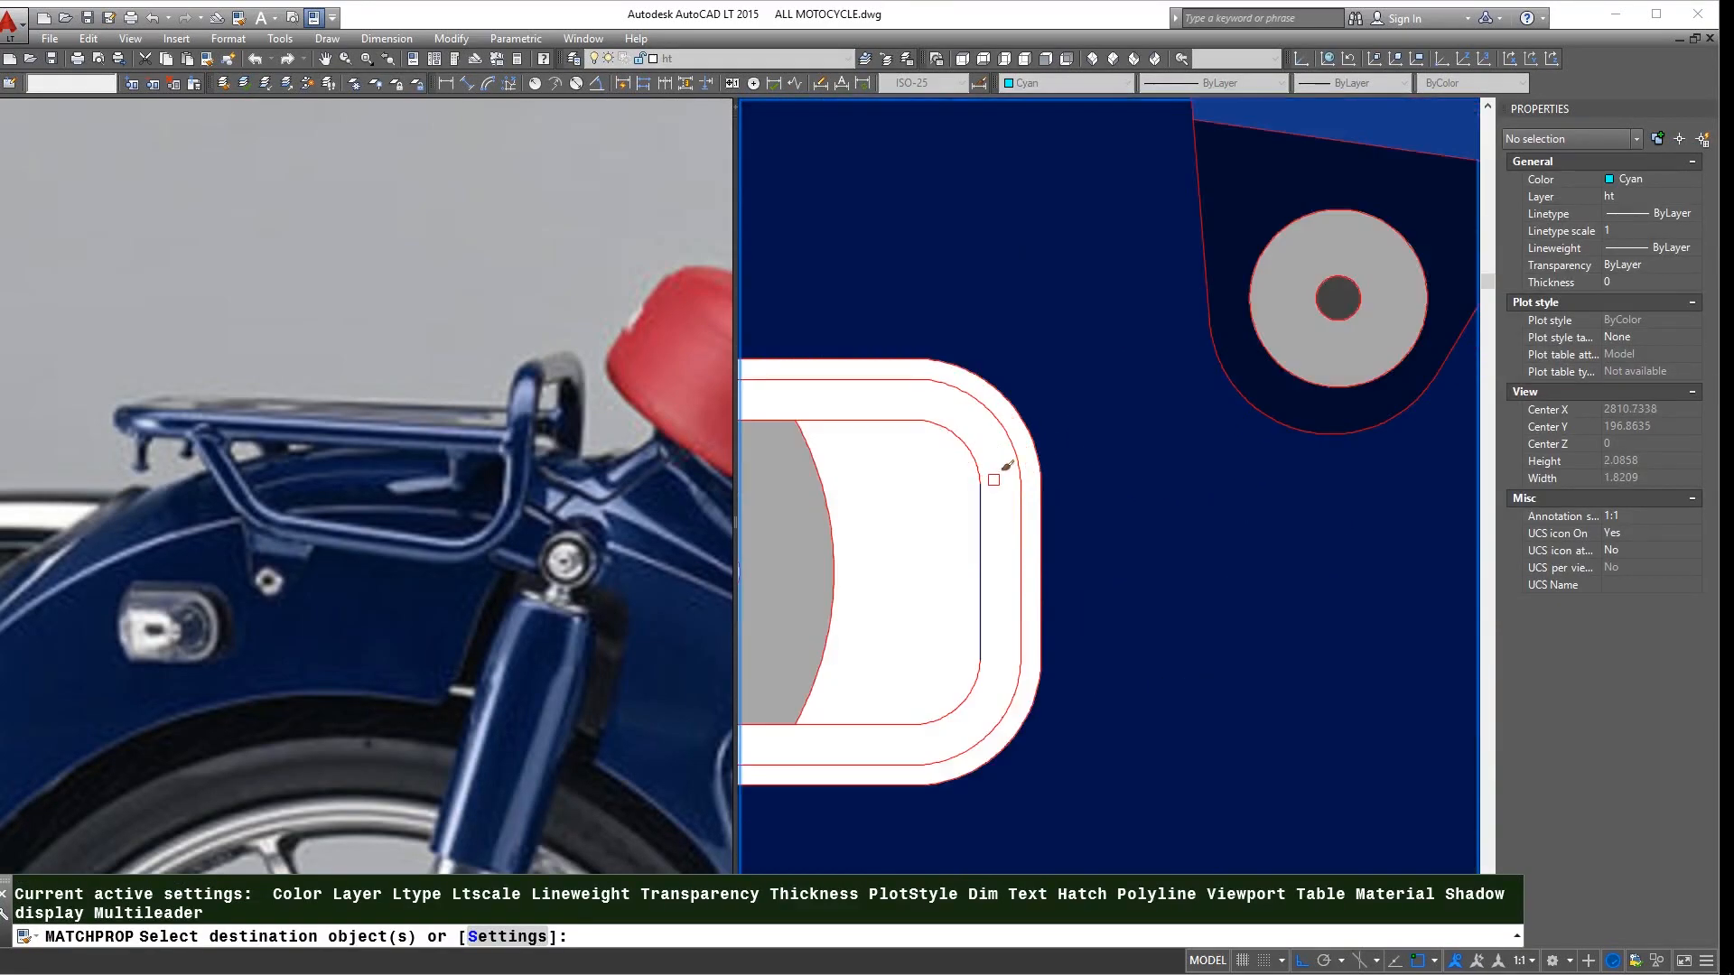
{"action": "left_click", "coordinate": [1009, 476]}
{"action": "key", "text": "Return"}
{"action": "scroll", "coordinate": [1008, 476], "scroll_direction": "down", "scroll_amount": 8}
- Match slate-blue properties onto the side lamp's outer rim and the white front section of its lens
{"action": "key", "text": "Return"}
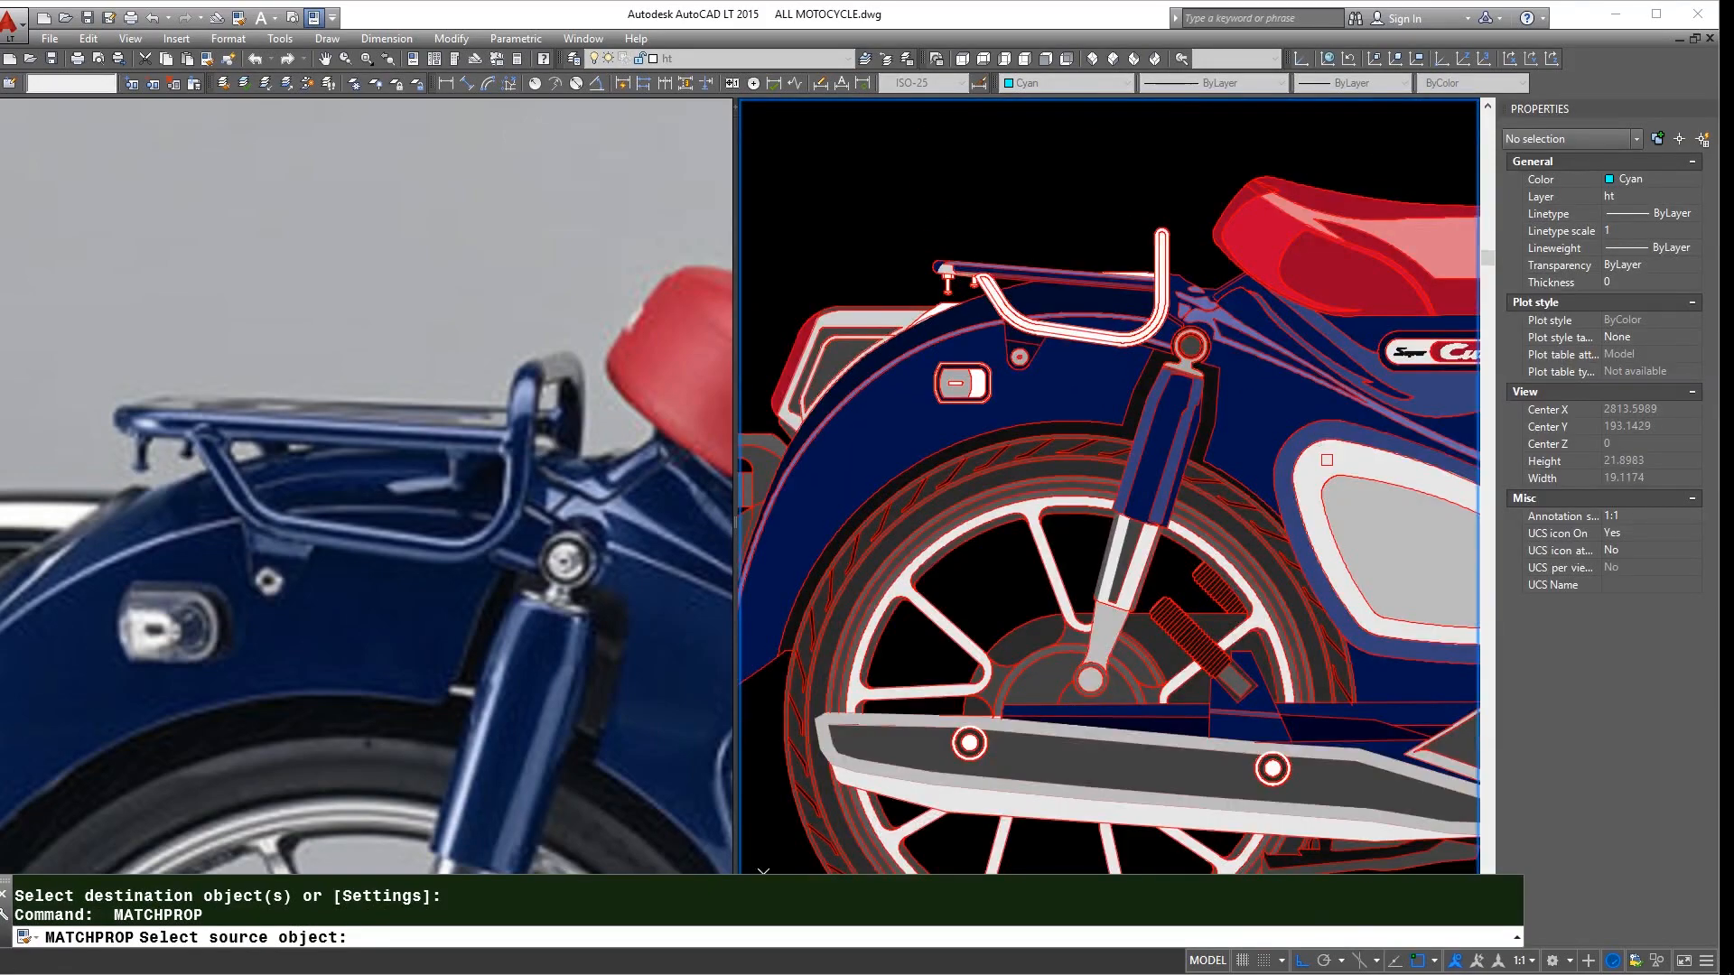
{"action": "scroll", "coordinate": [943, 365], "scroll_direction": "up", "scroll_amount": 10}
{"action": "left_click", "coordinate": [1022, 364]}
{"action": "key", "text": "Return"}
{"action": "scroll", "coordinate": [1013, 372], "scroll_direction": "down", "scroll_amount": 4}
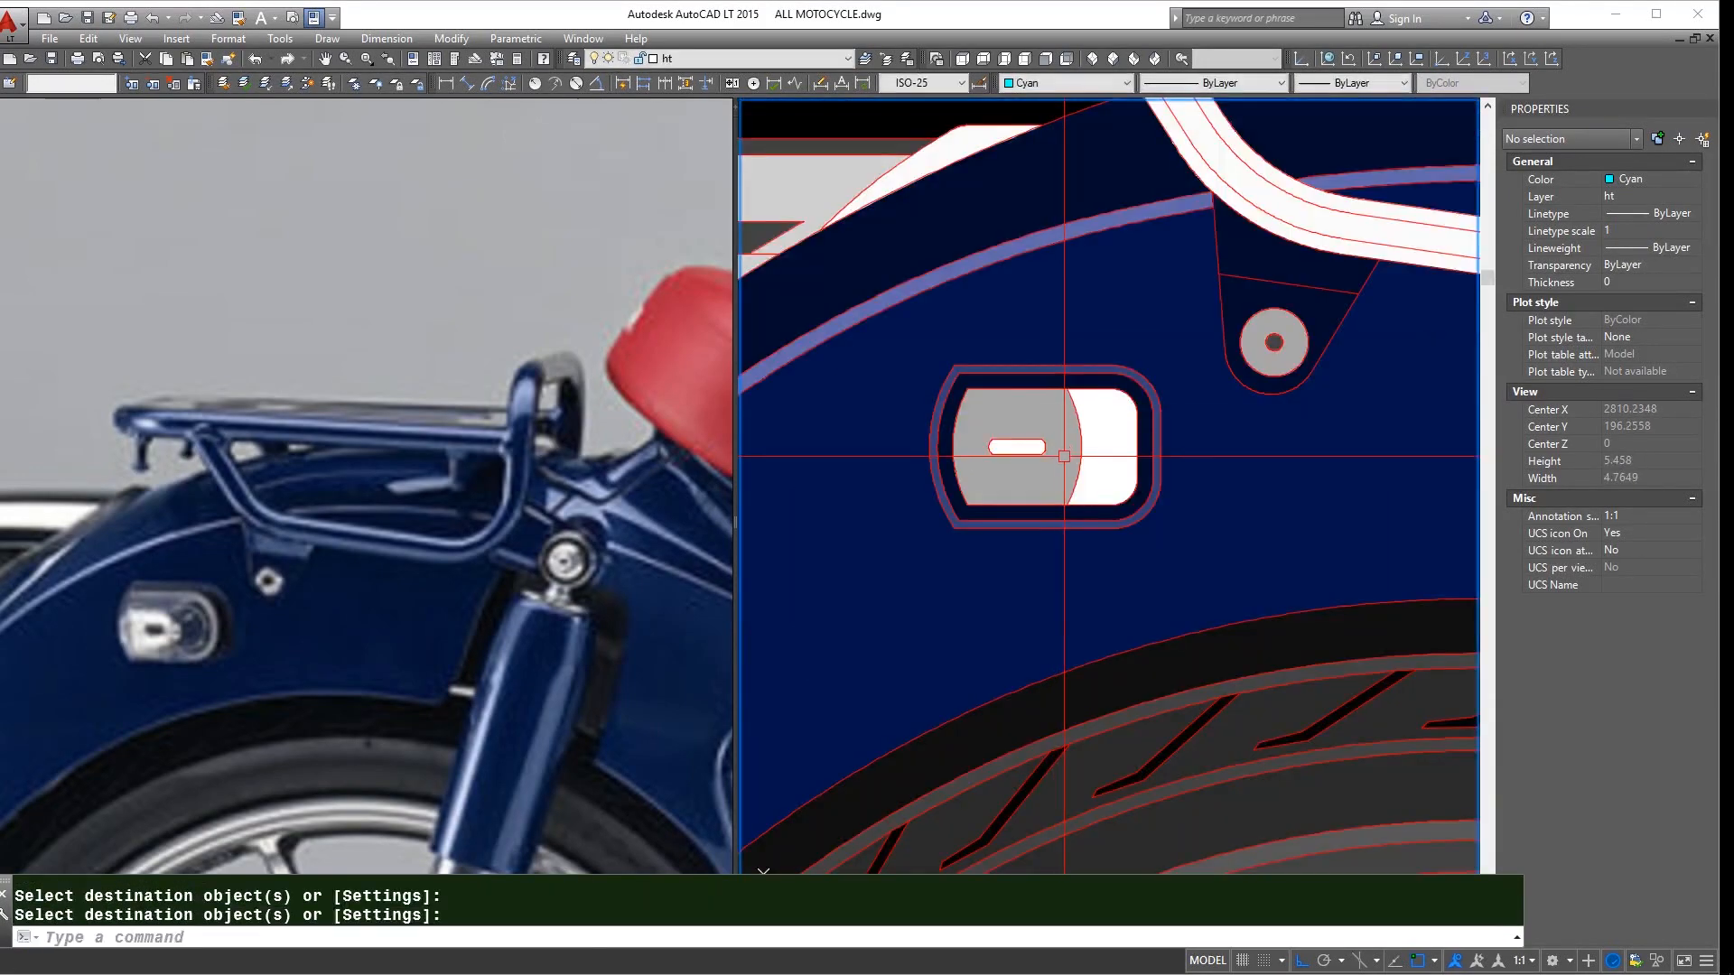
{"action": "scroll", "coordinate": [1084, 377], "scroll_direction": "up", "scroll_amount": 4}
{"action": "key", "text": "Return"}
{"action": "left_click", "coordinate": [1107, 369]}
{"action": "left_click", "coordinate": [1115, 469]}
{"action": "key", "text": "Return"}
{"action": "scroll", "coordinate": [988, 438], "scroll_direction": "down", "scroll_amount": 4}
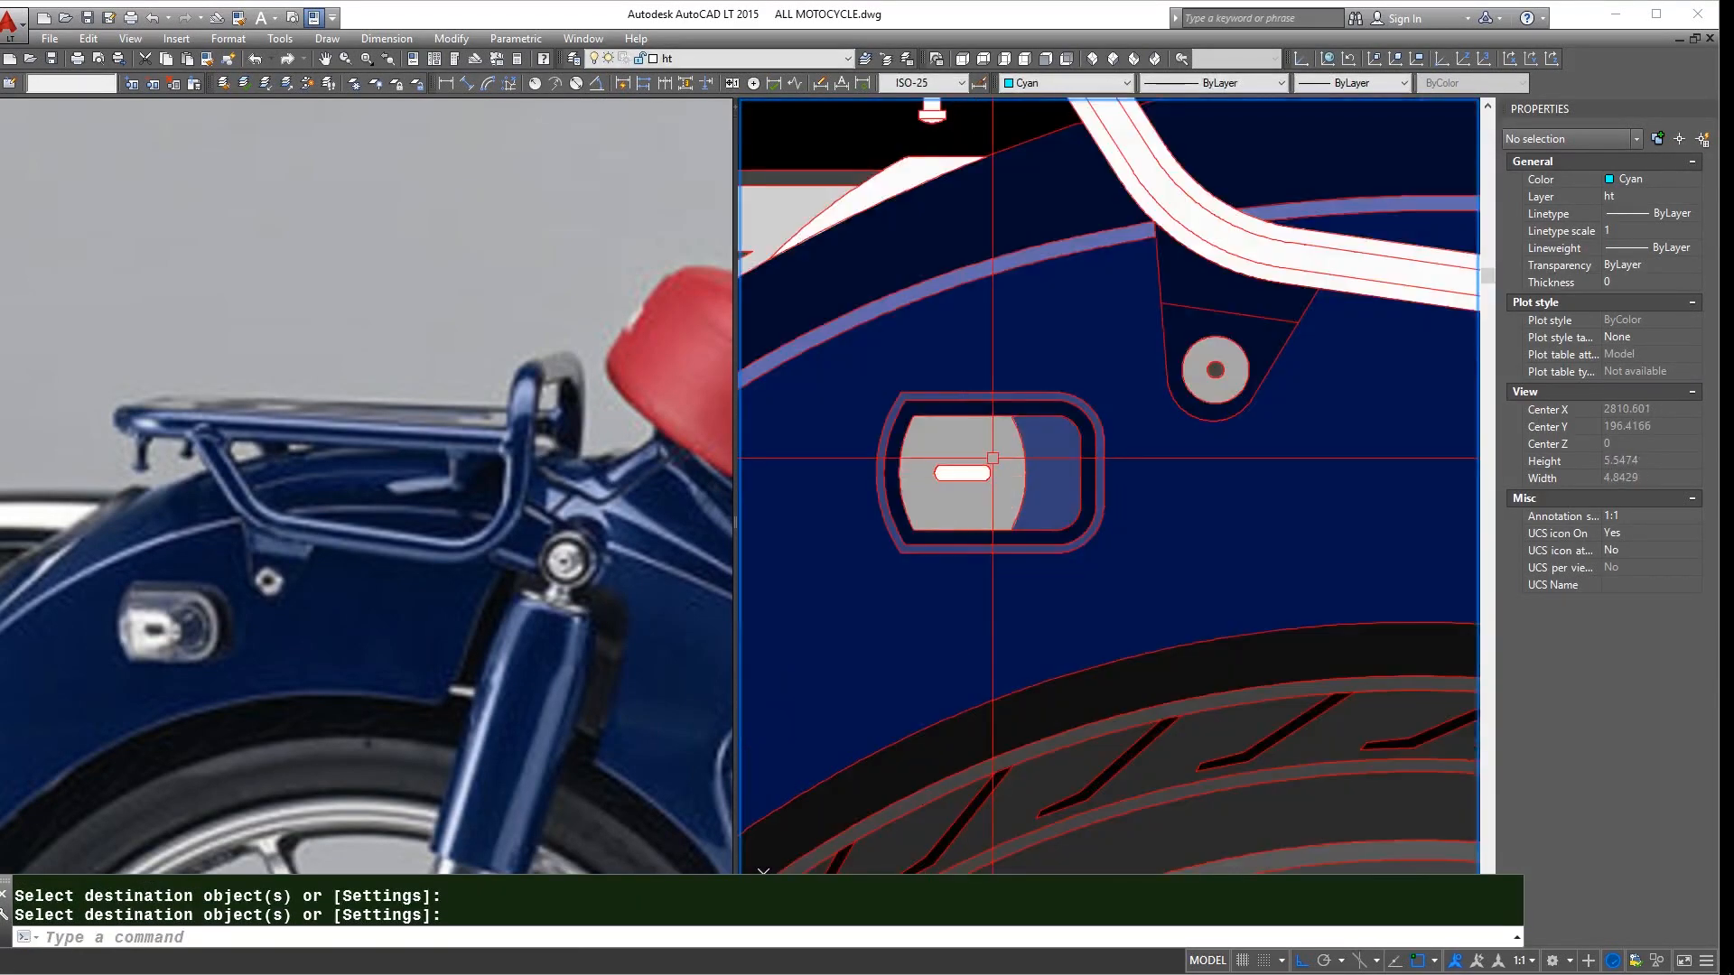
- Match the inner frame ring's dark navy properties onto the white slot in the side lamp's lens
{"action": "scroll", "coordinate": [1006, 457], "scroll_direction": "up", "scroll_amount": 2}
{"action": "left_click", "coordinate": [935, 478]}
{"action": "key", "text": "Return"}
{"action": "scroll", "coordinate": [937, 480], "scroll_direction": "up", "scroll_amount": 4}
{"action": "left_click", "coordinate": [939, 482]}
{"action": "key", "text": "Return"}
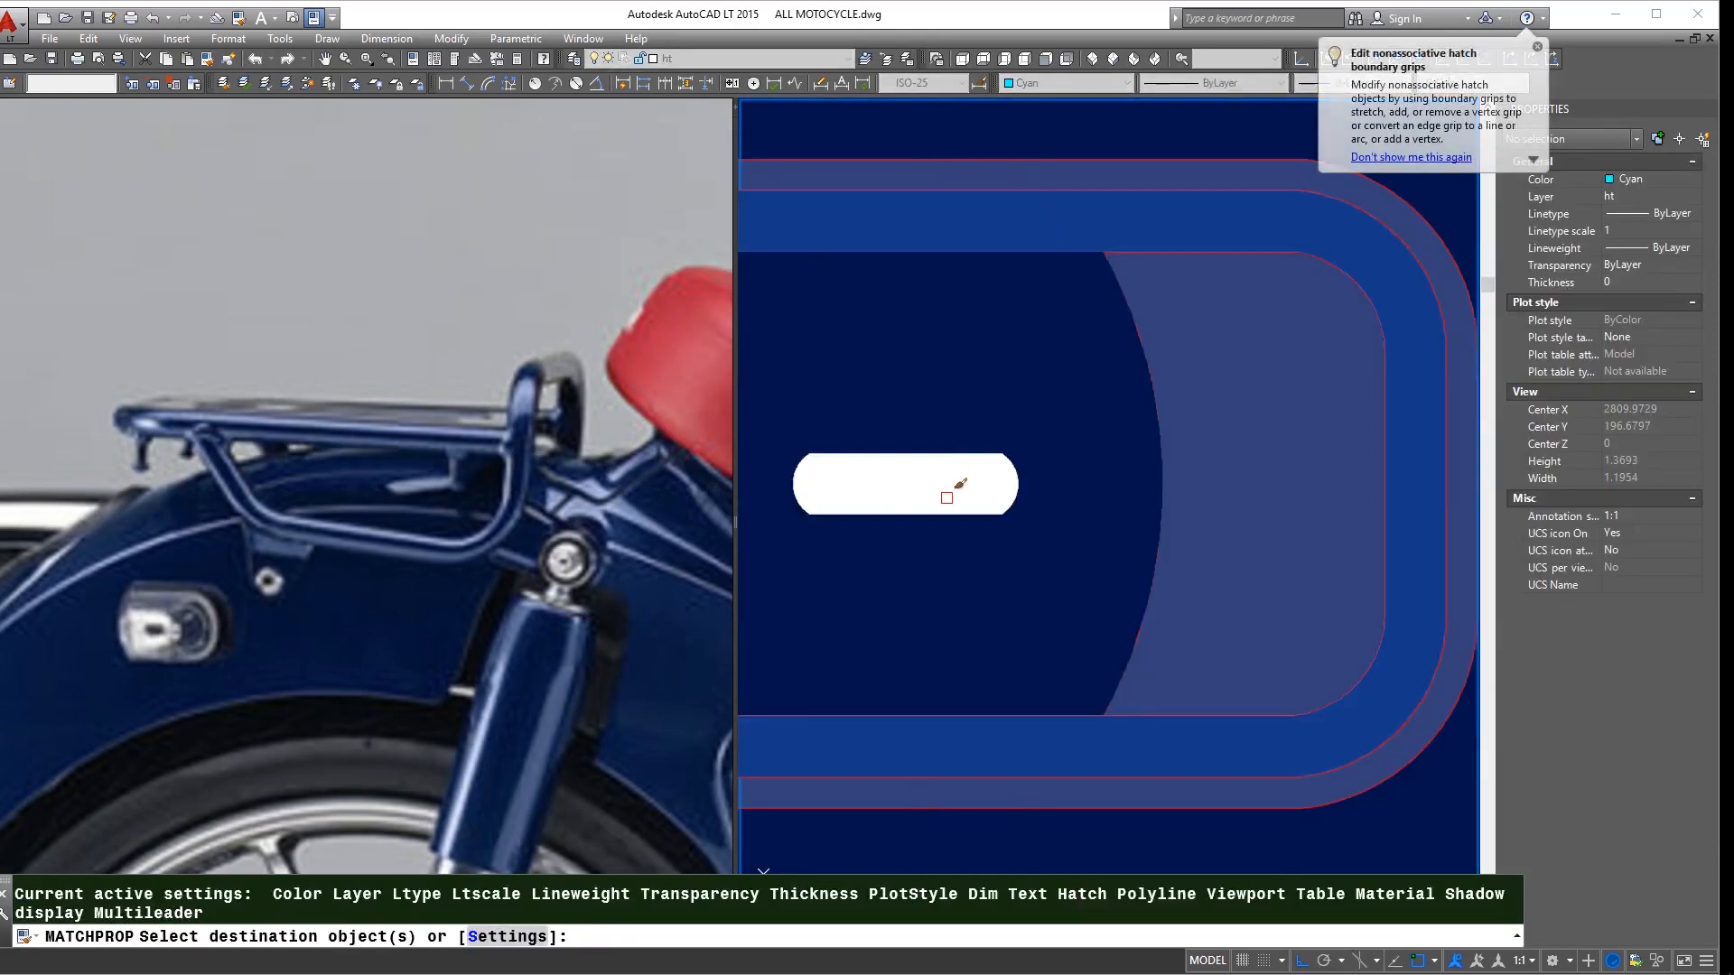
{"action": "left_click", "coordinate": [944, 491]}
{"action": "key", "text": "Return"}
{"action": "scroll", "coordinate": [1011, 498], "scroll_direction": "down", "scroll_amount": 12}
- Match navy properties onto the small white sliver above the luggage rack's top tube near the seat
{"action": "scroll", "coordinate": [1201, 452], "scroll_direction": "up", "scroll_amount": 4}
{"action": "type", "text": "m"}
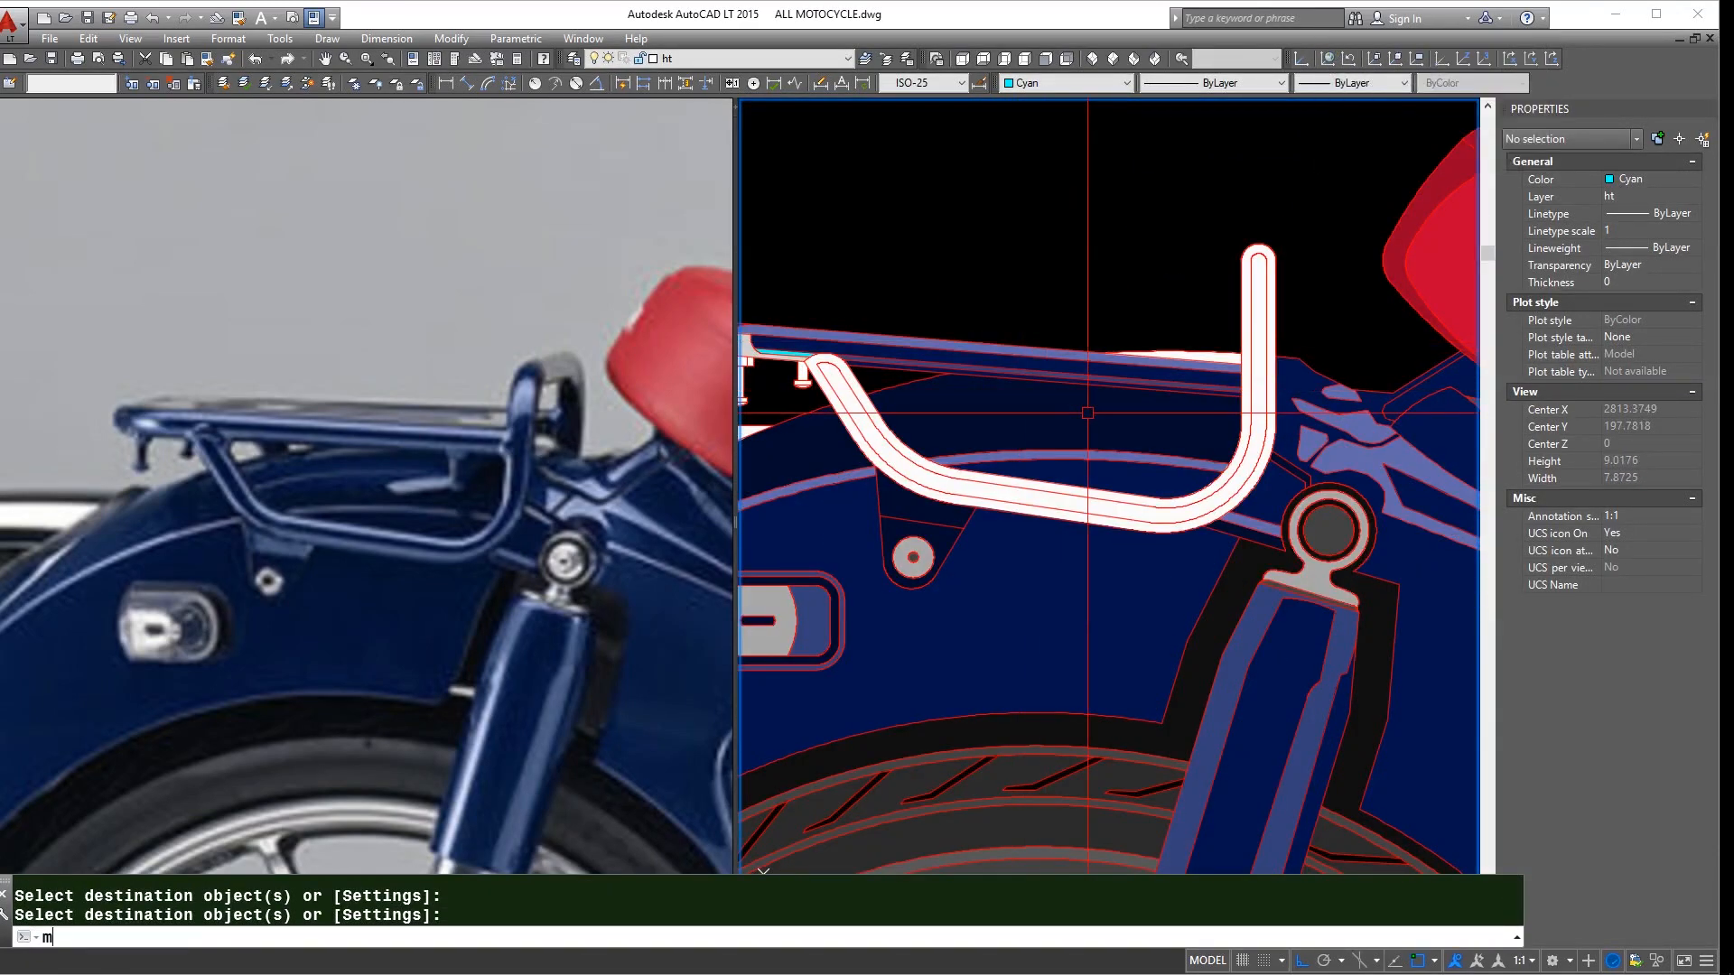
{"action": "scroll", "coordinate": [1214, 353], "scroll_direction": "up", "scroll_amount": 4}
{"action": "left_click", "coordinate": [1238, 343]}
{"action": "key", "text": "Escape"}
{"action": "scroll", "coordinate": [1202, 422], "scroll_direction": "down", "scroll_amount": 3}
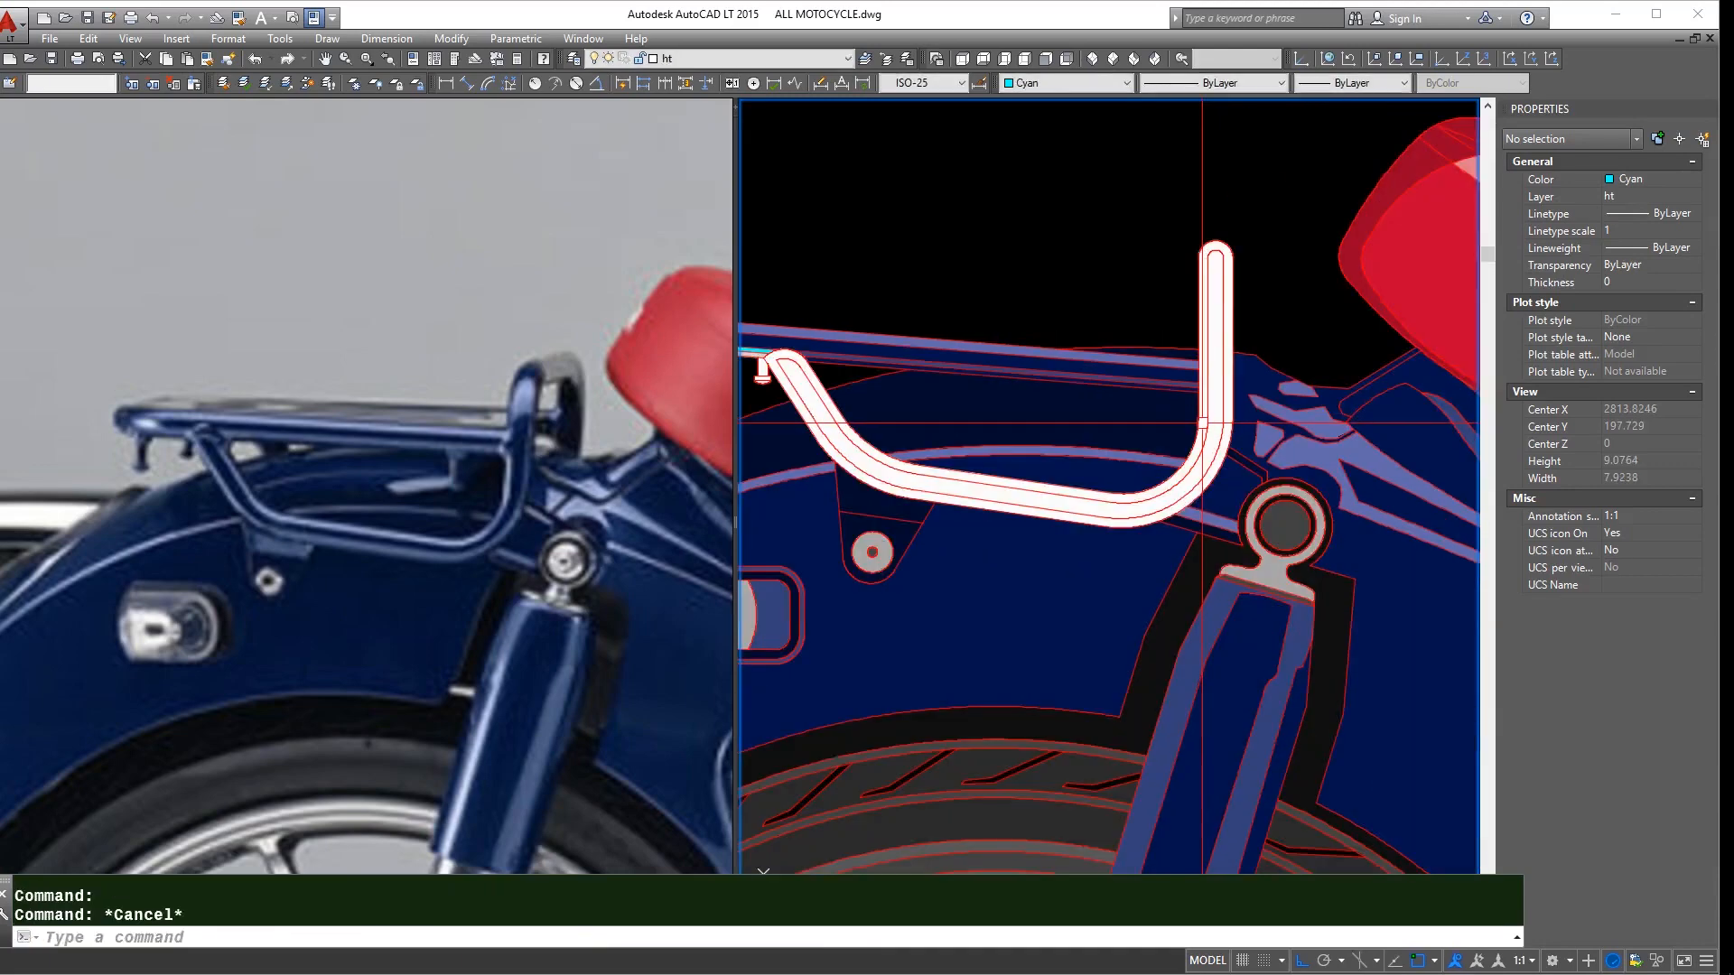
- Match the upper fender's dark navy properties onto the body area between the rear shock and the side cover
{"action": "left_click", "coordinate": [1161, 420]}
{"action": "key", "text": "Return"}
{"action": "scroll", "coordinate": [1113, 478], "scroll_direction": "down", "scroll_amount": 2}
{"action": "middle_click_drag", "start_coordinate": [1331, 591], "coordinate": [1016, 464]}
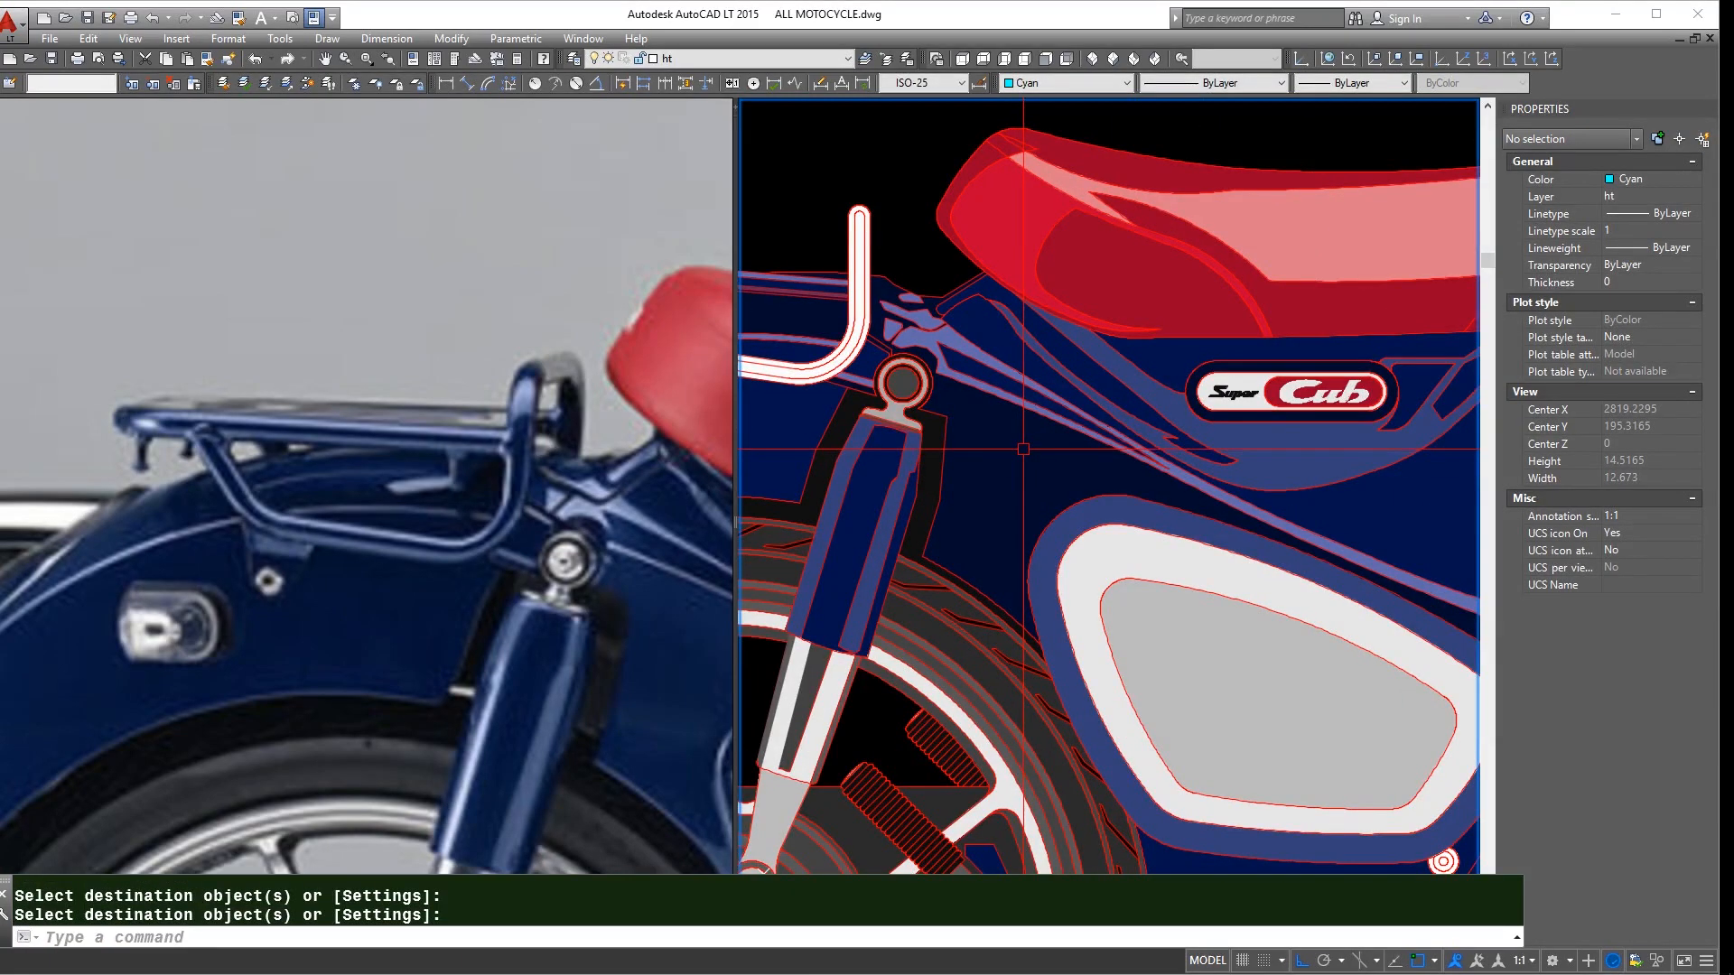
{"action": "scroll", "coordinate": [1023, 449], "scroll_direction": "down", "scroll_amount": 4}
{"action": "scroll", "coordinate": [903, 403], "scroll_direction": "up", "scroll_amount": 2}
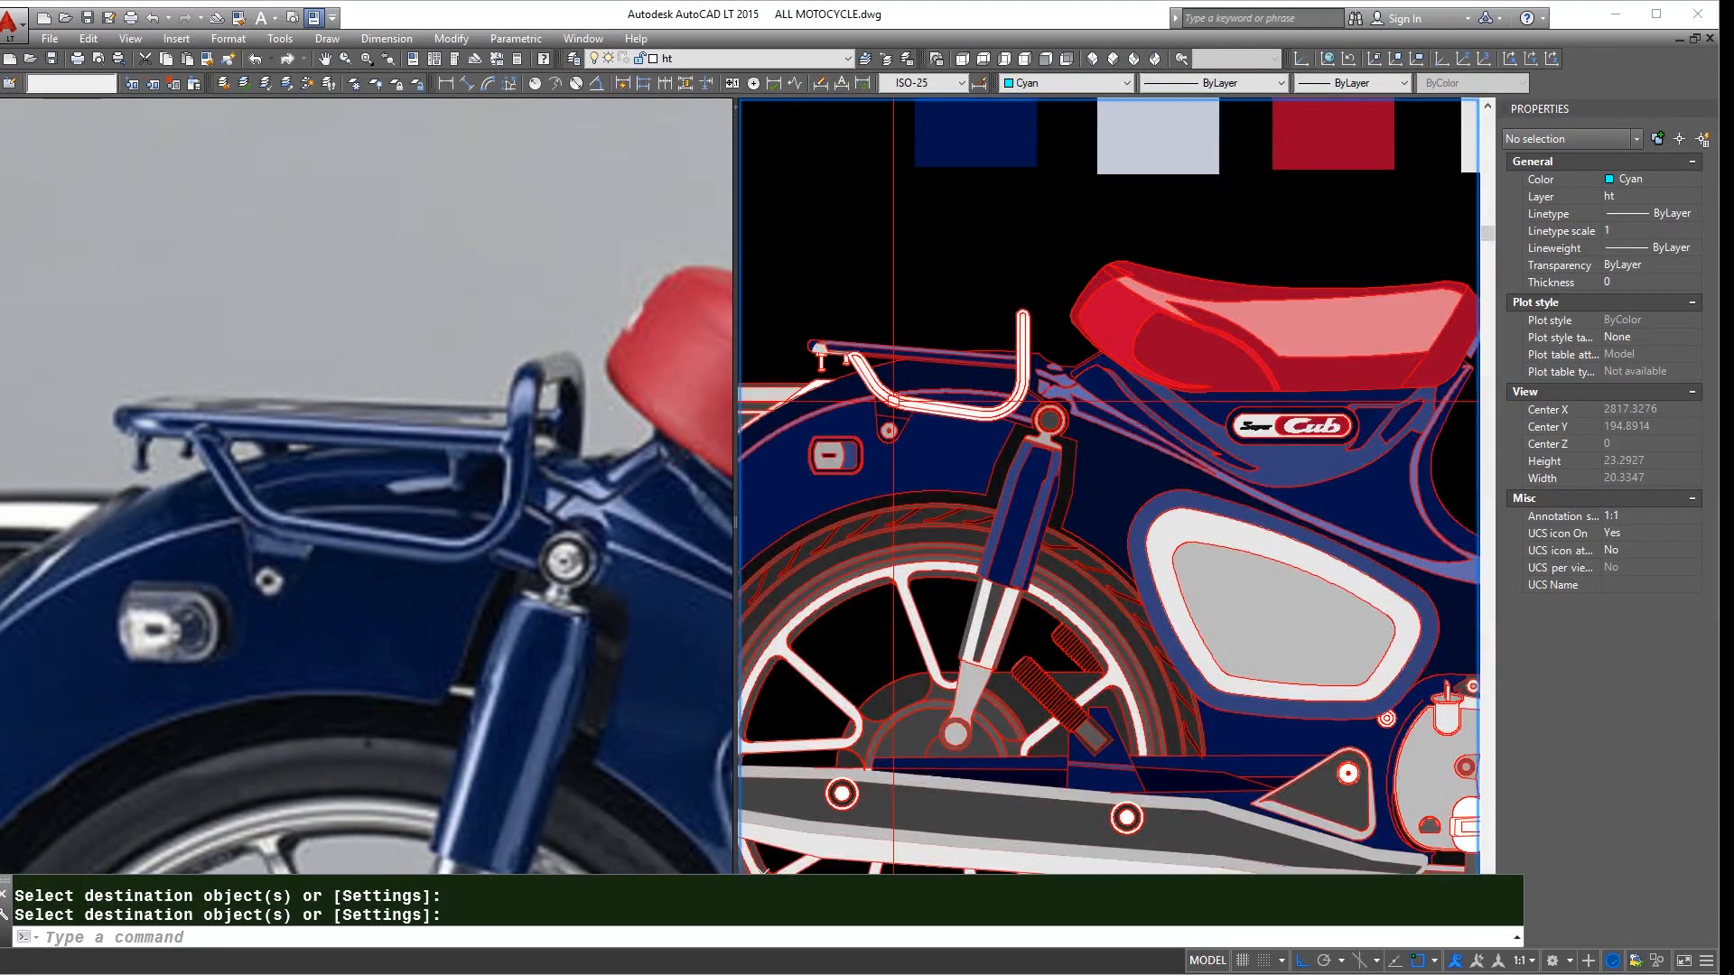
- Match dark navy properties onto the white centre strip of the luggage rack's curved support tube
{"action": "type", "text": "ma"}
{"action": "key", "text": "Return"}
{"action": "scroll", "coordinate": [929, 389], "scroll_direction": "up", "scroll_amount": 2}
{"action": "scroll", "coordinate": [1082, 372], "scroll_direction": "up", "scroll_amount": 4}
{"action": "left_click", "coordinate": [1080, 372]}
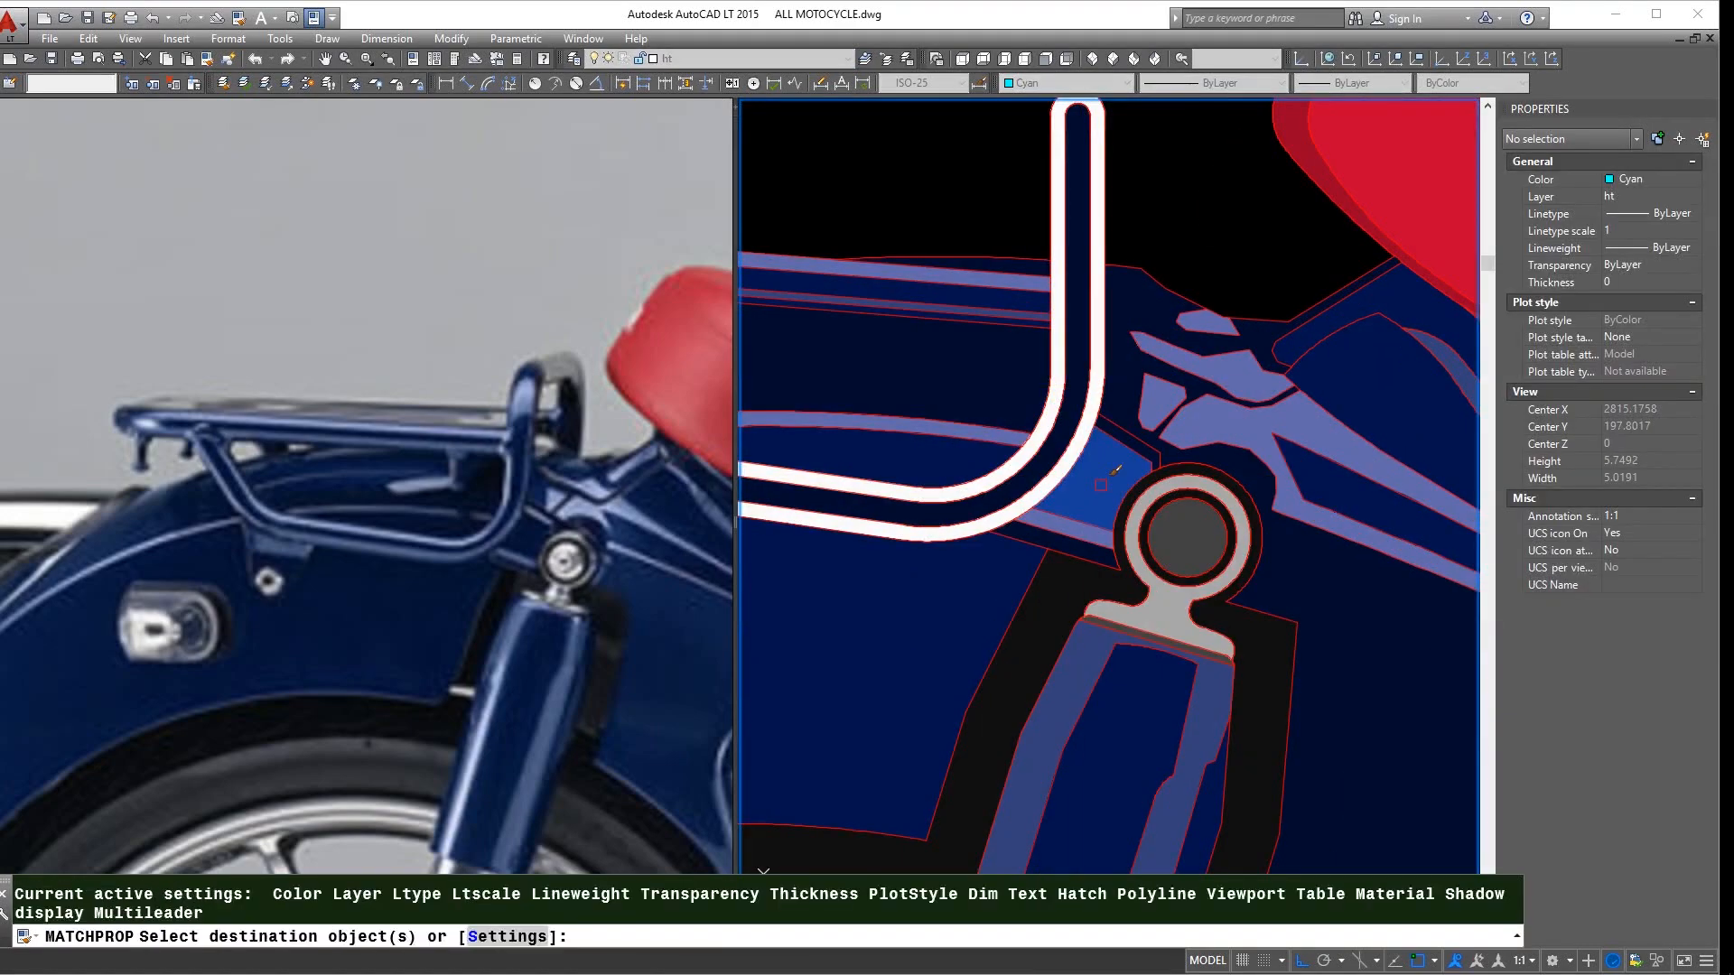
{"action": "key", "text": "Escape"}
- Match the shock absorber's slate-blue edge properties onto the white outer strips of the curved rack tube
{"action": "type", "text": "ma"}
{"action": "key", "text": "Return"}
{"action": "left_click", "coordinate": [1135, 642]}
{"action": "scroll", "coordinate": [1041, 497], "scroll_direction": "up", "scroll_amount": 4}
{"action": "left_click", "coordinate": [1041, 497]}
{"action": "key", "text": "Return"}
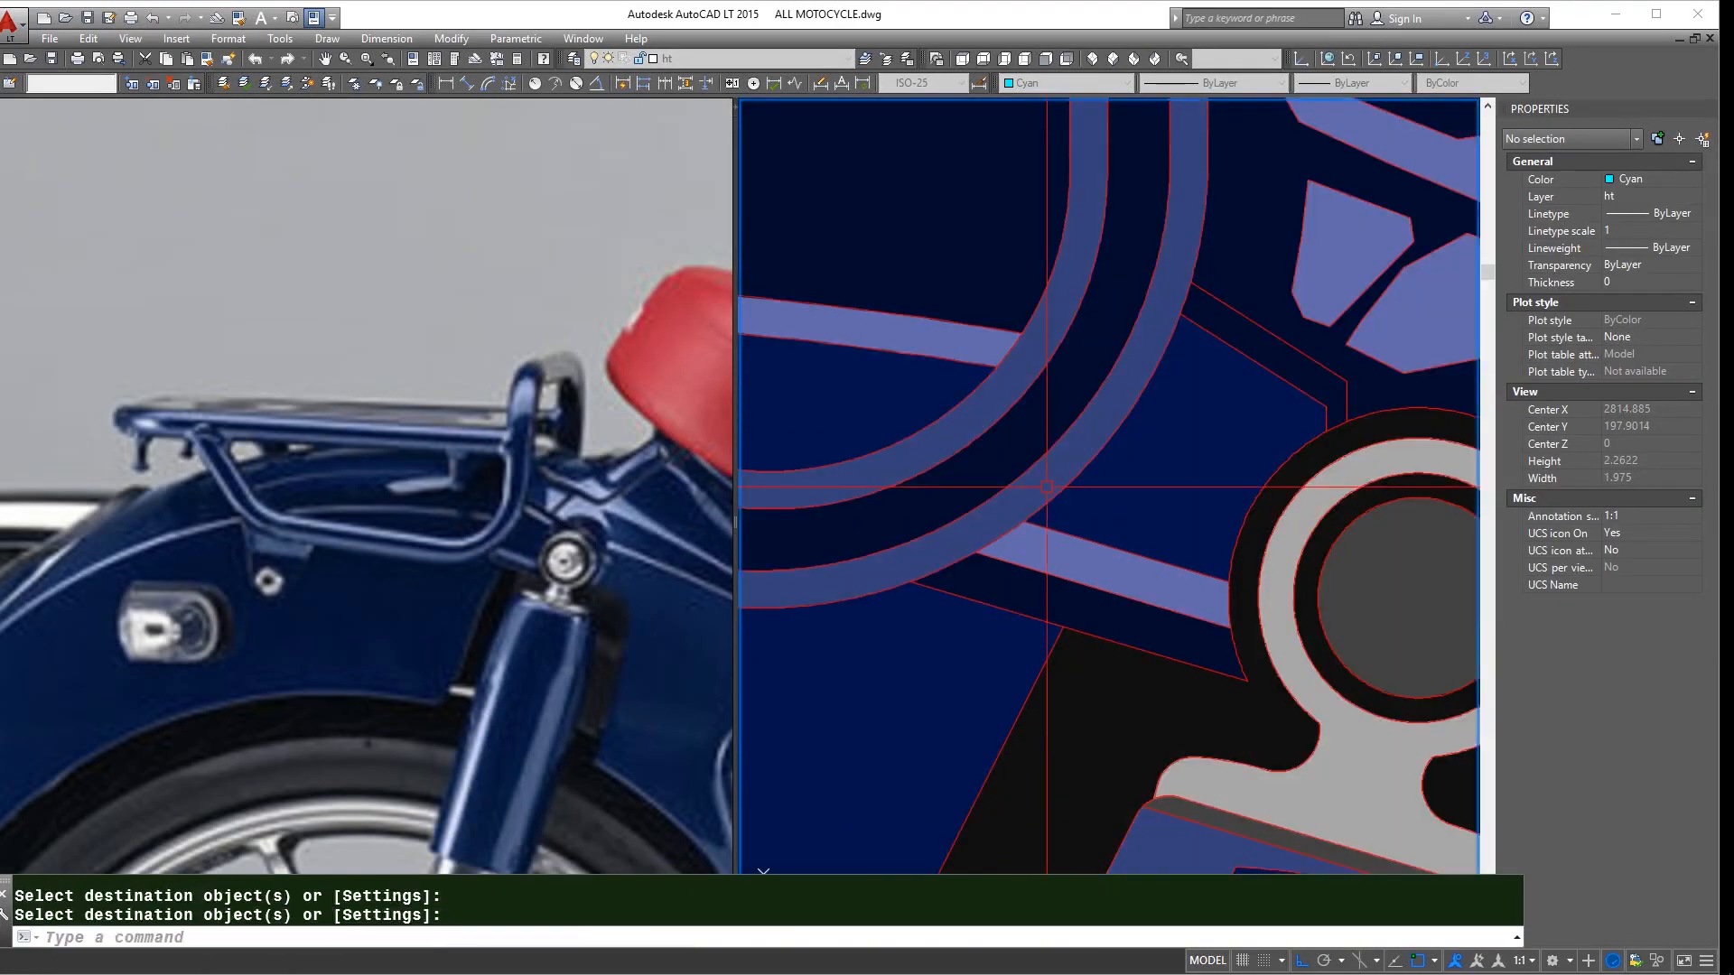
{"action": "scroll", "coordinate": [1201, 530], "scroll_direction": "down", "scroll_amount": 8}
- Match the fender's dark navy properties onto the cyan strip under the rack's top tube and the adjoining slate-blue strip
{"action": "scroll", "coordinate": [910, 447], "scroll_direction": "up", "scroll_amount": 8}
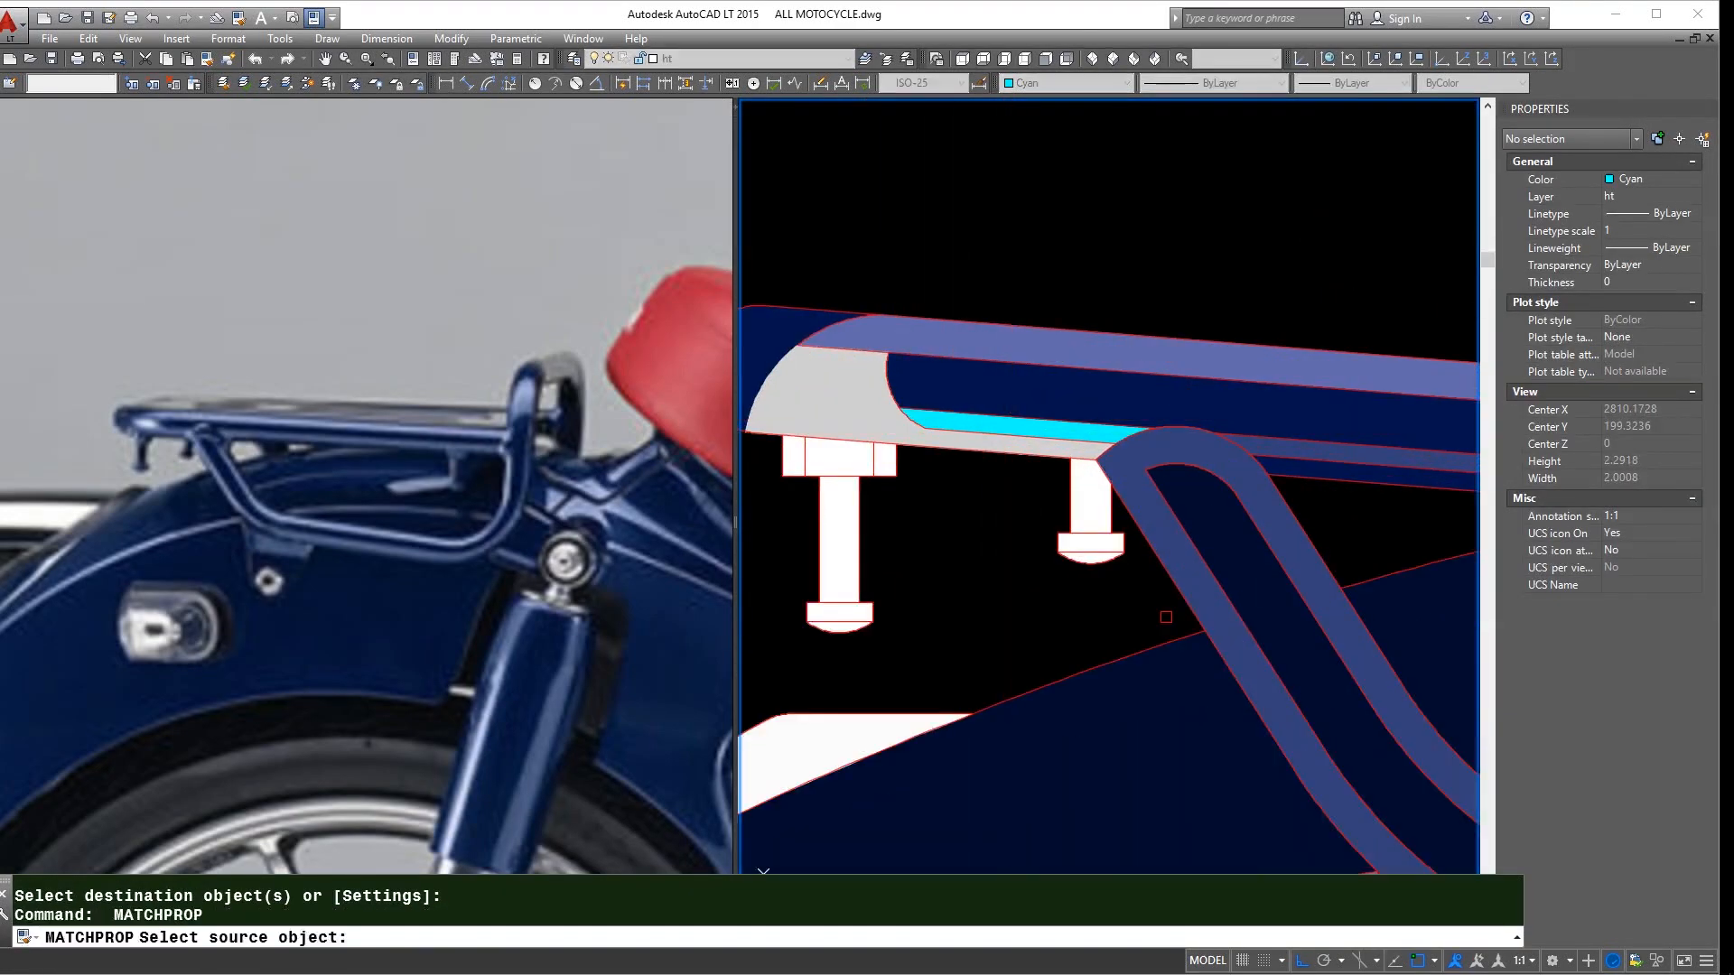
{"action": "left_click", "coordinate": [1160, 670]}
{"action": "left_click", "coordinate": [1076, 433]}
{"action": "key", "text": "Return"}
{"action": "scroll", "coordinate": [982, 456], "scroll_direction": "down", "scroll_amount": 4}
{"action": "scroll", "coordinate": [1086, 429], "scroll_direction": "up", "scroll_amount": 4}
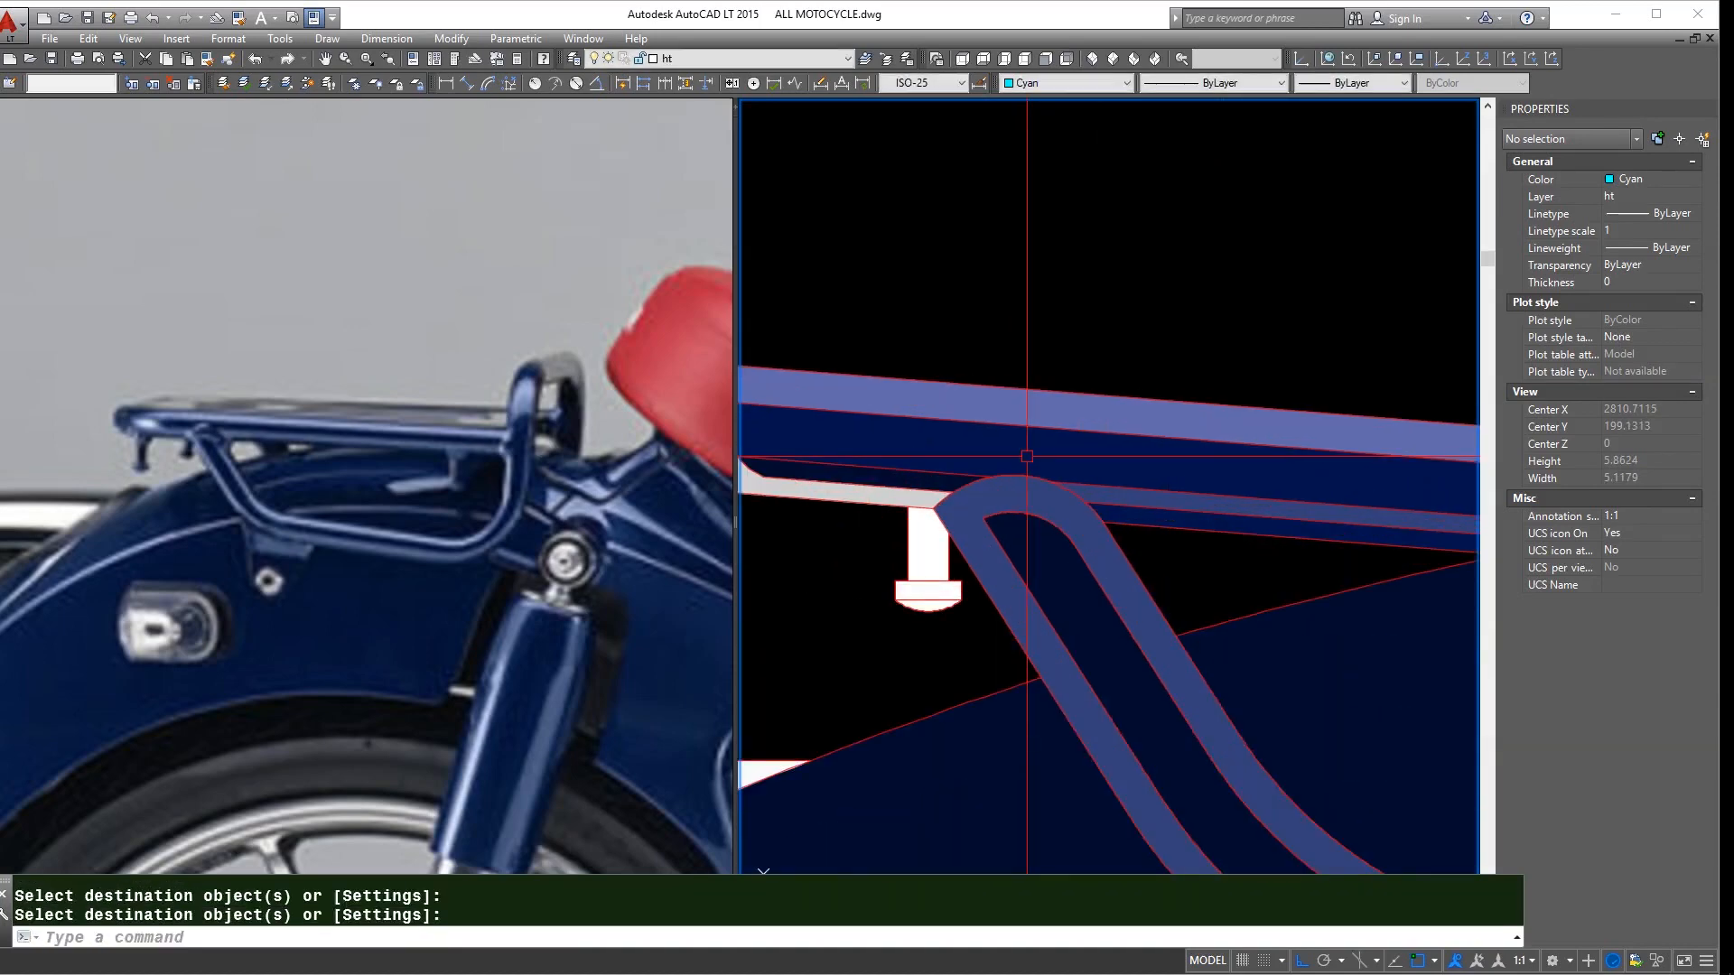
{"action": "left_click", "coordinate": [1116, 492]}
{"action": "key", "text": "Return"}
{"action": "scroll", "coordinate": [986, 504], "scroll_direction": "down", "scroll_amount": 4}
{"action": "scroll", "coordinate": [990, 486], "scroll_direction": "up", "scroll_amount": 6}
- Match dark navy properties onto the stem and head of the shorter white peg under the rack
{"action": "key", "text": "Return"}
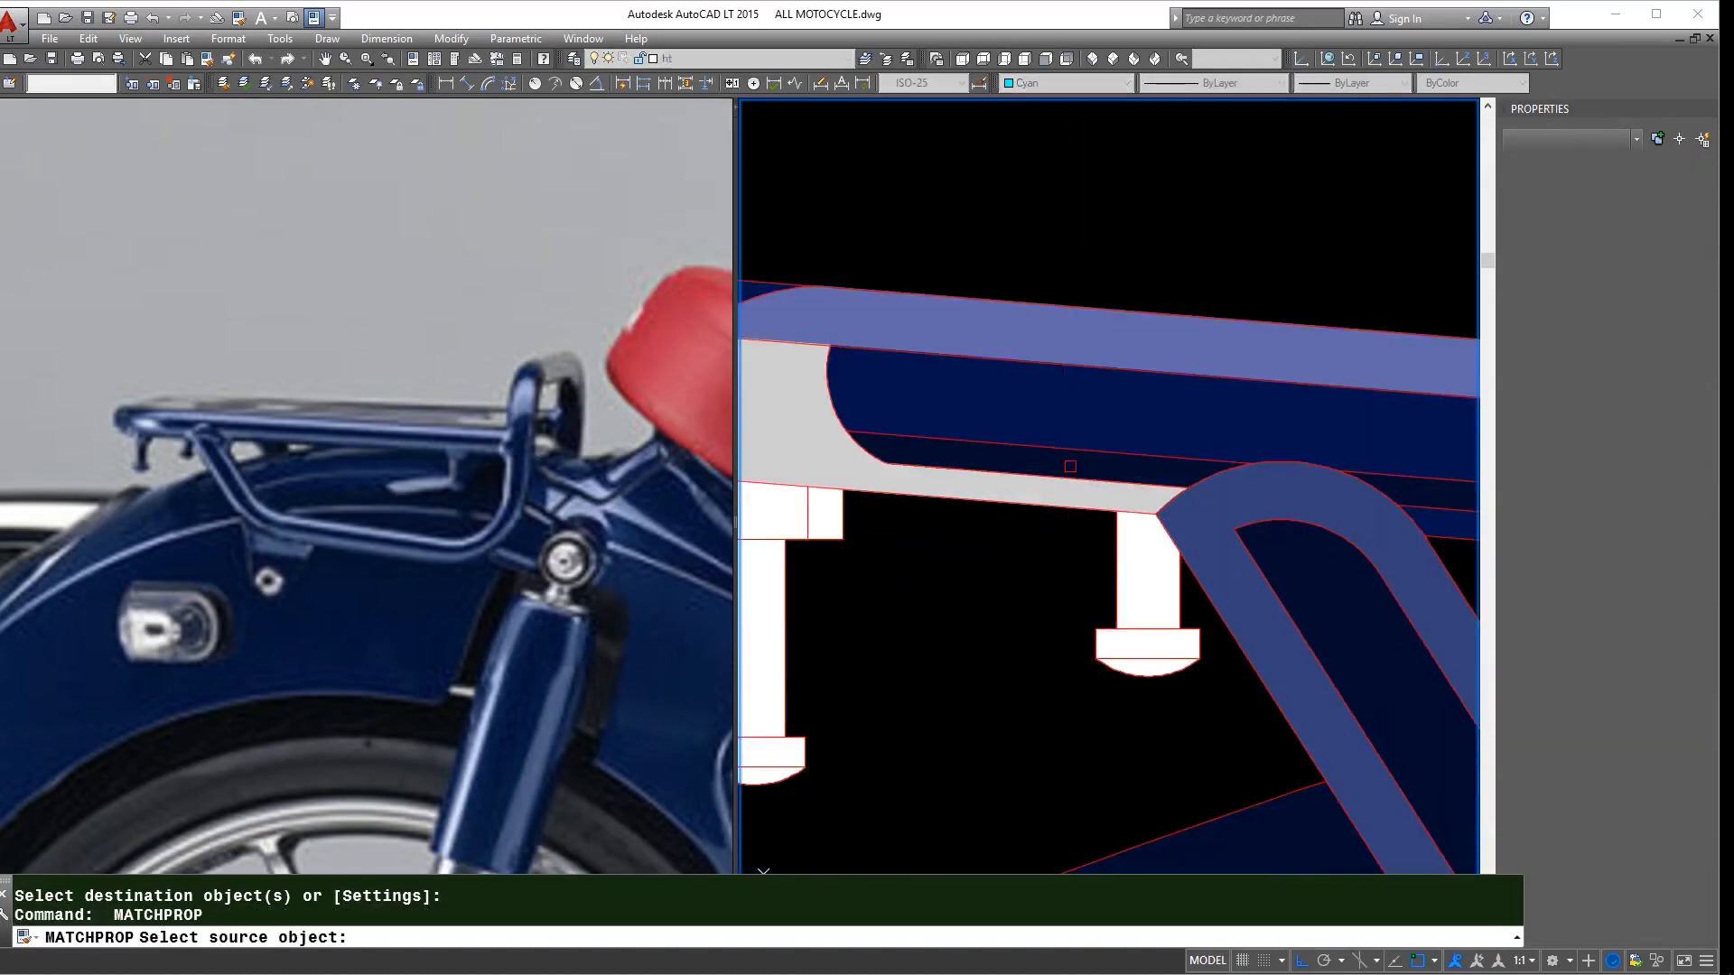
{"action": "left_click", "coordinate": [1072, 469]}
{"action": "left_click", "coordinate": [1139, 565]}
{"action": "key", "text": "Return"}
{"action": "scroll", "coordinate": [1165, 654], "scroll_direction": "down", "scroll_amount": 4}
{"action": "scroll", "coordinate": [994, 487], "scroll_direction": "up", "scroll_amount": 4}
- Match dark navy and the rack tube's navy properties onto the longer rear peg's collar, stem and head
{"action": "key", "text": "Return"}
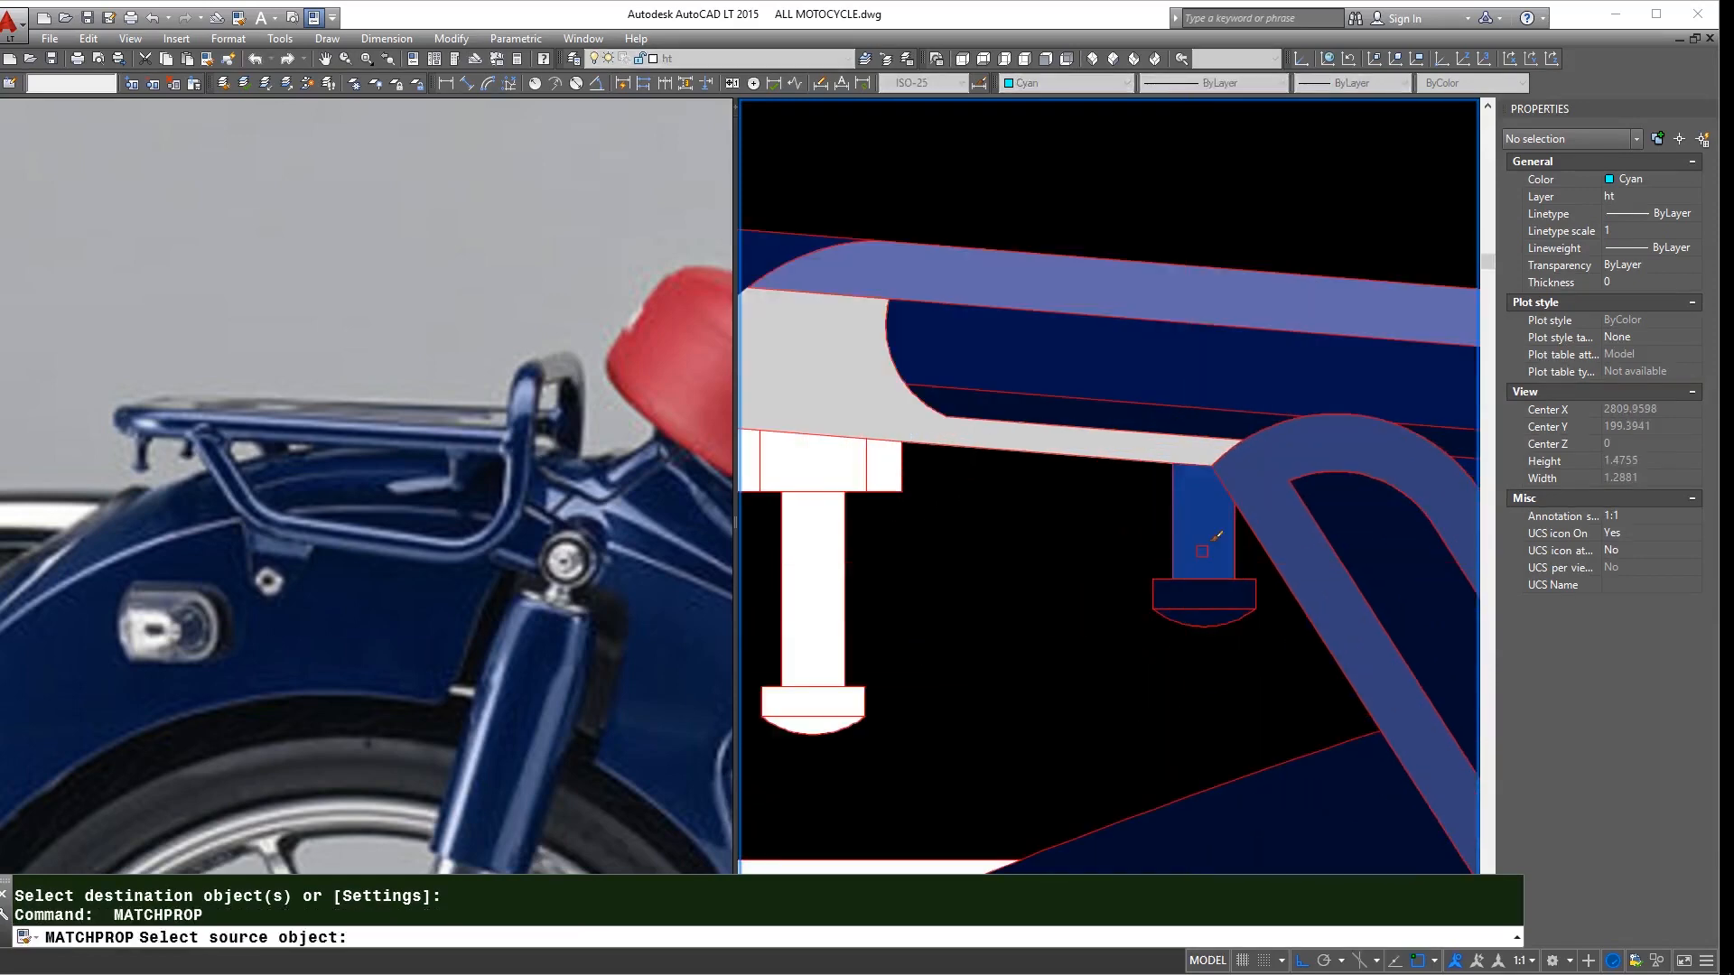
{"action": "left_click", "coordinate": [971, 488]}
{"action": "key", "text": "Return"}
{"action": "left_click", "coordinate": [1077, 386]}
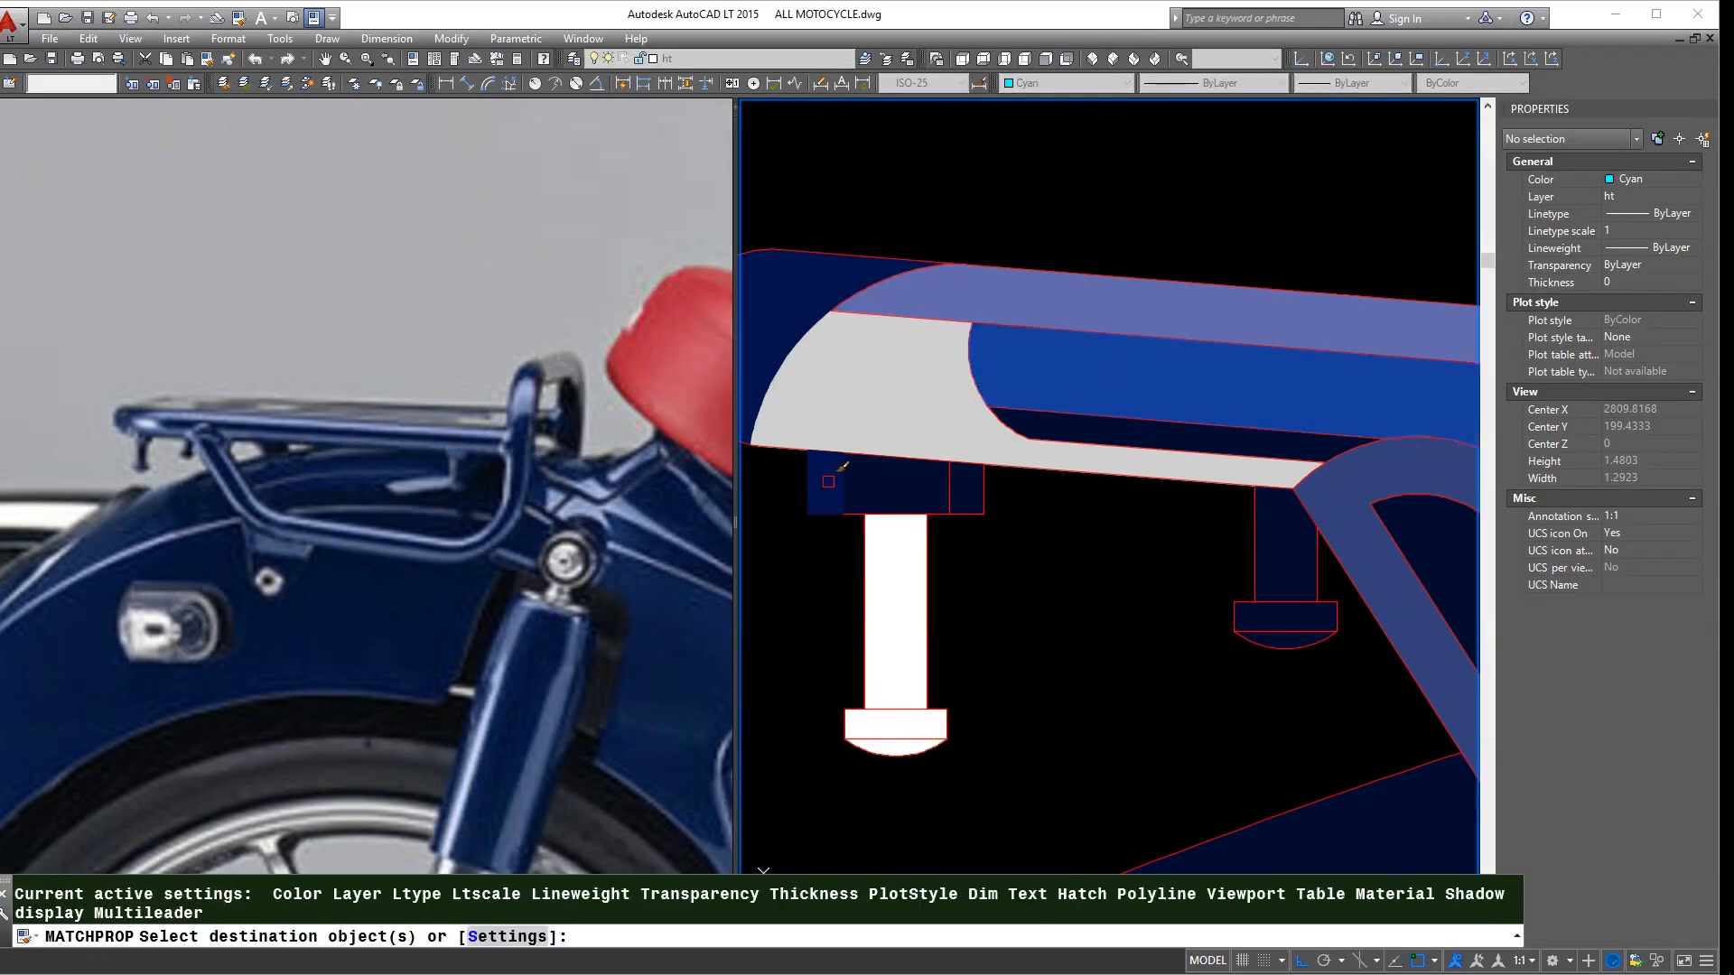
{"action": "left_click", "coordinate": [887, 743]}
{"action": "scroll", "coordinate": [894, 523], "scroll_direction": "down", "scroll_amount": 6}
{"action": "key", "text": "Return"}
{"action": "middle_click_drag", "start_coordinate": [991, 533], "coordinate": [1075, 465]}
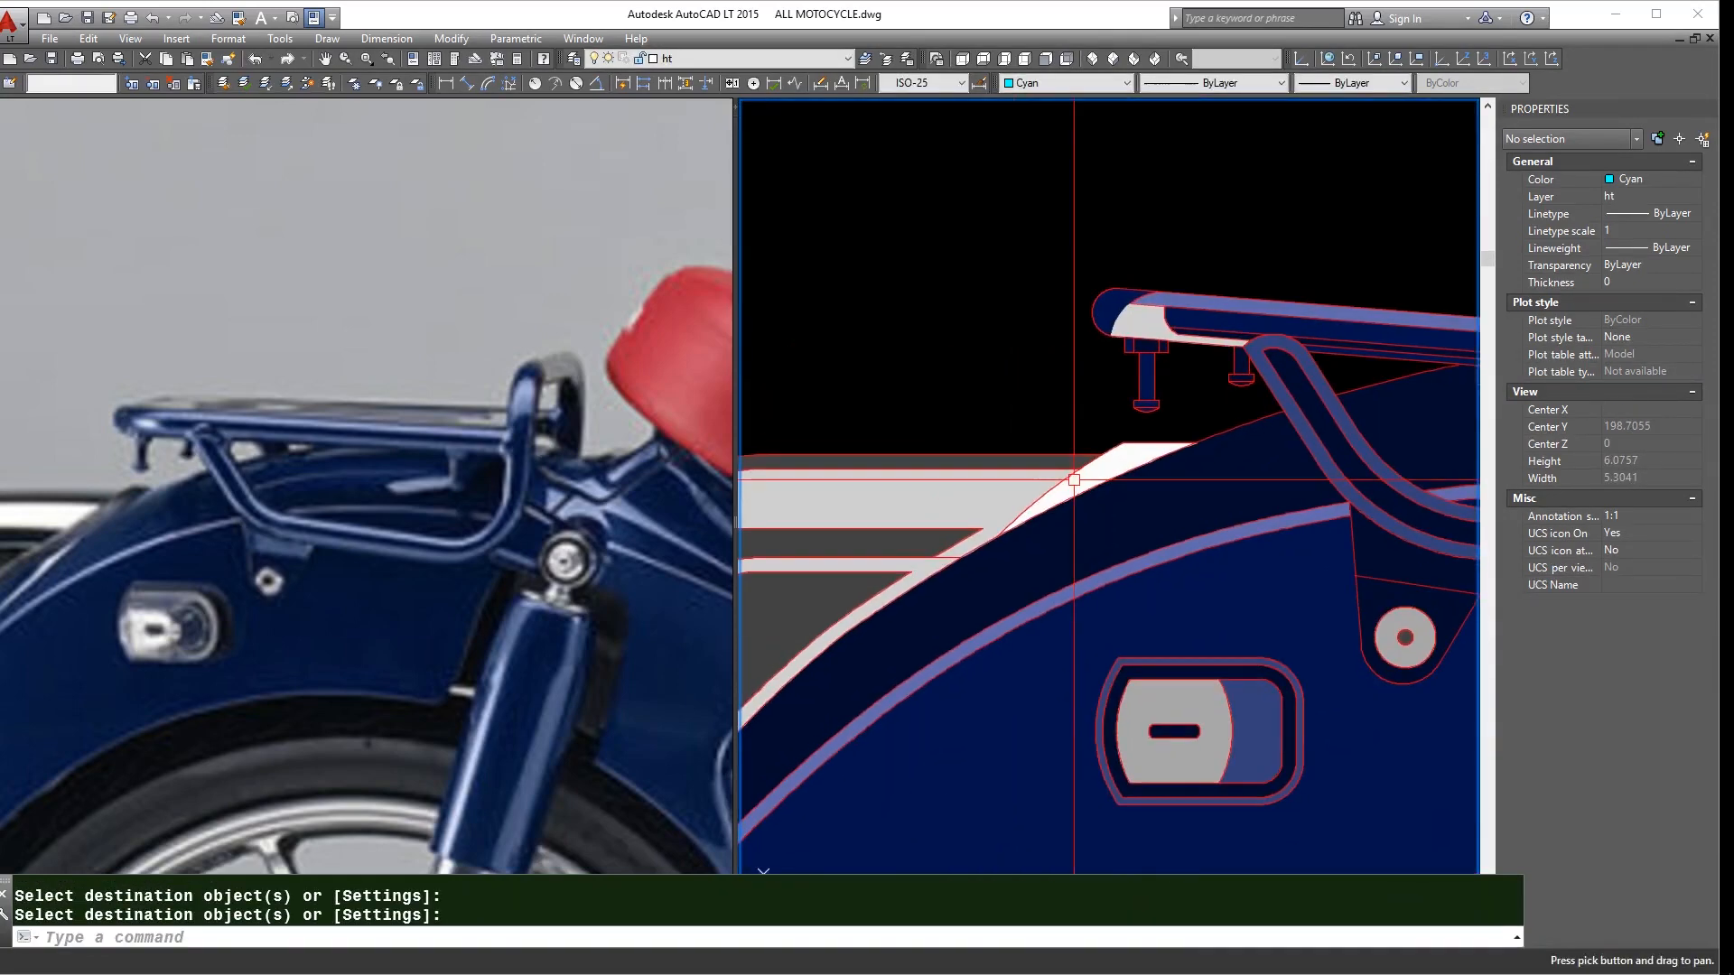
- Match dark grey properties onto the white patch between the tail light and the top of the rear fender
{"action": "scroll", "coordinate": [1040, 462], "scroll_direction": "up", "scroll_amount": 2}
{"action": "key", "text": "Return"}
{"action": "left_click", "coordinate": [1064, 462]}
{"action": "left_click", "coordinate": [1118, 478]}
{"action": "key", "text": "Return"}
{"action": "scroll", "coordinate": [948, 494], "scroll_direction": "down", "scroll_amount": 6}
{"action": "scroll", "coordinate": [1030, 431], "scroll_direction": "up", "scroll_amount": 4}
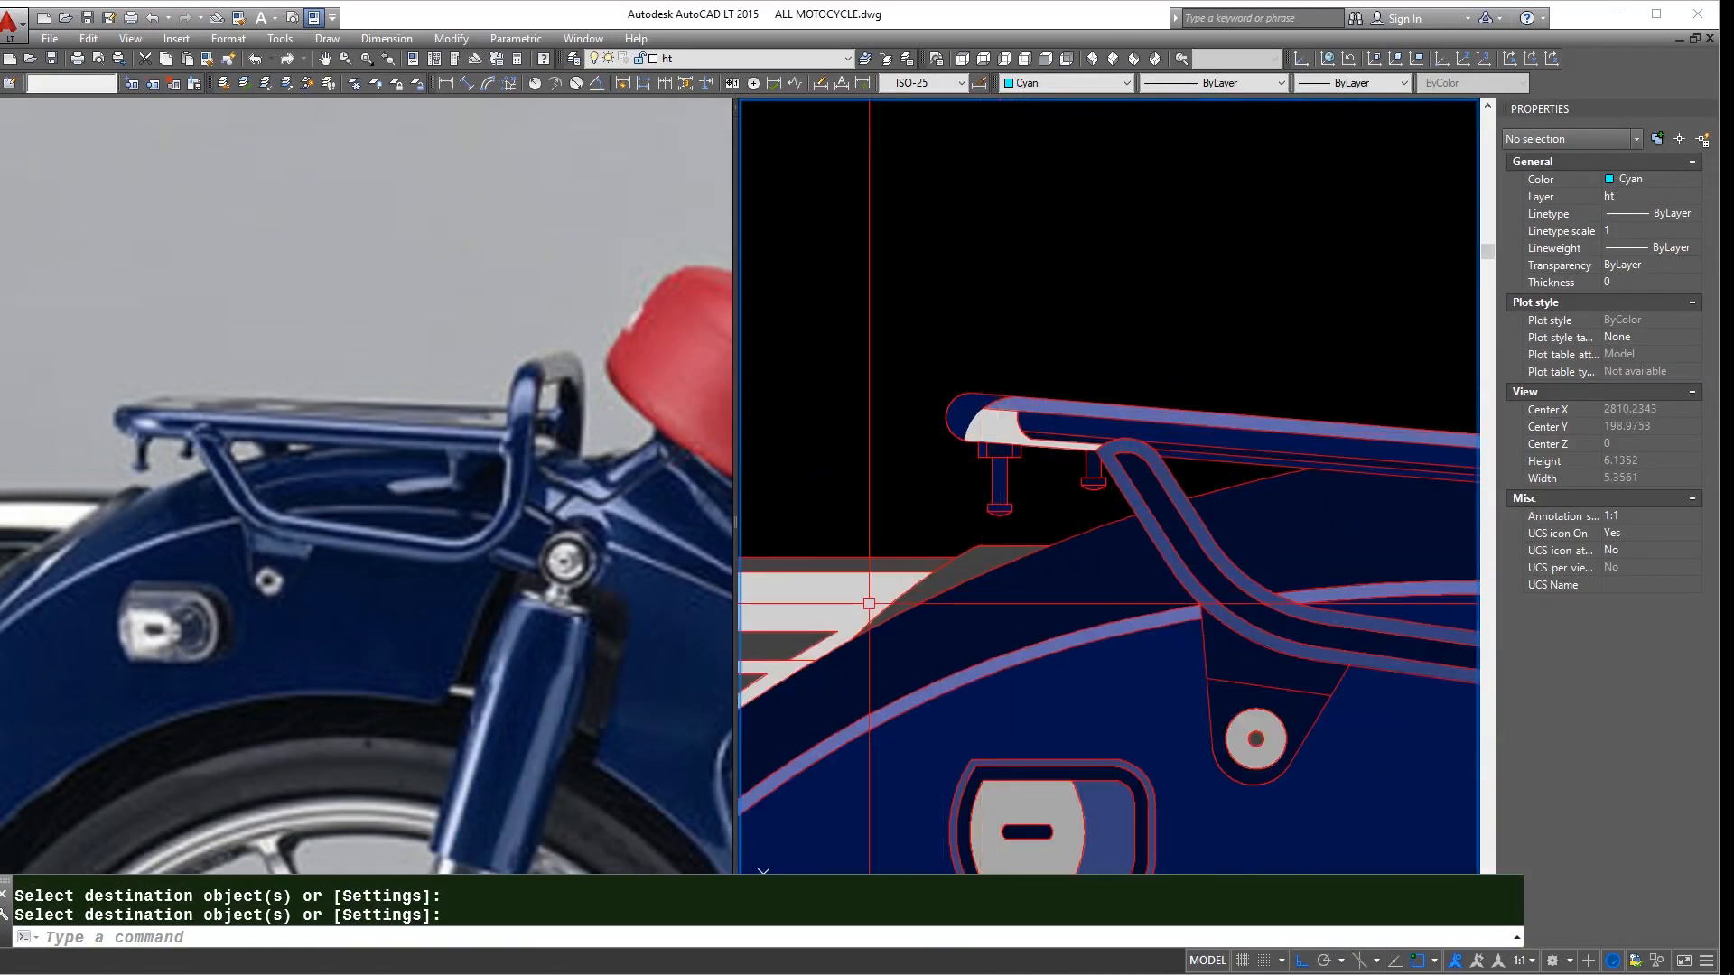
{"action": "left_click", "coordinate": [995, 455]}
{"action": "key", "text": "Return"}
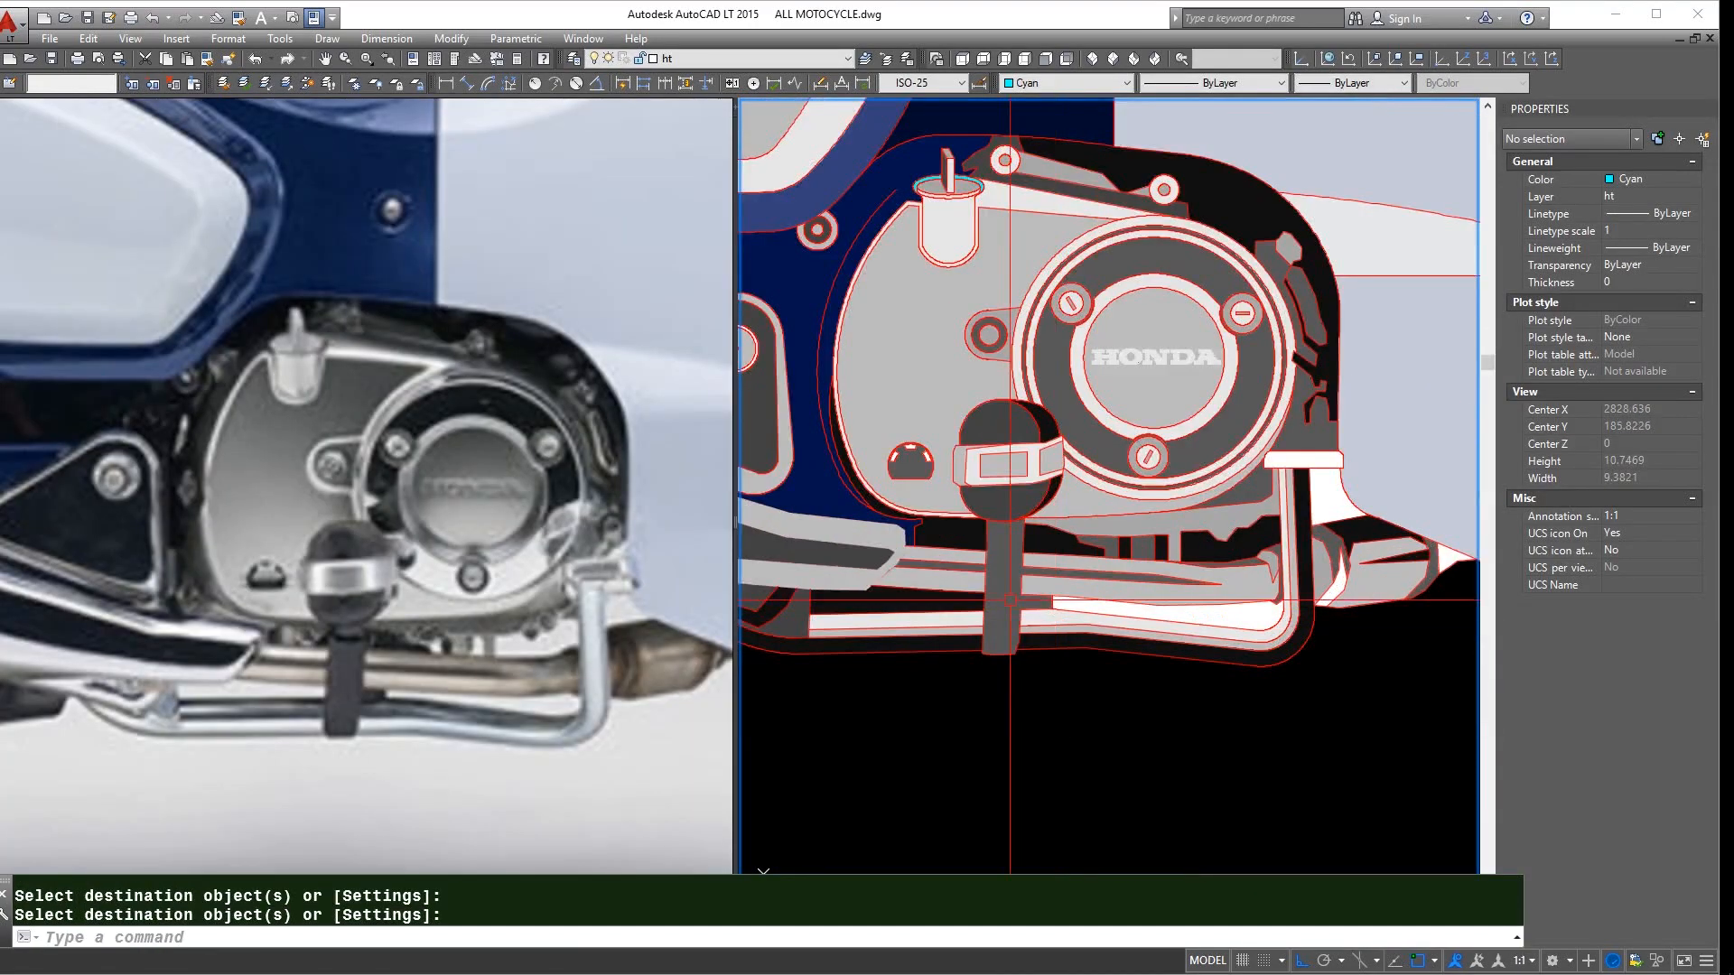
- Match near-black properties onto the footpeg's grey stem and the gap between the exhaust pipe and the footpeg bar
{"action": "key", "text": "Return"}
{"action": "scroll", "coordinate": [1133, 578], "scroll_direction": "up", "scroll_amount": 5}
{"action": "left_click", "coordinate": [1122, 552]}
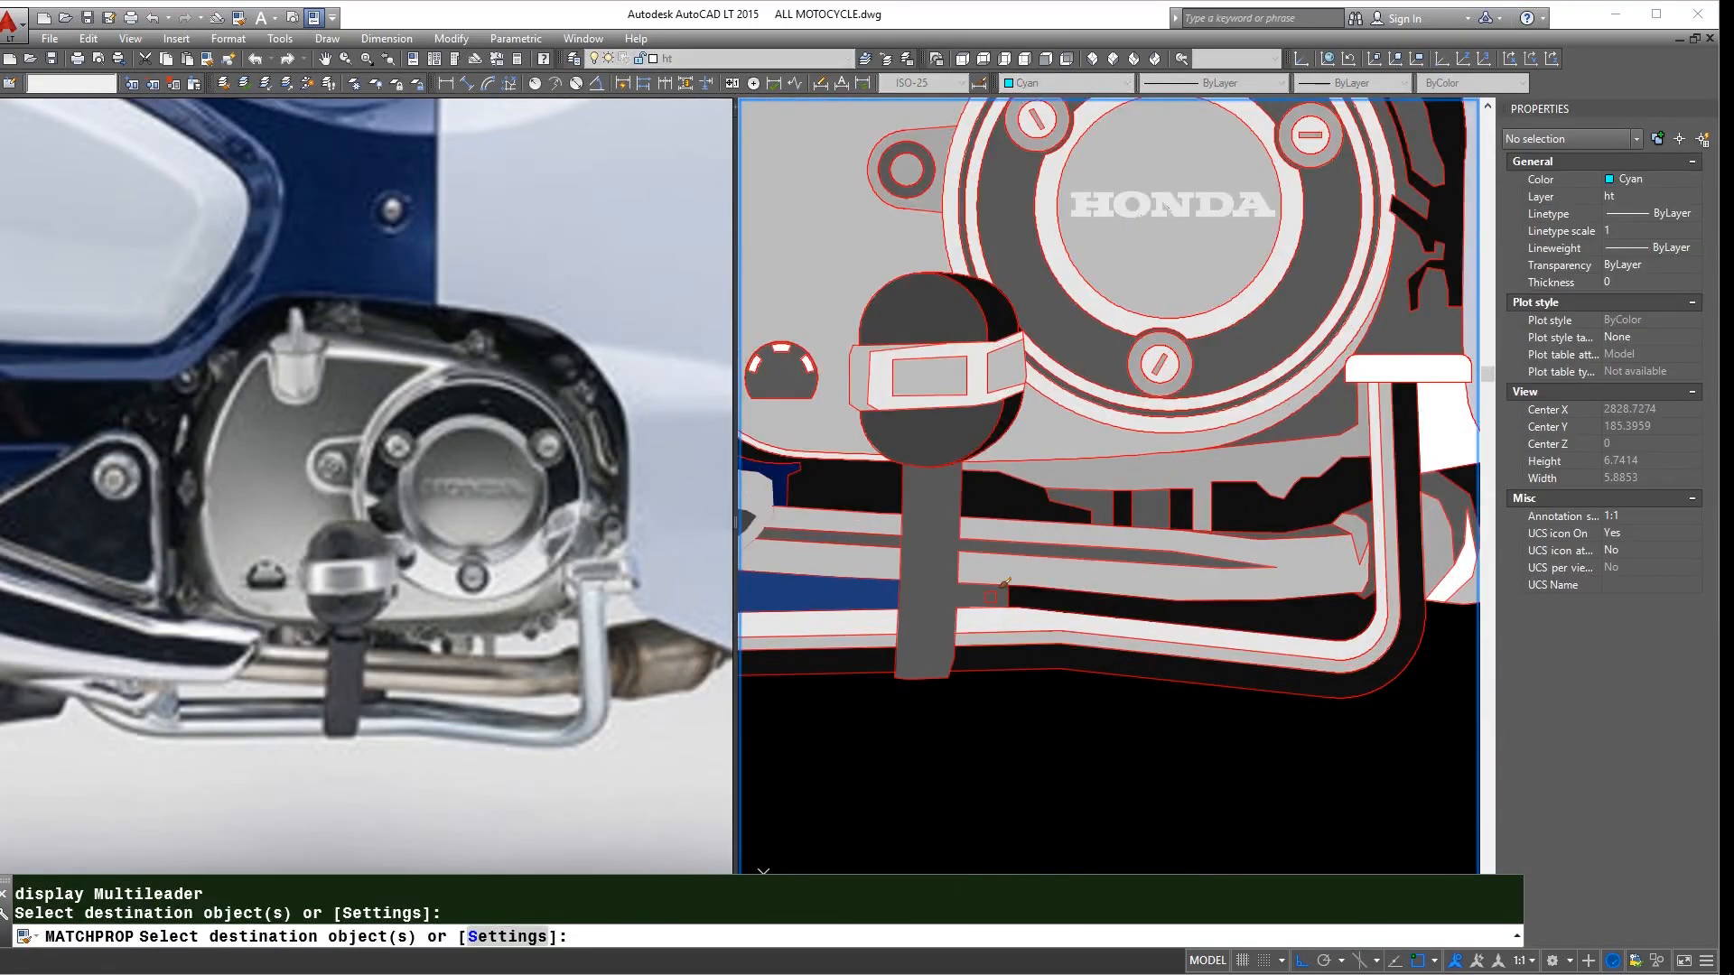
{"action": "left_click", "coordinate": [983, 598]}
{"action": "key", "text": "Return"}
{"action": "scroll", "coordinate": [1123, 694], "scroll_direction": "down", "scroll_amount": 2}
- Match grey onto the white area beside the footpeg bar's upright and the footpeg band's light grey onto the bar's cap
{"action": "key", "text": "Return"}
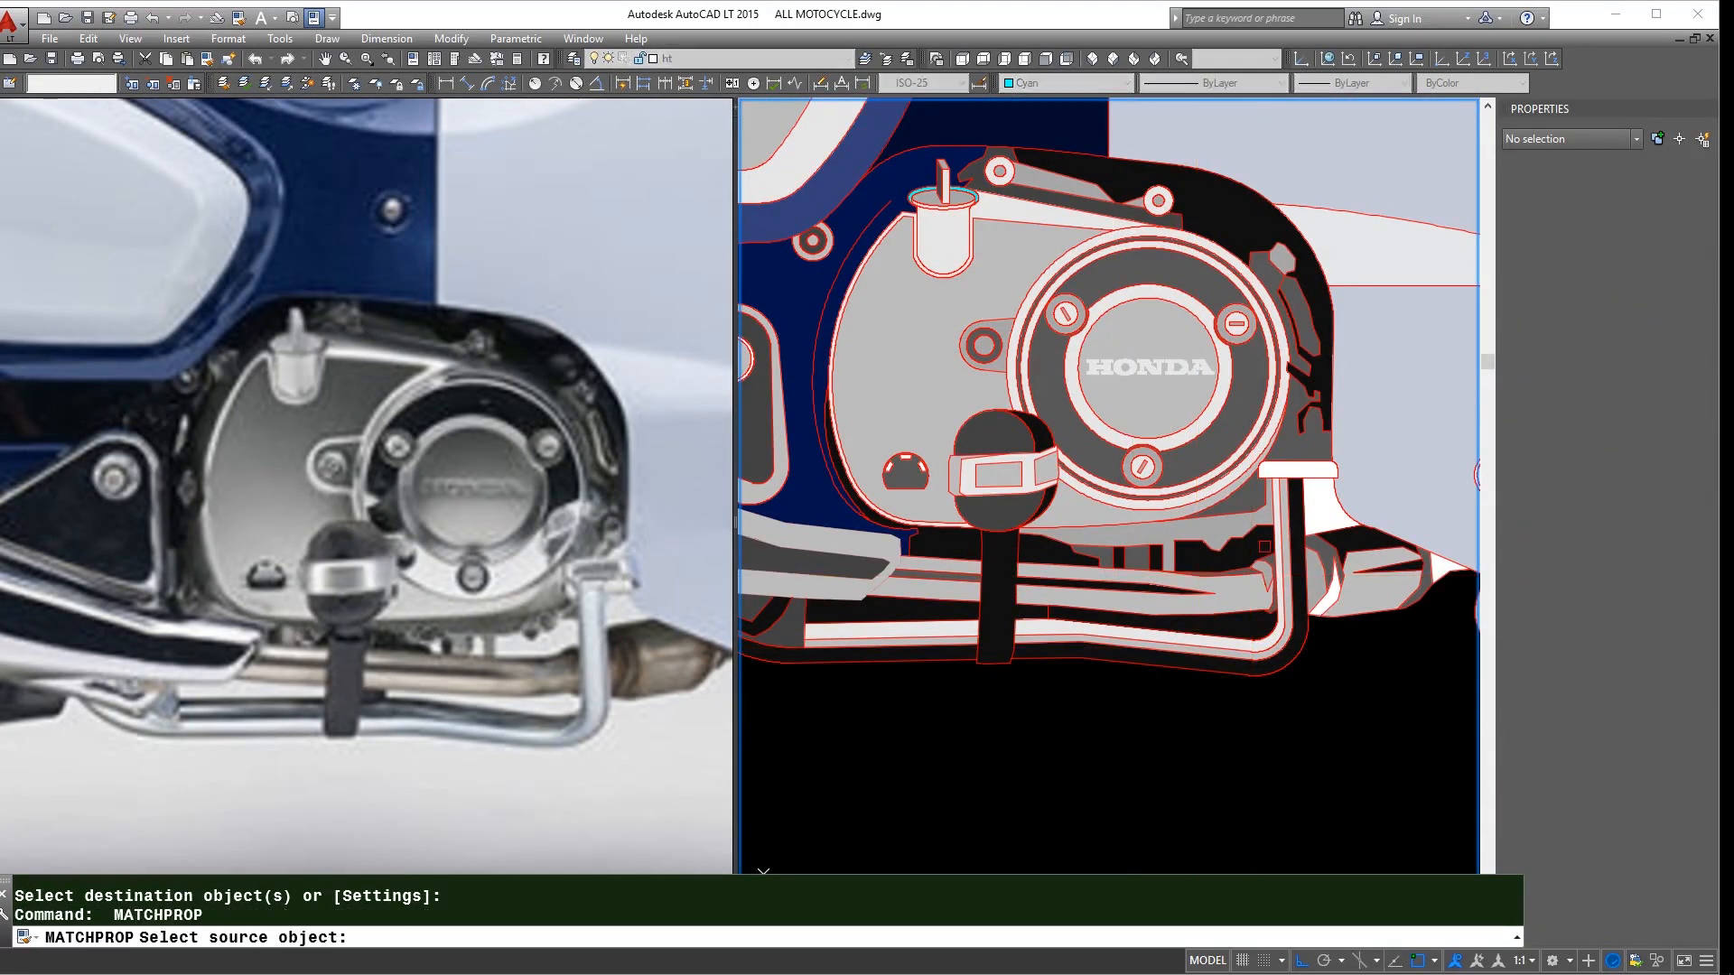
{"action": "left_click", "coordinate": [1287, 515]}
{"action": "key", "text": "Return"}
{"action": "scroll", "coordinate": [1291, 586], "scroll_direction": "up", "scroll_amount": 2}
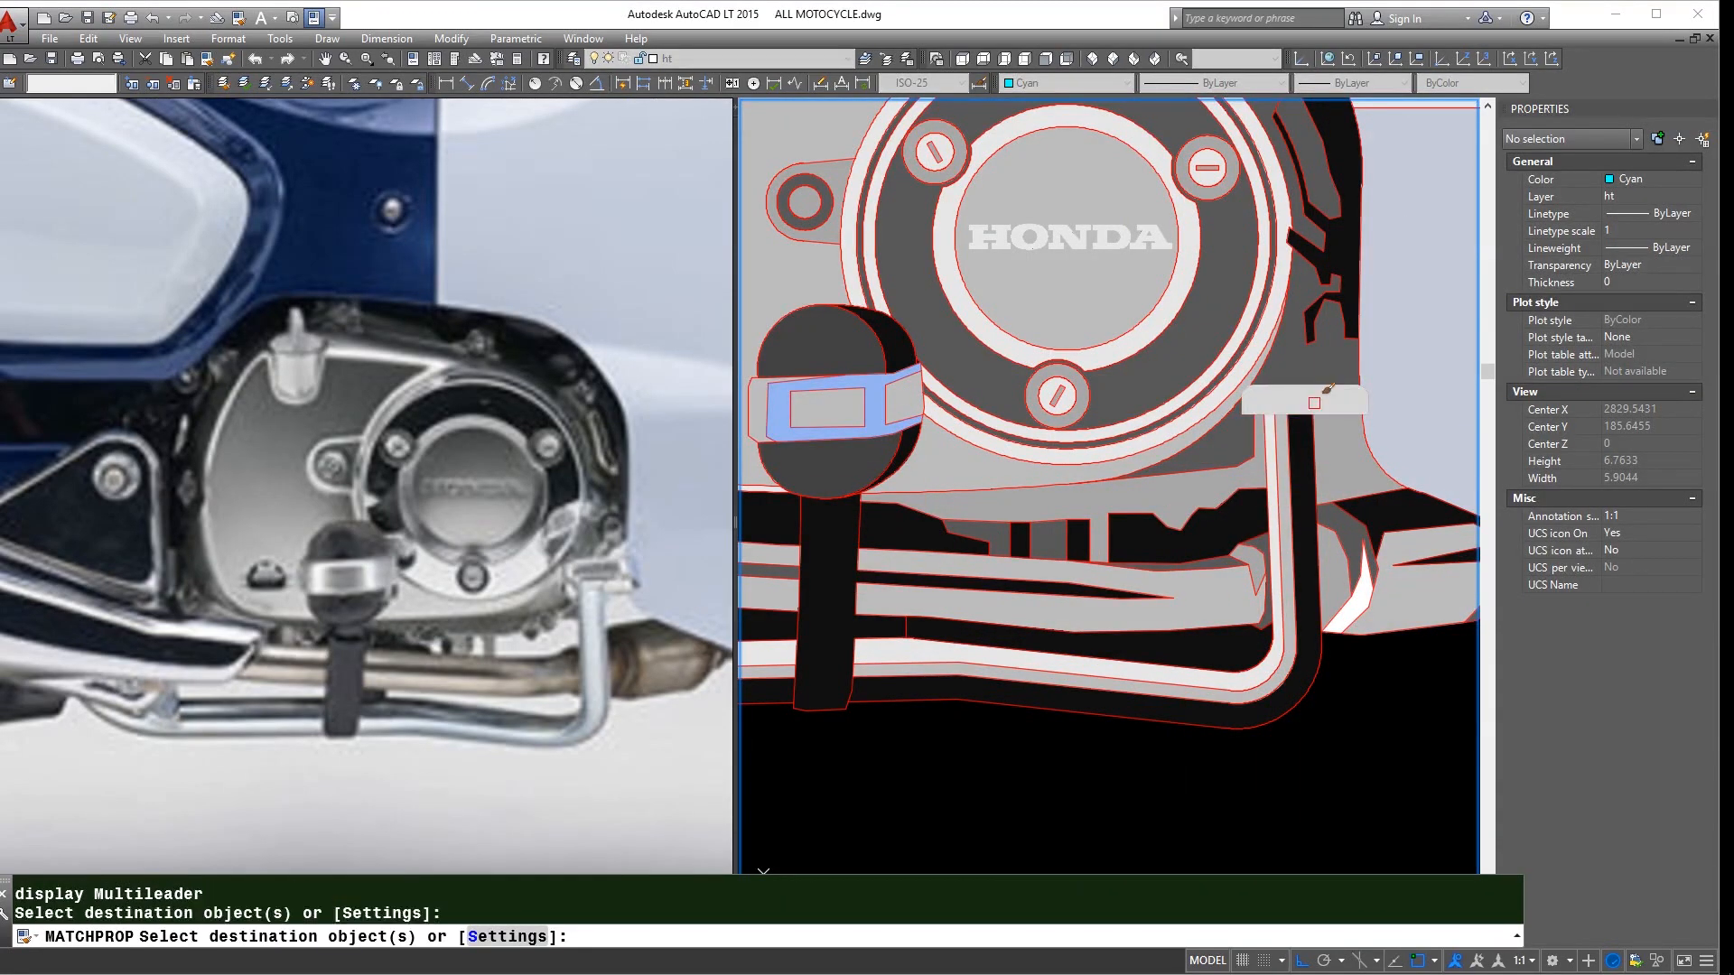
{"action": "key", "text": "Return"}
{"action": "scroll", "coordinate": [1170, 489], "scroll_direction": "down", "scroll_amount": 2}
{"action": "scroll", "coordinate": [1324, 527], "scroll_direction": "up", "scroll_amount": 2}
- Match the bar cap's light grey properties onto the small white triangle at the exhaust pipe's front end
{"action": "key", "text": "Return"}
{"action": "left_click", "coordinate": [1091, 344]}
{"action": "scroll", "coordinate": [1274, 475], "scroll_direction": "up", "scroll_amount": 1}
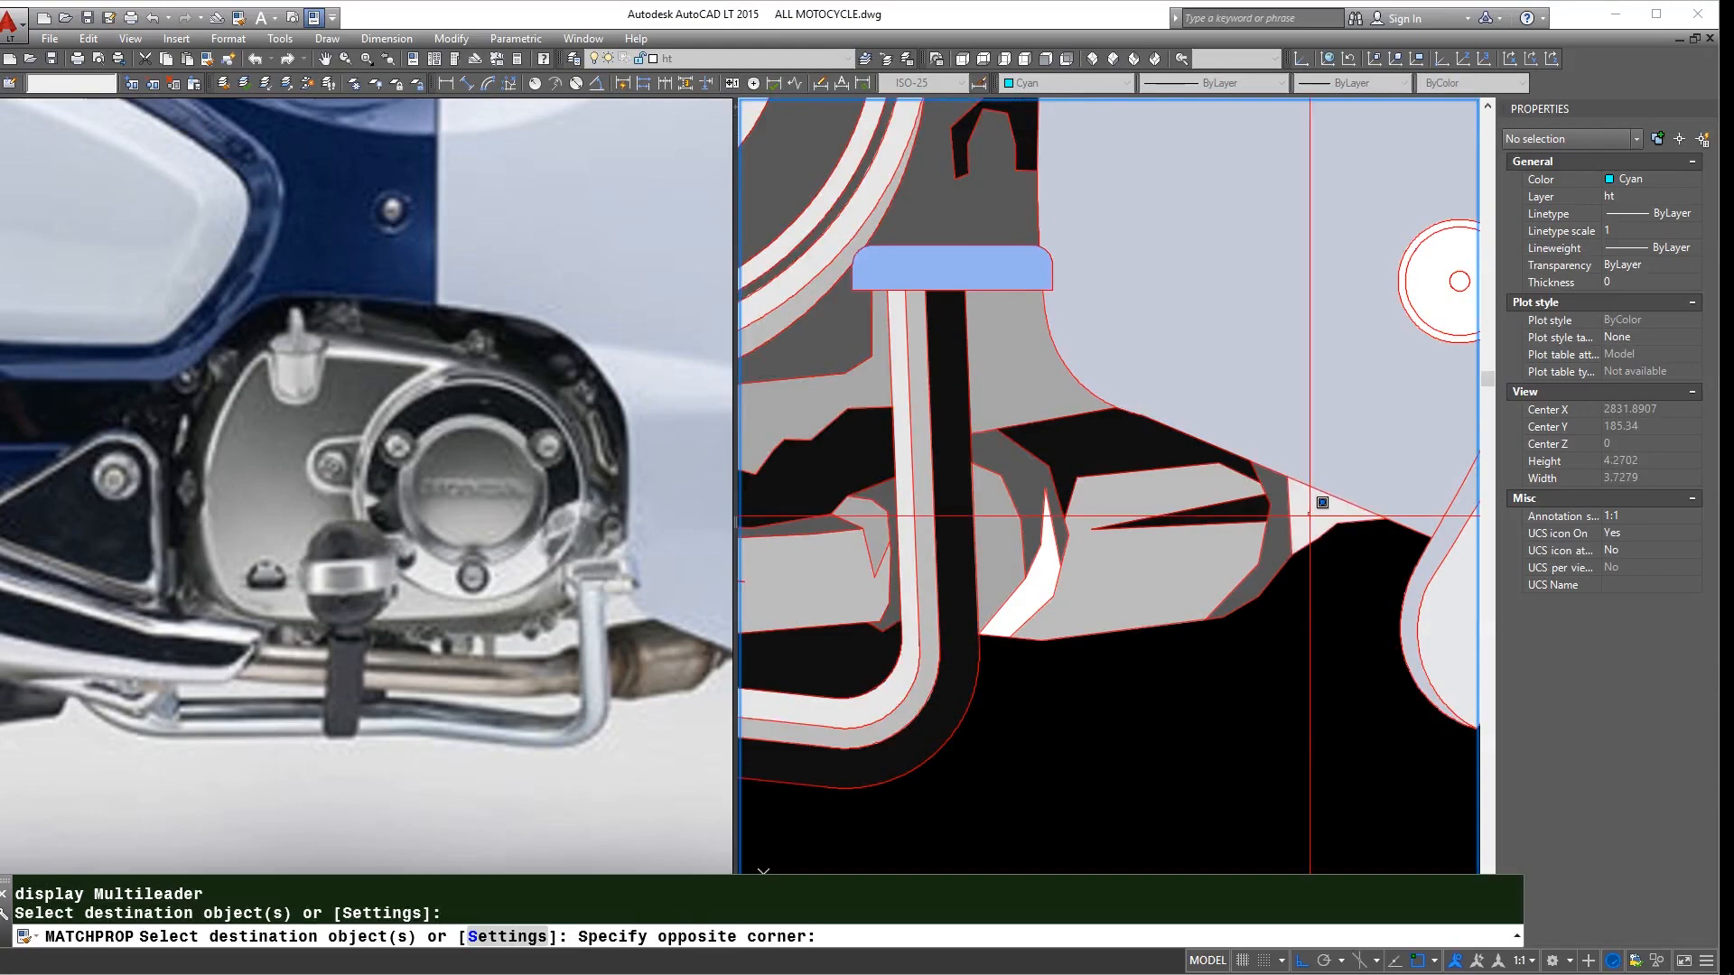
{"action": "key", "text": "Return"}
{"action": "scroll", "coordinate": [1256, 455], "scroll_direction": "down", "scroll_amount": 3}
{"action": "scroll", "coordinate": [939, 213], "scroll_direction": "up", "scroll_amount": 2}
- Match red properties onto the white ring of the lower leg shield bolt
{"action": "key", "text": "Return"}
{"action": "left_click", "coordinate": [935, 217]}
{"action": "scroll", "coordinate": [936, 217], "scroll_direction": "down", "scroll_amount": 2}
{"action": "scroll", "coordinate": [1216, 488], "scroll_direction": "up", "scroll_amount": 3}
{"action": "left_click", "coordinate": [1230, 508]}
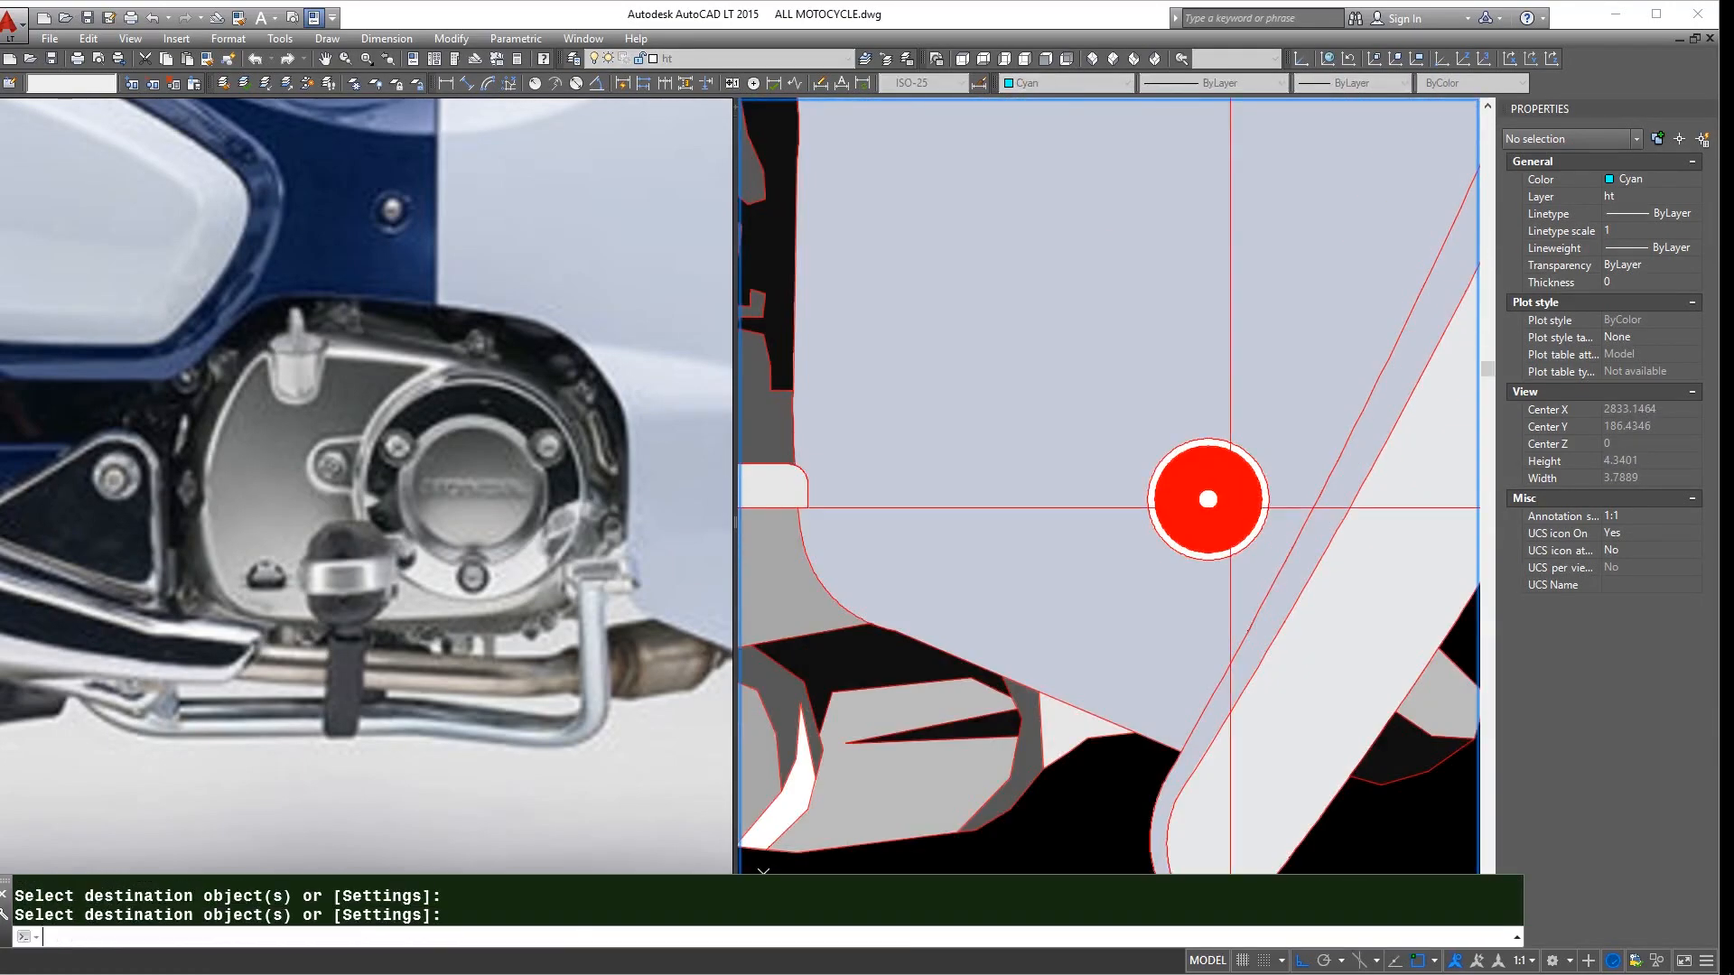
{"action": "scroll", "coordinate": [1229, 507], "scroll_direction": "down", "scroll_amount": 3}
{"action": "scroll", "coordinate": [1031, 240], "scroll_direction": "up", "scroll_amount": 5}
- Match grey properties onto the lower leg shield bolt's centre dot and white outer rim
{"action": "key", "text": "Return"}
{"action": "left_click", "coordinate": [1011, 269]}
{"action": "scroll", "coordinate": [1011, 271], "scroll_direction": "down", "scroll_amount": 4}
{"action": "scroll", "coordinate": [1393, 716], "scroll_direction": "up", "scroll_amount": 5}
{"action": "left_click", "coordinate": [1390, 589]}
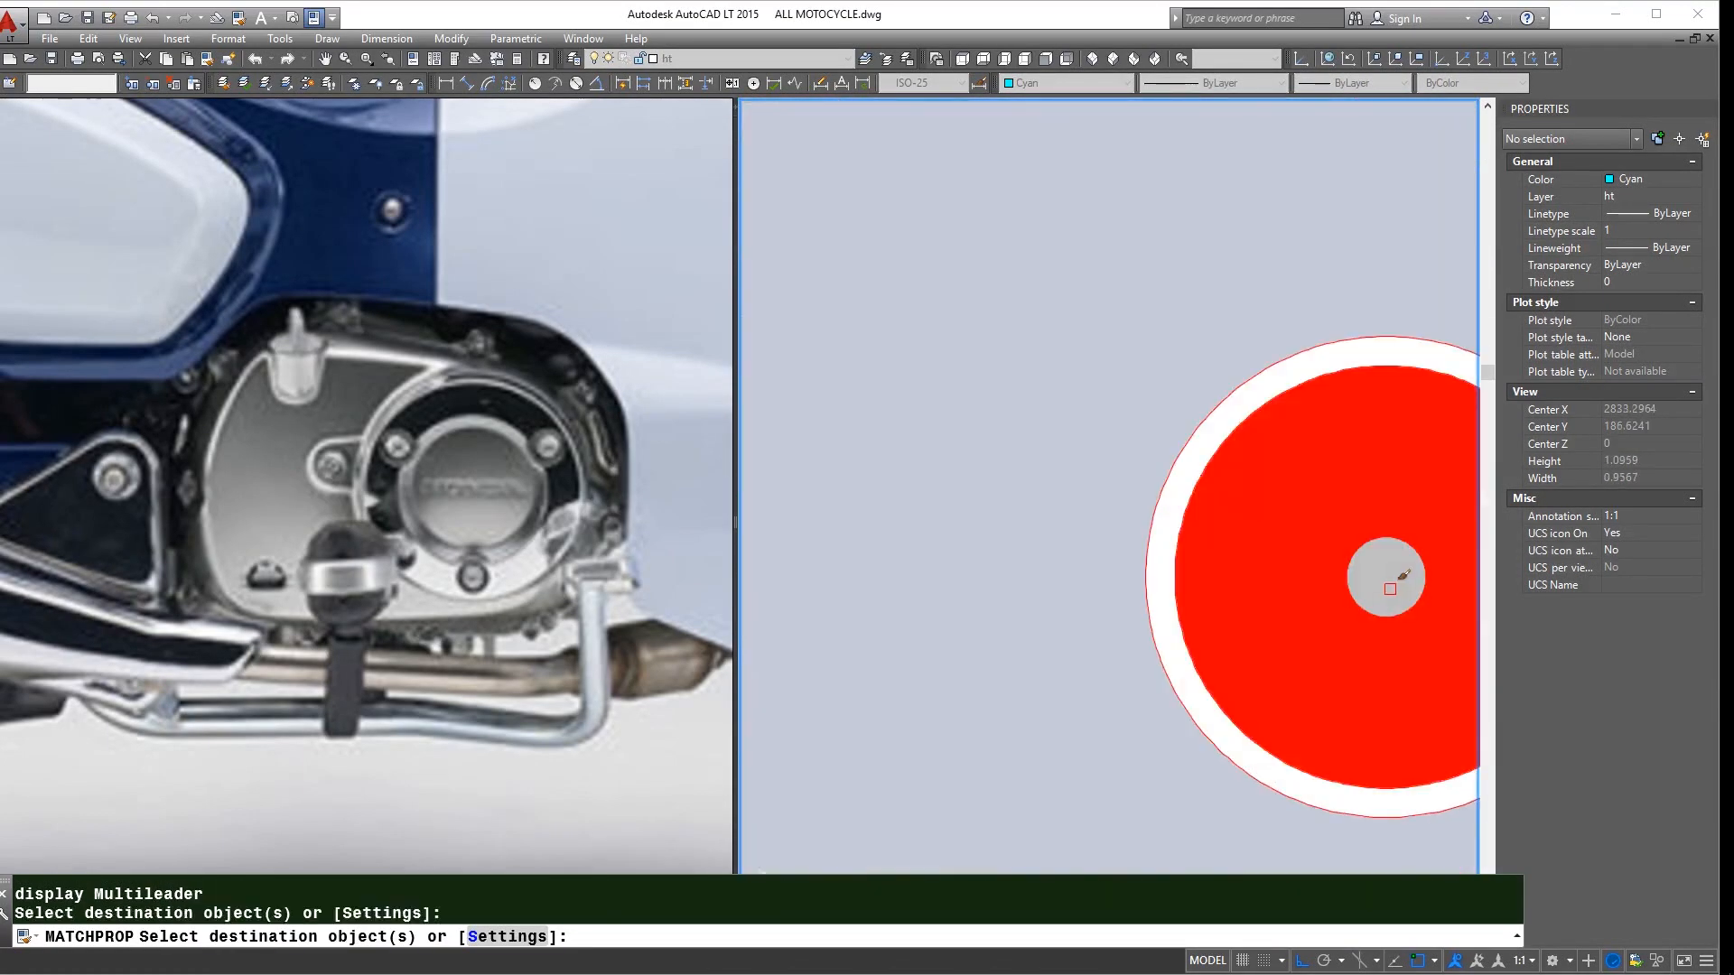
{"action": "left_click", "coordinate": [1164, 524]}
{"action": "key", "text": "Return"}
{"action": "scroll", "coordinate": [1075, 491], "scroll_direction": "down", "scroll_amount": 5}
- Match the upper body panel bolt's dark grey properties onto the red ring of the lower leg shield bolt
{"action": "scroll", "coordinate": [1053, 298], "scroll_direction": "down", "scroll_amount": 3}
{"action": "scroll", "coordinate": [1016, 266], "scroll_direction": "up", "scroll_amount": 4}
{"action": "key", "text": "Return"}
{"action": "left_click", "coordinate": [1007, 269]}
{"action": "scroll", "coordinate": [1002, 270], "scroll_direction": "down", "scroll_amount": 2}
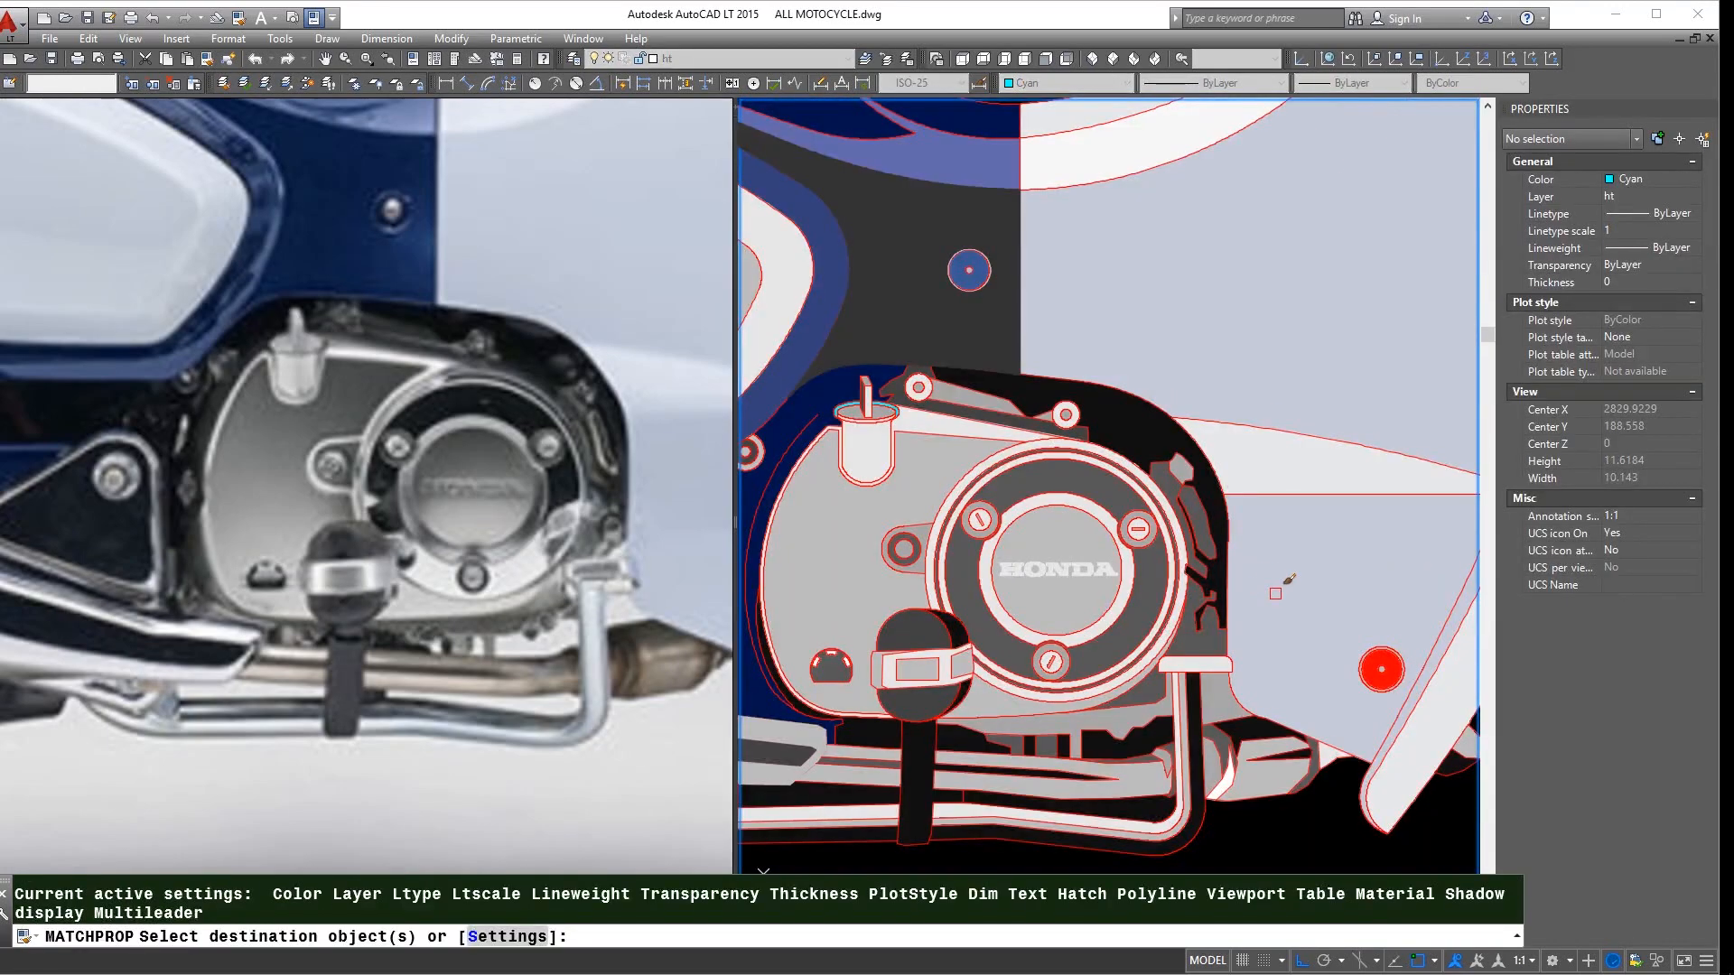
{"action": "scroll", "coordinate": [1402, 690], "scroll_direction": "up", "scroll_amount": 4}
{"action": "left_click", "coordinate": [1368, 672]}
{"action": "key", "text": "Return"}
- Switch model space to a single viewport that shows the whole motorcycle
{"action": "scroll", "coordinate": [1196, 623], "scroll_direction": "down", "scroll_amount": 7}
{"action": "middle_click_drag", "start_coordinate": [1425, 773], "coordinate": [1019, 617]}
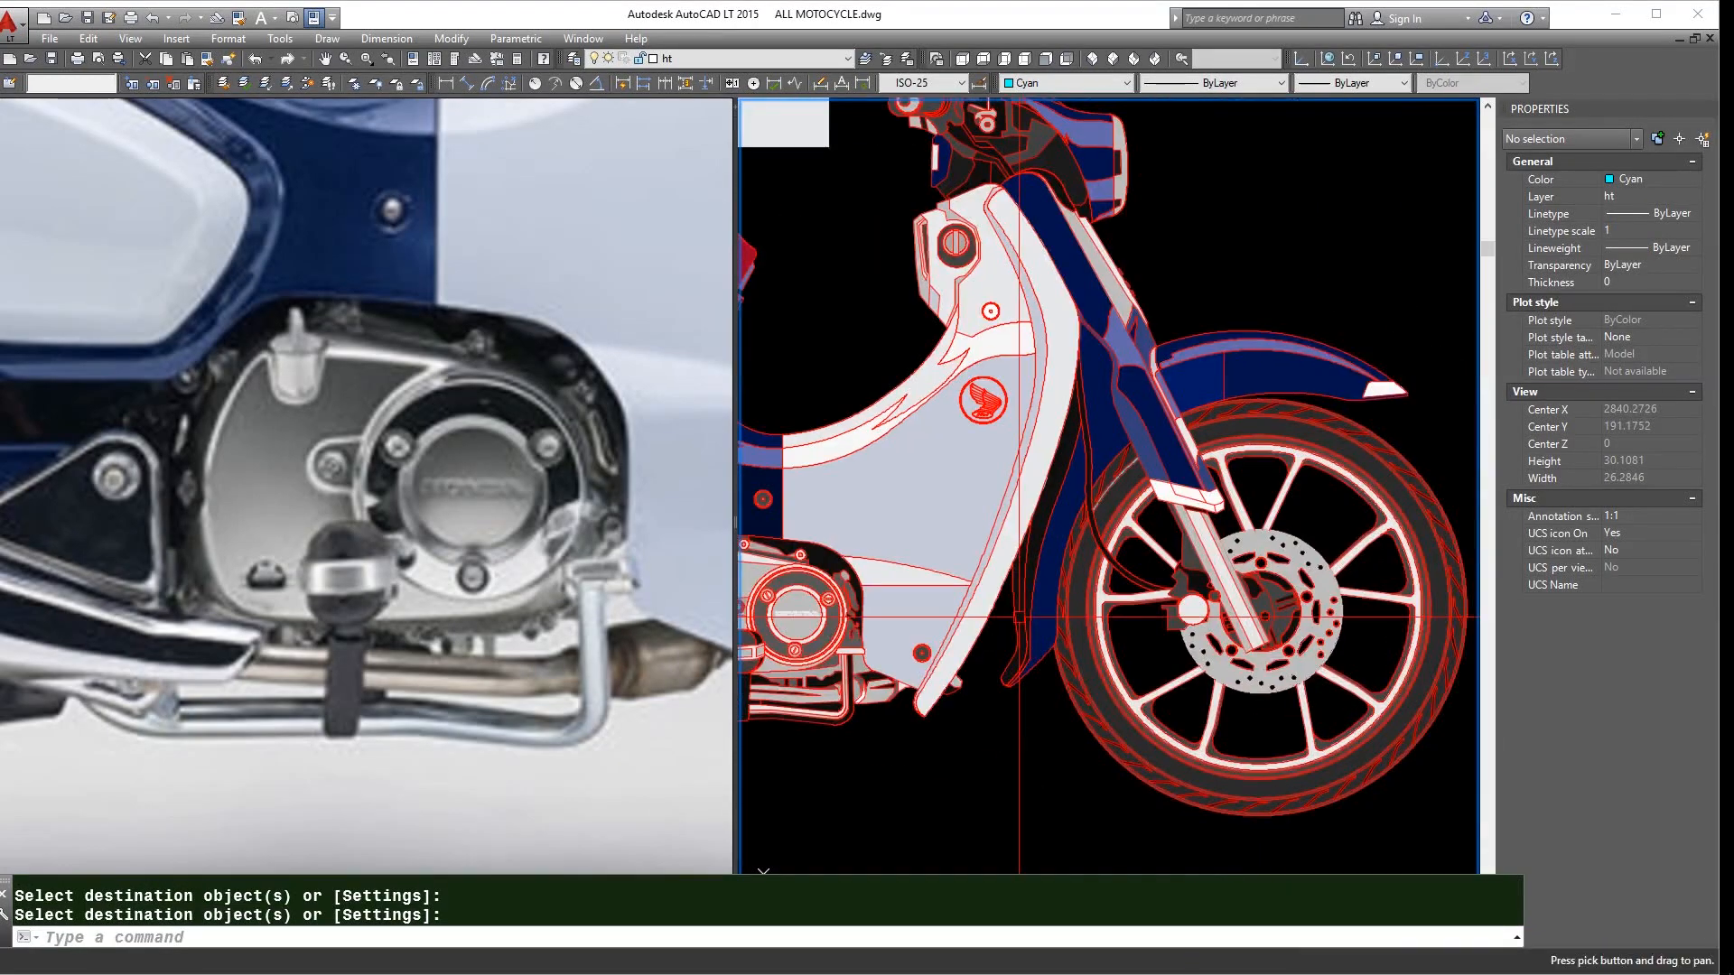
{"action": "scroll", "coordinate": [1292, 630], "scroll_direction": "down", "scroll_amount": 2}
{"action": "left_click", "coordinate": [112, 39]}
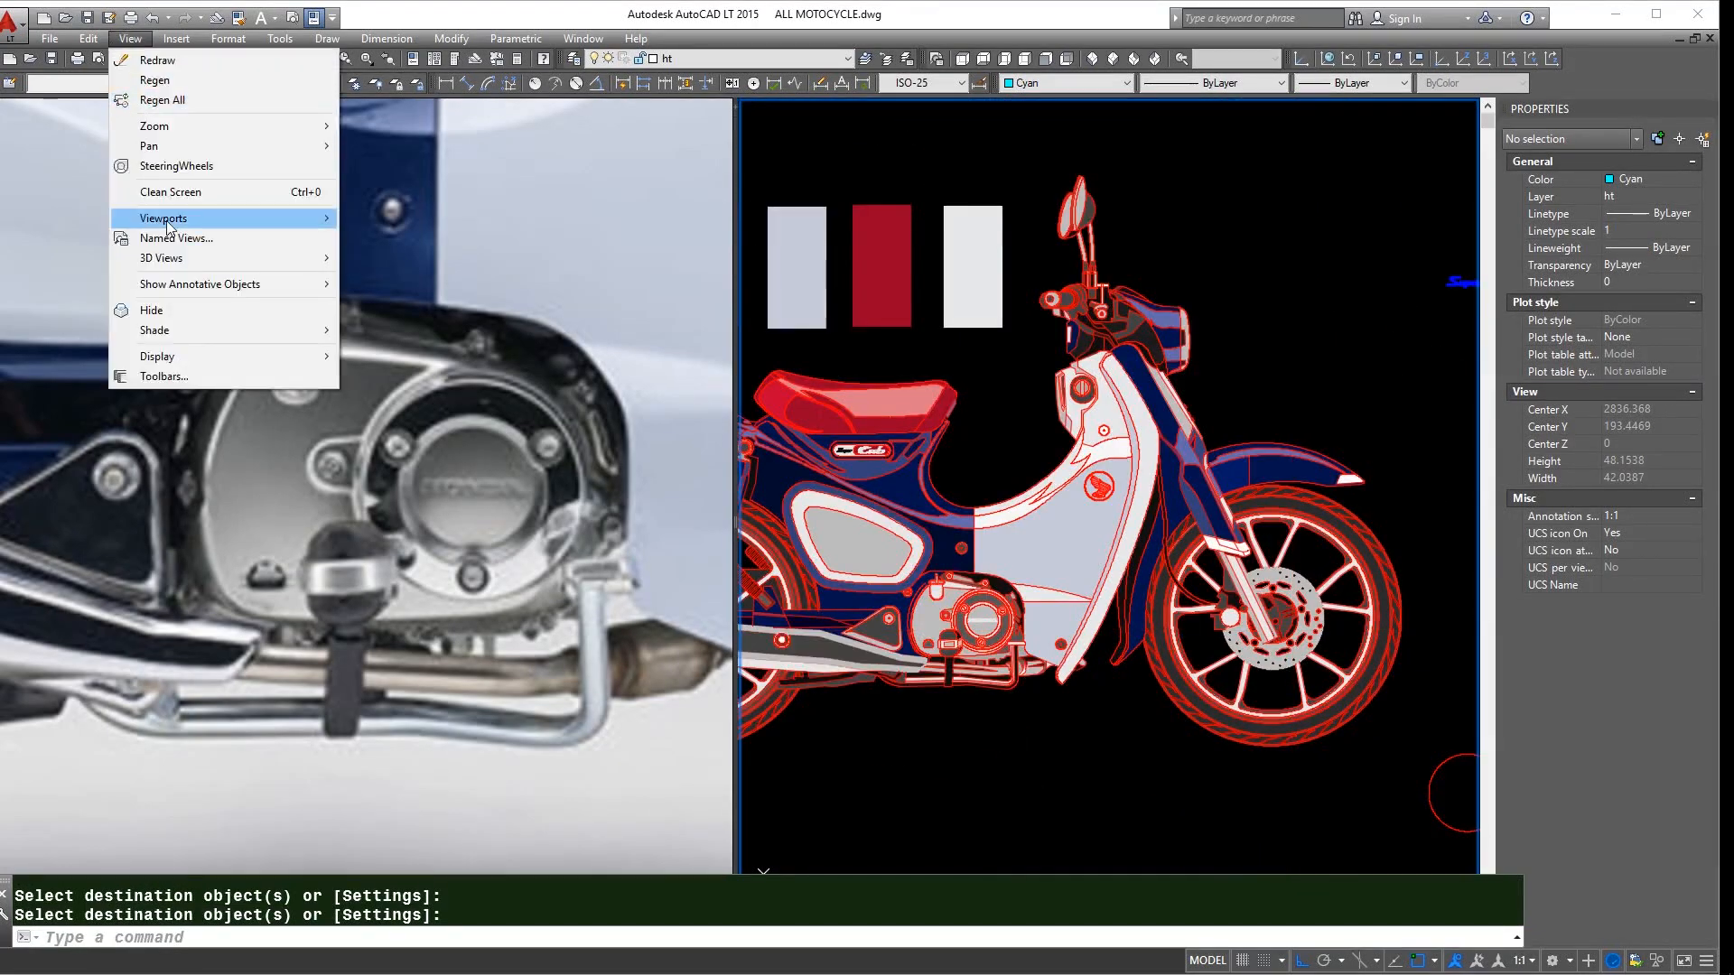
{"action": "left_click", "coordinate": [729, 369]}
{"action": "key", "text": "Escape"}
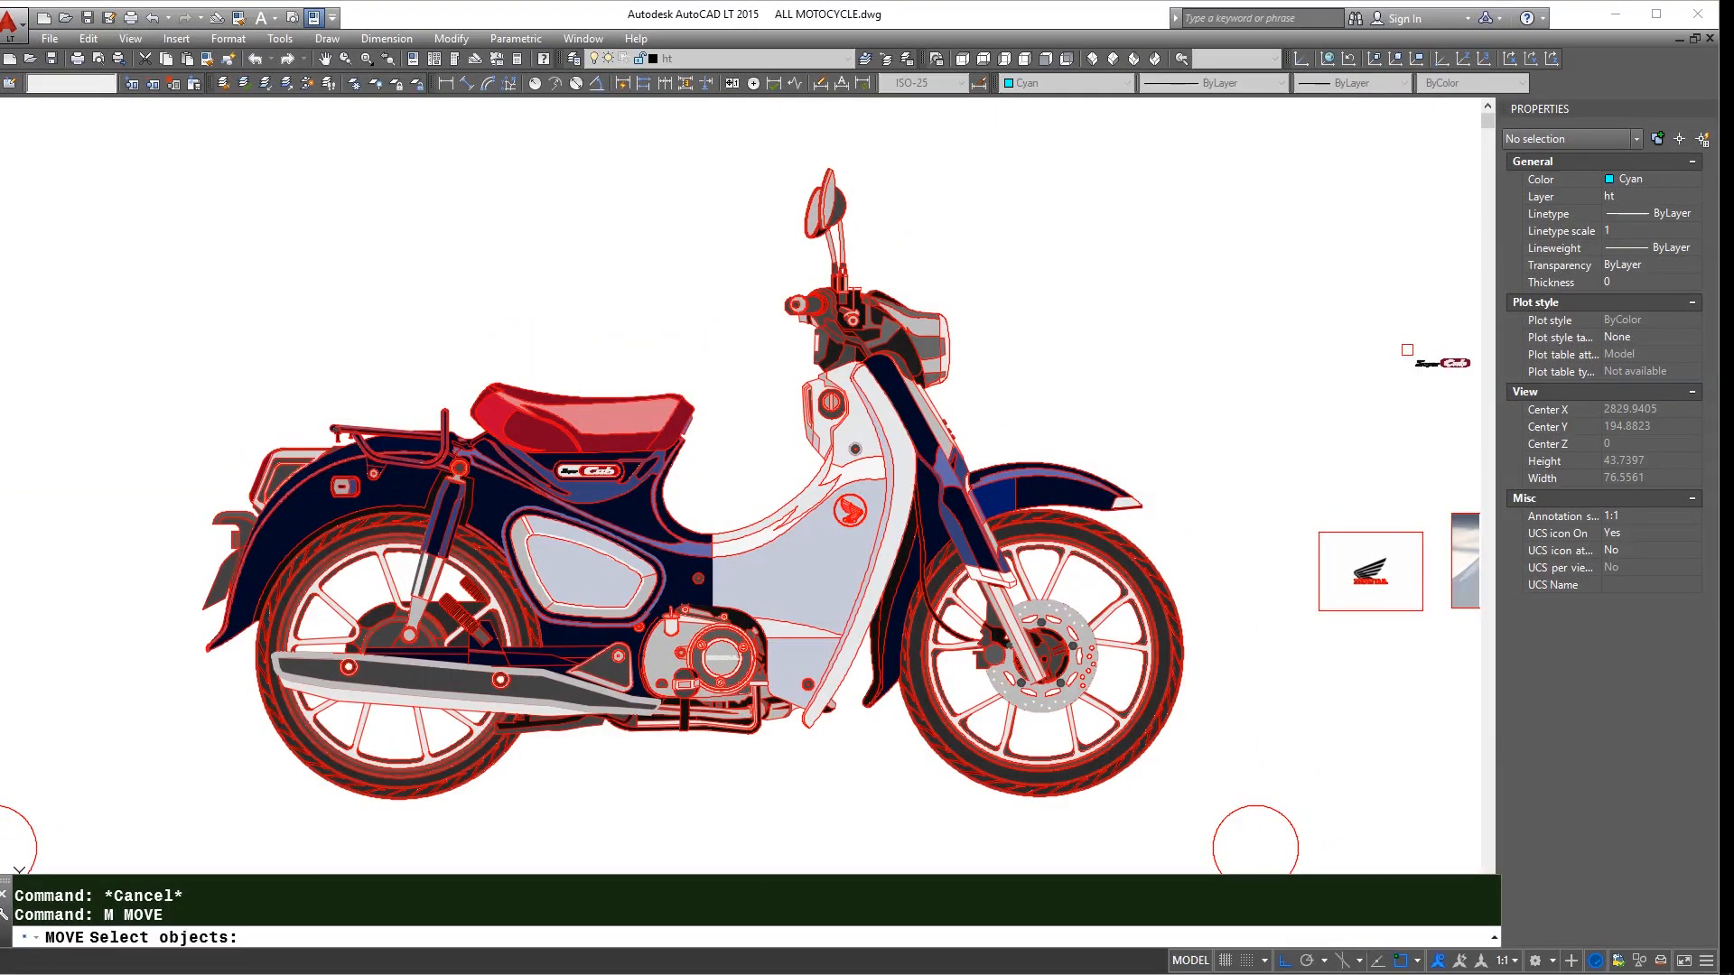
- Move the separate Super Cub logo to the empty area above the seat and scale it by a factor of 1.5
{"action": "left_click", "coordinate": [1458, 389]}
{"action": "left_click", "coordinate": [380, 393]}
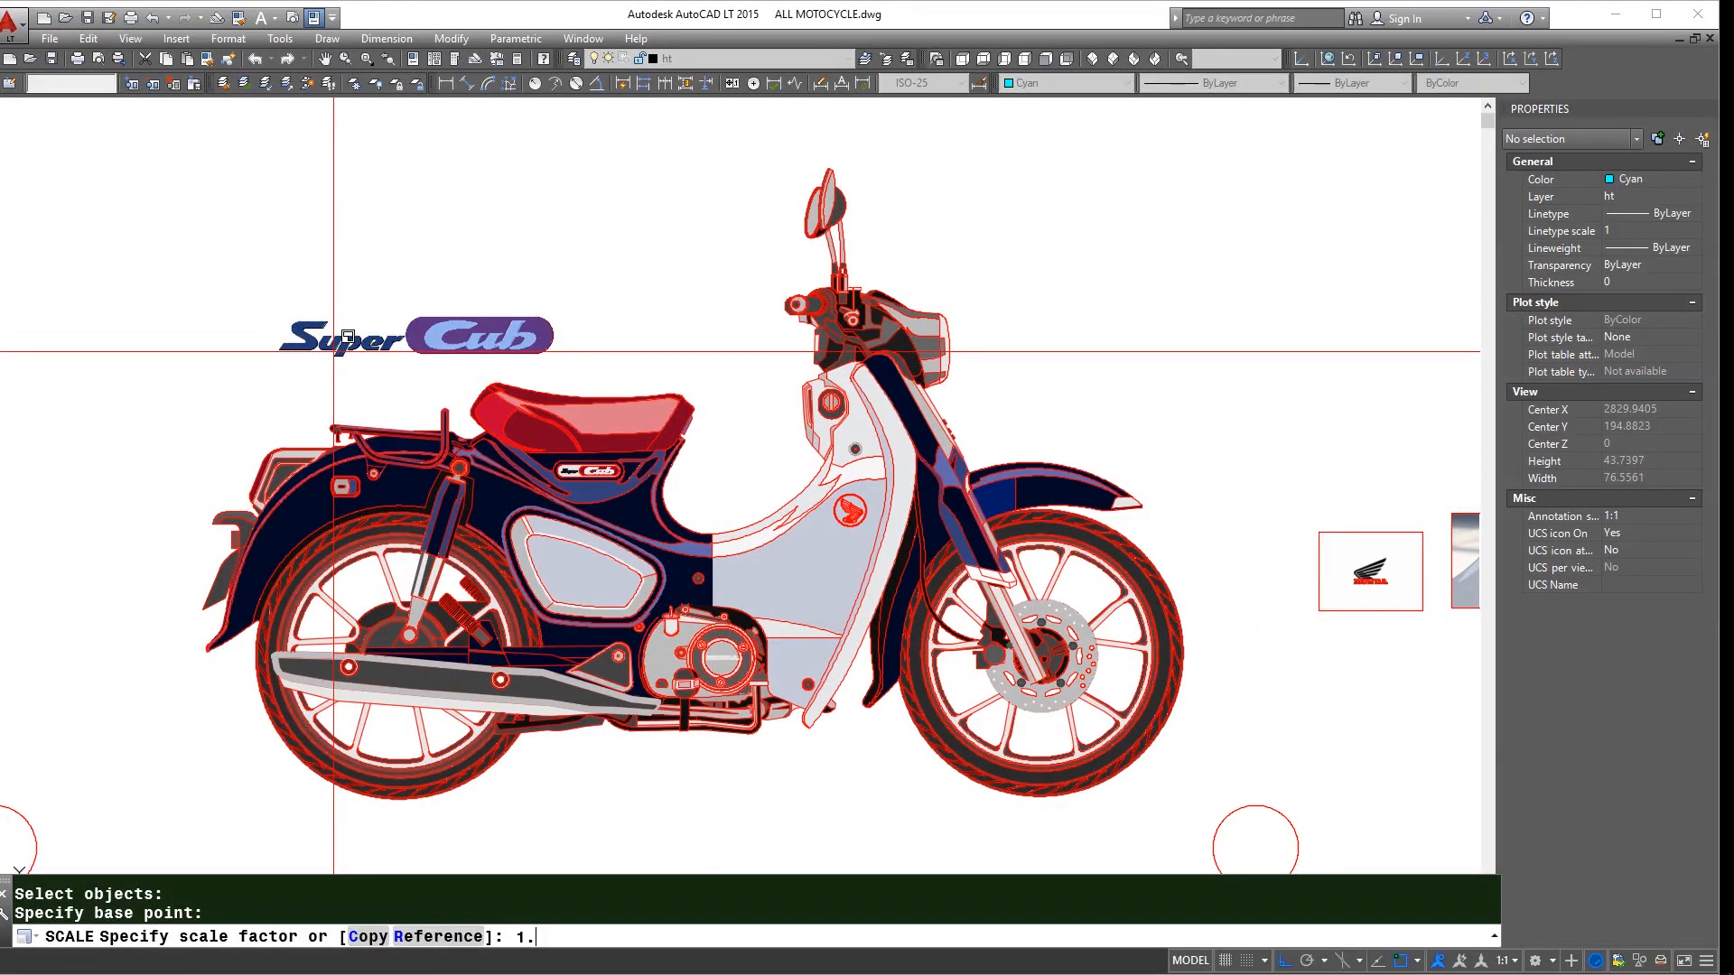
{"action": "type", "text": "5"}
{"action": "key", "text": "Return"}
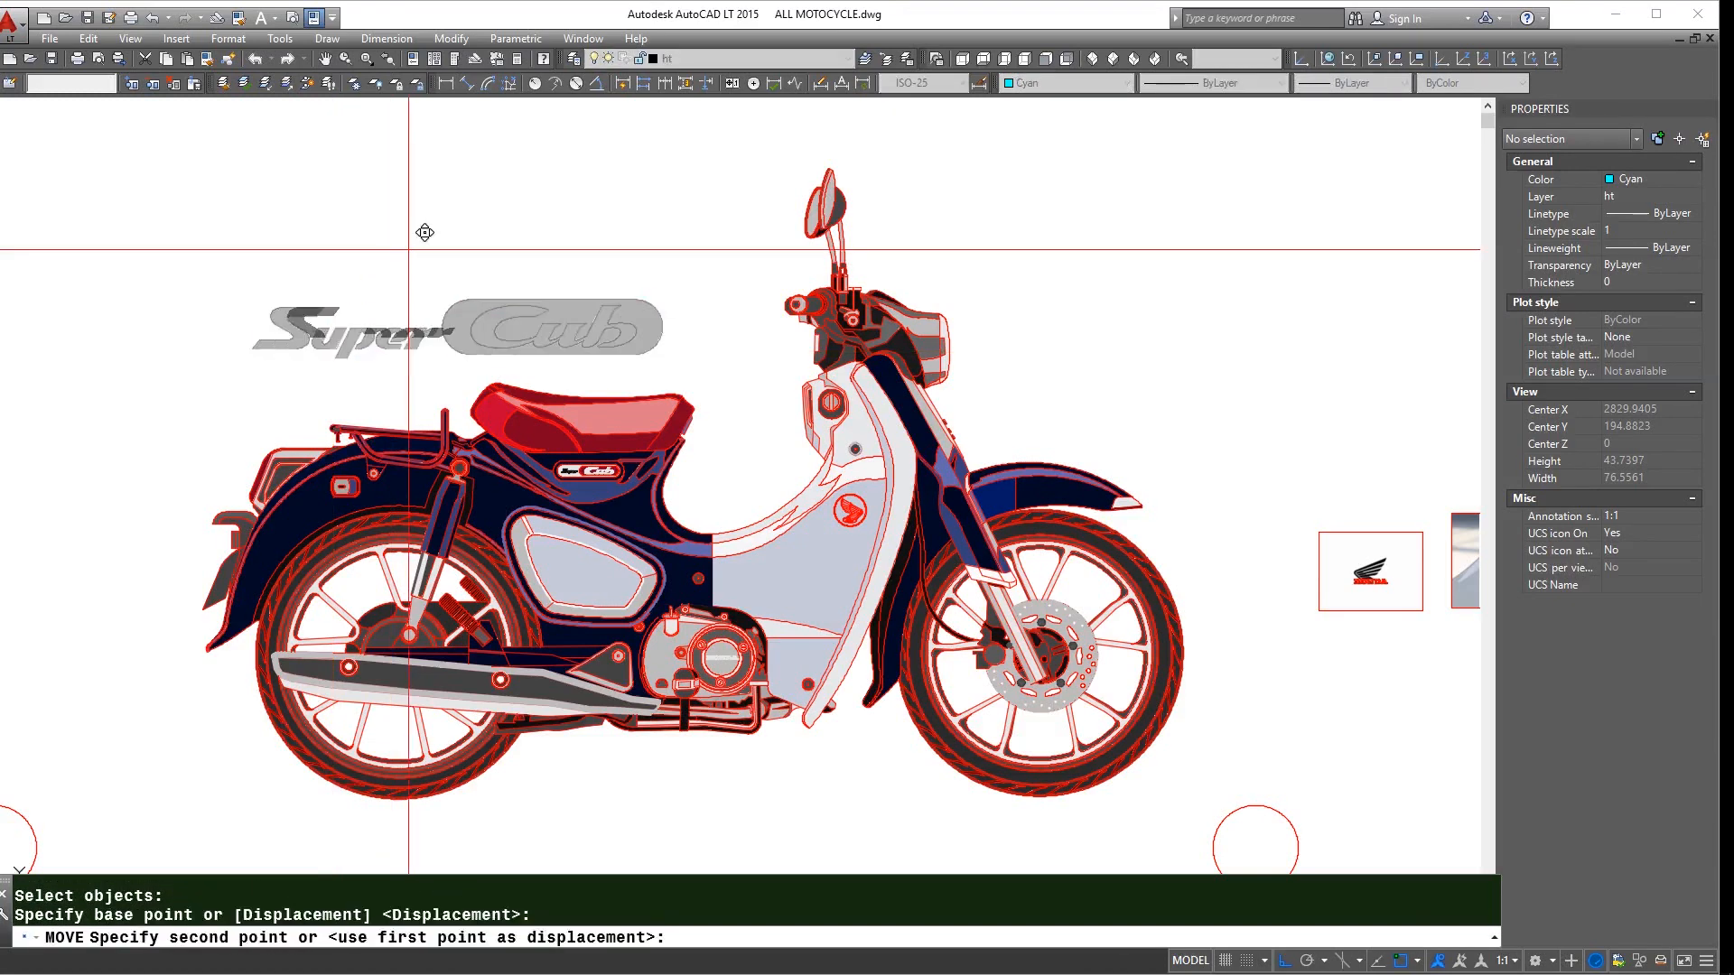
- Place the large Super Cub logo just above the seat and turn off the layer holding the red outlines
{"action": "left_click", "coordinate": [379, 188]}
{"action": "middle_click_drag", "start_coordinate": [1306, 748], "coordinate": [1312, 717]}
{"action": "key", "text": "Escape"}
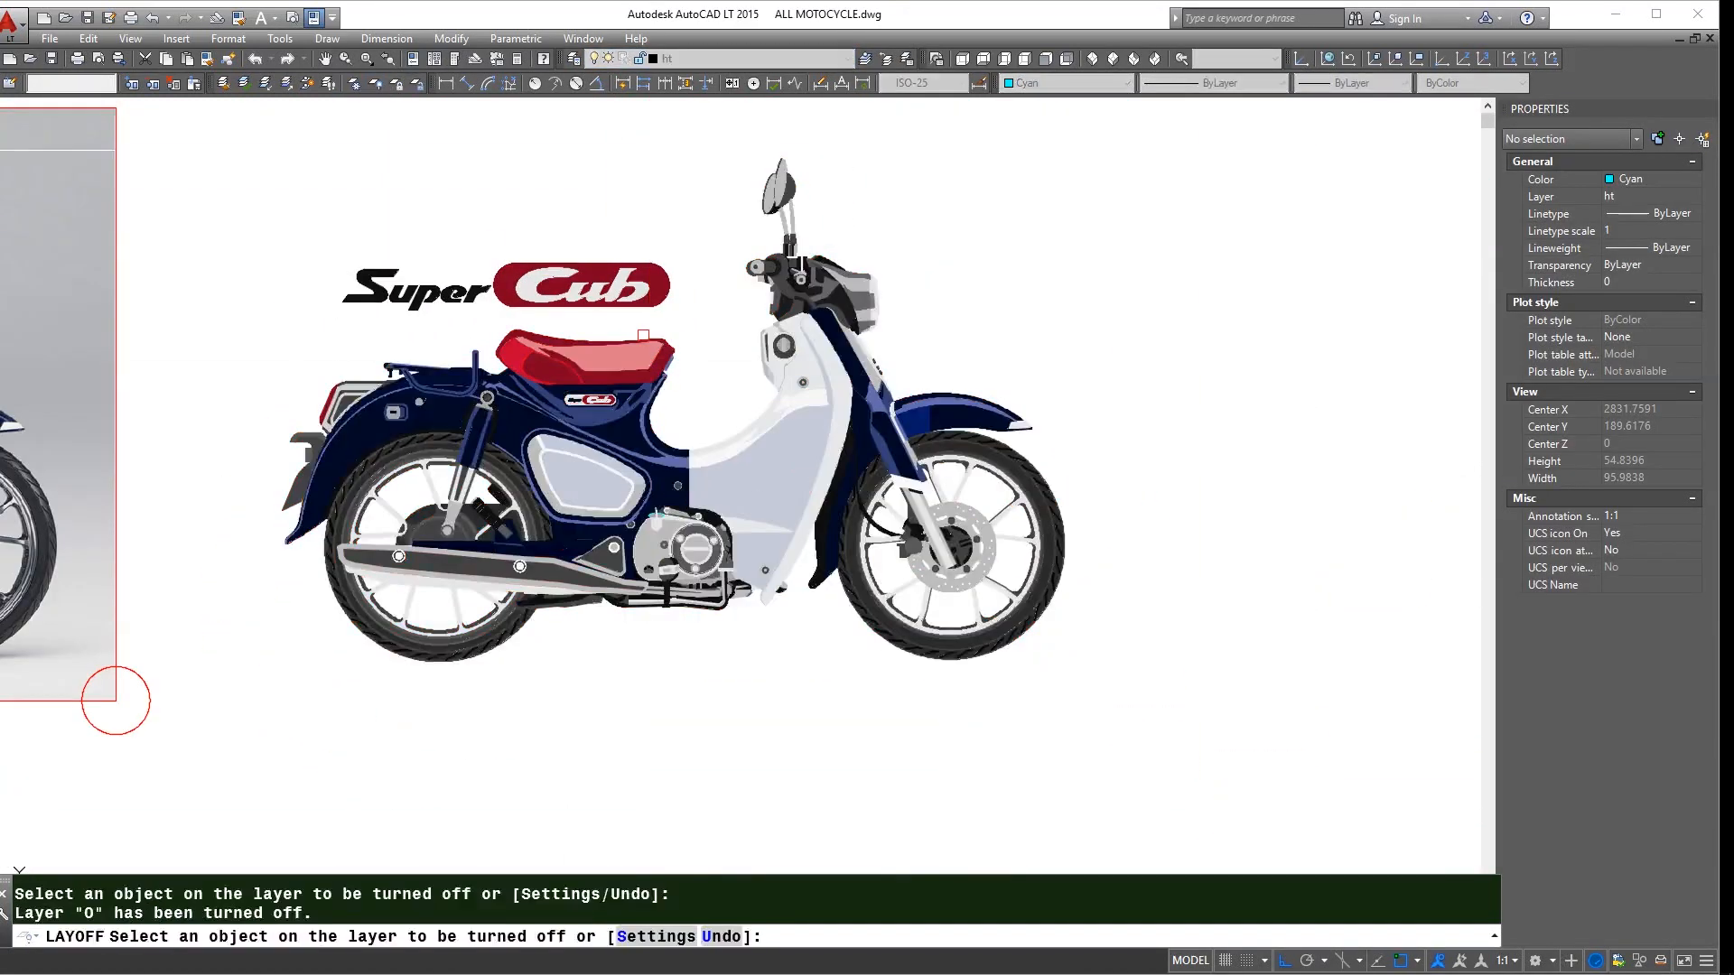
- Frame the finished motorcycle and the Super Cub logo with a zoom window to view the completed drawing
{"action": "type", "text": "z"}
{"action": "key", "text": "Return"}
{"action": "left_click", "coordinate": [185, 181]}
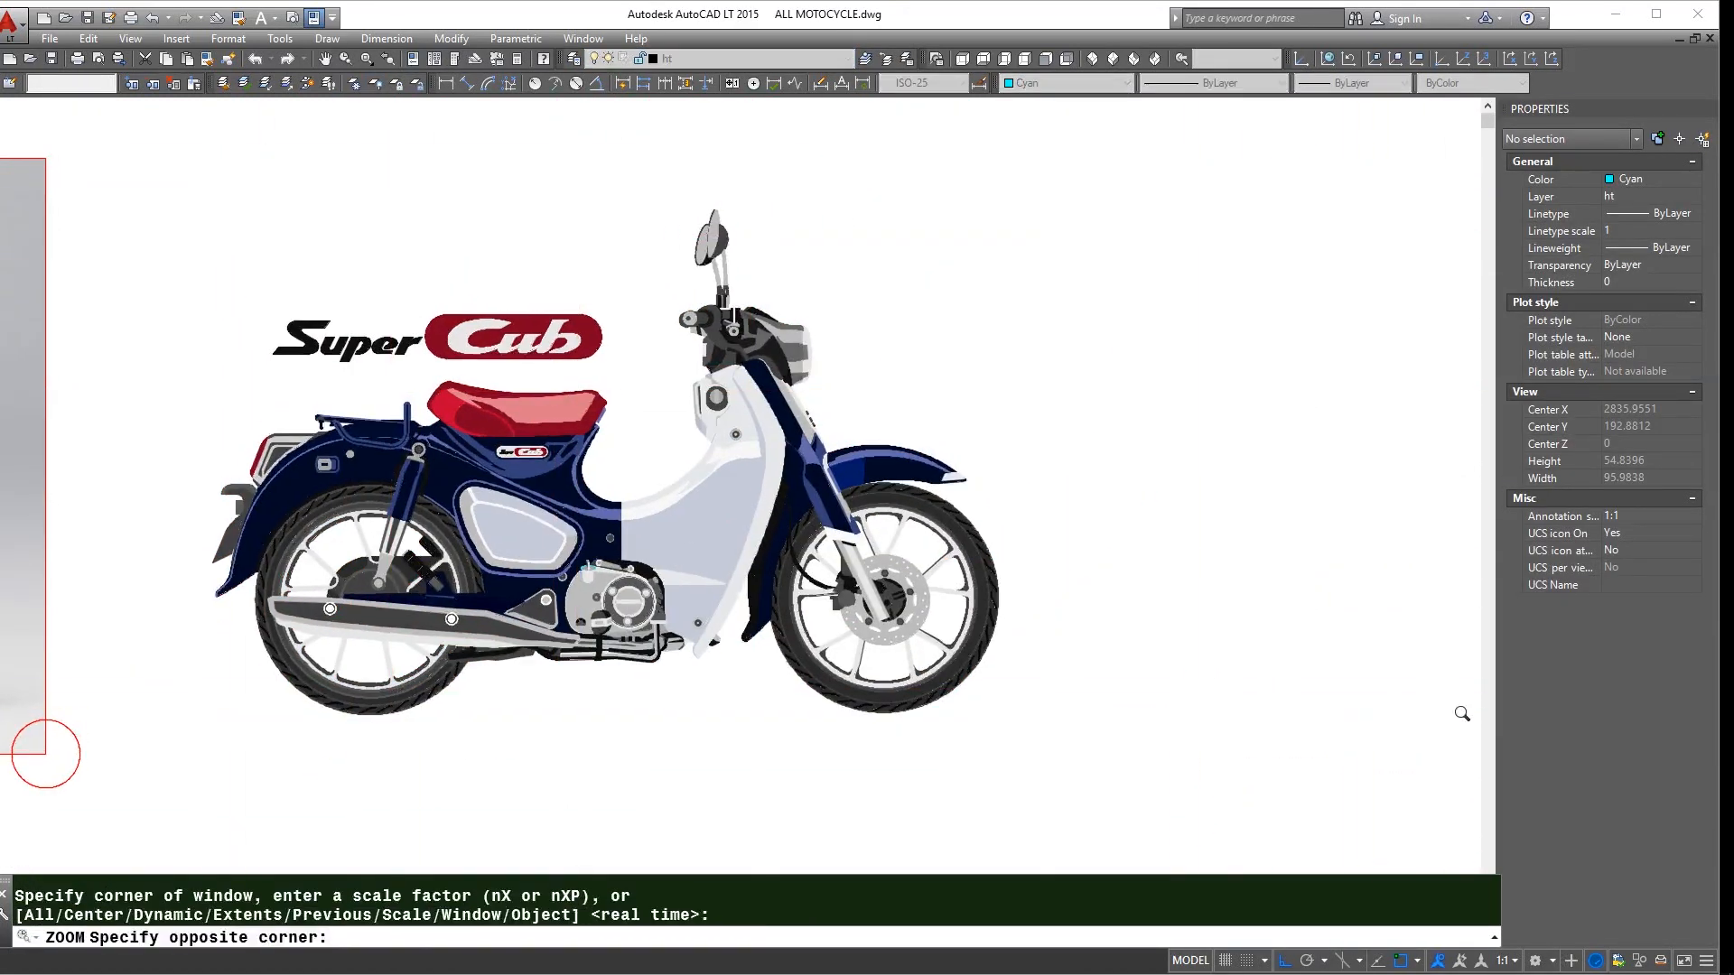
{"action": "left_click", "coordinate": [1385, 762]}
{"action": "middle_click_drag", "start_coordinate": [1385, 762], "coordinate": [1382, 677]}
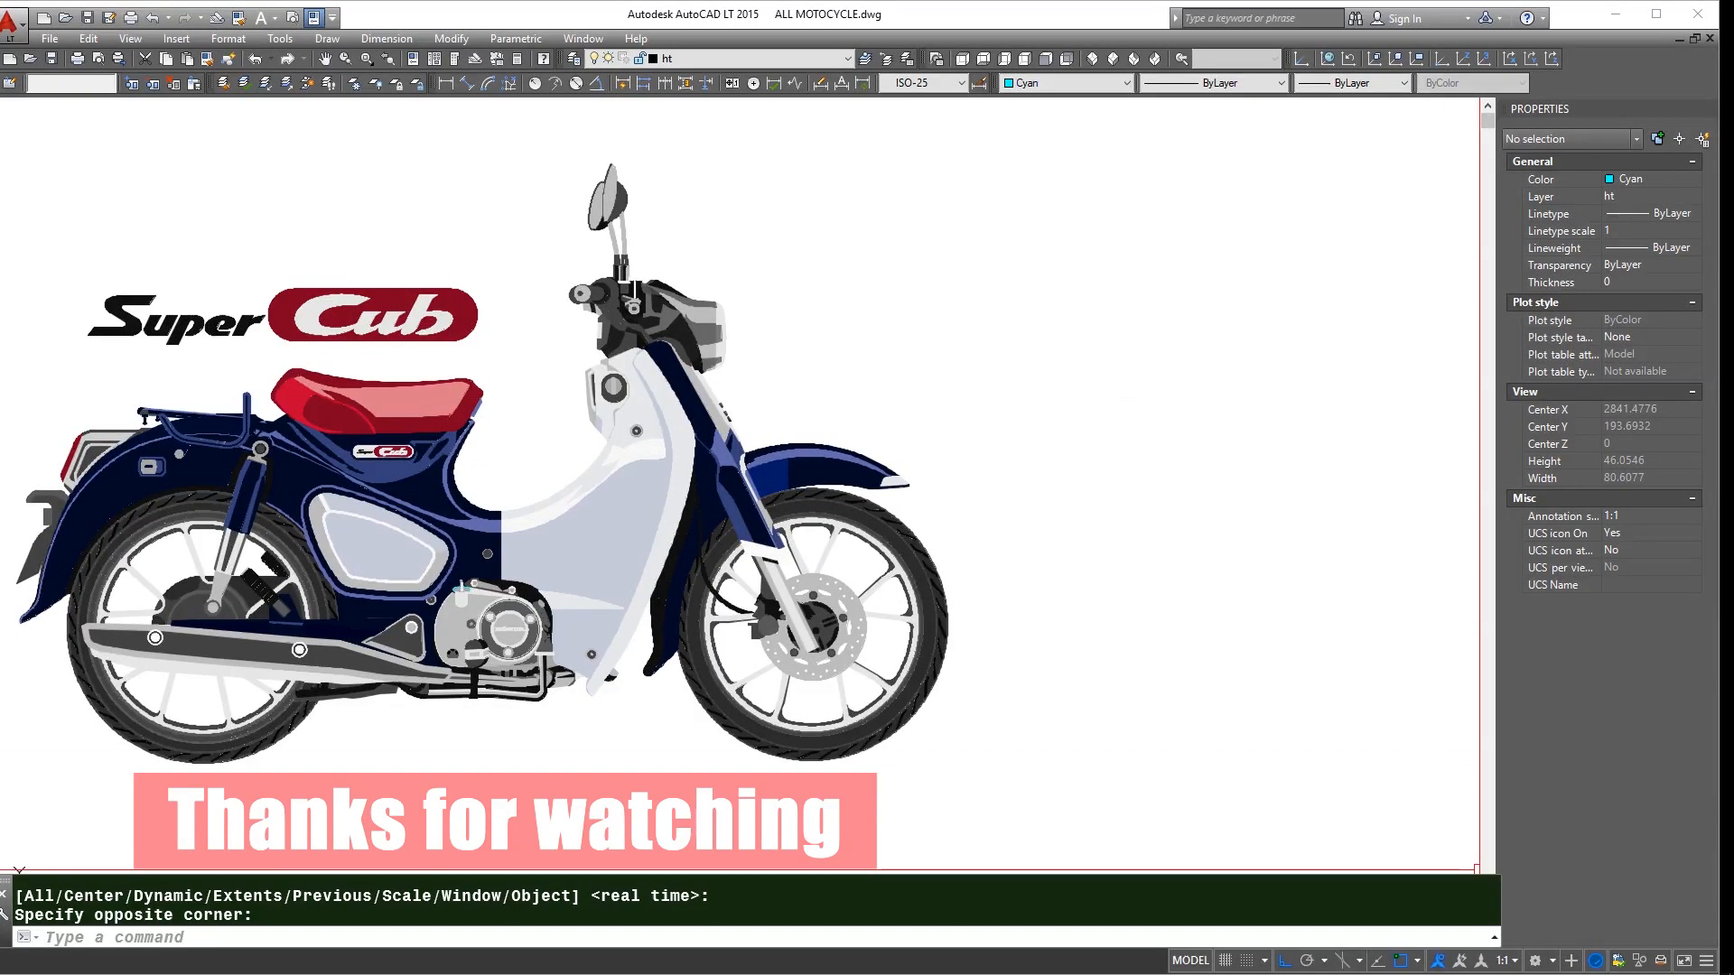